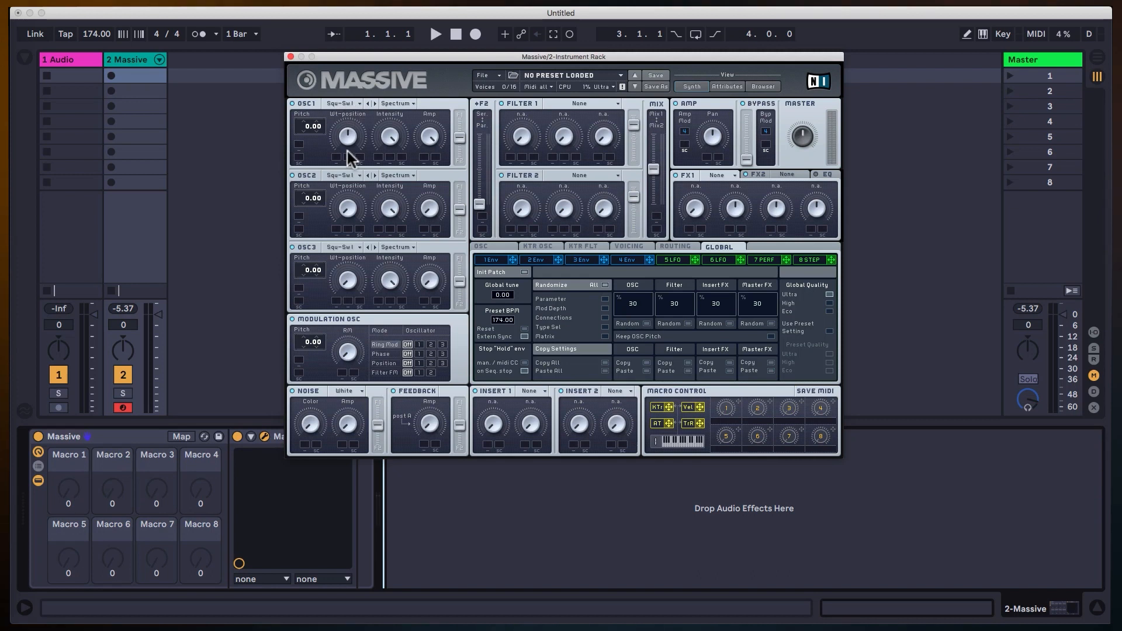
Check the wavetables available for oscillator 1, keep Square-Saw I, and turn its Wt-position fully up.
left_click(349, 103)
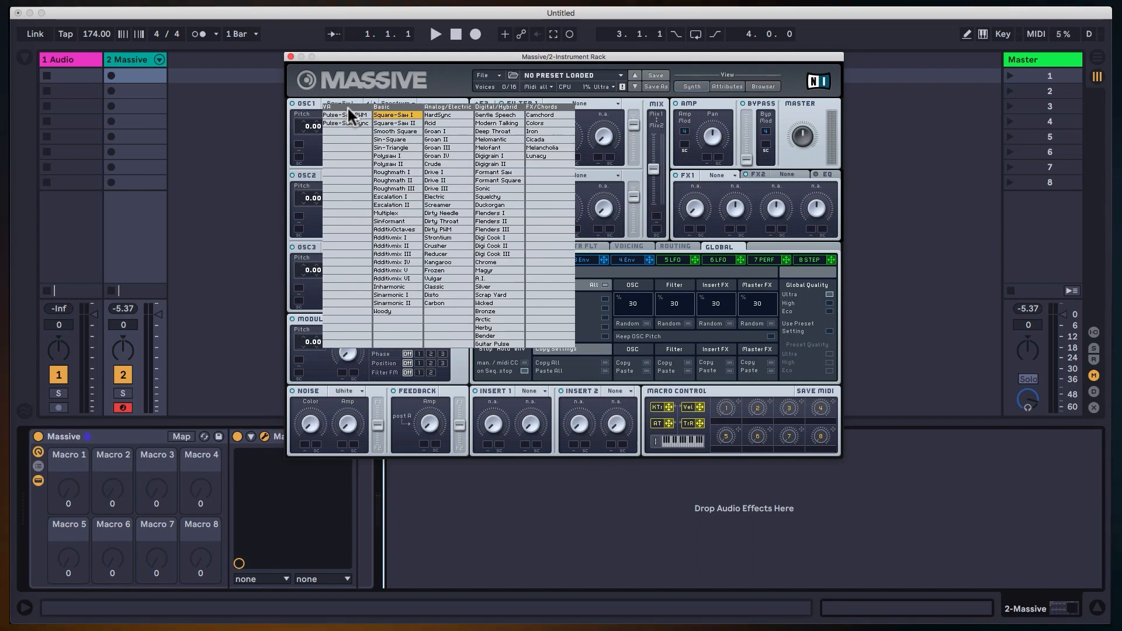
left_click(371, 78)
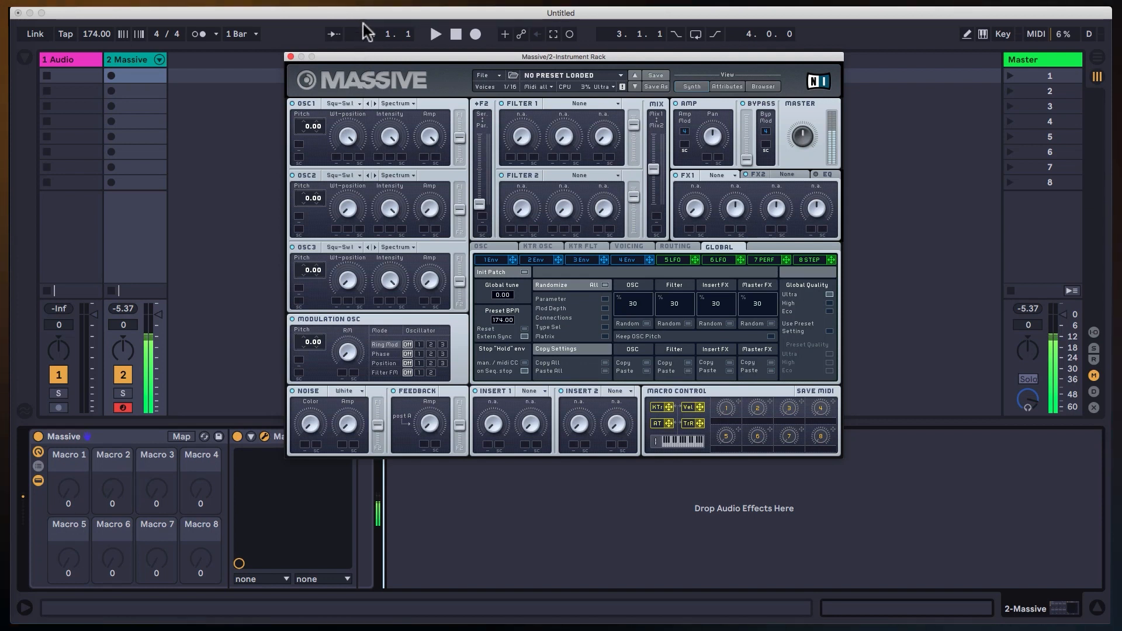
left_click_drag(369, 151, 364, 22)
Move the Massive window higher, add an EQ Eight after Massive on its track, and hide the browser.
left_click_drag(321, 57, 325, 36)
left_click(473, 484)
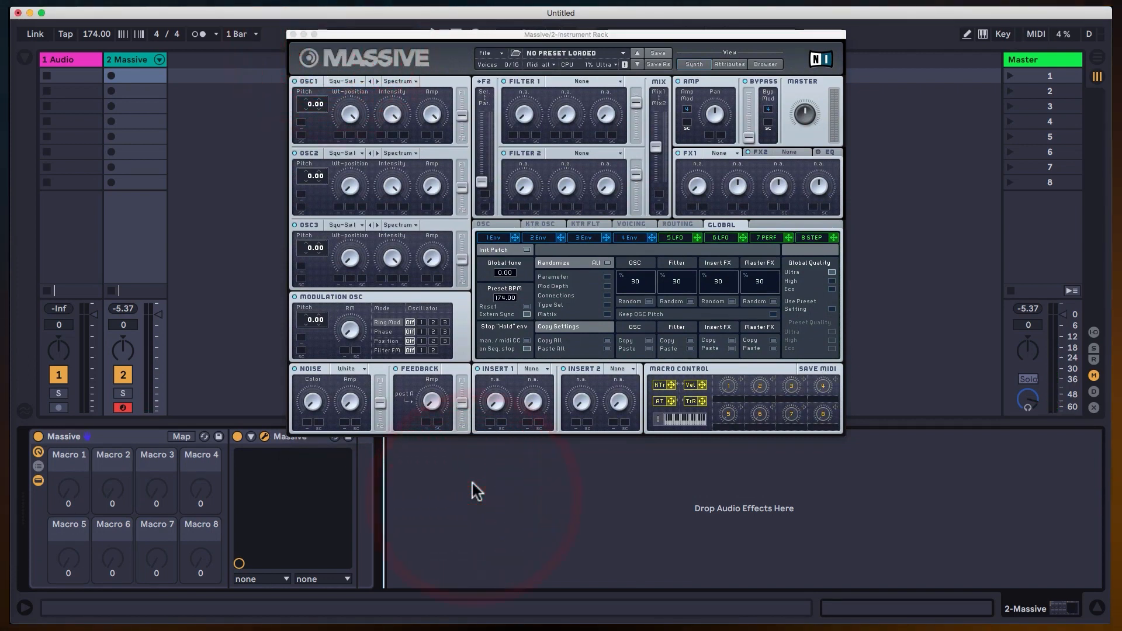
key("super+f")
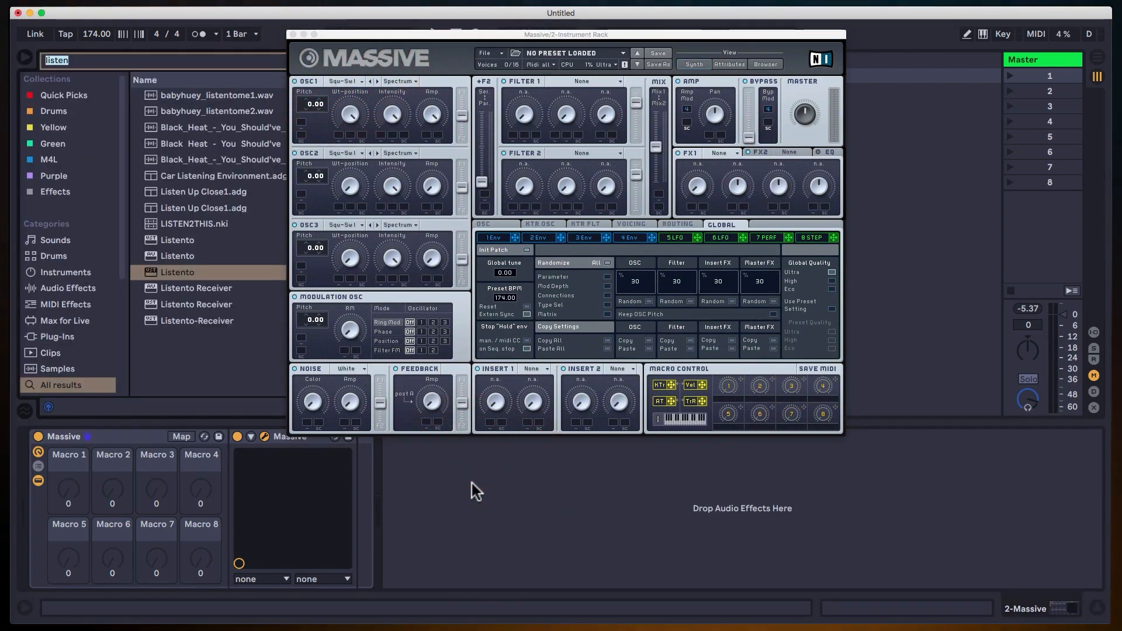
key("BackSpace")
type("eq")
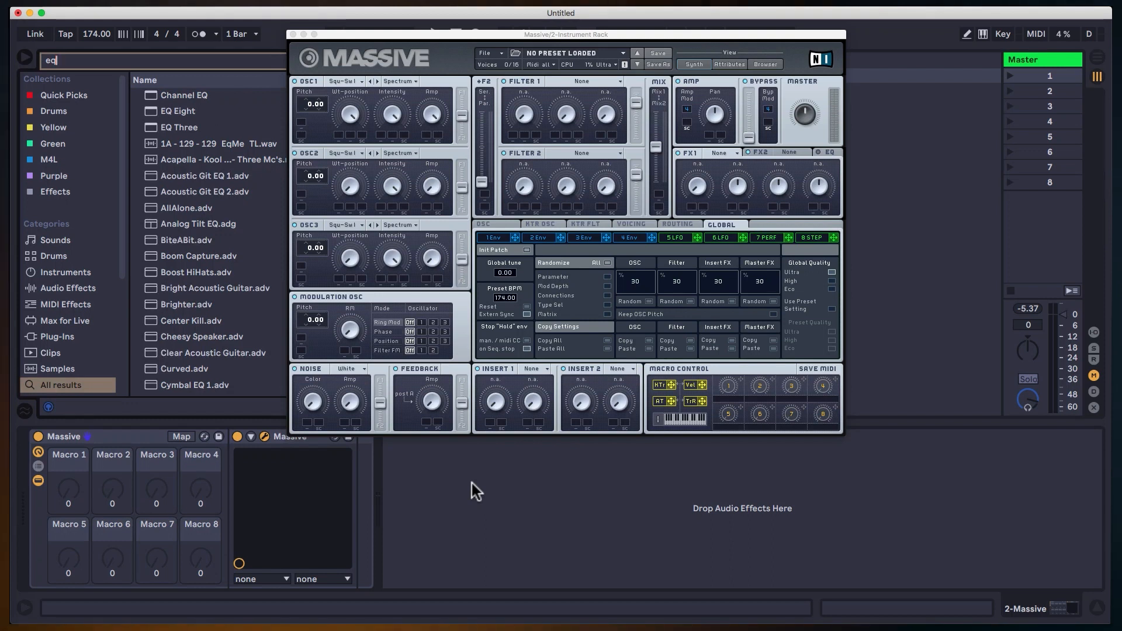
key("Down")
key("Down")
key("Return")
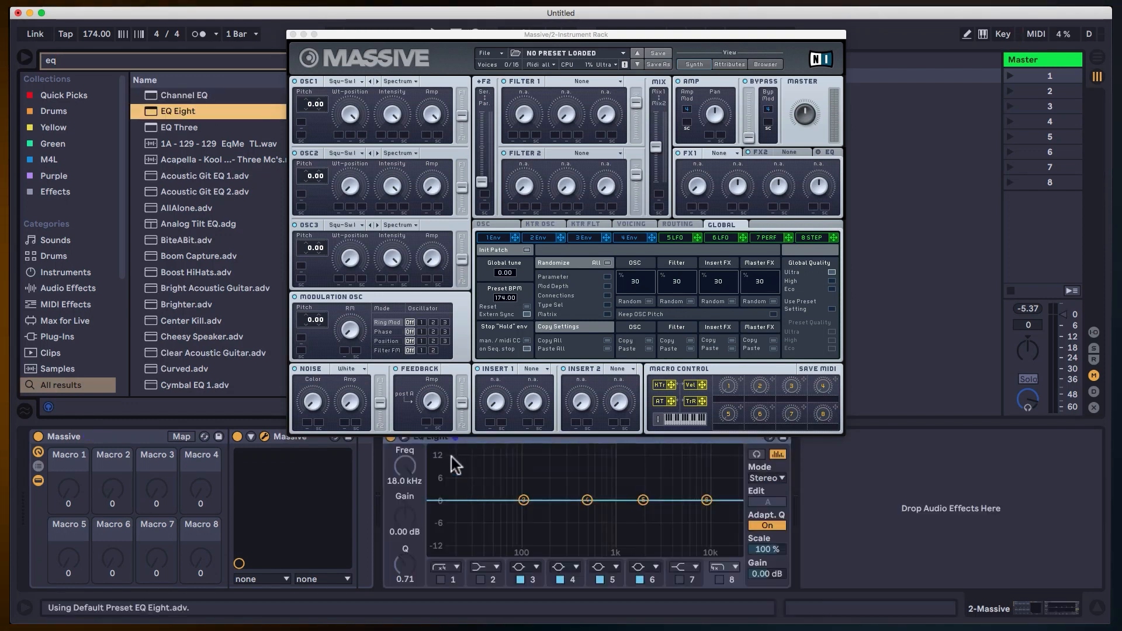
key("super+alt+b")
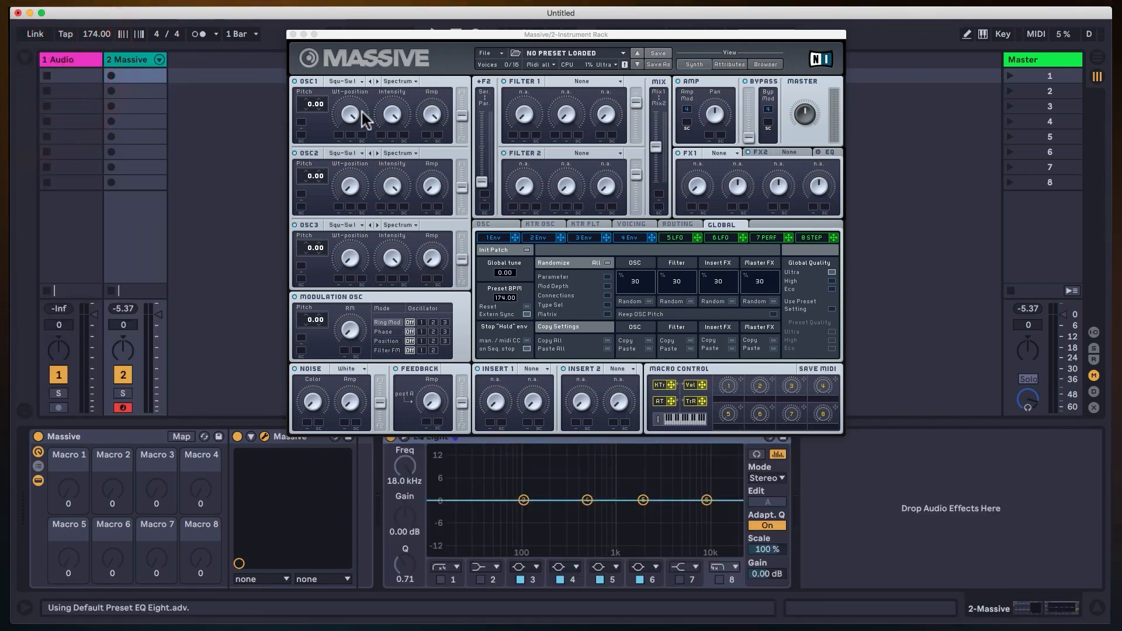
Turn down oscillator 1's Wt-position and look through its wavetable list, keeping Square-Saw I.
left_click(370, 370)
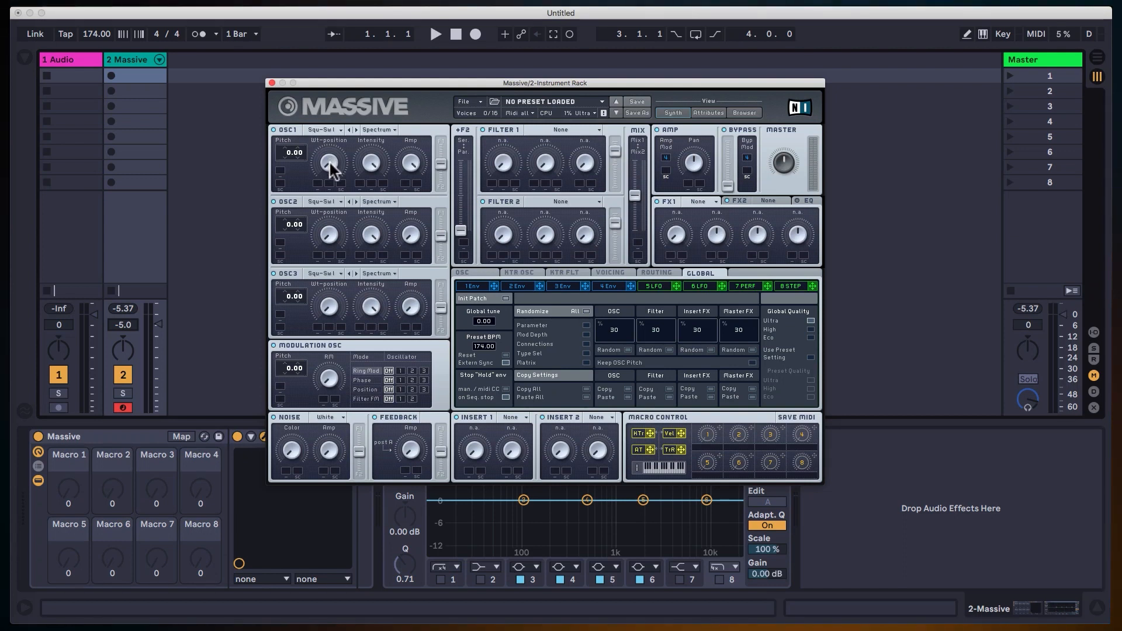
mouse_move(330, 163)
left_mouse_down()
mouse_move(347, 41)
mouse_move(332, 160)
mouse_move(345, 79)
mouse_move(348, 216)
mouse_move(356, 37)
mouse_move(331, 202)
left_mouse_up()
left_click(341, 130)
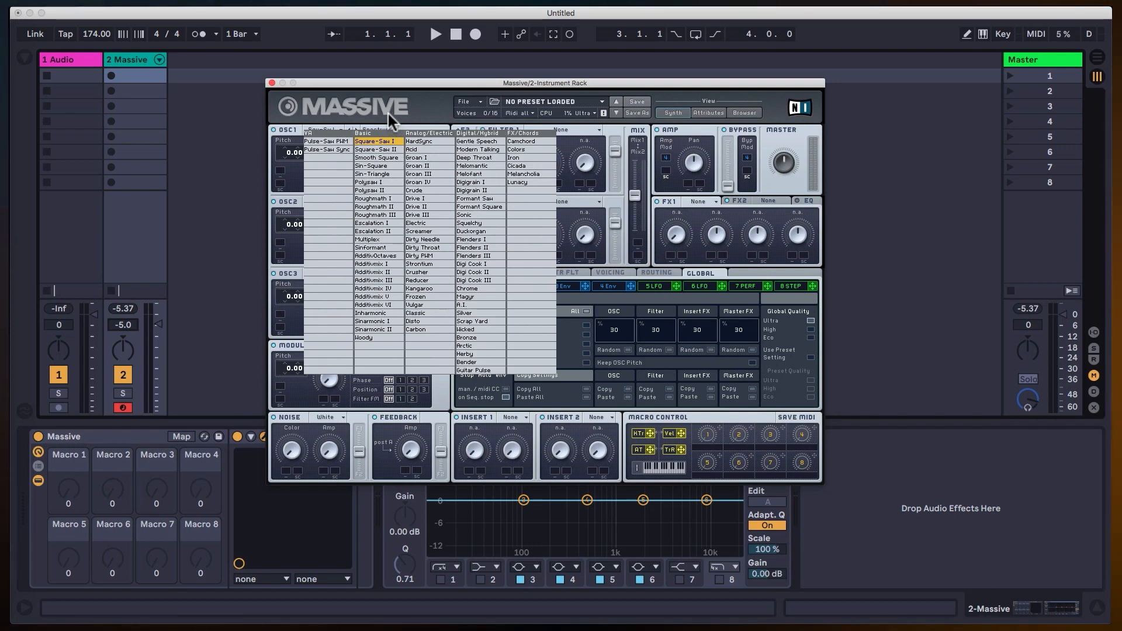
left_click(370, 115)
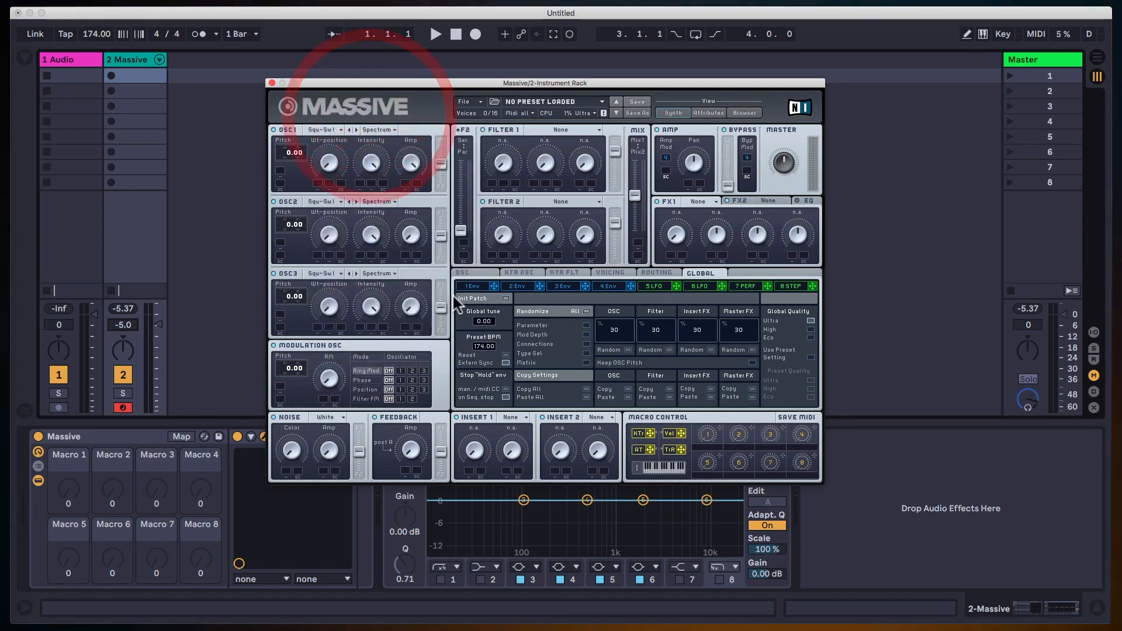
Lengthen the attack and release of envelope 4 so the sound fades in and out gradually.
left_click(614, 286)
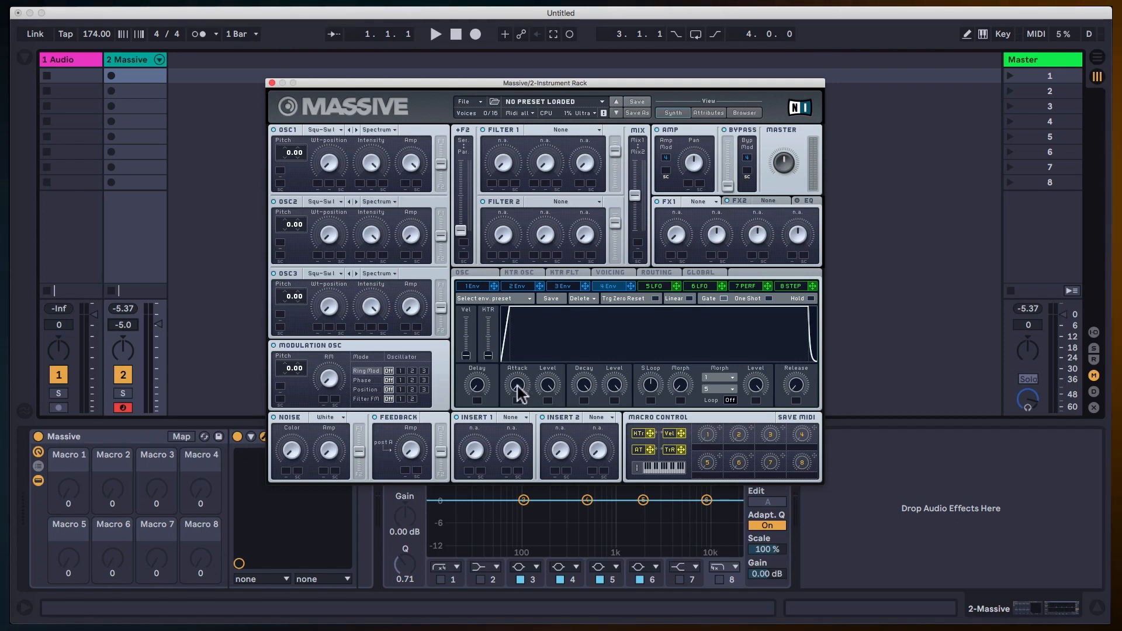
left_click_drag(517, 387, 514, 351)
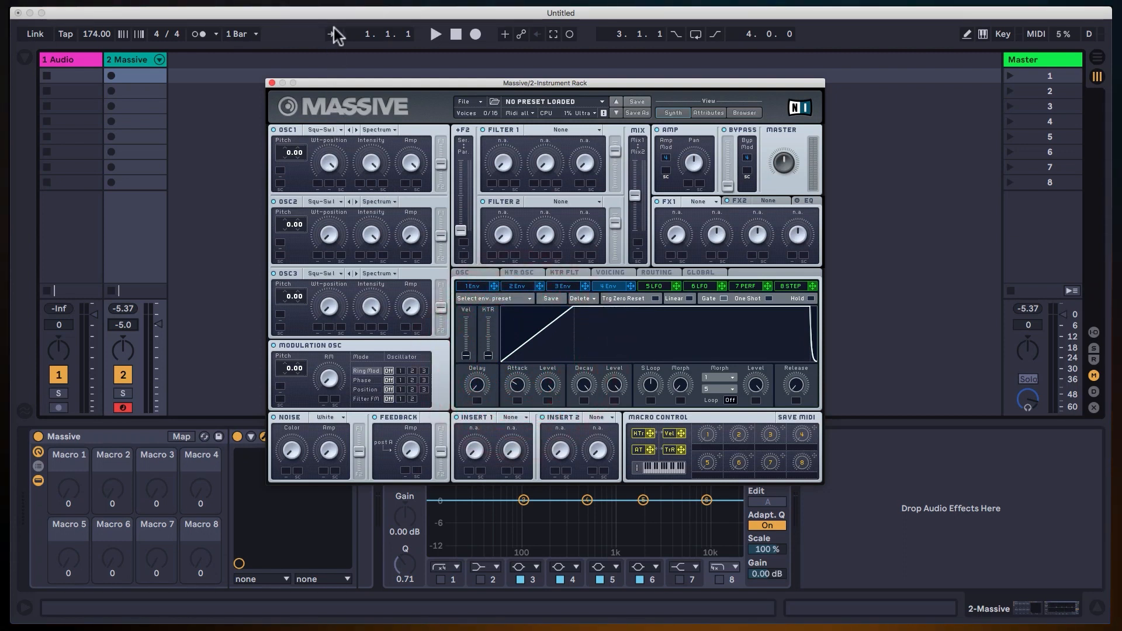
left_click_drag(517, 386, 518, 374)
left_click_drag(805, 385, 808, 334)
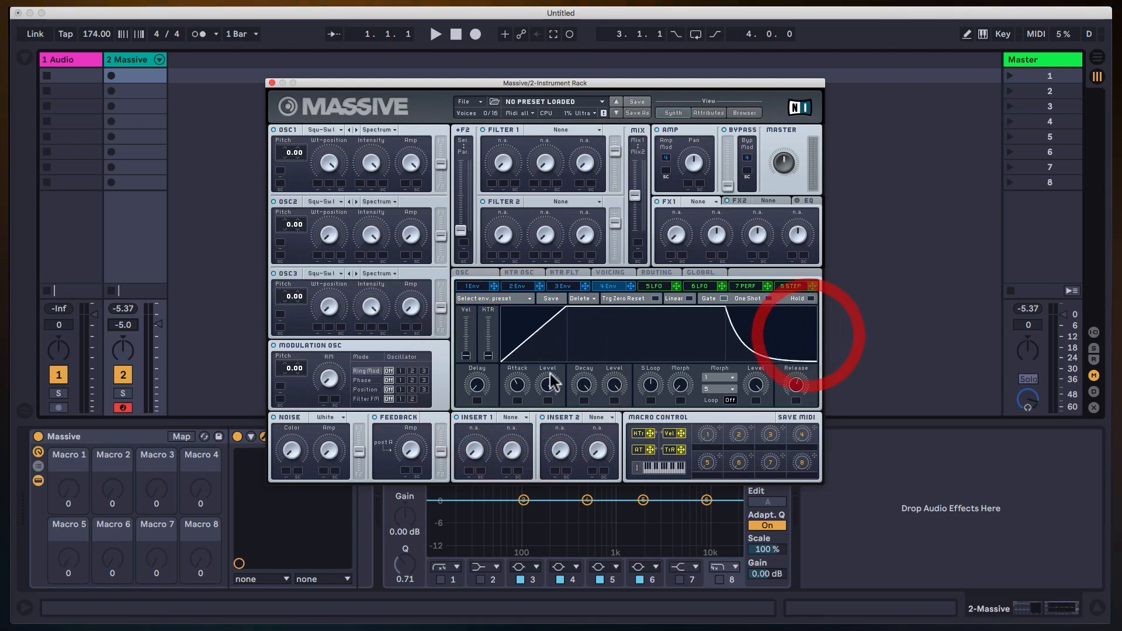
left_click_drag(526, 383, 528, 376)
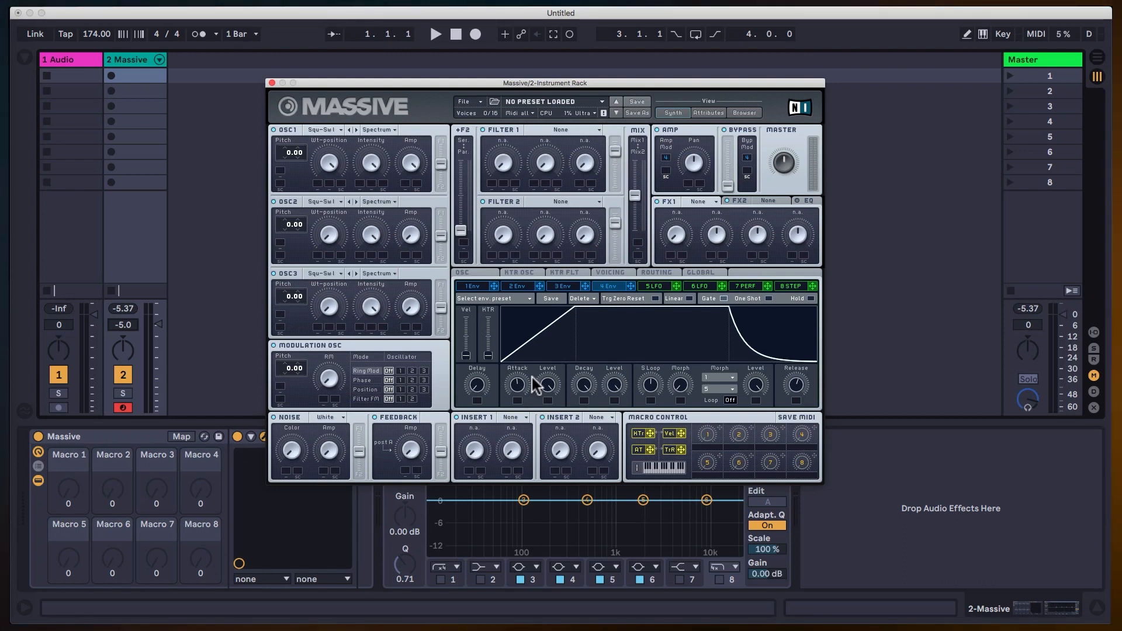
left_click_drag(521, 387, 531, 355)
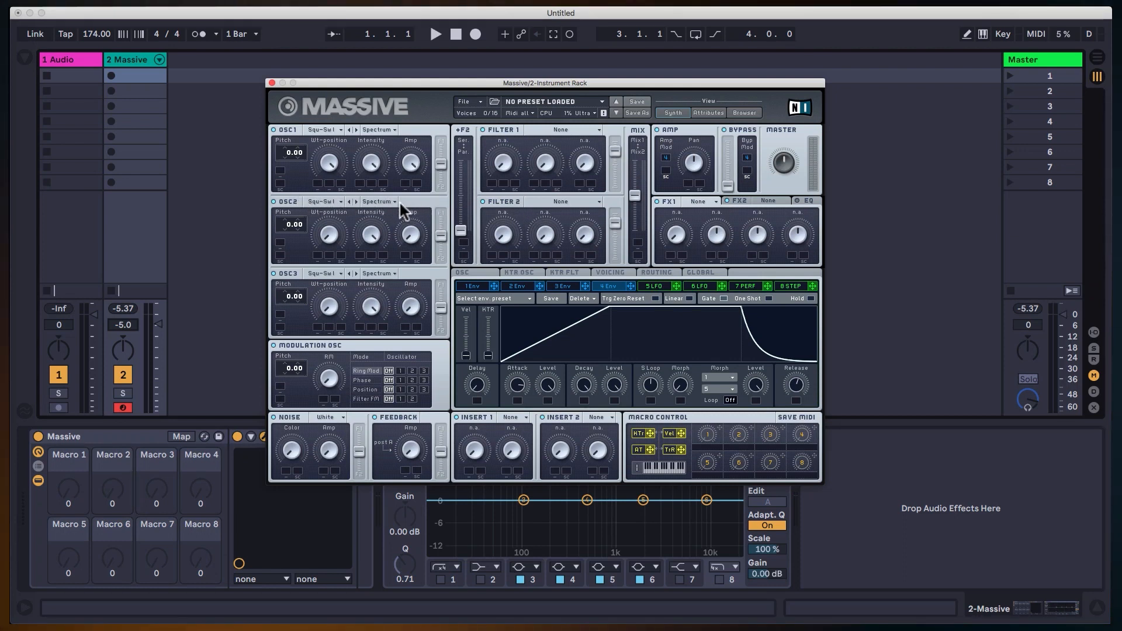
Raise oscillator 2's Amp and Wt-position, and detune oscillator 2 to 0.11 and oscillator 1 to -0.11.
left_click(416, 234)
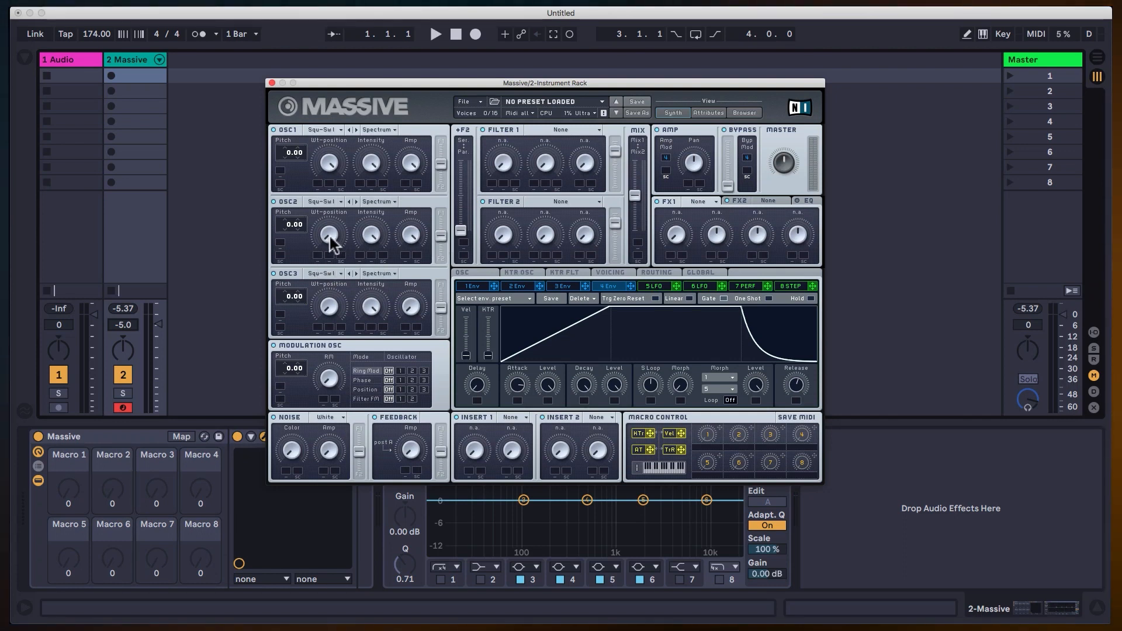
left_click_drag(329, 236, 336, 106)
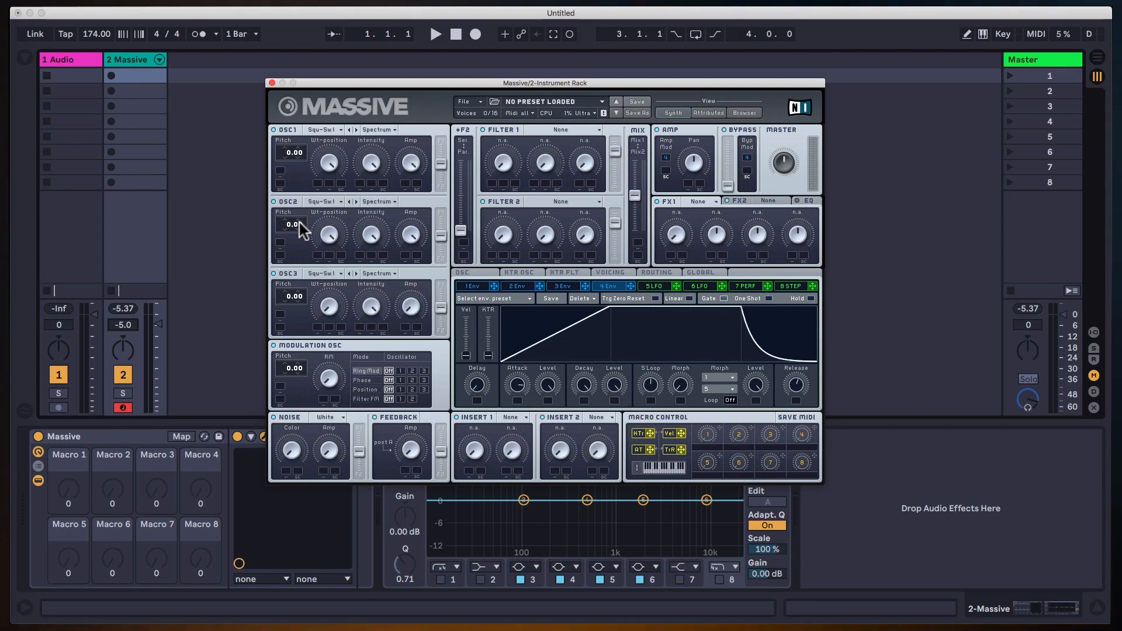
left_click_drag(301, 223, 307, 207)
left_click_drag(300, 153, 303, 167)
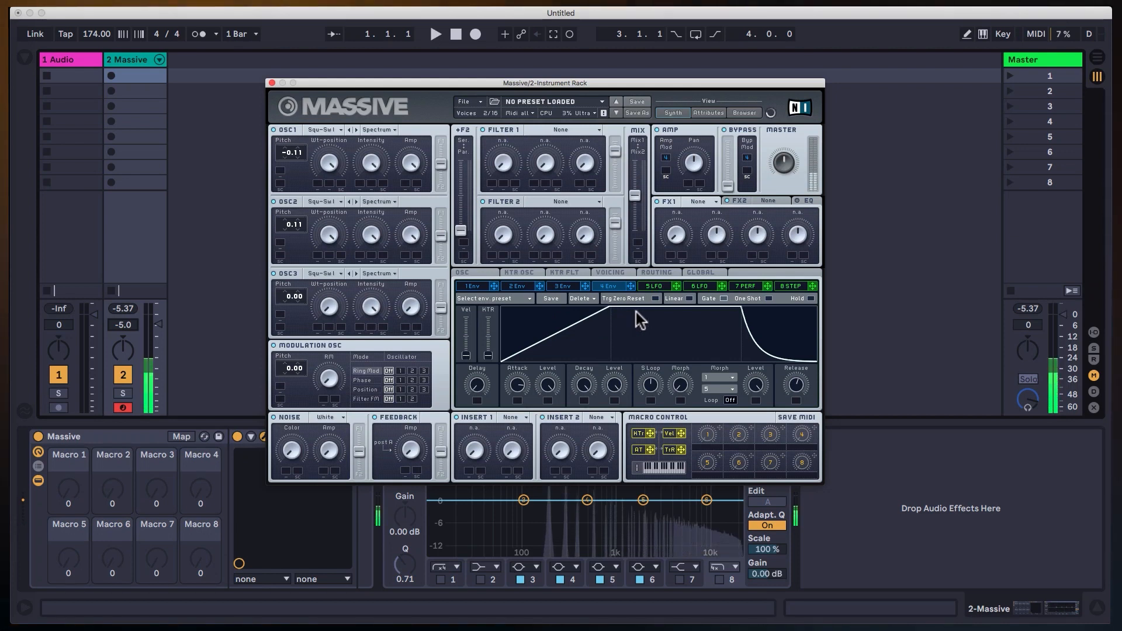
Shorten envelope 4's attack, adjust its release, and set oscillator 3's pitch to -12.00.
left_click_drag(521, 383, 528, 397)
left_click_drag(795, 372, 795, 372)
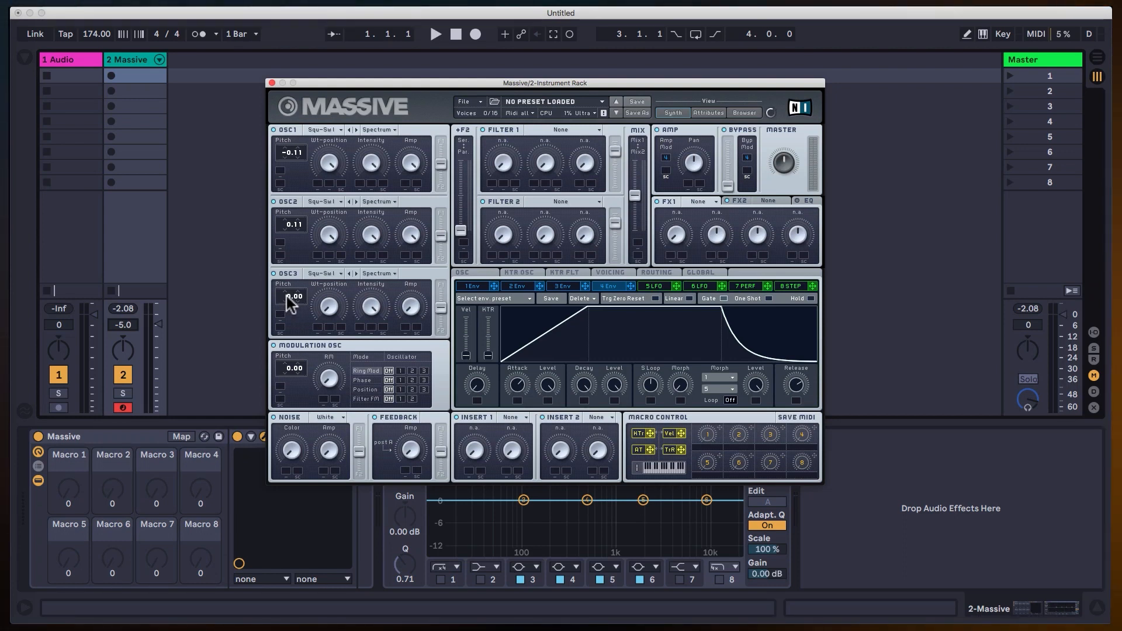
left_click_drag(289, 300, 294, 292)
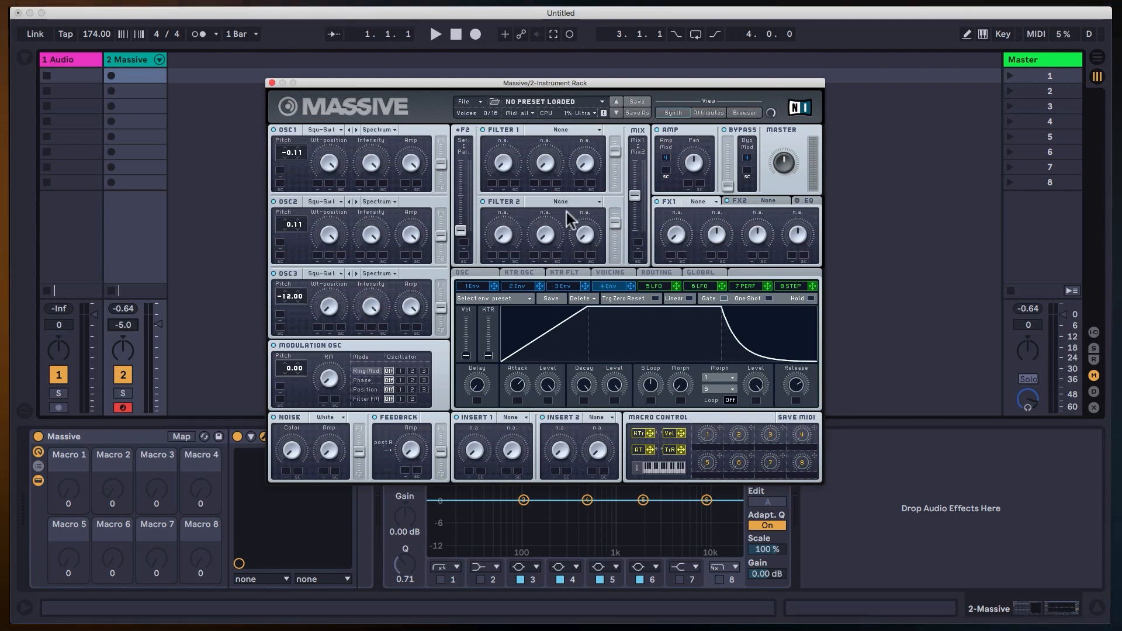
Set Filter 1 to Lowpass 2, raise its resonance, and turn its cutoff fully down.
left_click(564, 130)
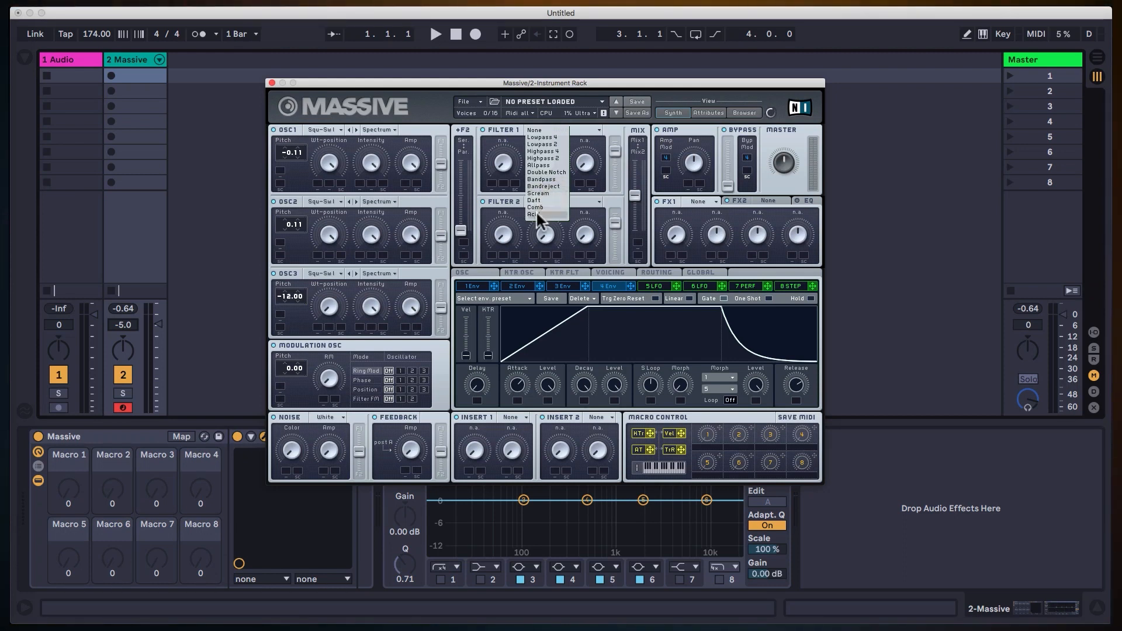
left_click(600, 187)
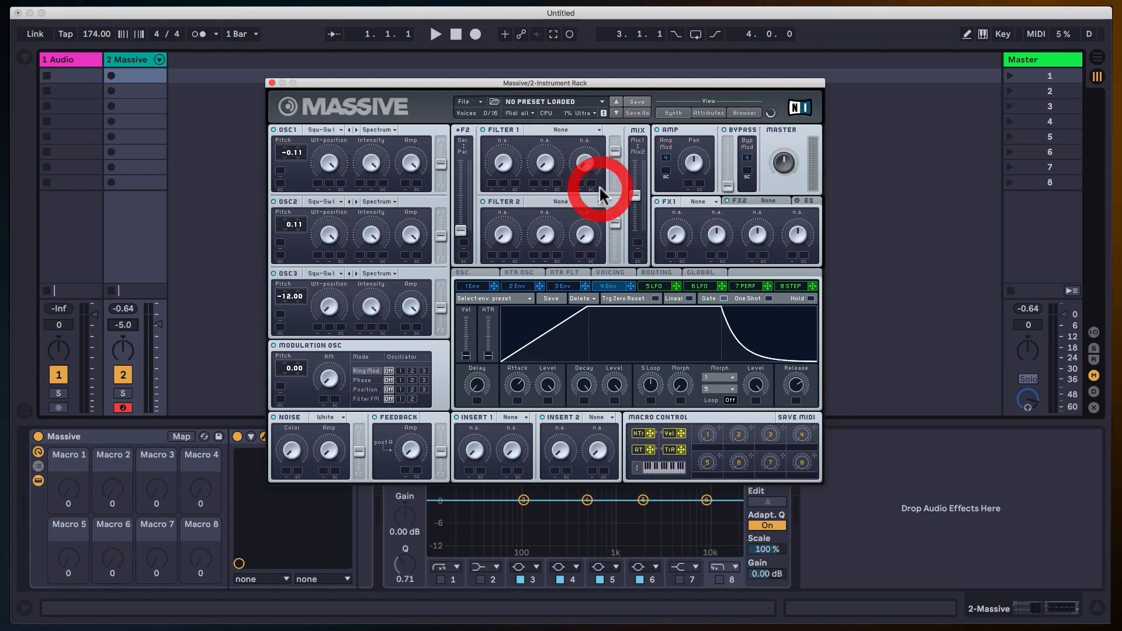
left_click(575, 131)
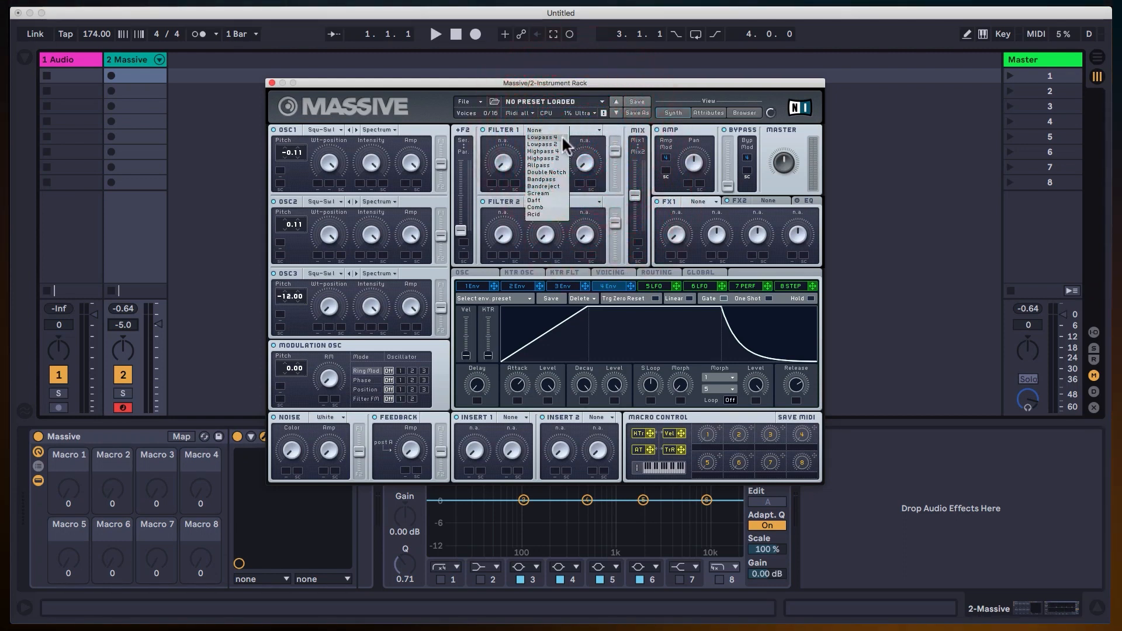
left_click(556, 144)
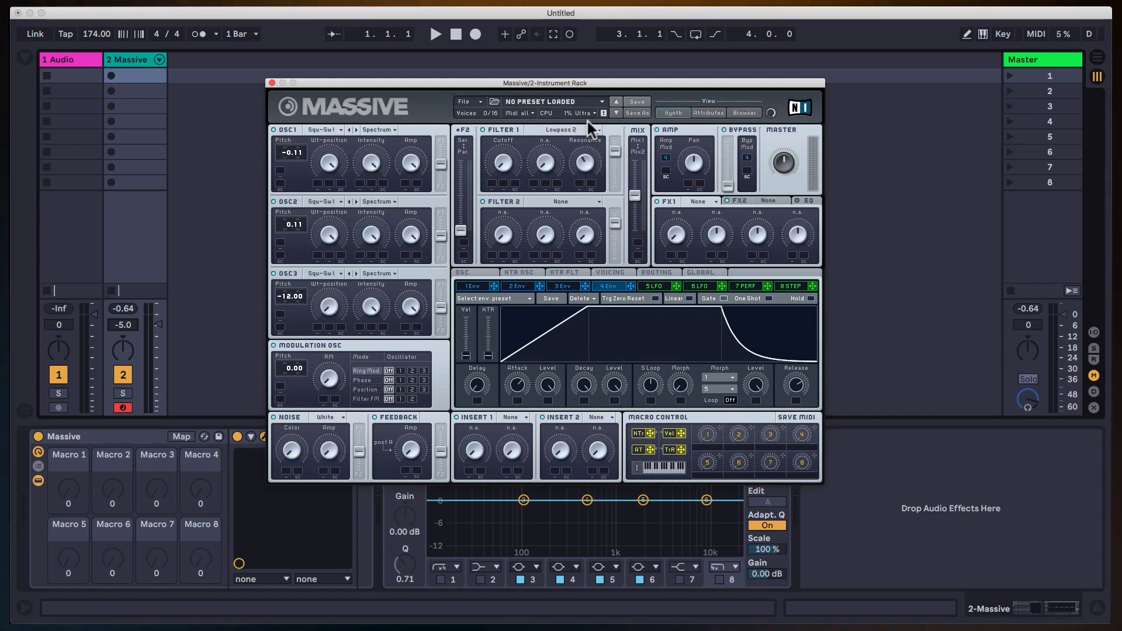
left_click(595, 102)
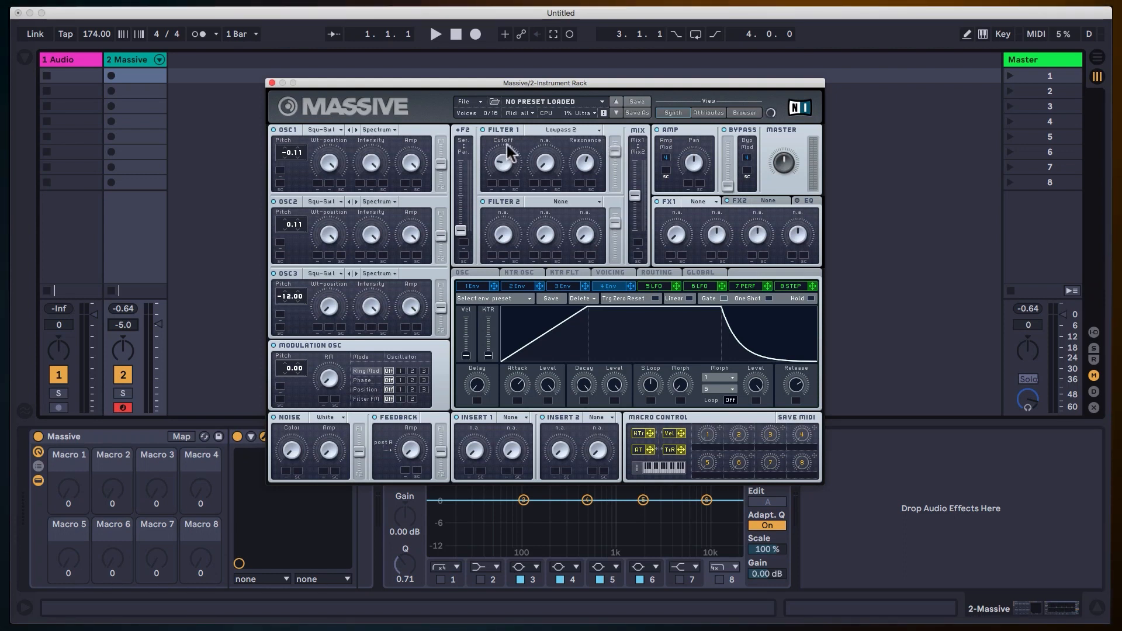
left_click(506, 191)
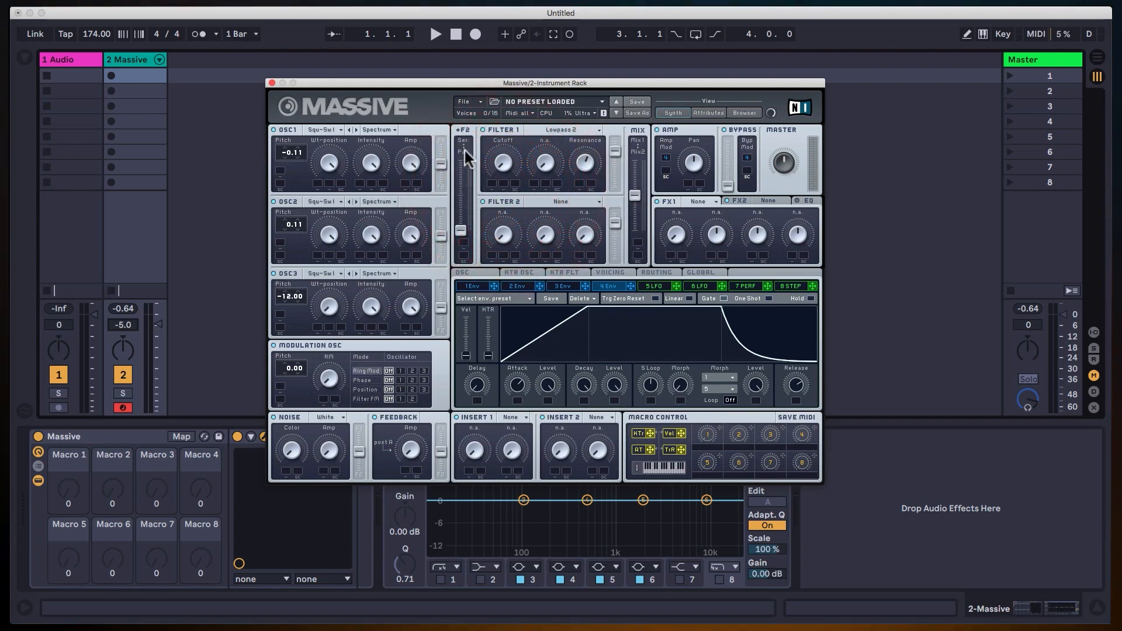
Route the sound through Filter 1 only, with the +F2 slider at Ser., Filter 2 off and the mix at Mix1.
left_click_drag(461, 230, 476, 132)
left_click(483, 201)
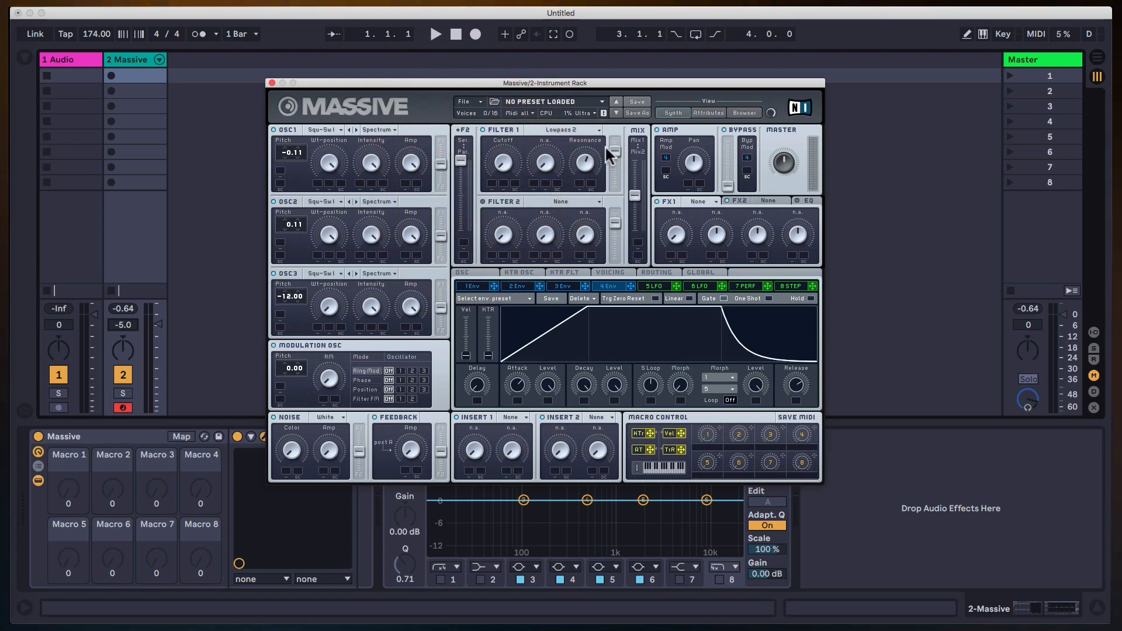
left_click_drag(634, 195, 628, 146)
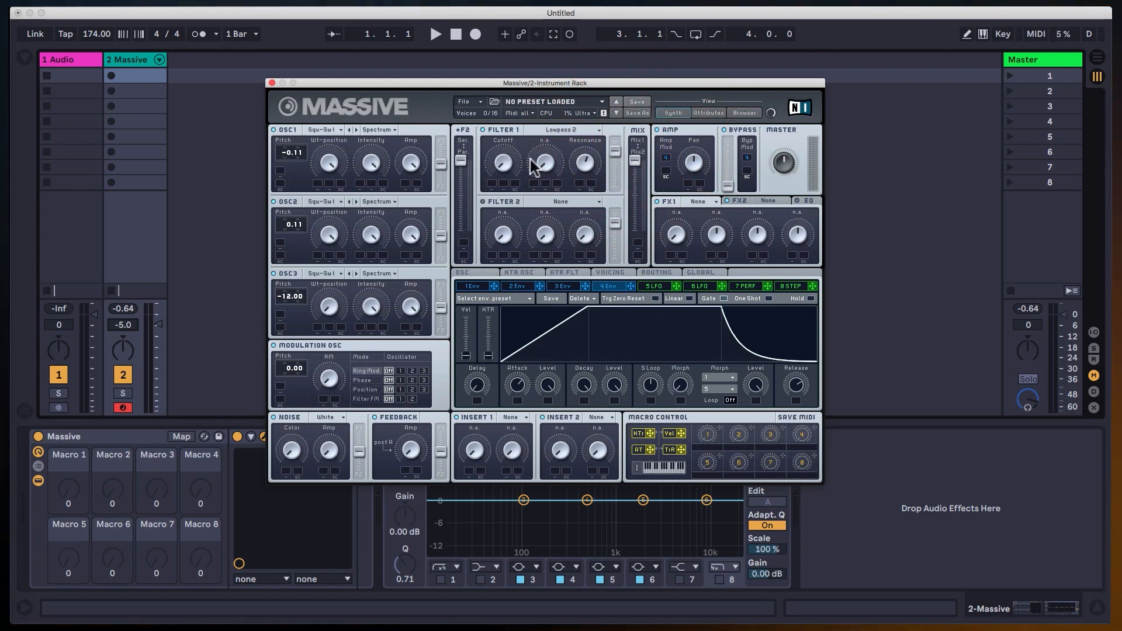
Raise Filter 1's cutoff slightly and assign envelope 3 to modulate the cutoff upward.
left_click_drag(504, 159, 505, 139)
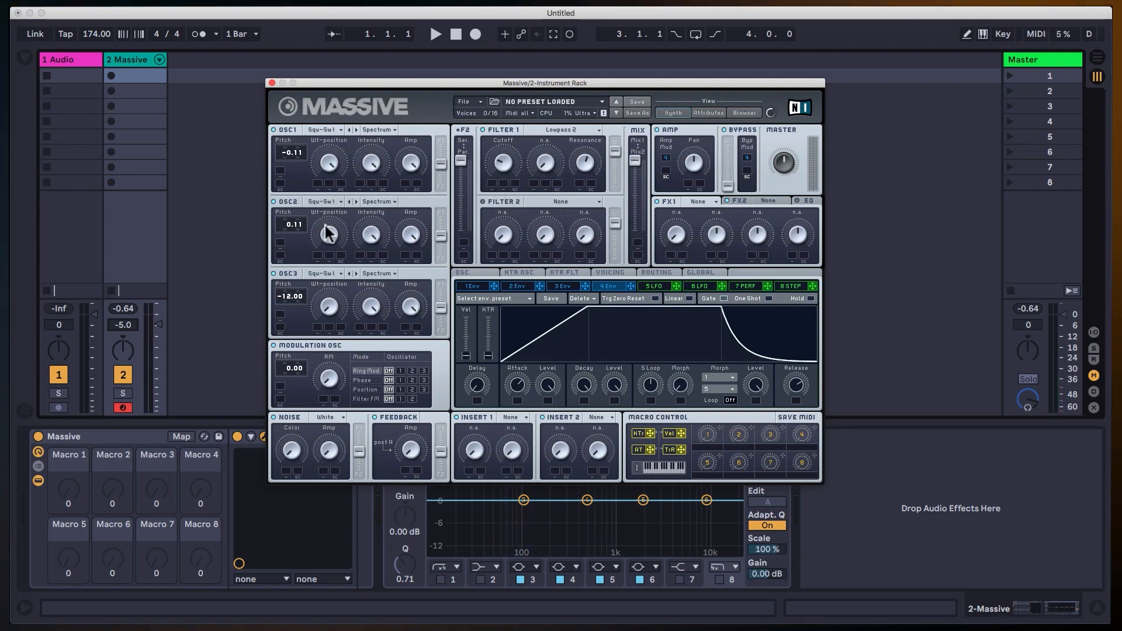
right_click(489, 184)
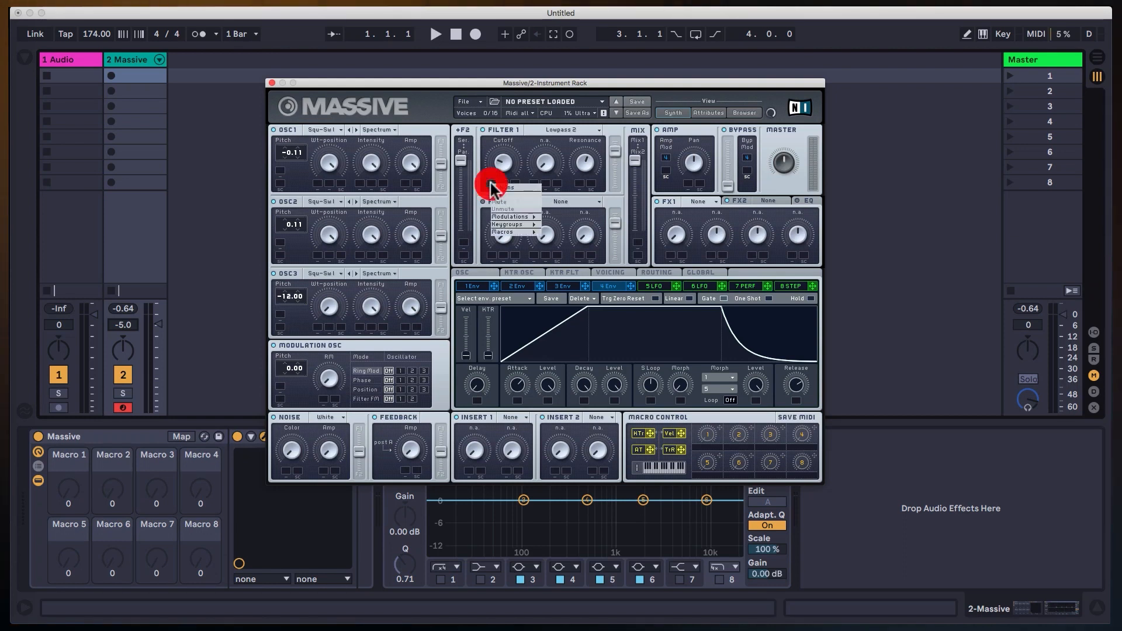
mouse_move(509, 215)
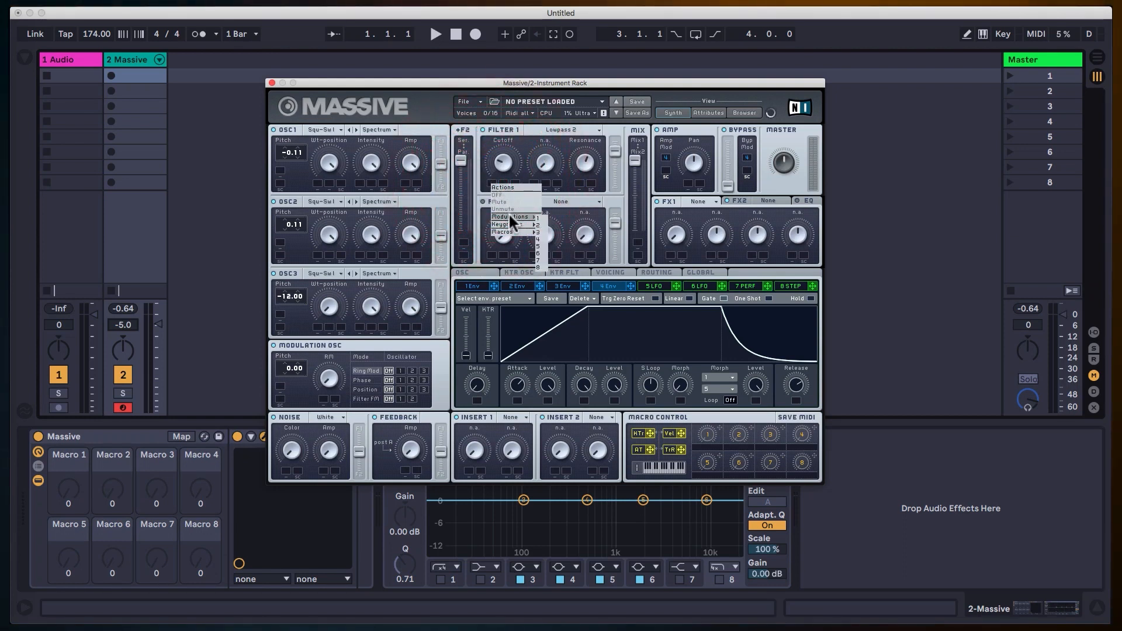
left_click(486, 181)
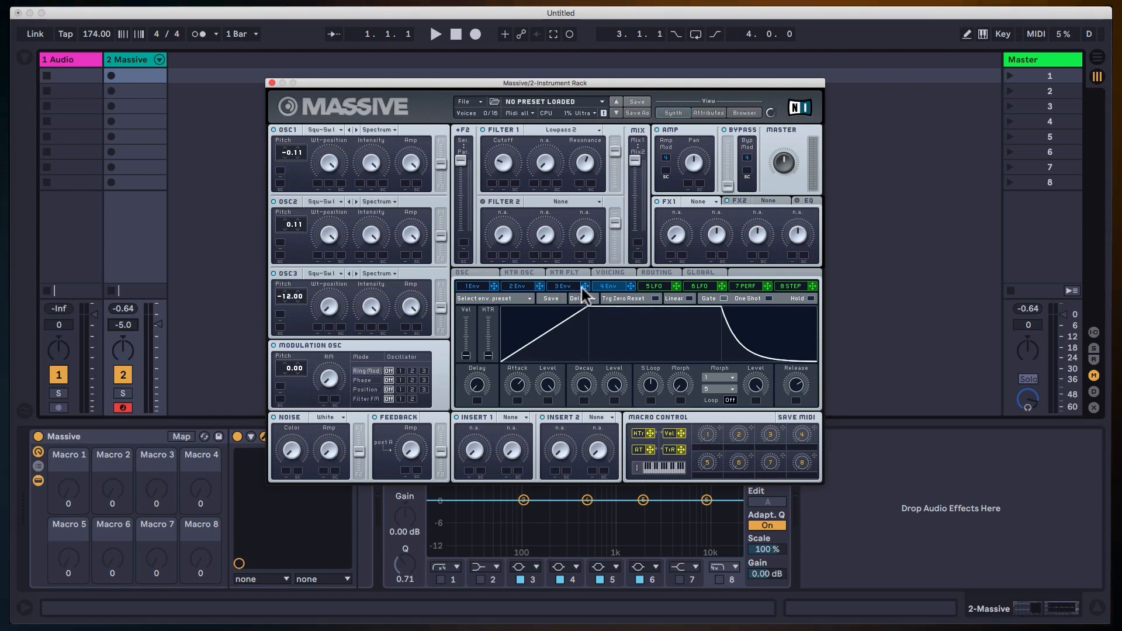
left_click_drag(585, 287, 533, 231)
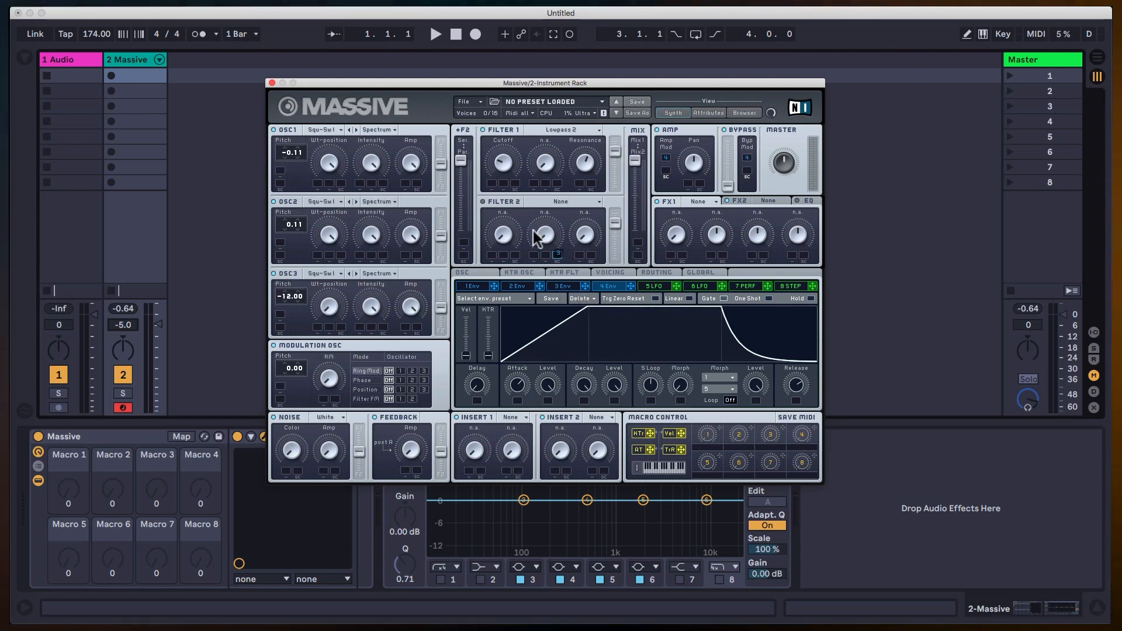
left_click(489, 183)
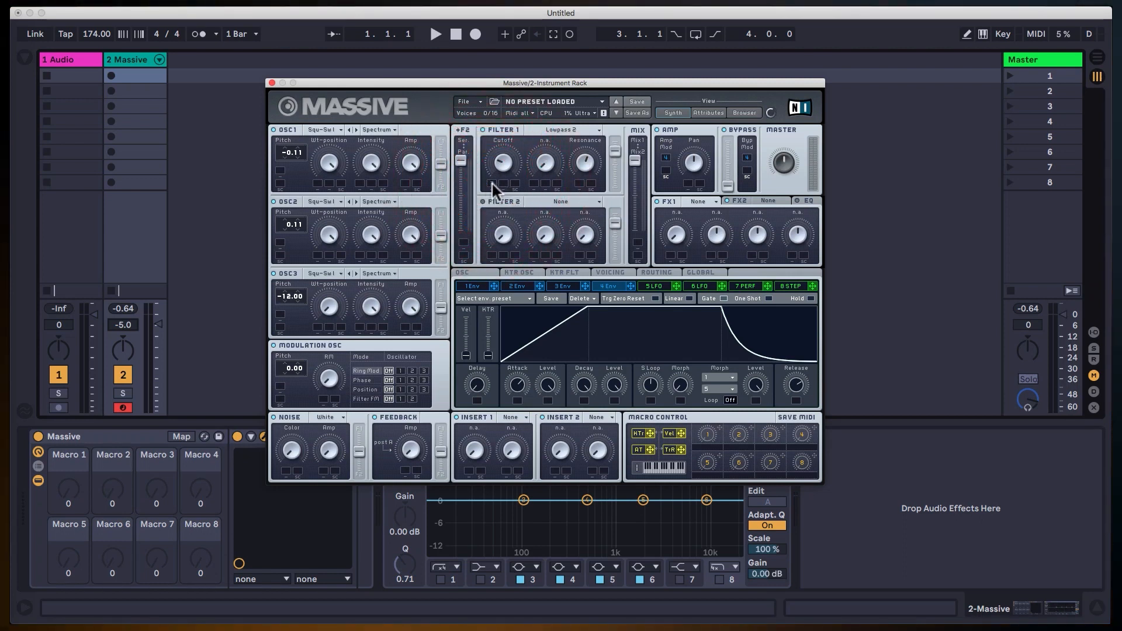
left_click_drag(492, 181, 498, 165)
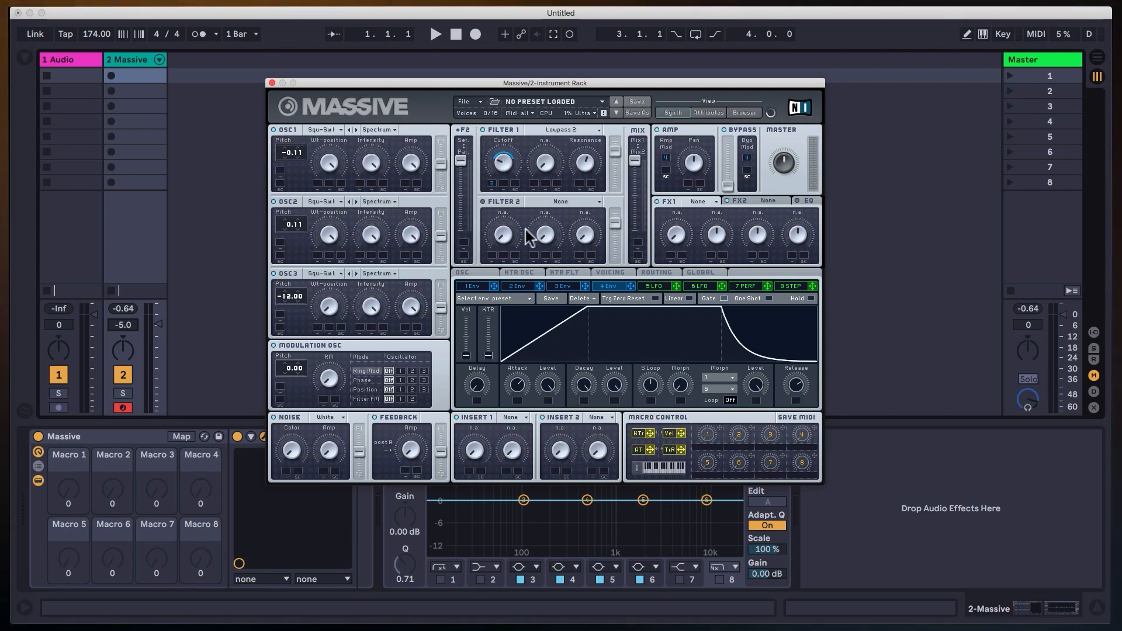
Copy envelope 4's settings and paste them onto envelope 3.
left_click(565, 285)
left_click(609, 286)
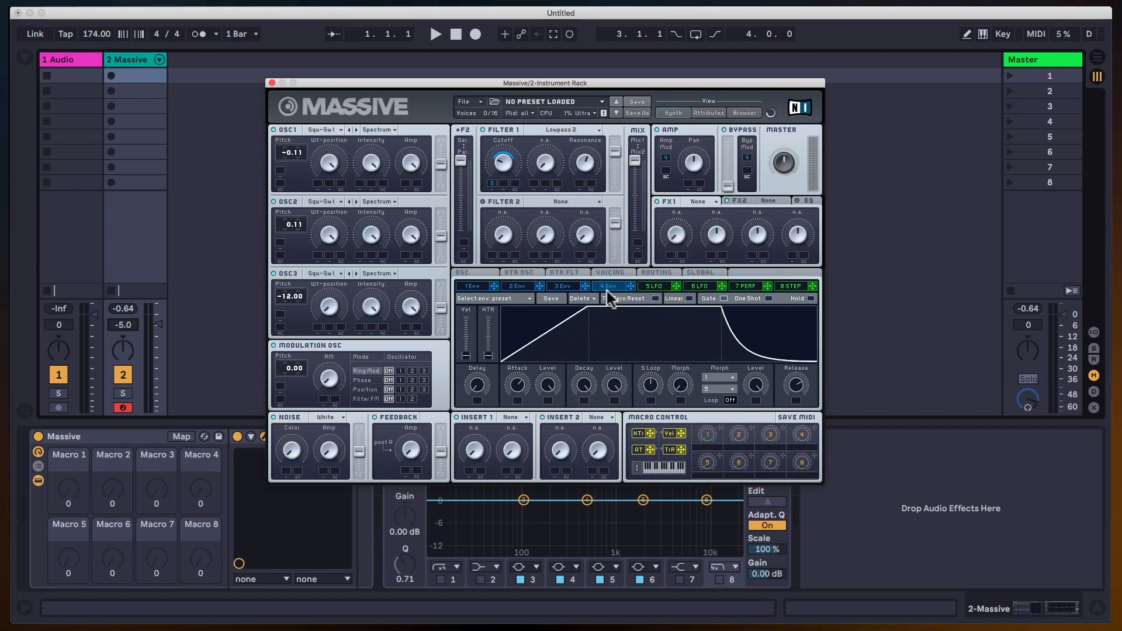
left_click(528, 297)
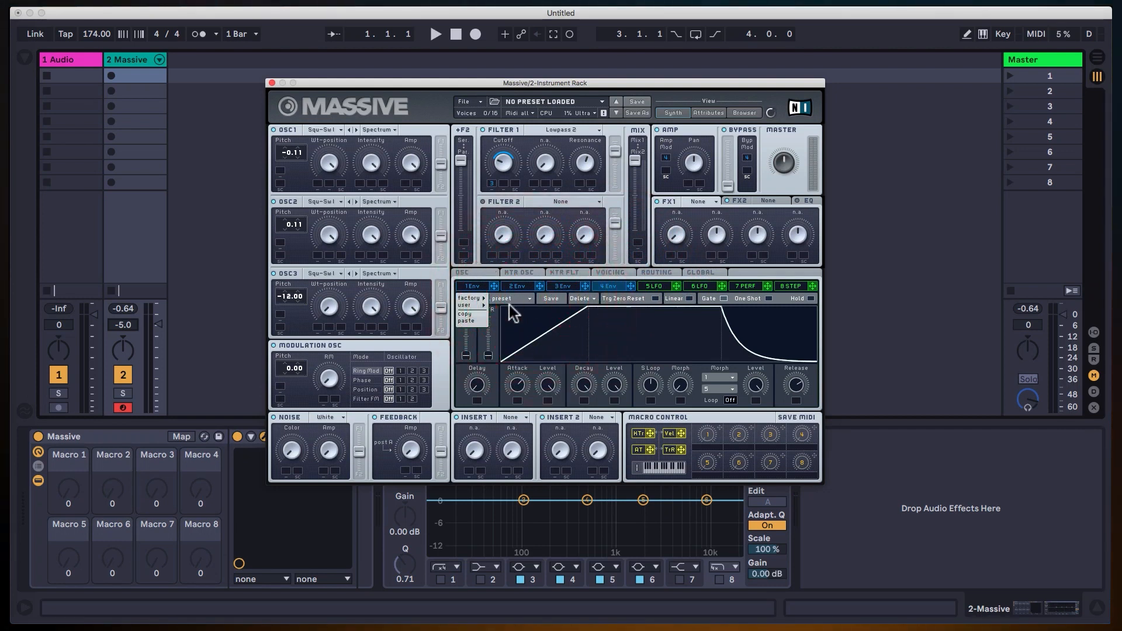
left_click(474, 313)
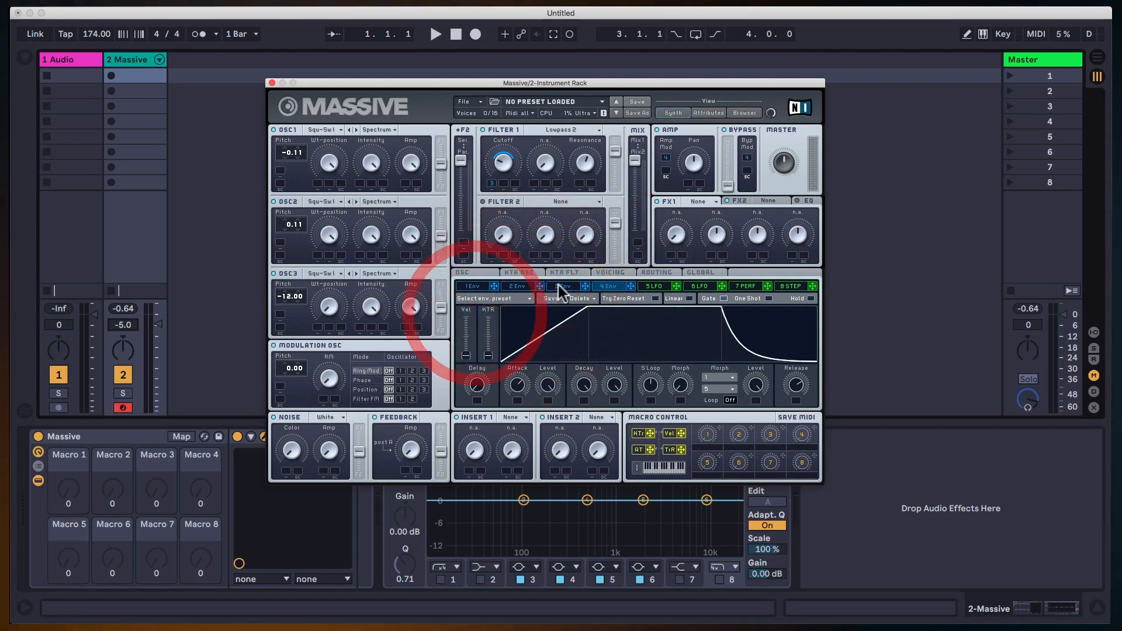
left_click(559, 286)
left_click(485, 296)
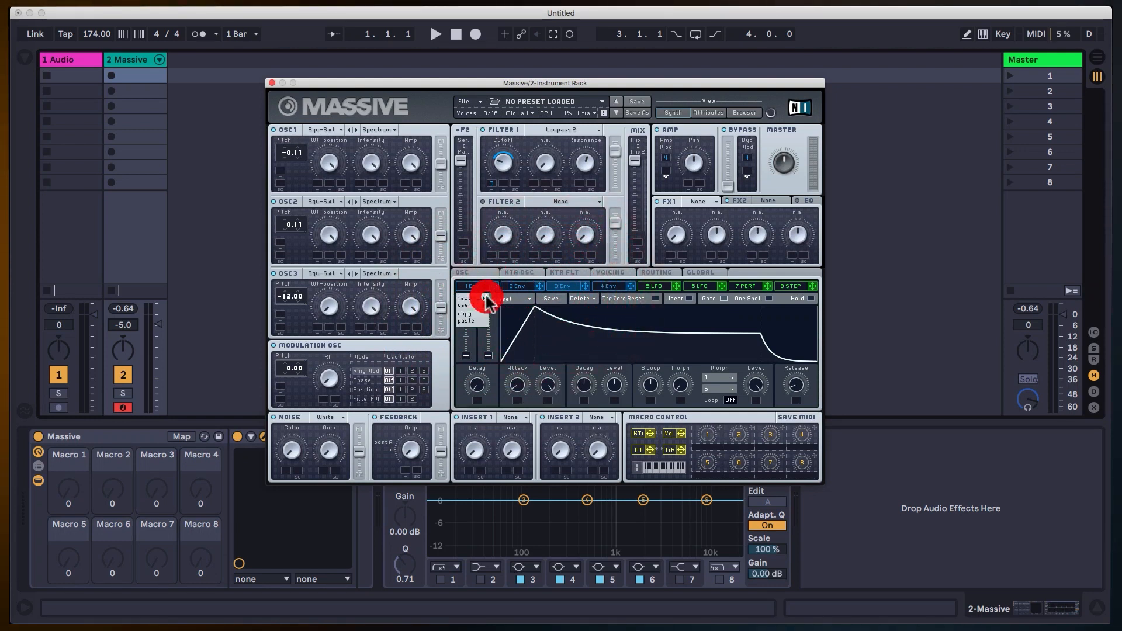
left_click(468, 320)
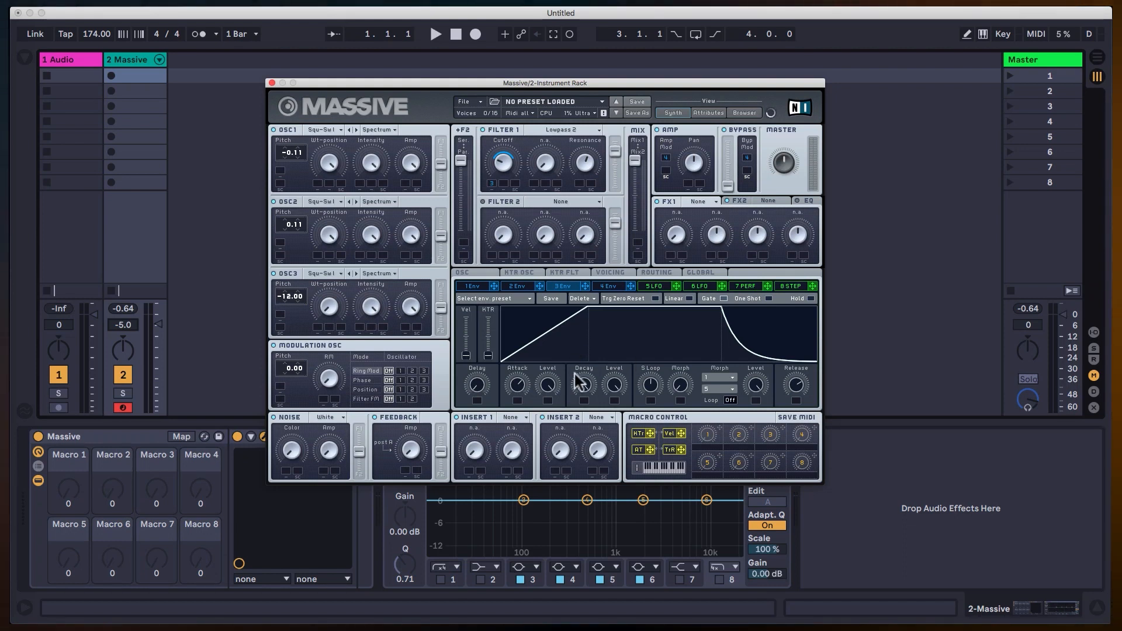
Lengthen envelope 3's attack and release, lower its decay level, and increase its modulation of Filter 1's cutoff.
left_click_drag(522, 398, 531, 370)
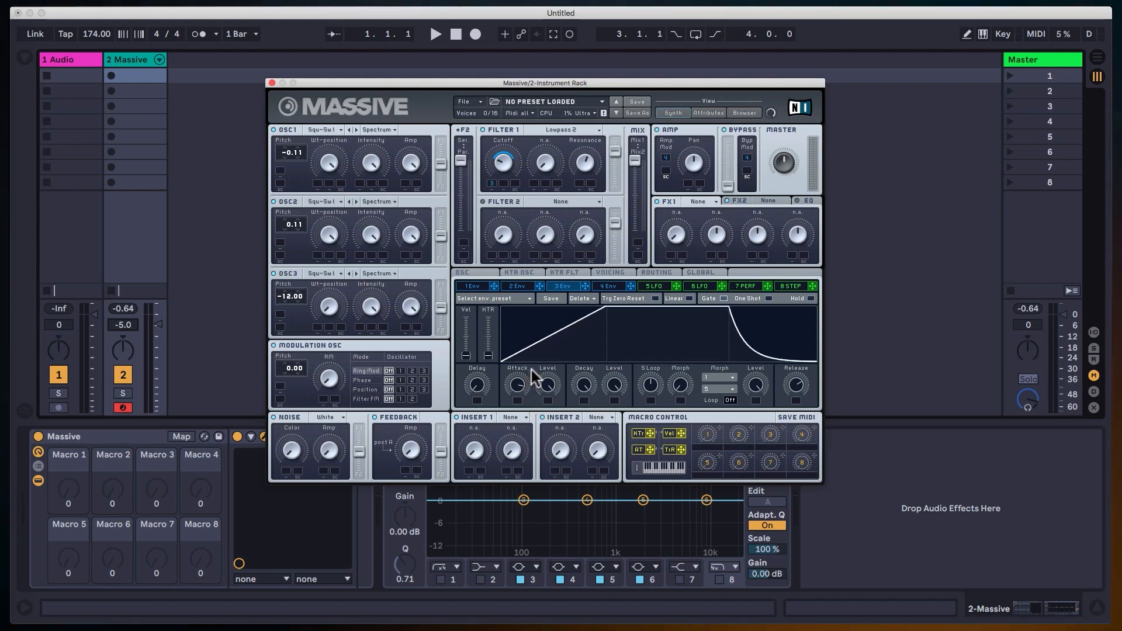
left_click(490, 173)
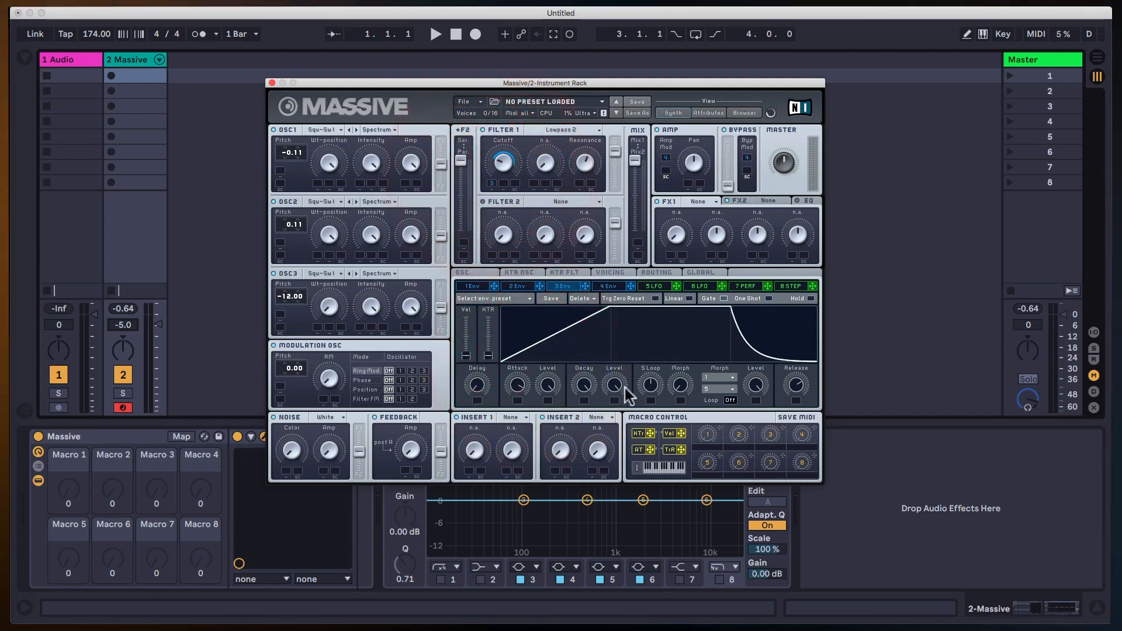
left_click_drag(615, 388, 616, 409)
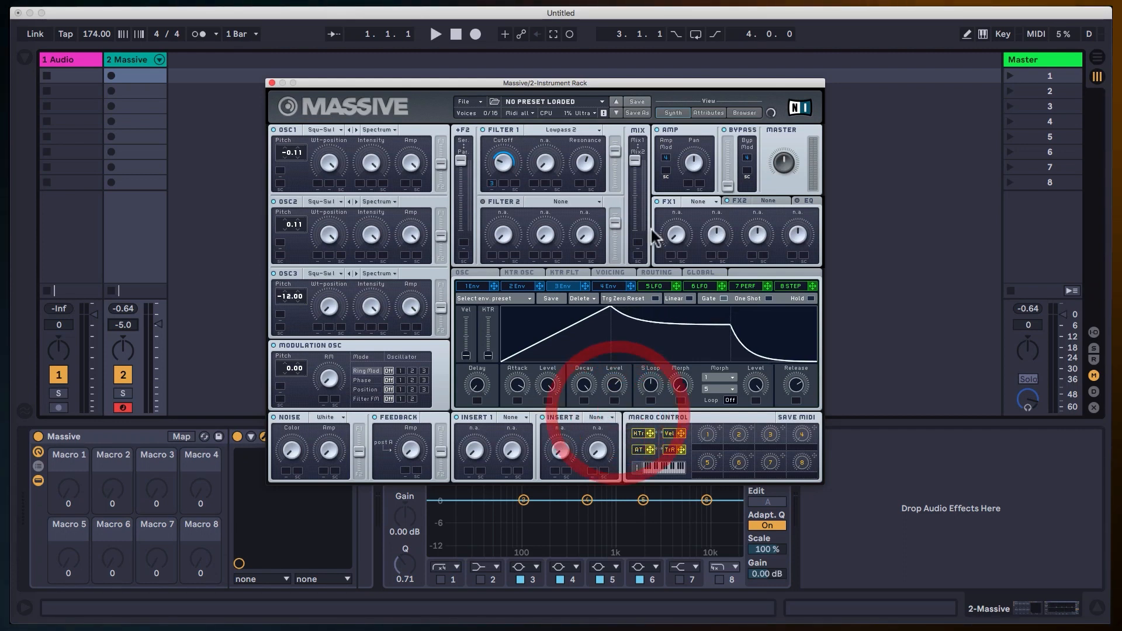
left_click(496, 177)
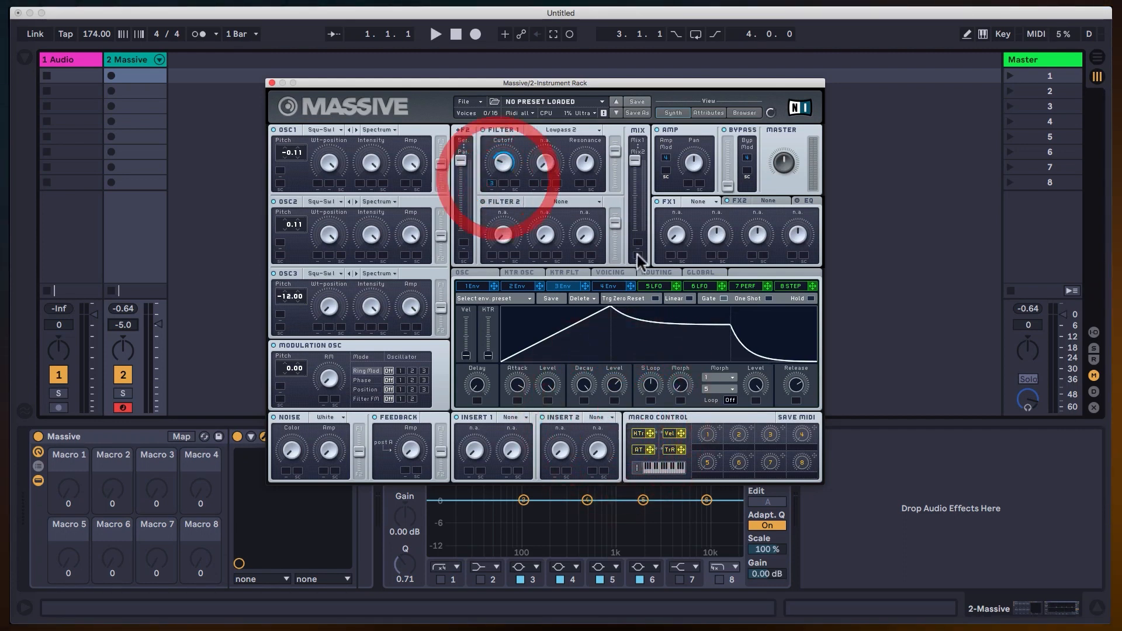
left_click_drag(797, 387, 798, 377)
left_click(797, 378)
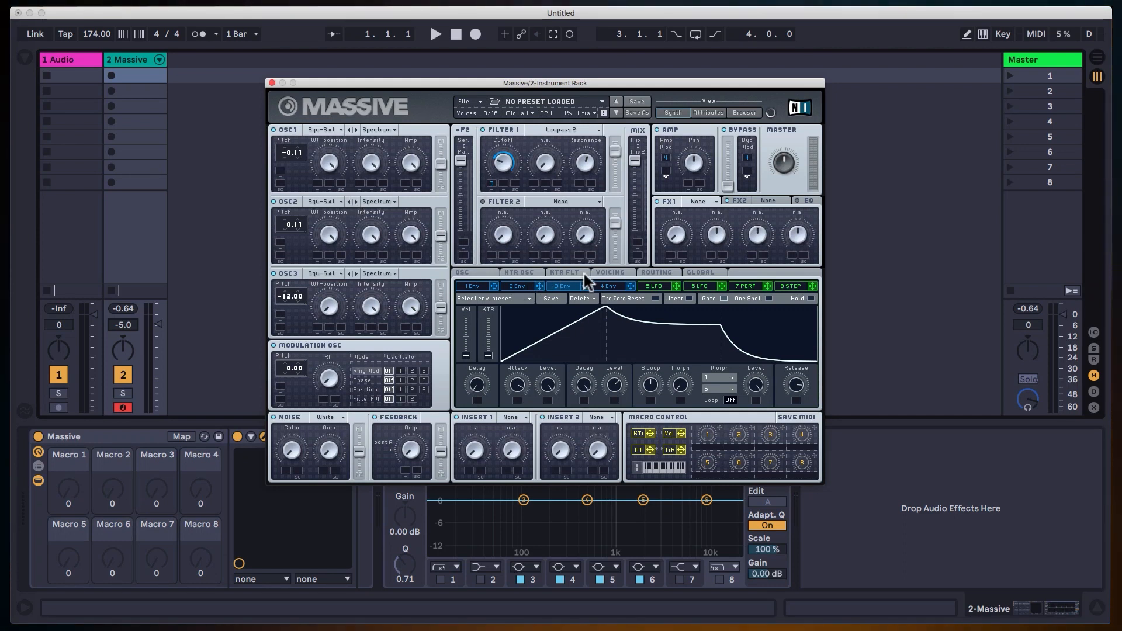
Set the maximum number of voices to 18 in the voicing settings.
left_click(621, 270)
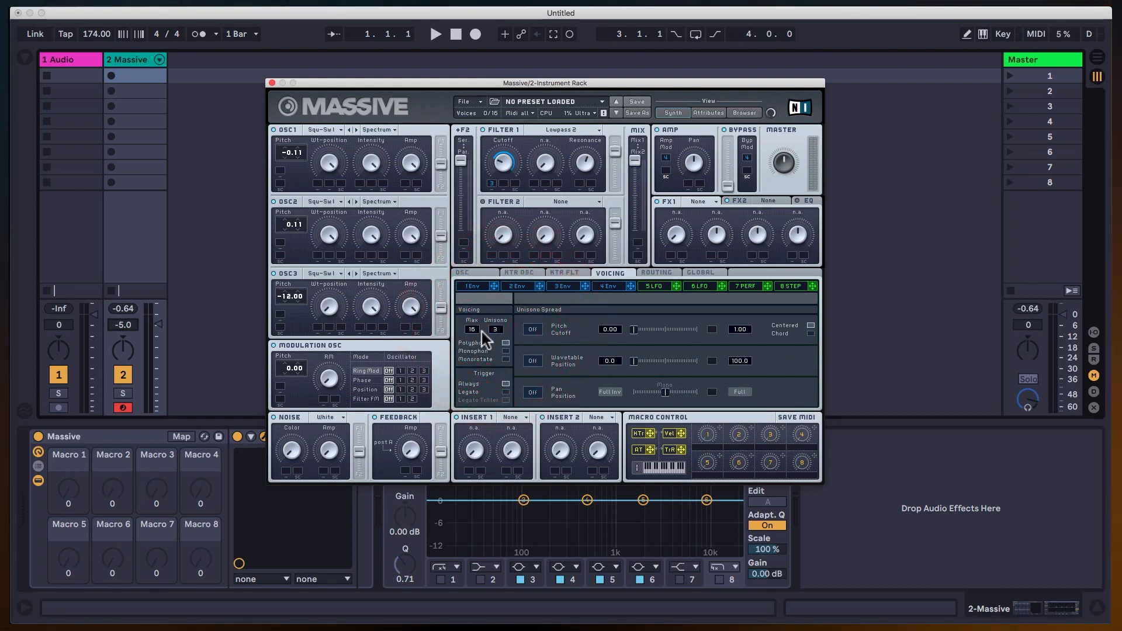
left_click_drag(478, 331, 479, 322)
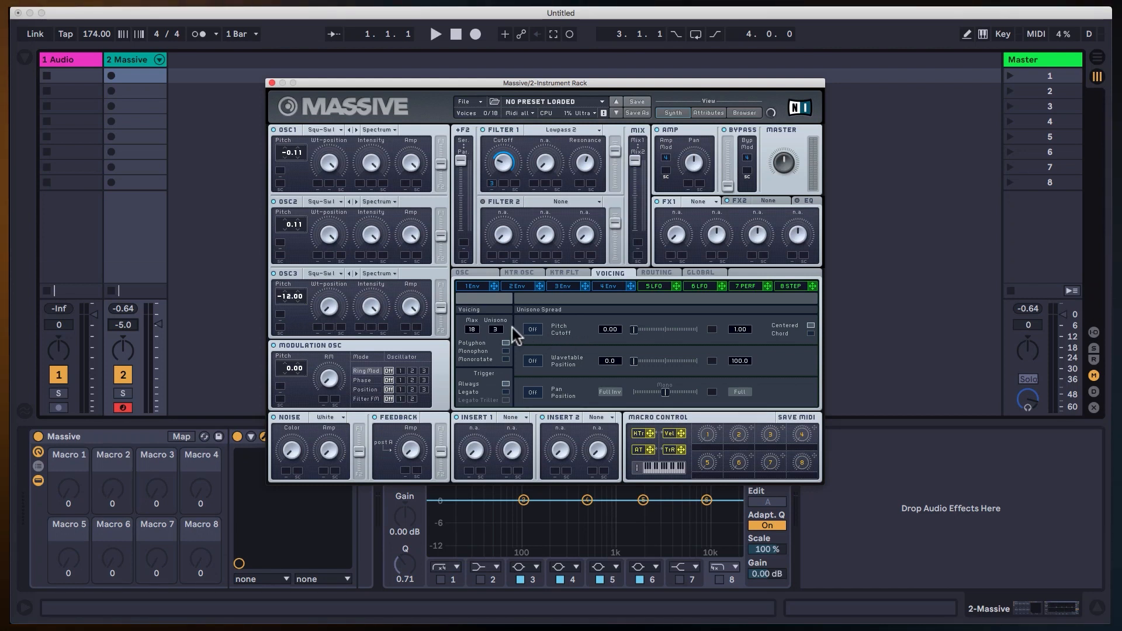
Try a slight Pitch Cutoff unisono spread with Unisono at 5, then turn the spread off and return Unisono to 3.
left_click(532, 330)
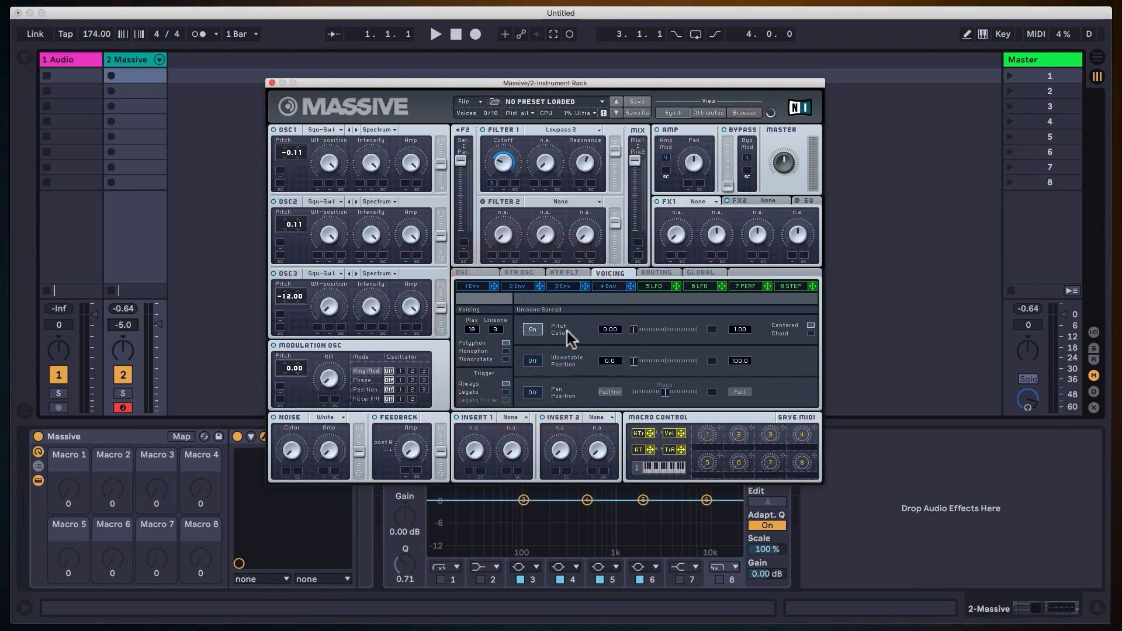
left_click_drag(497, 326, 500, 322)
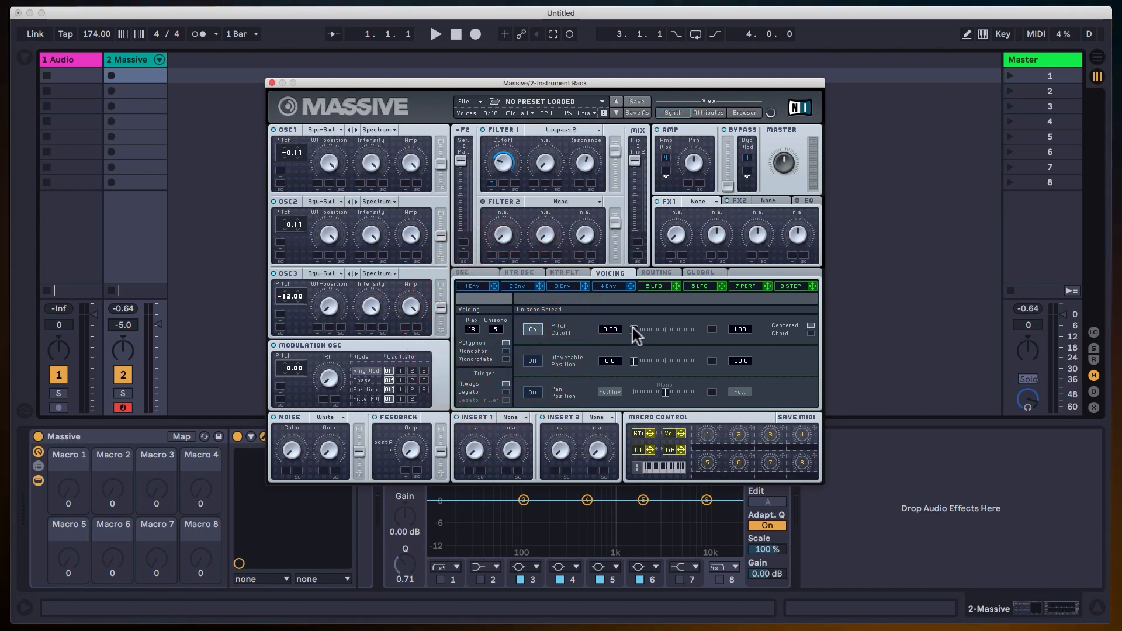
left_click_drag(633, 328, 641, 328)
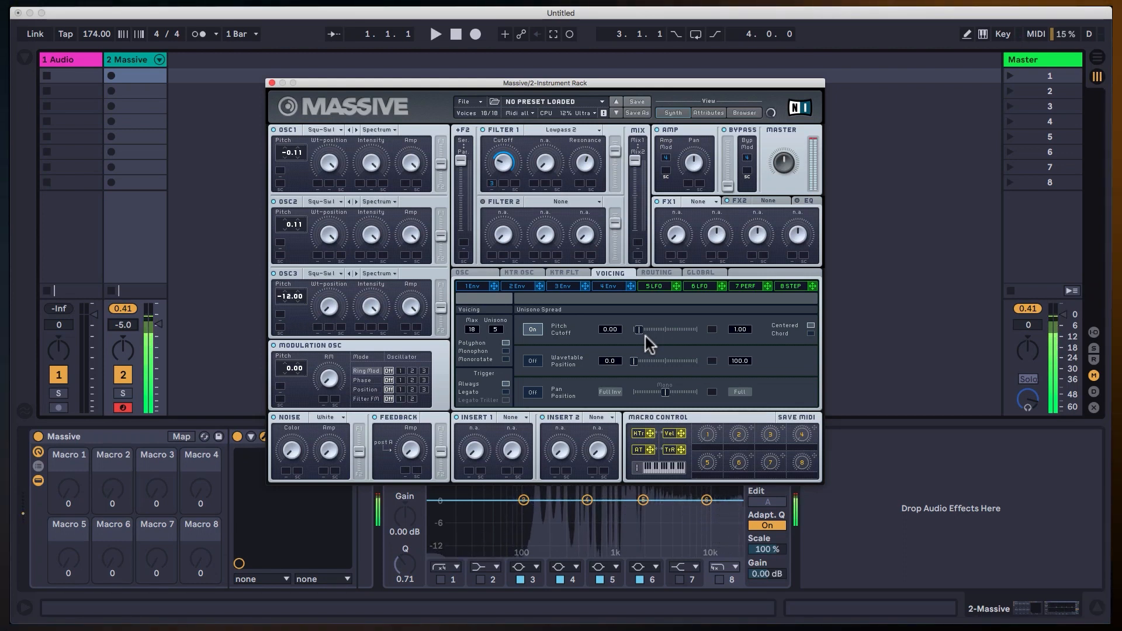
left_click_drag(641, 331, 645, 331)
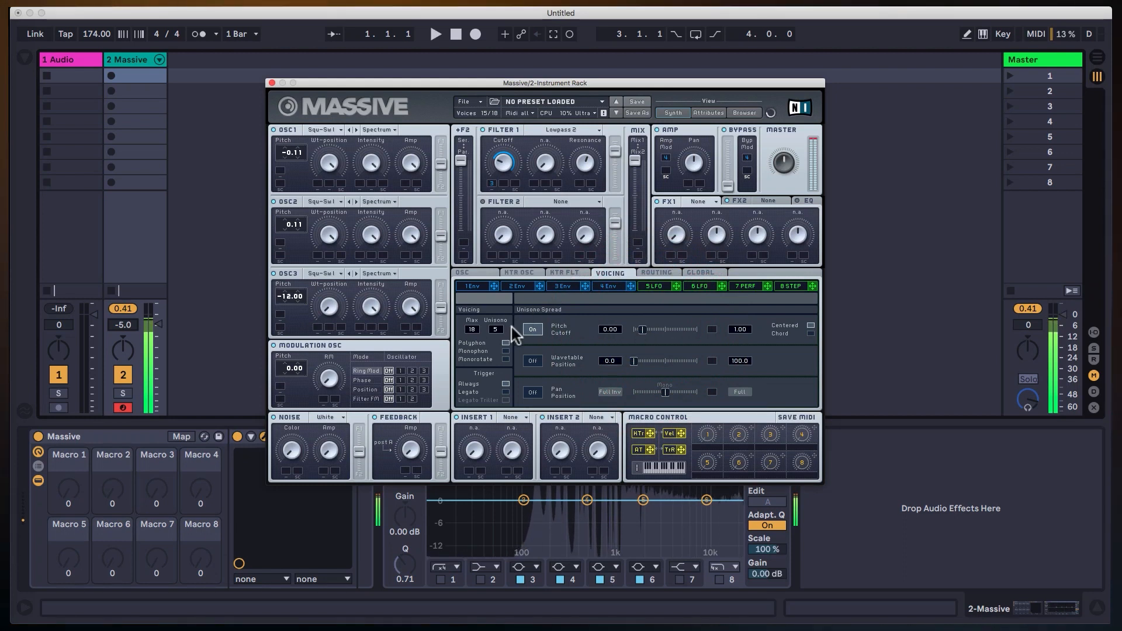
left_click(540, 330)
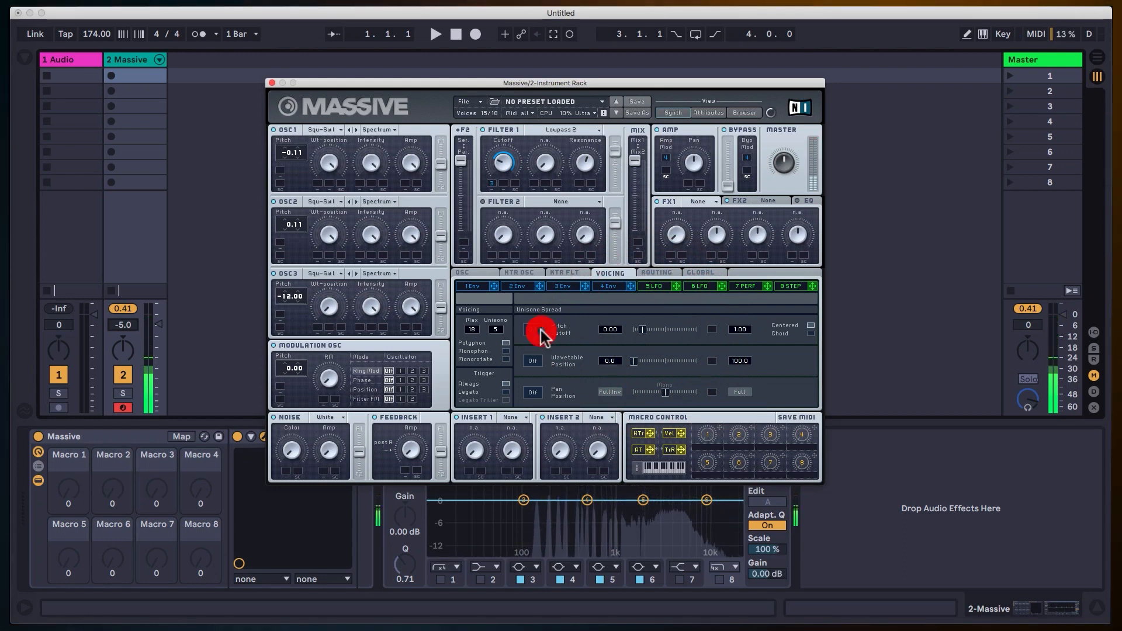
left_click_drag(504, 332, 504, 333)
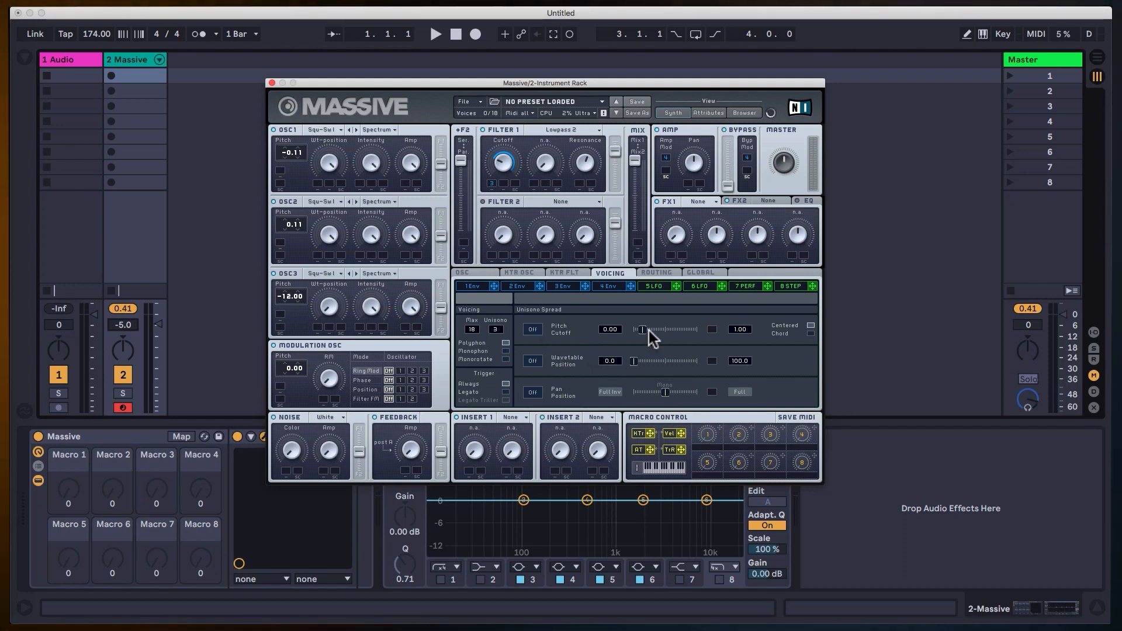
Turn on Pan Position spread at full width and enable Pitch Cutoff spread with a very small amount.
left_click(532, 395)
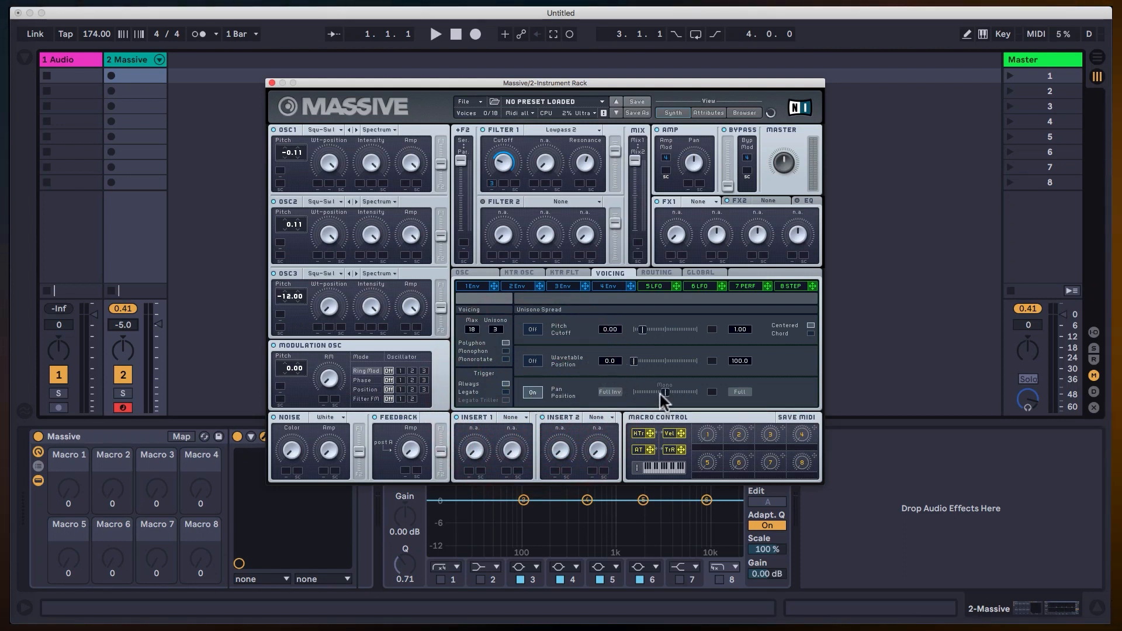
left_click(713, 397)
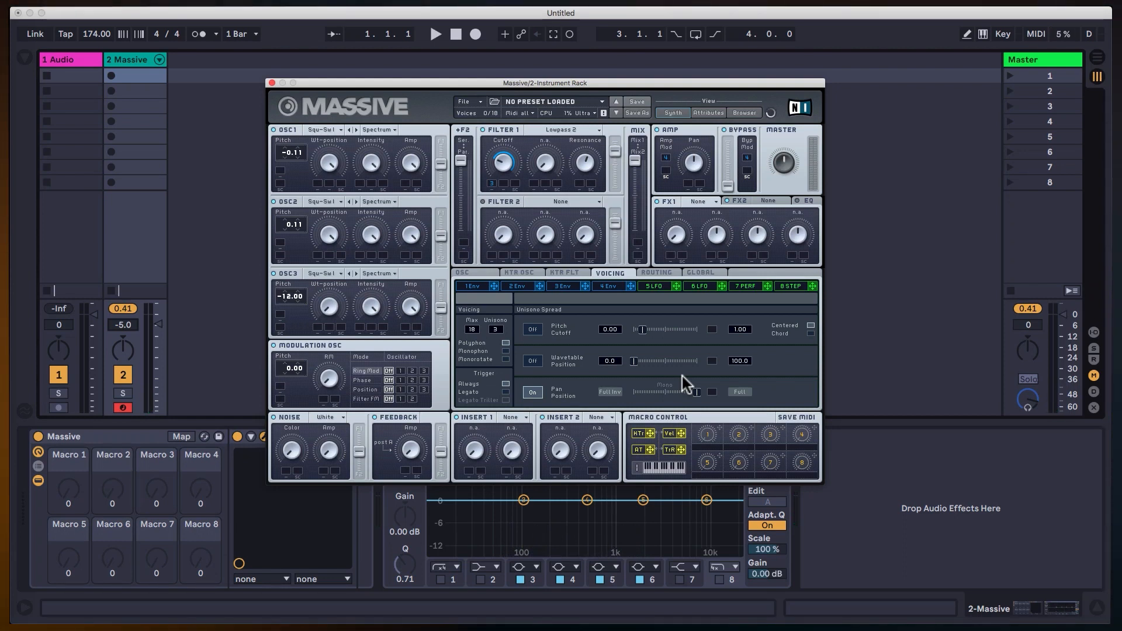
left_click(533, 393)
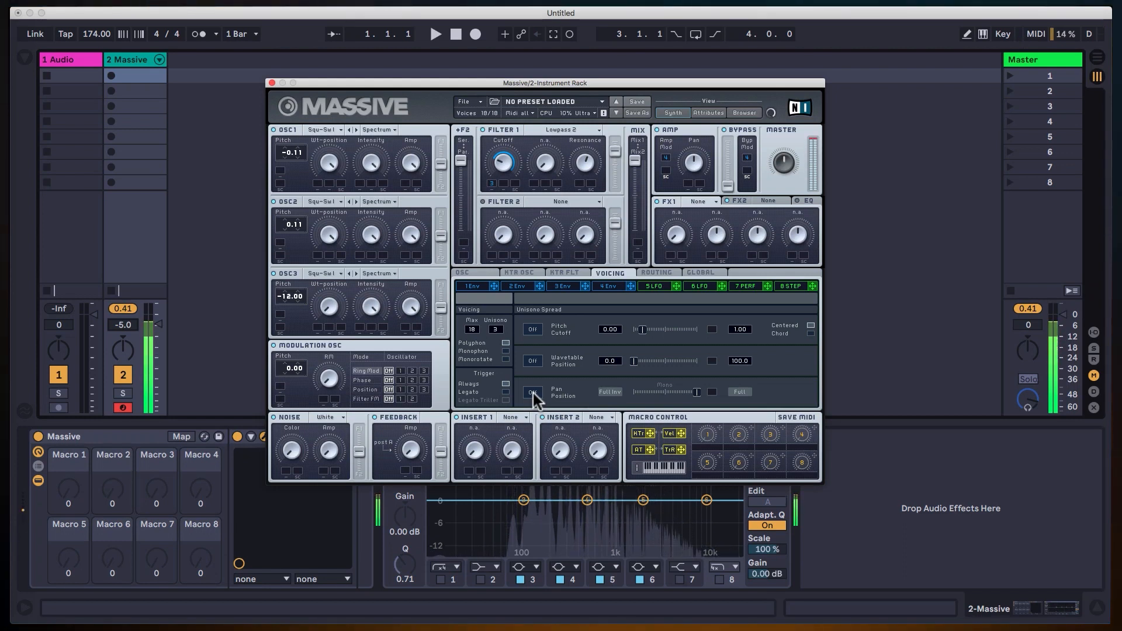
left_click(532, 392)
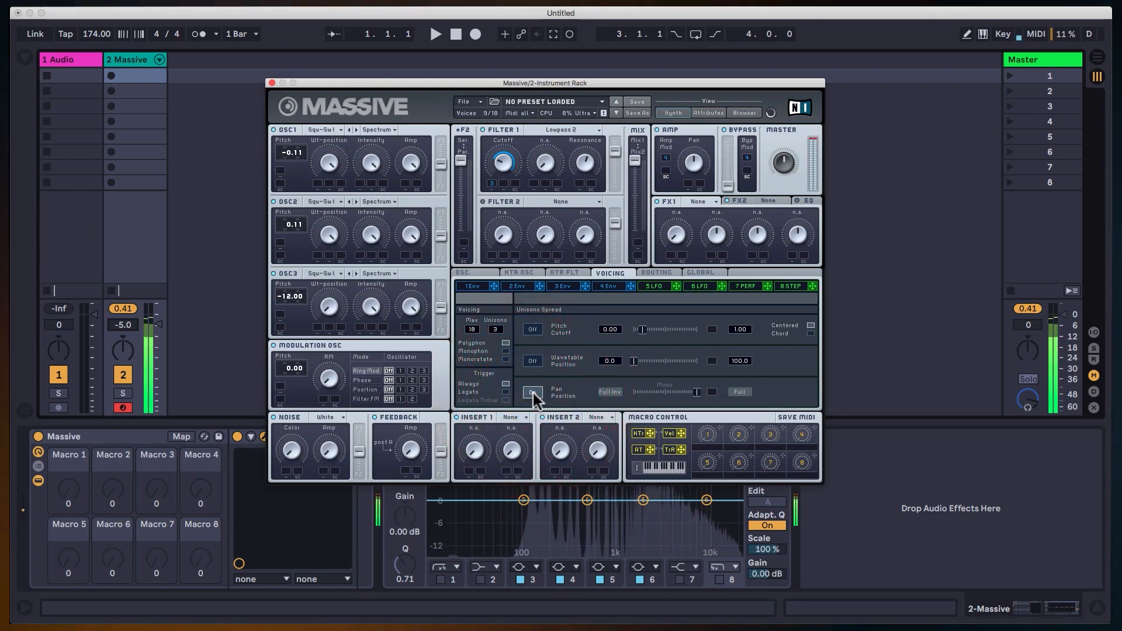
left_click(532, 329)
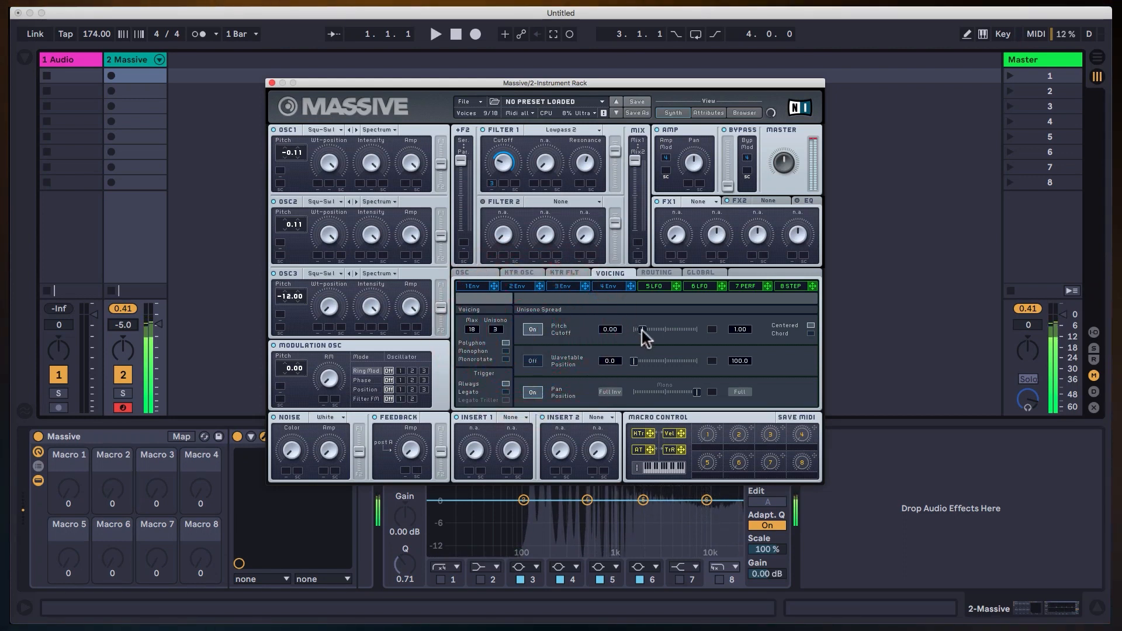
left_click_drag(640, 332, 637, 332)
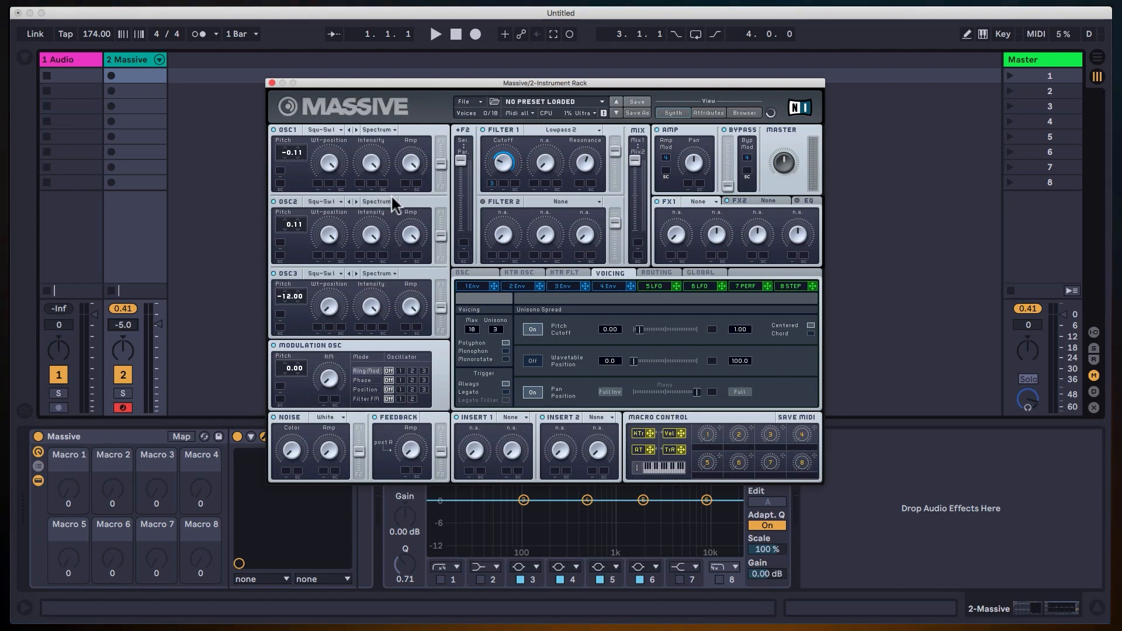
Start a new sound and set its +F2 slider to Ser.
left_click(479, 102)
mouse_move(483, 116)
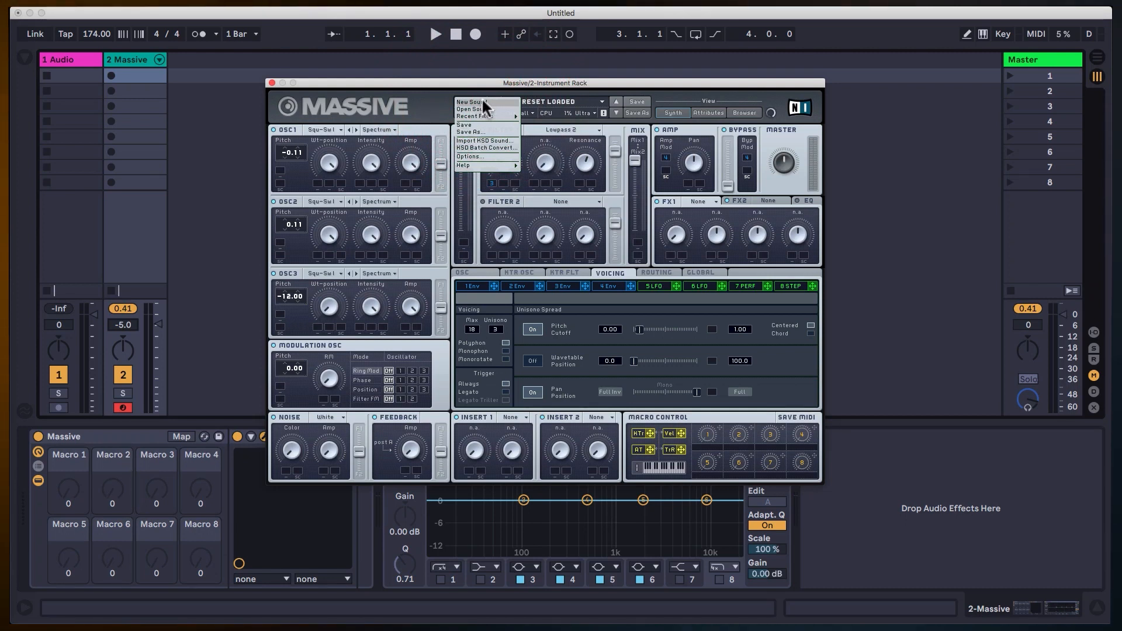
left_click(482, 102)
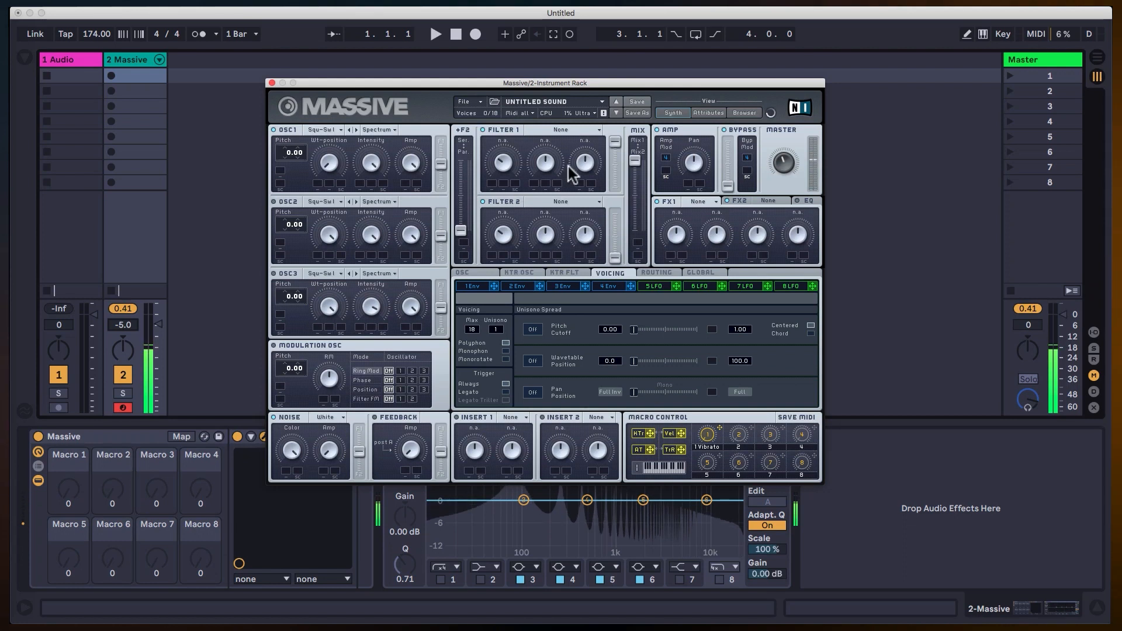
left_click_drag(461, 230, 465, 99)
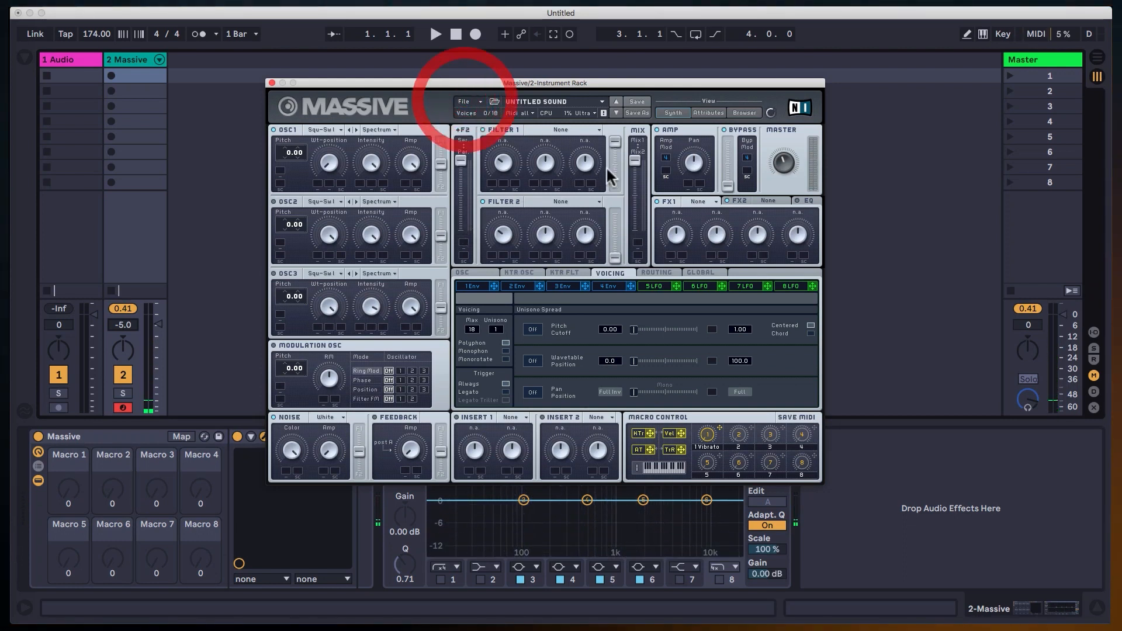
Set Filter 1 to Lowpass 4 and assign envelope 3 to modulate its cutoff upward.
left_click(570, 129)
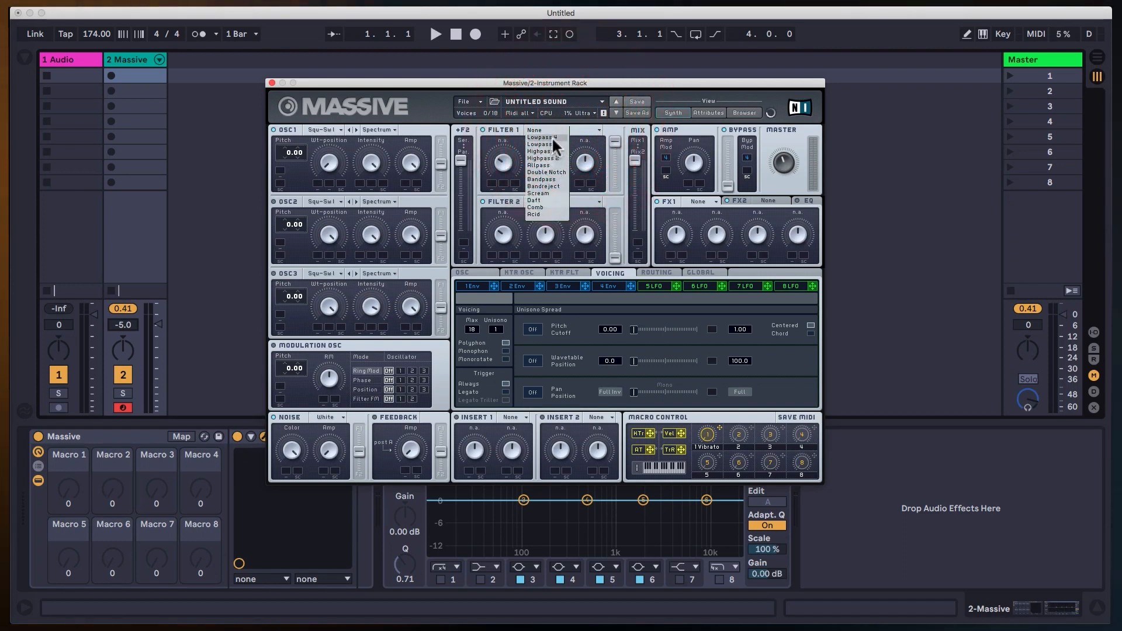
left_click(552, 136)
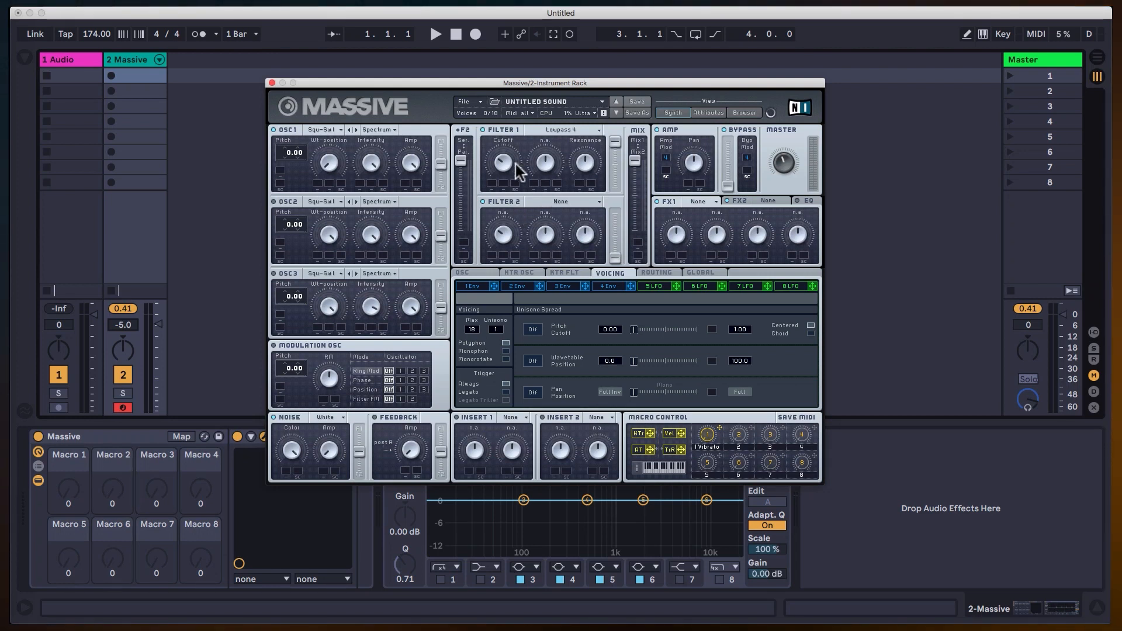
left_click(574, 286)
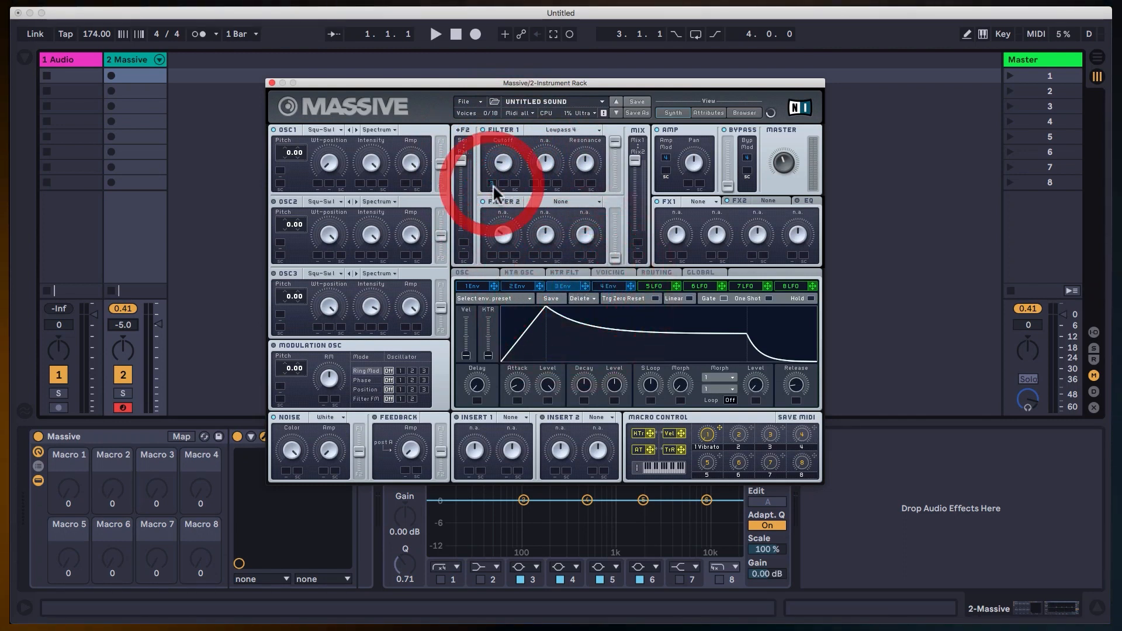
left_click_drag(491, 167, 492, 142)
Drop envelope 3's decay level to zero and slightly shorten its decay.
left_click_drag(616, 383, 635, 517)
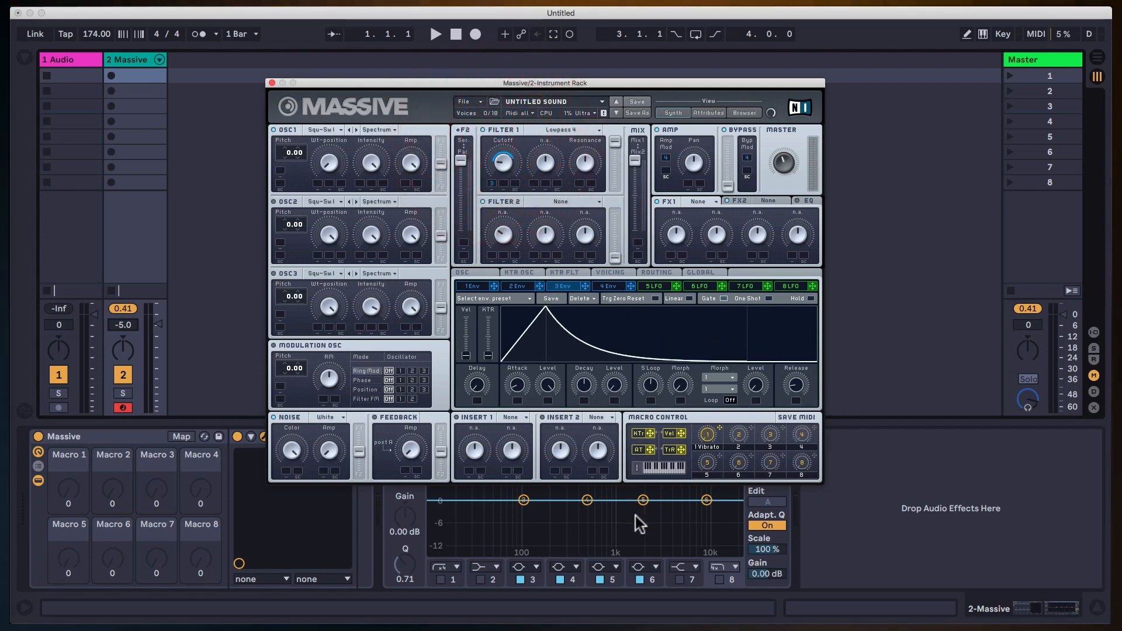
mouse_move(586, 399)
left_mouse_down()
mouse_move(588, 409)
mouse_move(587, 374)
mouse_move(599, 431)
mouse_move(584, 377)
left_mouse_up()
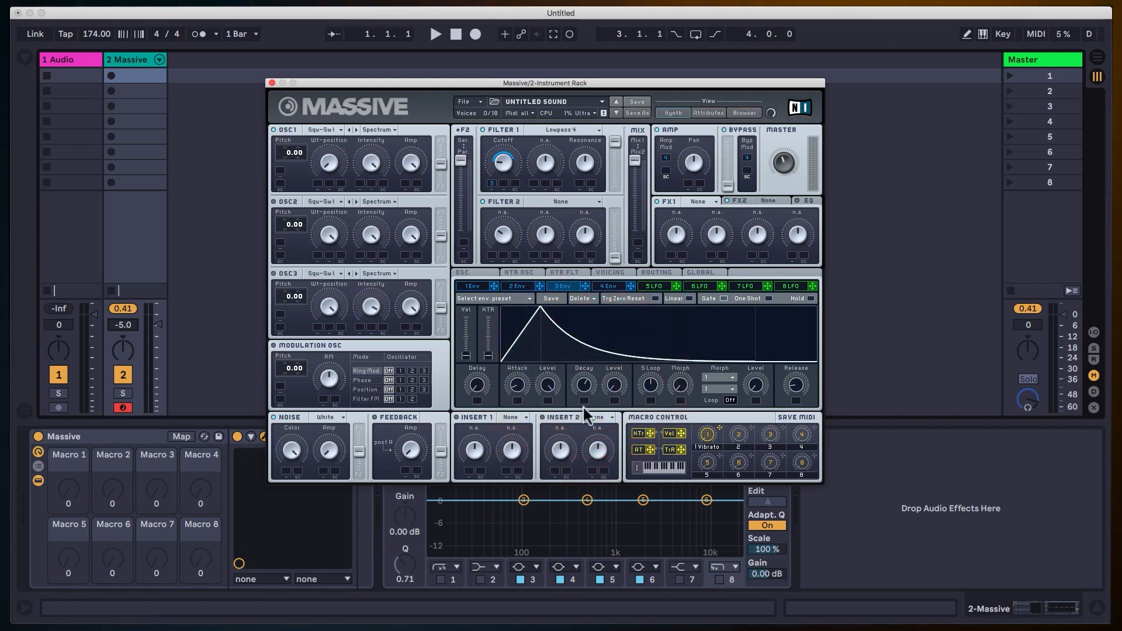
mouse_move(585, 391)
left_mouse_down()
mouse_move(591, 405)
mouse_move(580, 332)
mouse_move(591, 415)
mouse_move(593, 401)
left_mouse_up()
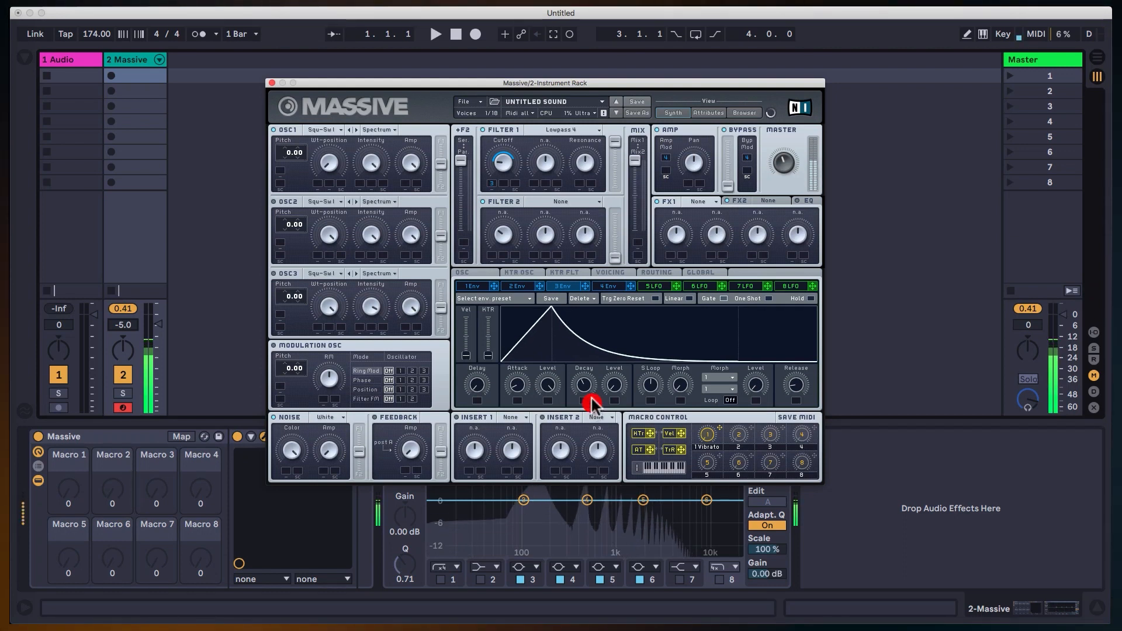
Adjust Filter 1's resonance and turn on oscillator 2.
left_click(587, 188)
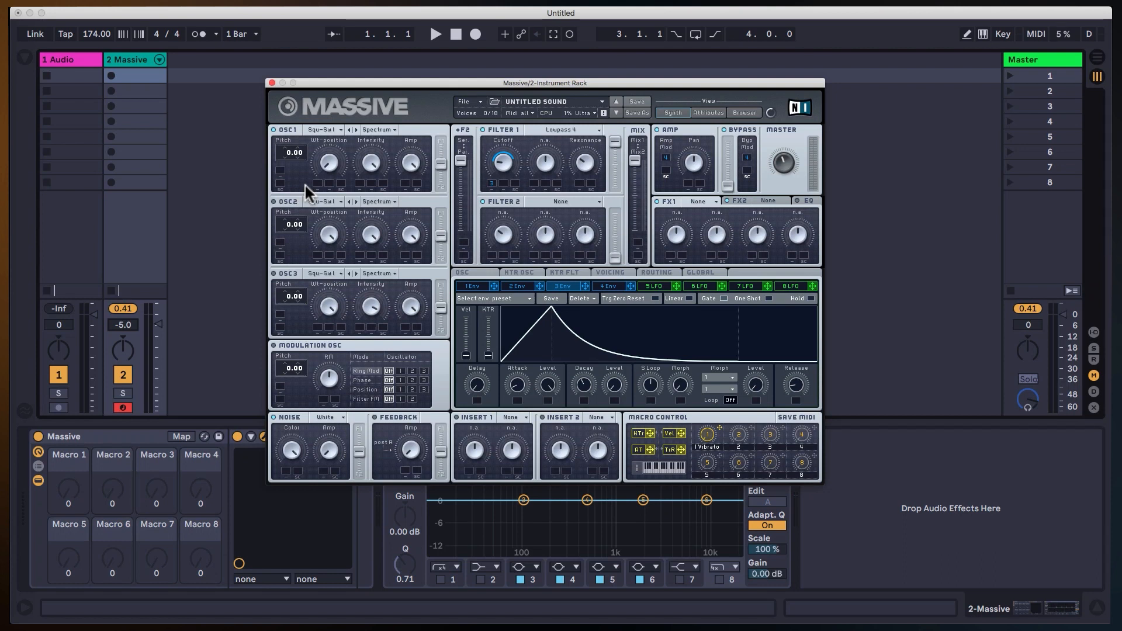
left_click(272, 202)
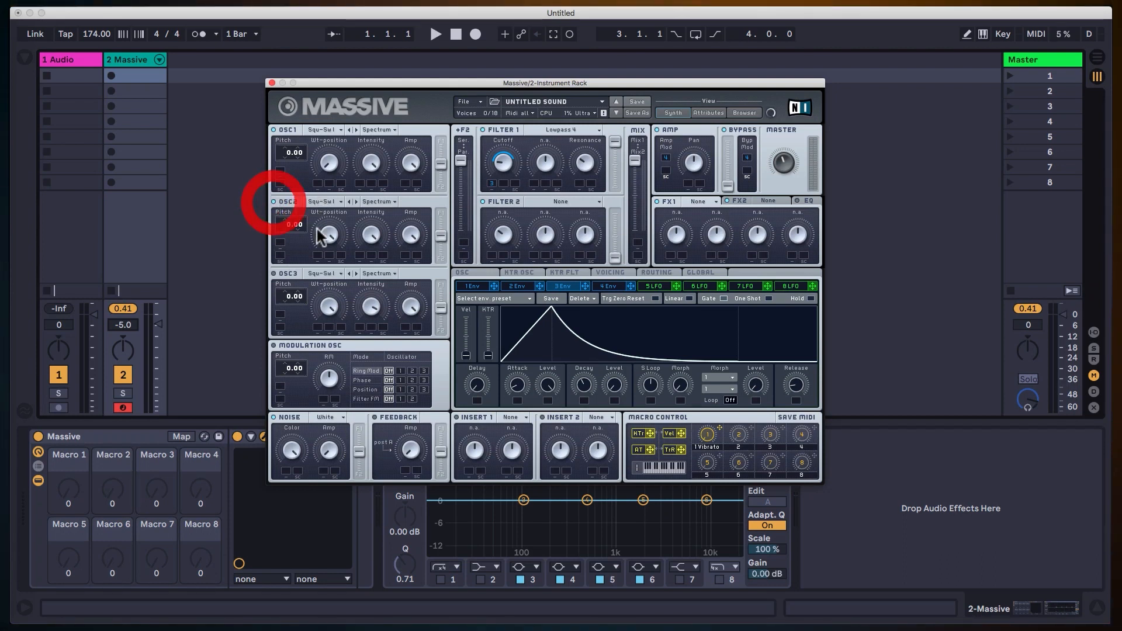
Pitch oscillator 2 down to -12.00 and enable Restart via Gate for the oscillator phases.
left_click(379, 446)
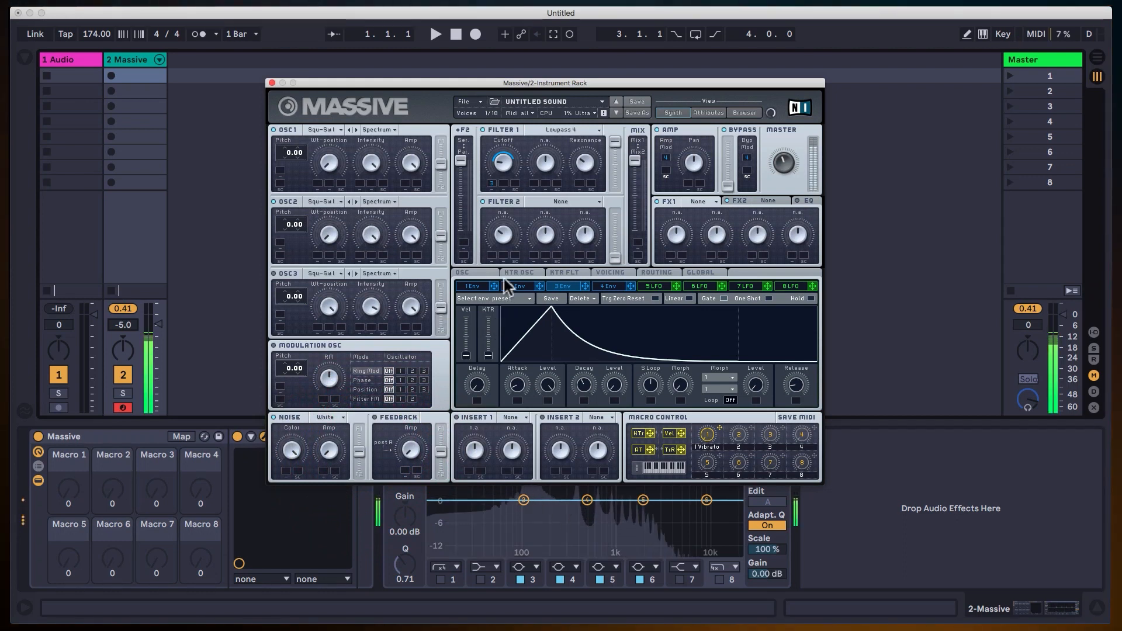
left_click(290, 228)
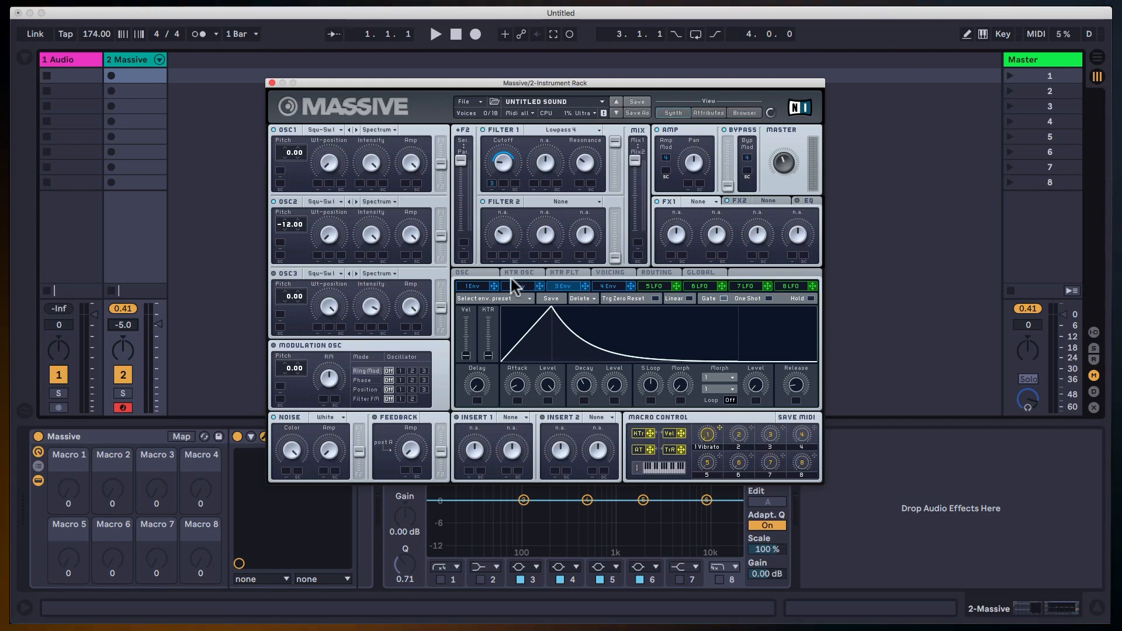
left_click(470, 271)
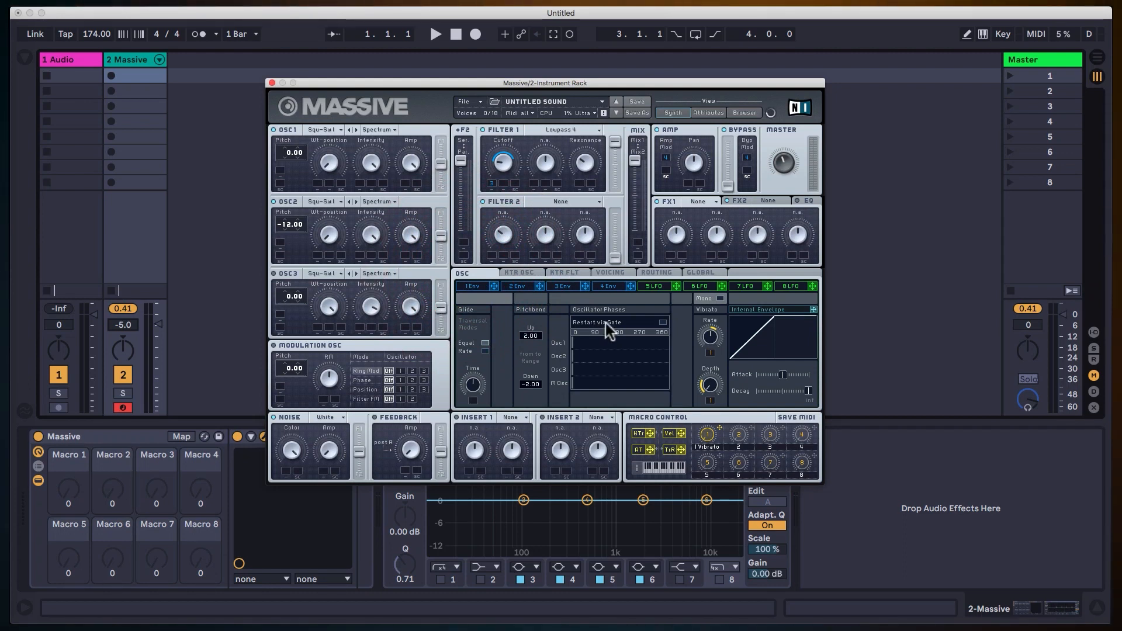
left_click(663, 322)
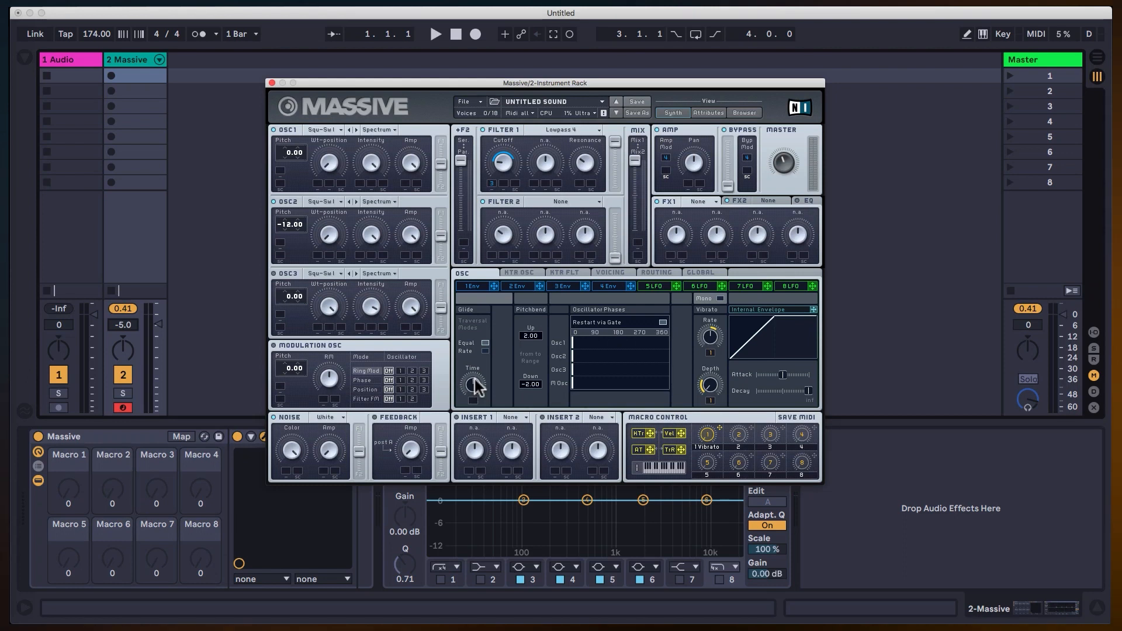
Raise the glide time while comparing the Rate and Equal glide modes, ending on Equal.
left_click(484, 351)
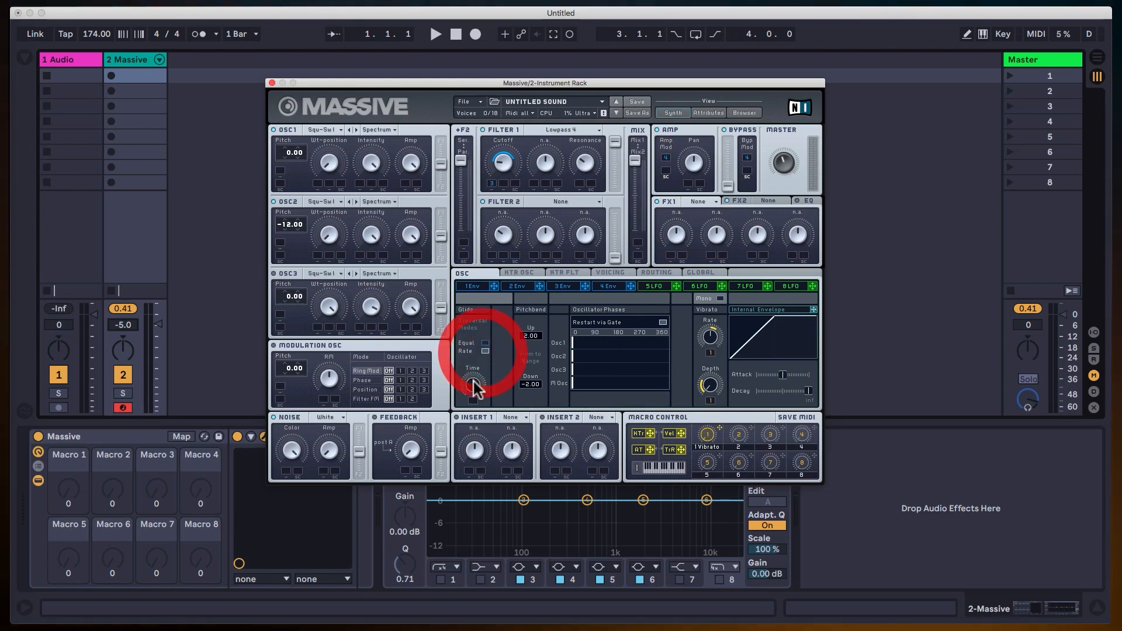
left_click_drag(473, 386, 471, 396)
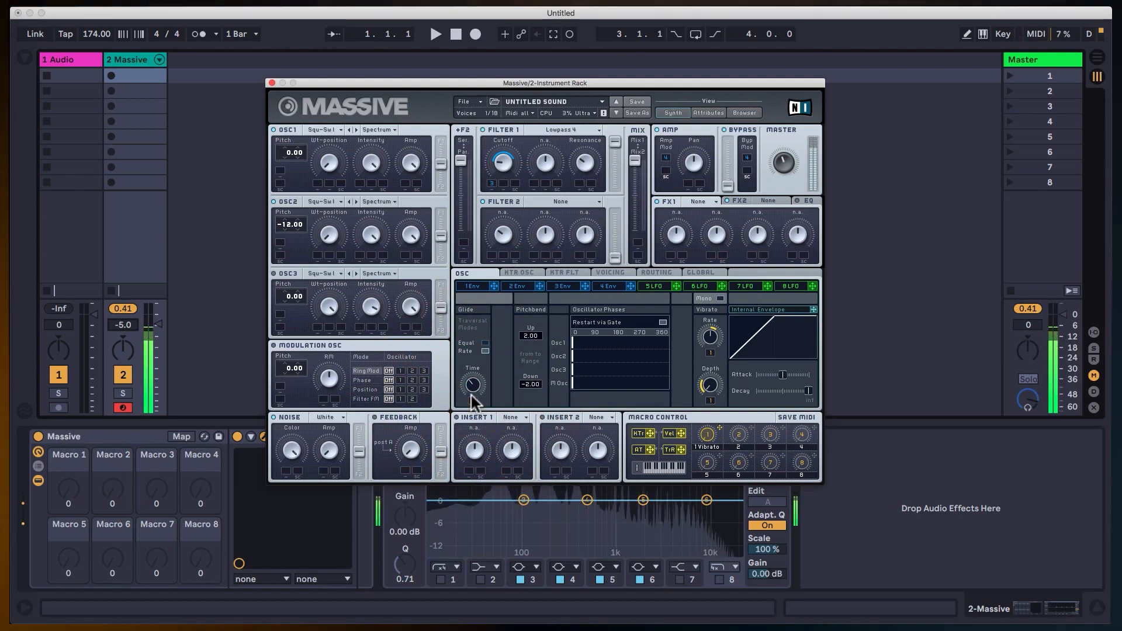
left_click(485, 344)
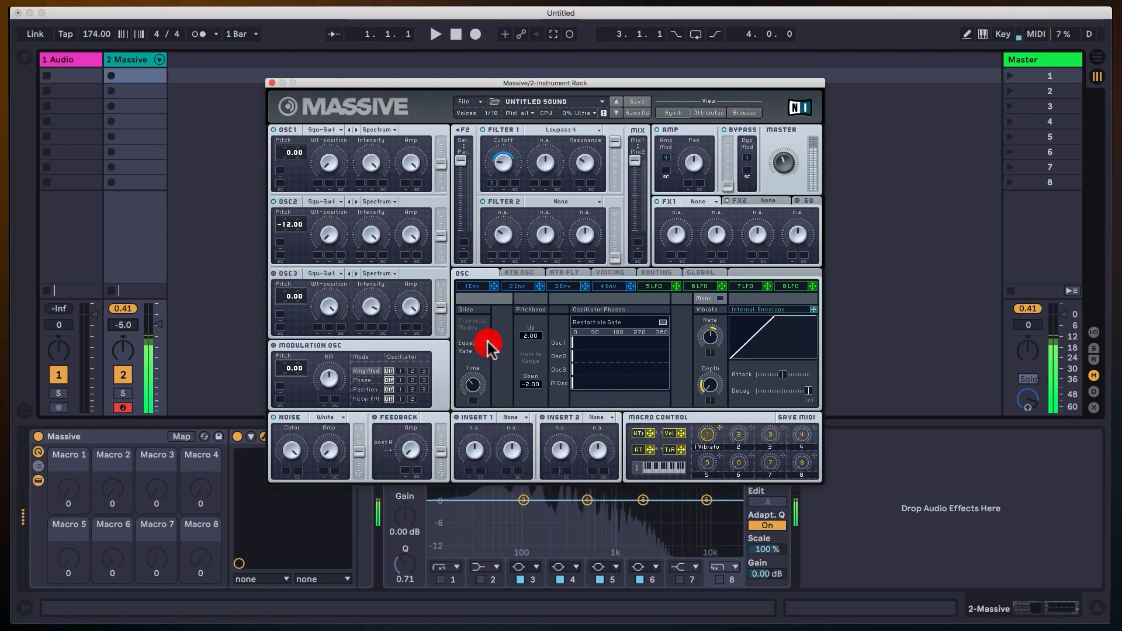
left_click(485, 351)
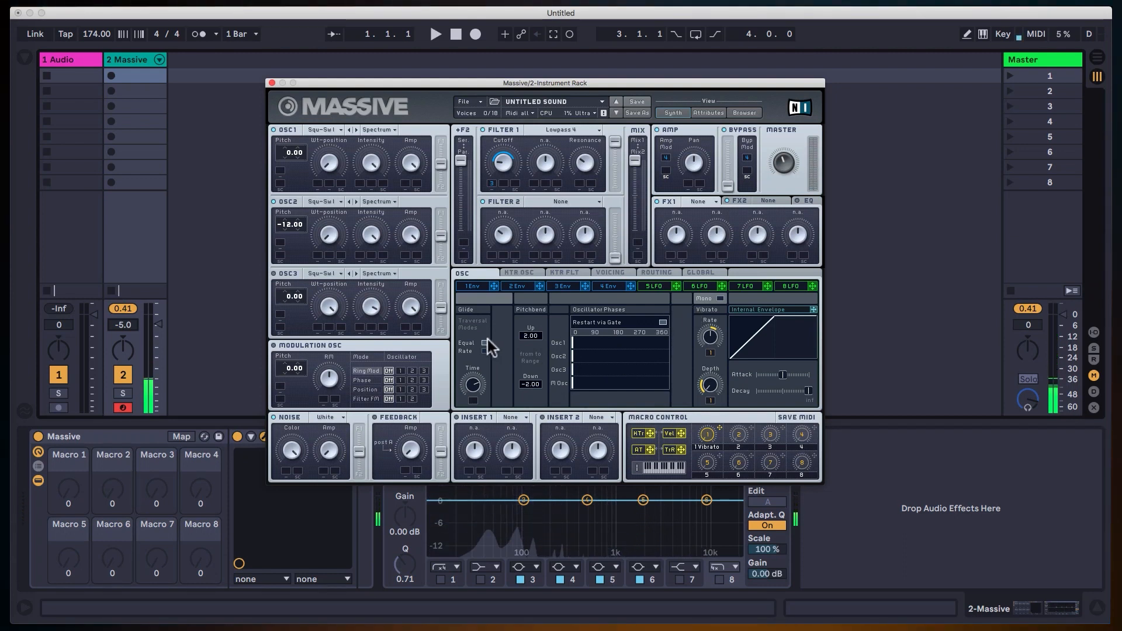
Set the unison count to 3 voices and switch the voicing to Monophon.
left_click(611, 273)
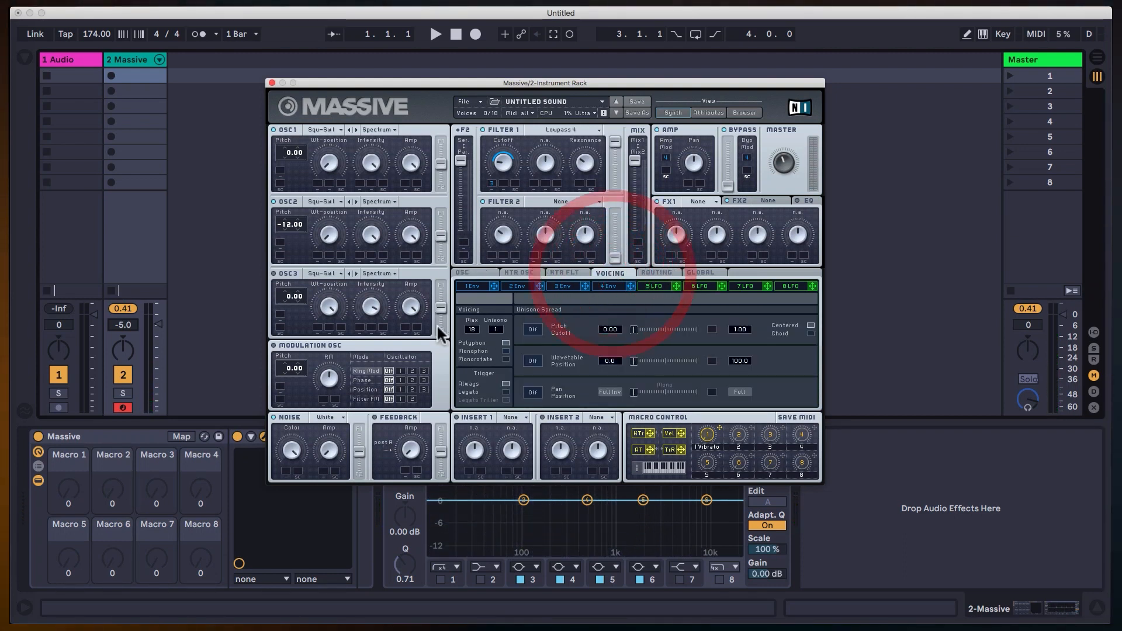
left_click_drag(498, 329, 501, 321)
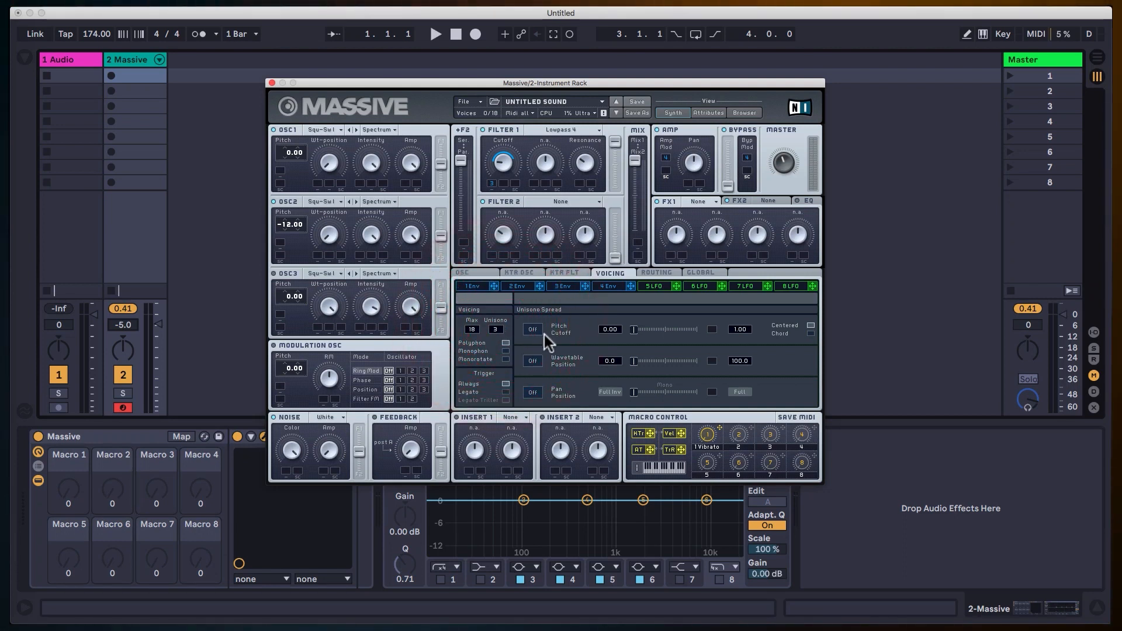
left_click(506, 351)
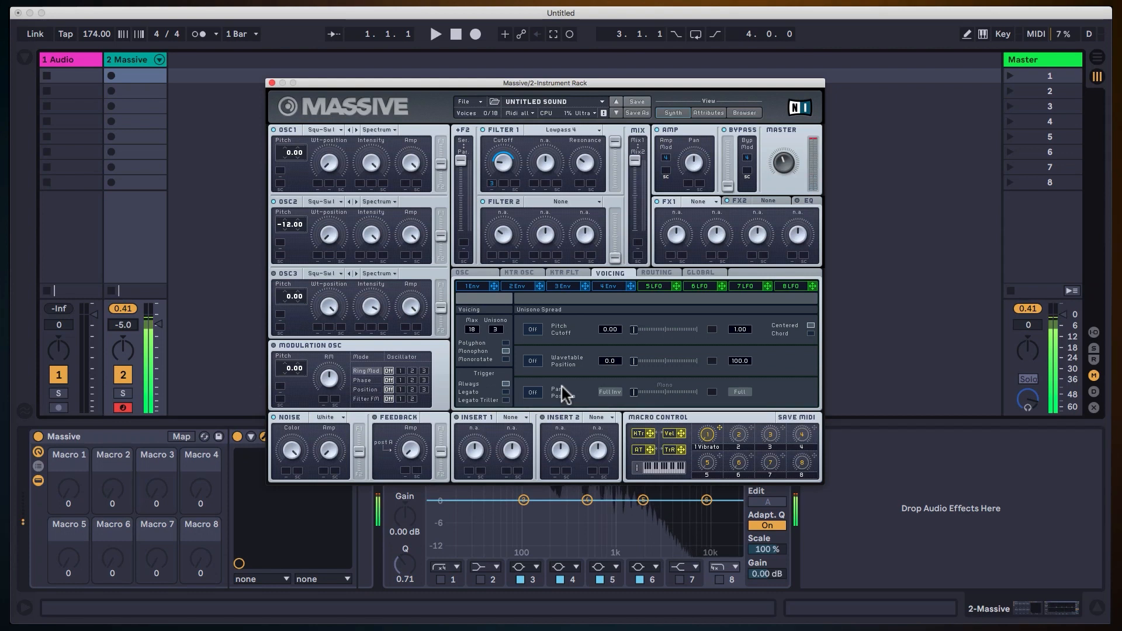
Shorten the oscillators' glide time.
left_click(472, 271)
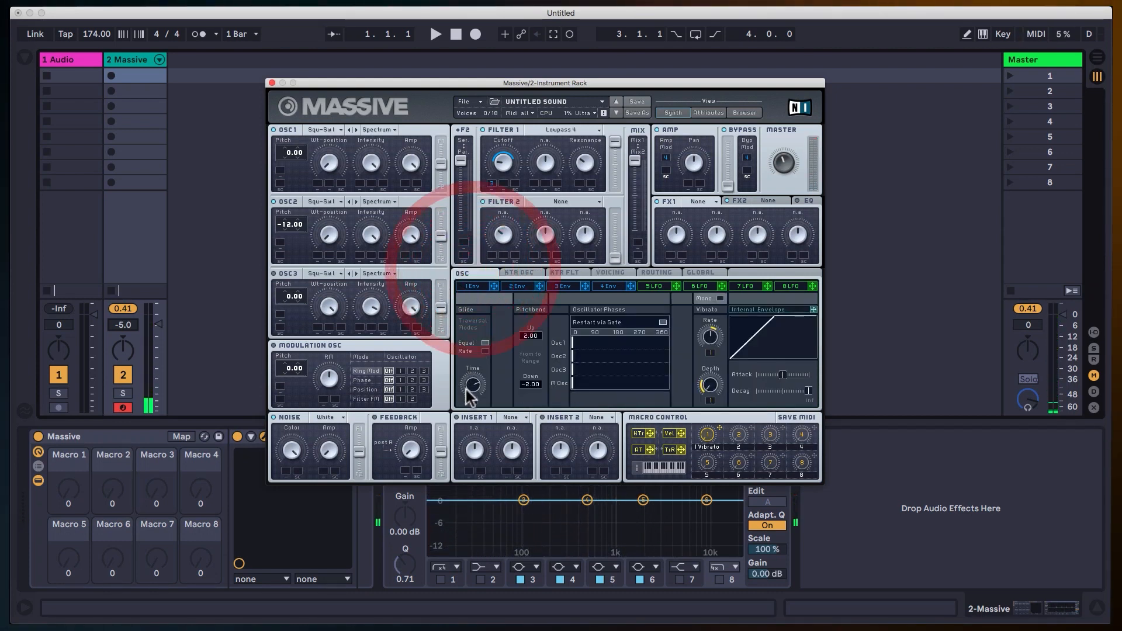
left_click(476, 418)
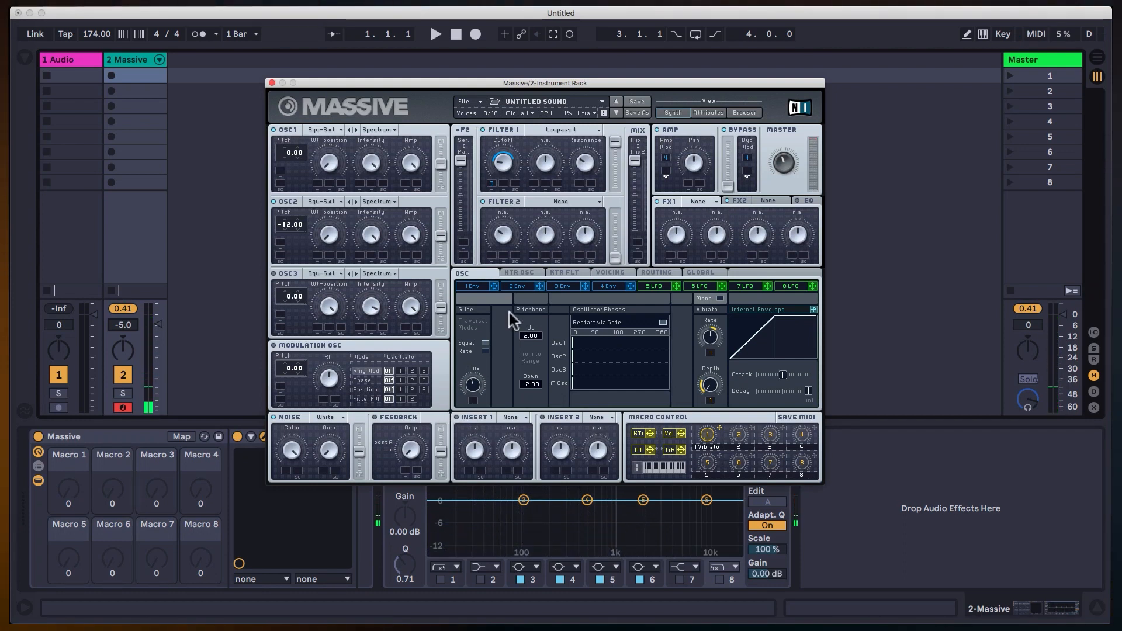
left_click(479, 389)
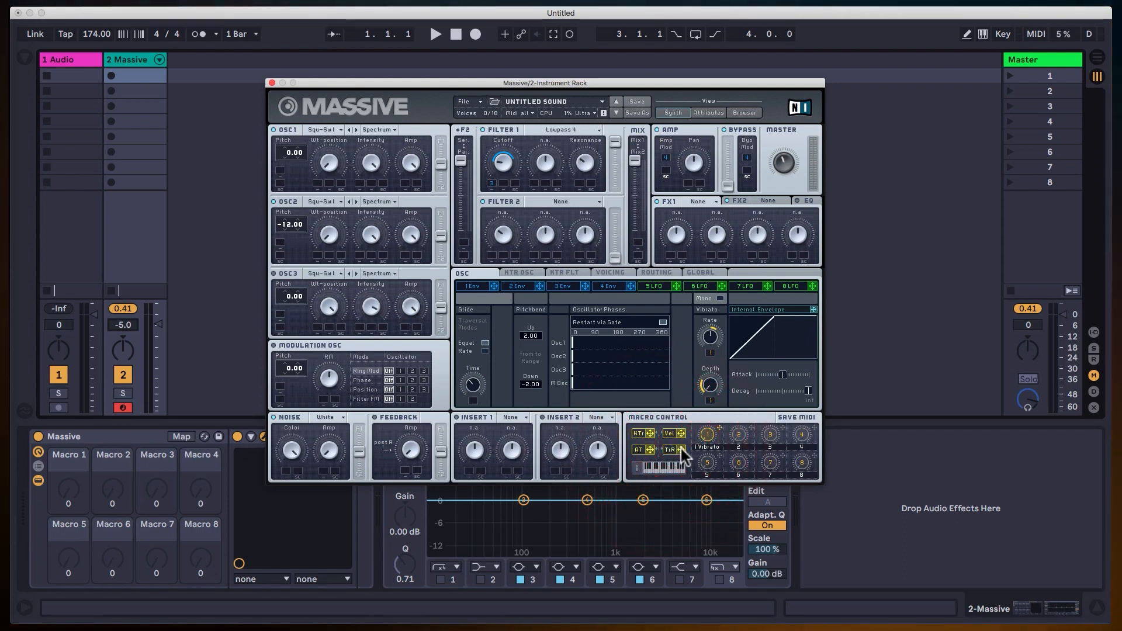
right_click(503, 186)
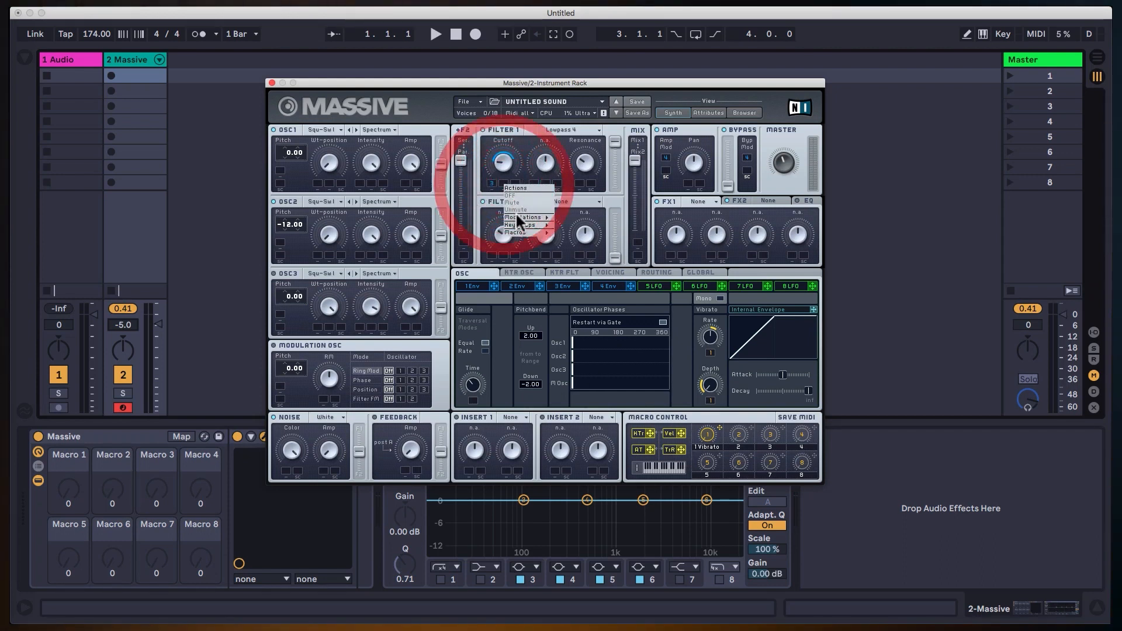
mouse_move(518, 224)
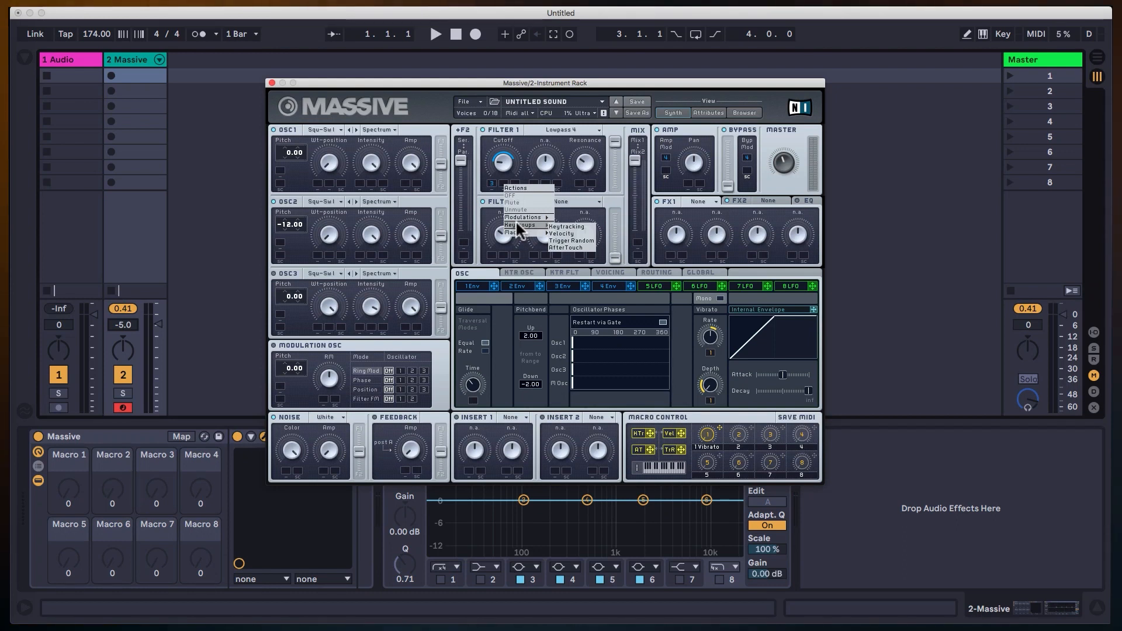
left_click(613, 188)
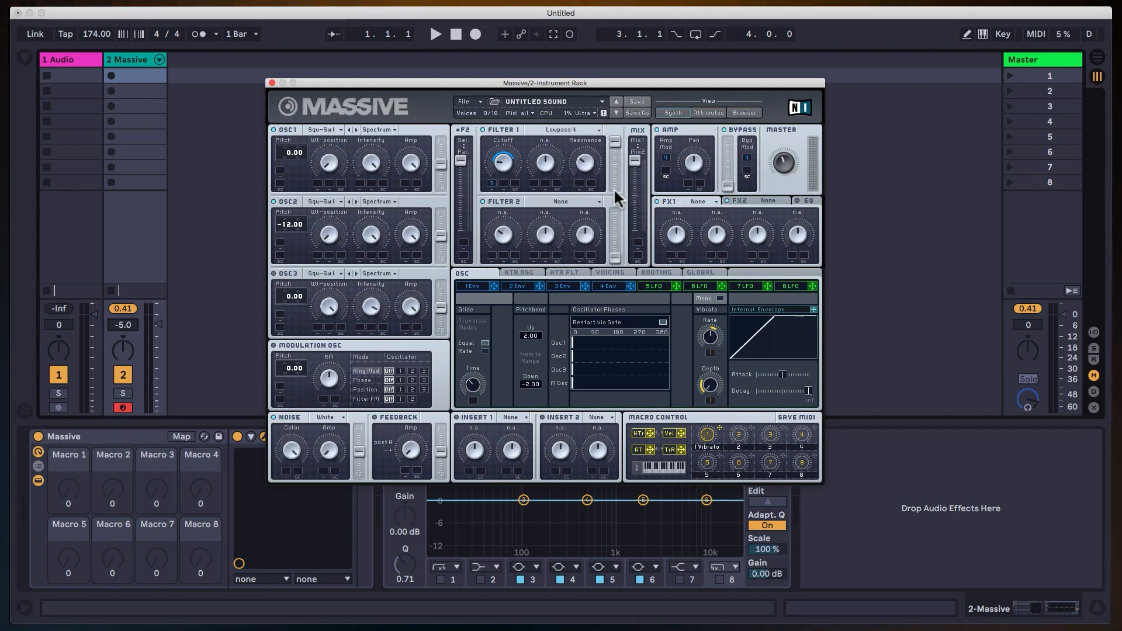
Assign Velocity to Filter 1's cutoff modulation and give it a wide upward range.
right_click(500, 181)
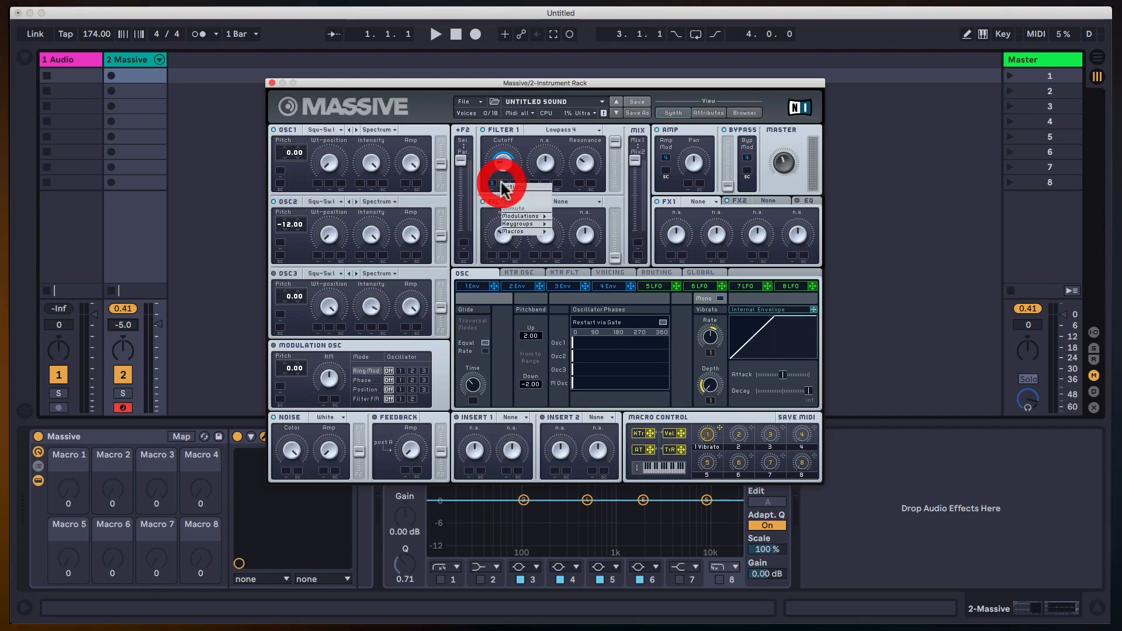
mouse_move(516, 223)
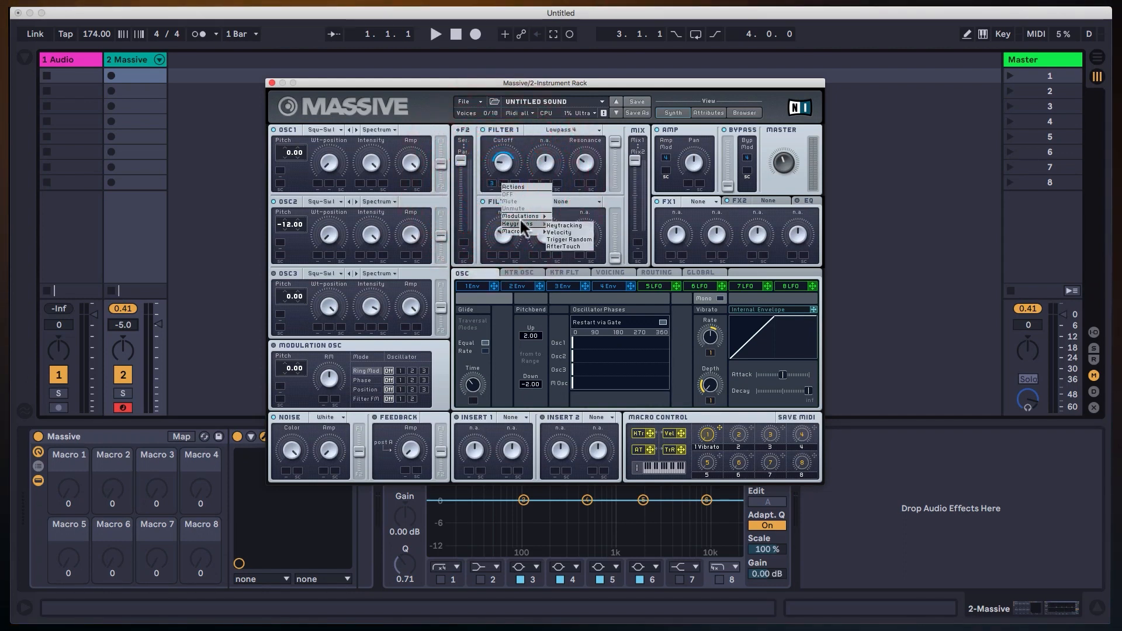
left_click(561, 231)
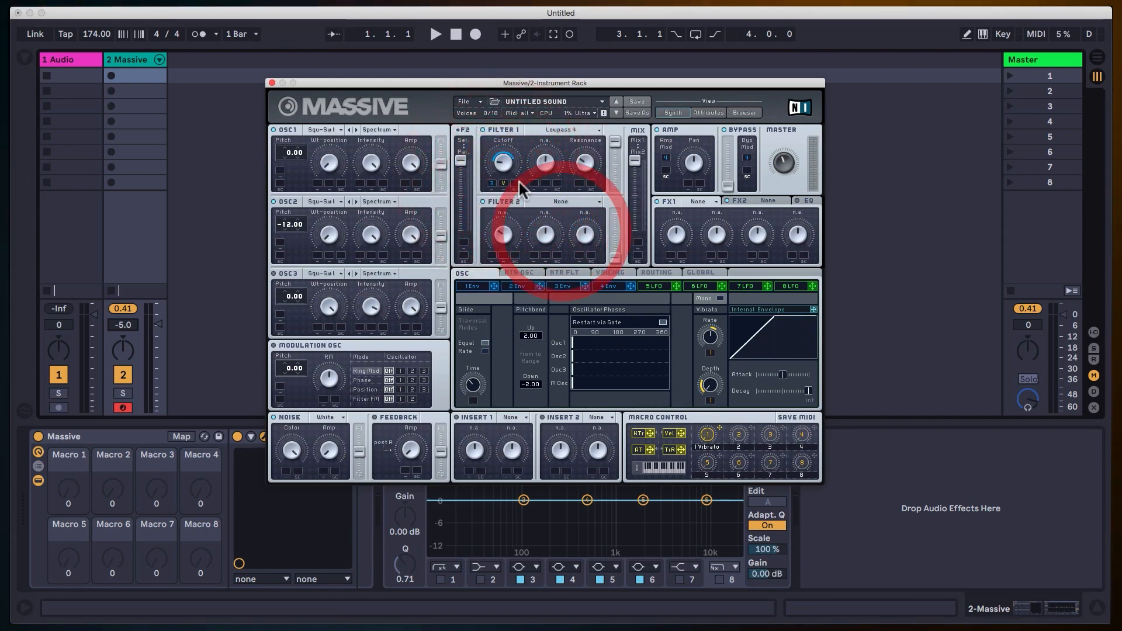
left_click_drag(505, 179, 514, 134)
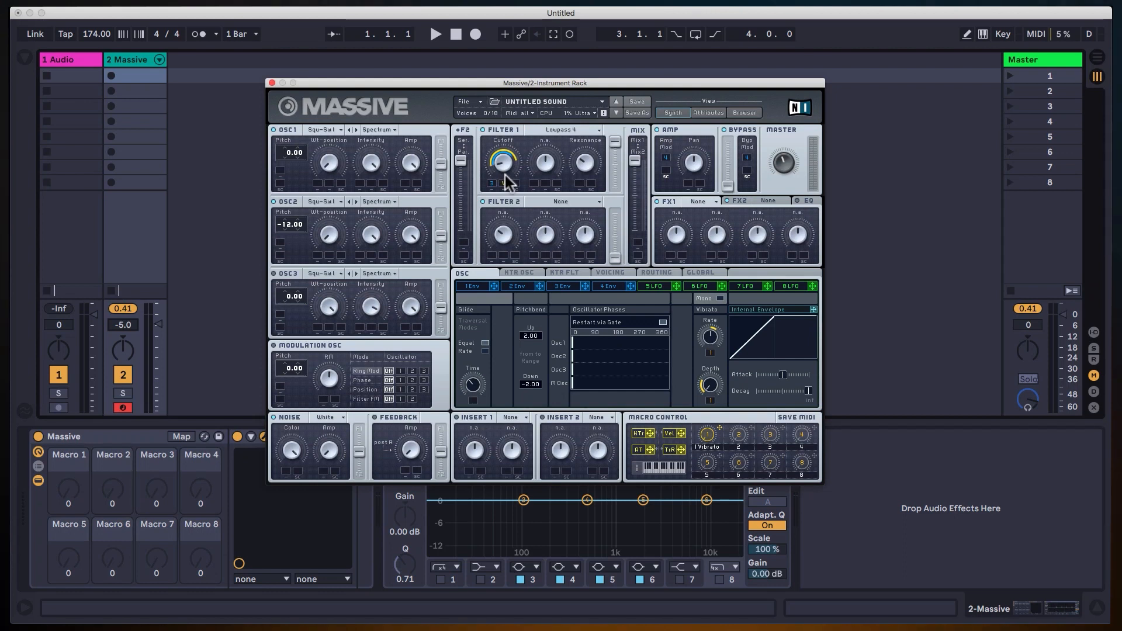
Lower Filter 1's base cutoff and fine-tune how far velocity opens it.
left_click(505, 176)
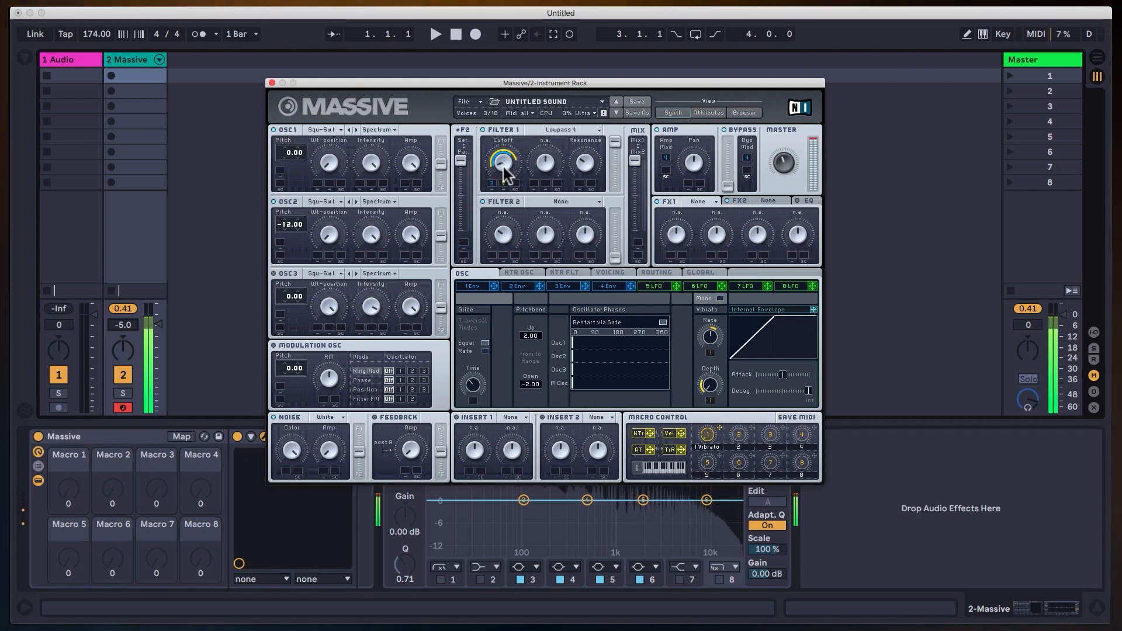
left_click(504, 181)
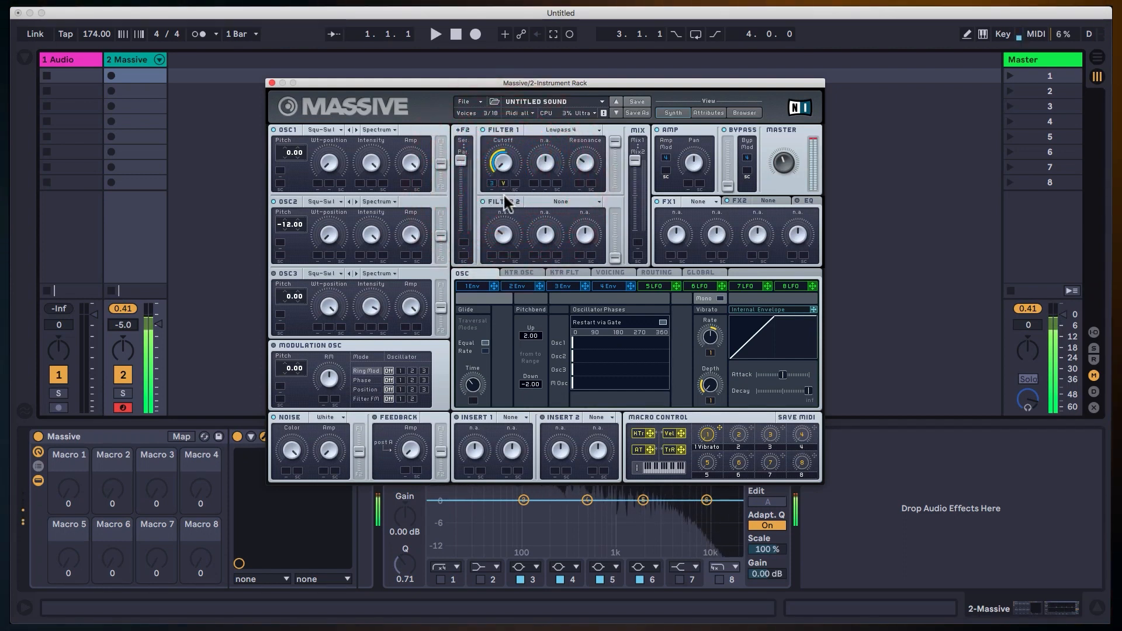
left_click(508, 208)
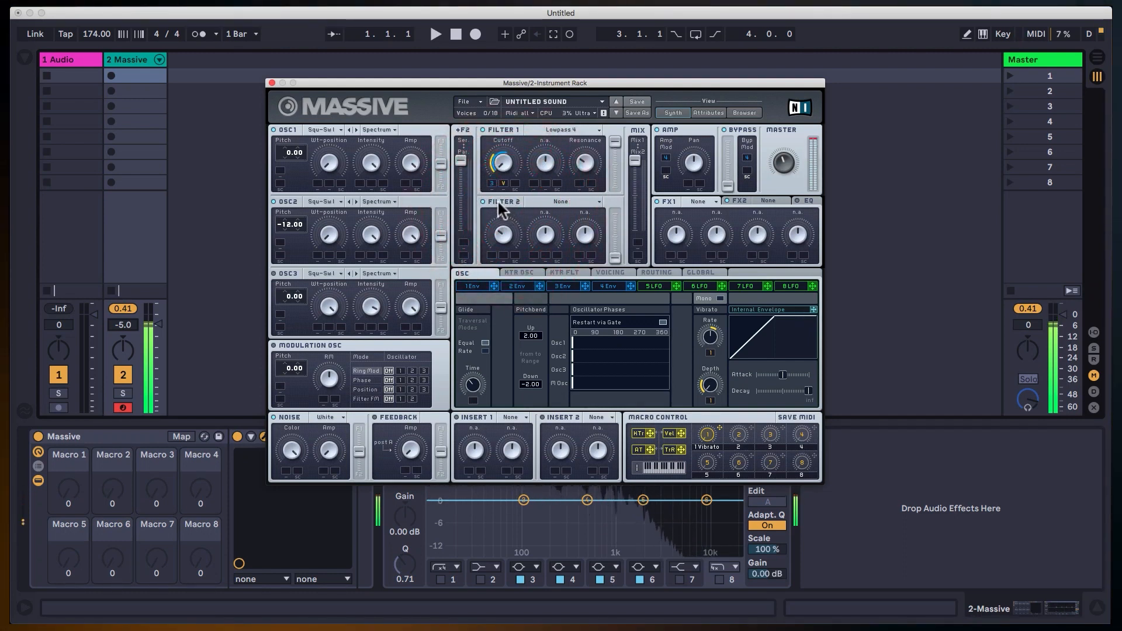
left_click(503, 180)
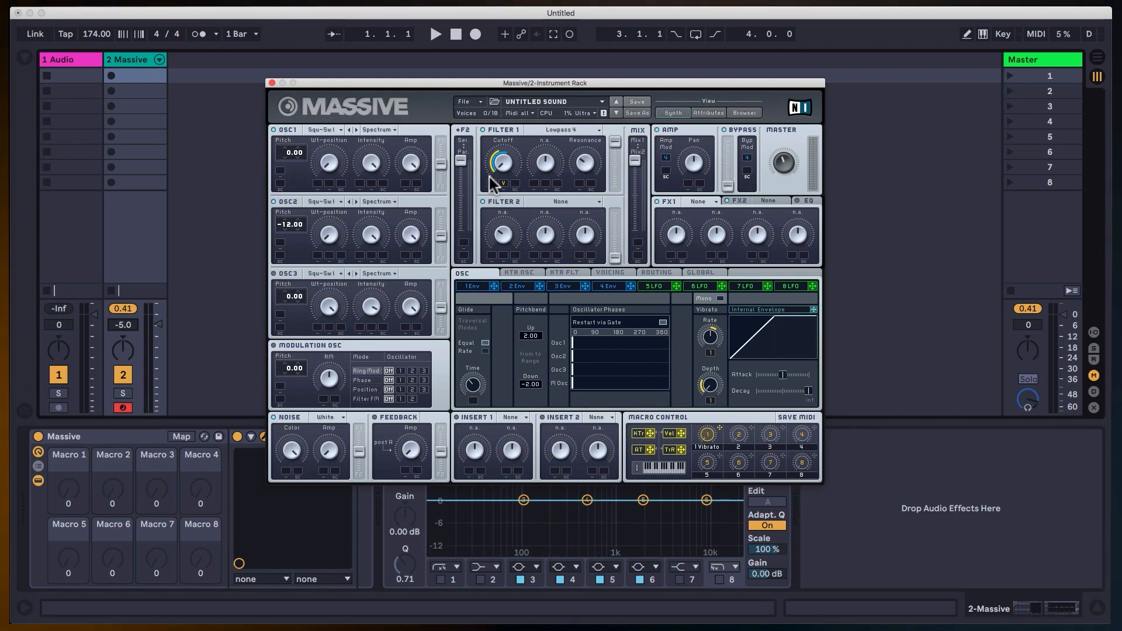
Turn on oscillator 3 and set its wavetable to AdditivOctaves.
left_click(273, 274)
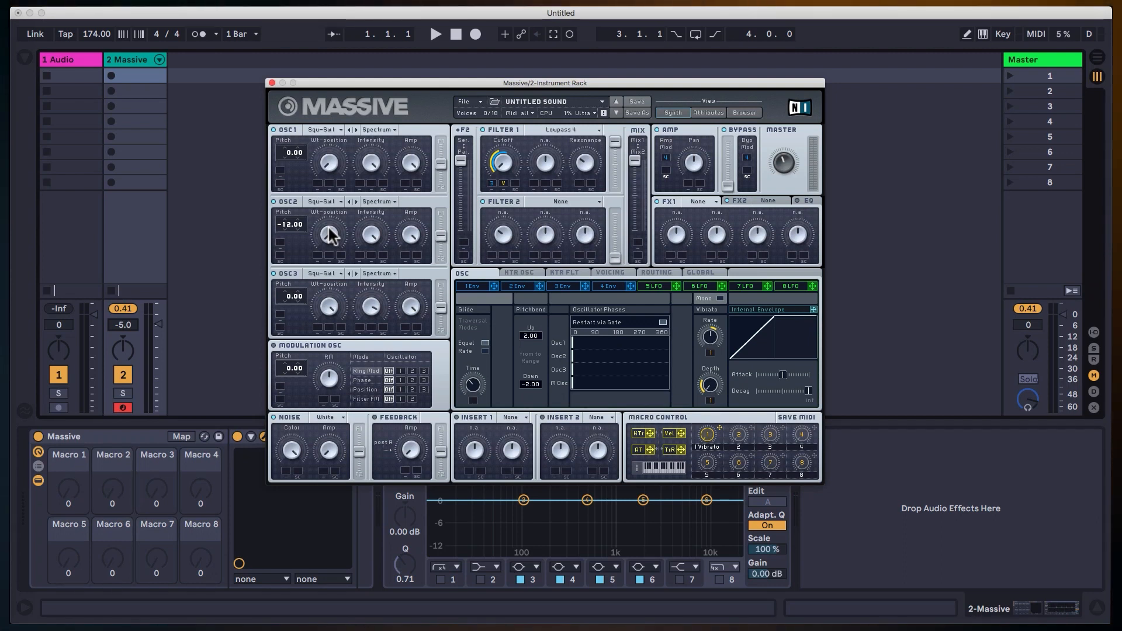
left_click(335, 273)
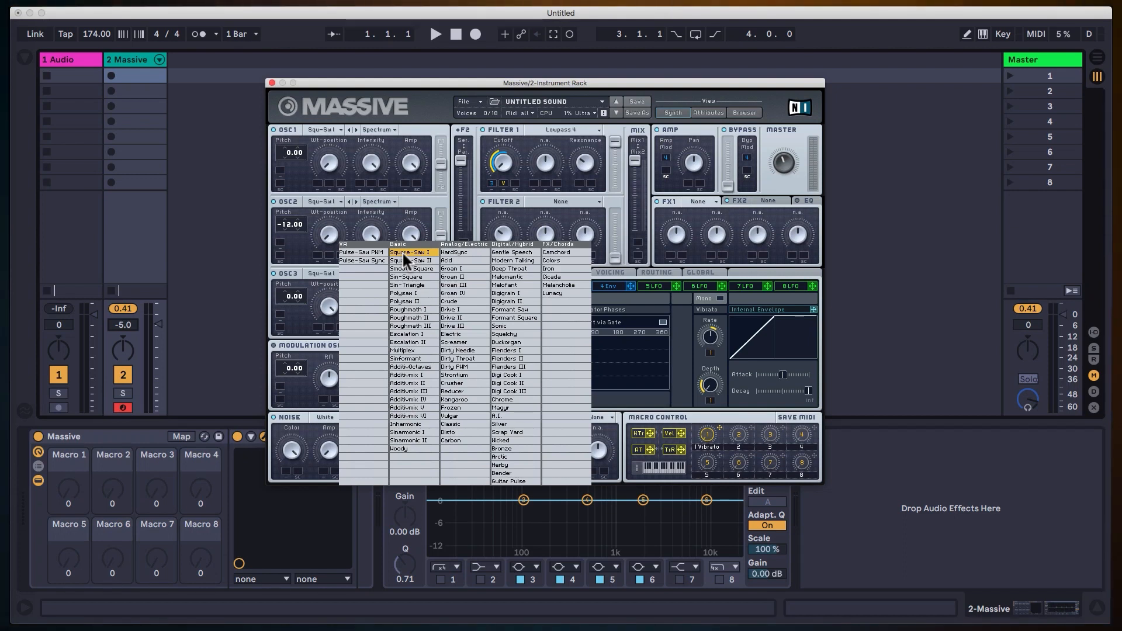
left_click(417, 367)
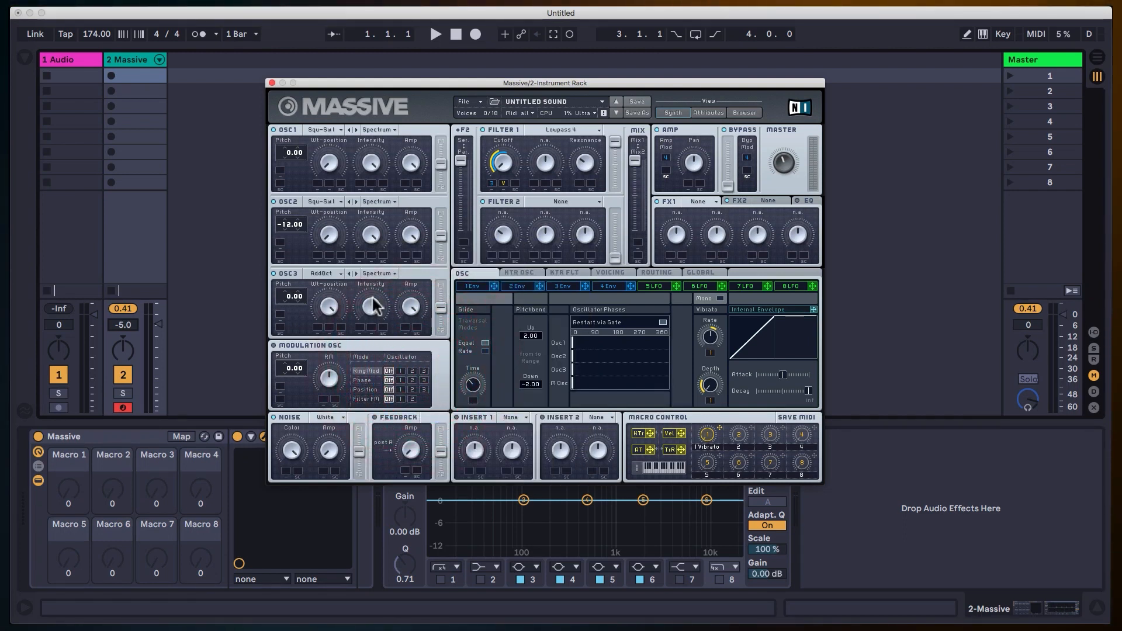
Switch off oscillators 1 and 2 and Filter 1, and sweep oscillator 3's Wt-position to audition it alone.
left_click(273, 201)
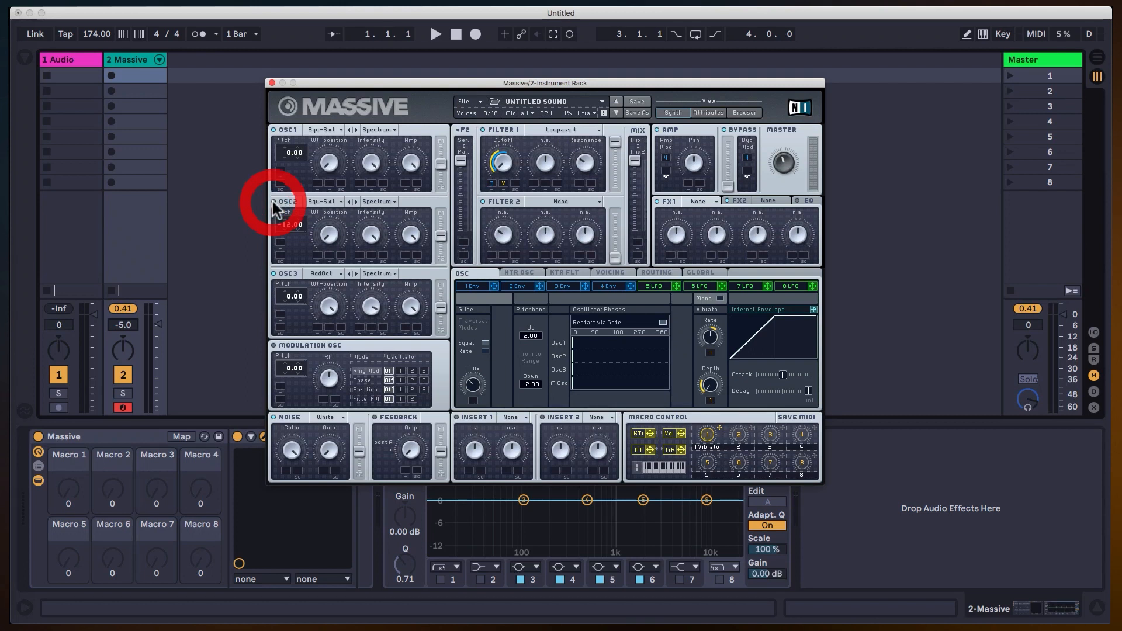
left_click(273, 130)
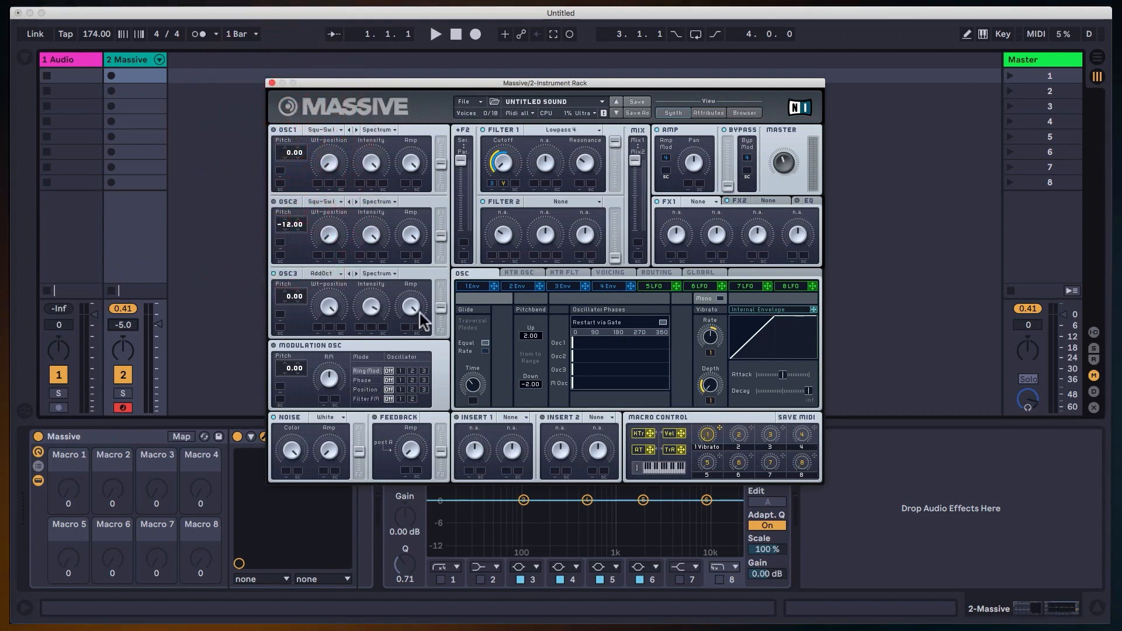
left_click(482, 130)
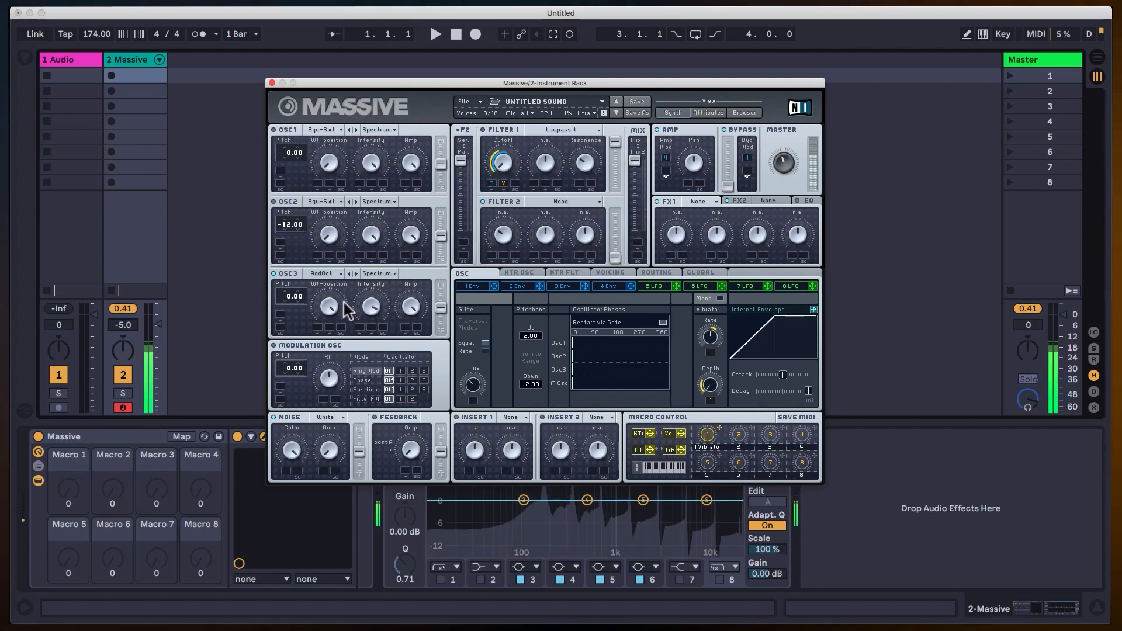
left_click_drag(326, 305, 326, 324)
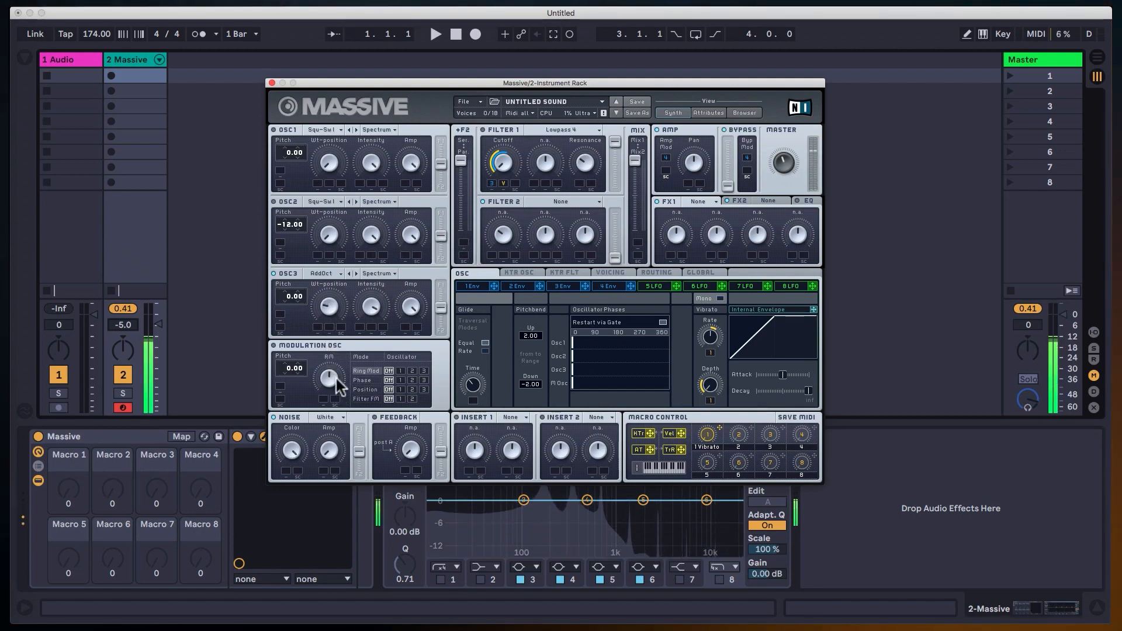
Change oscillator 3's wavetable to Additivmix V and sweep its Wt-position.
left_click(338, 273)
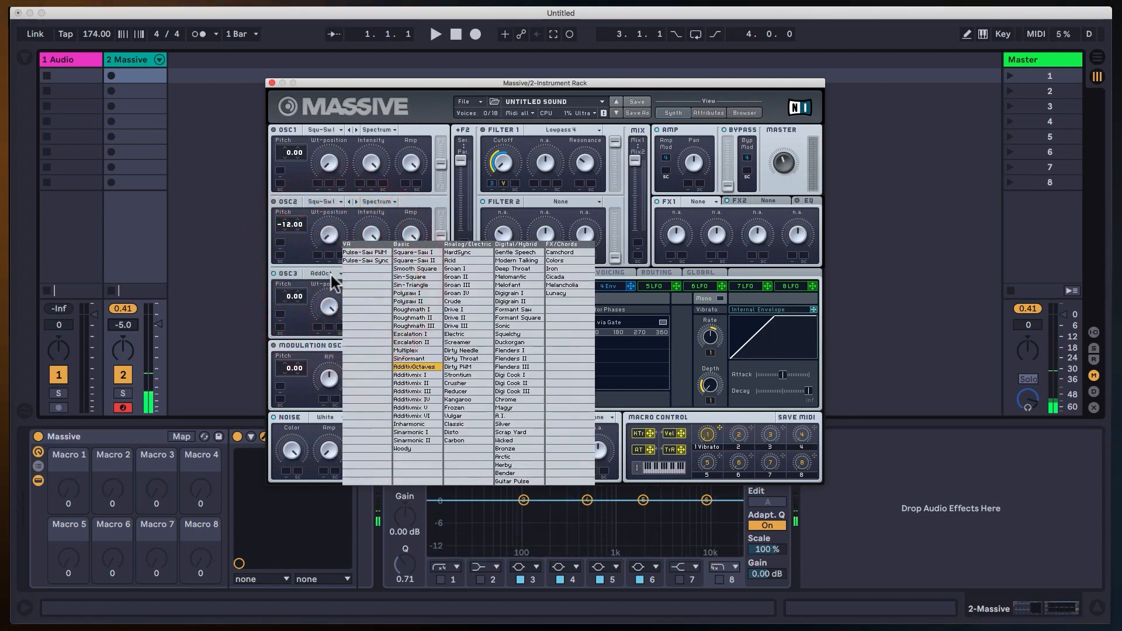
left_click(332, 273)
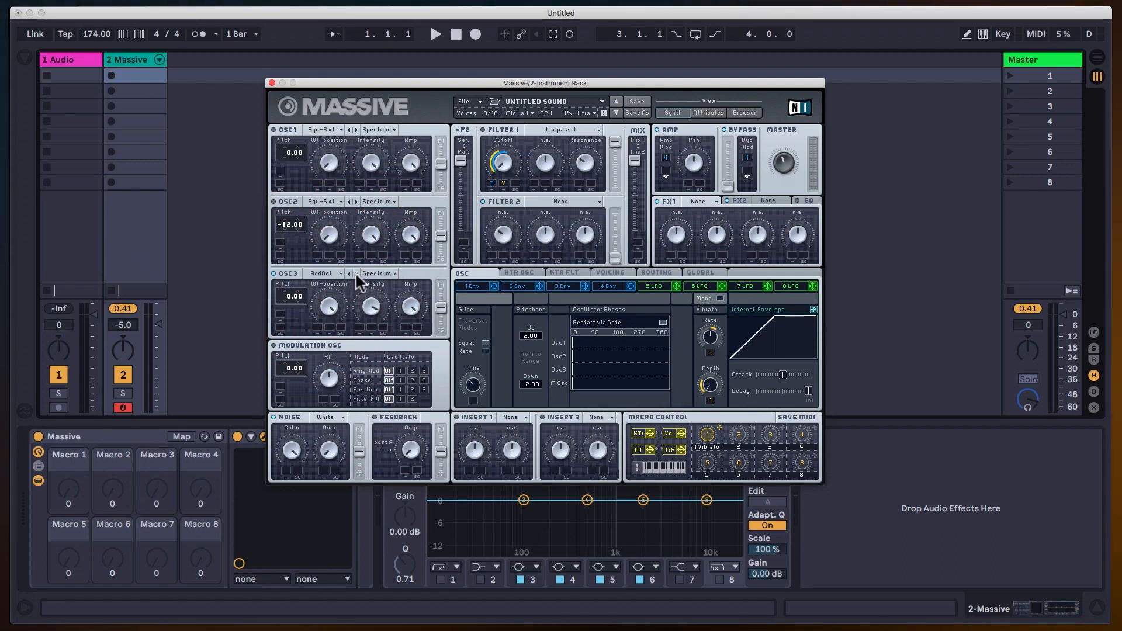
left_click(356, 274)
left_click(356, 274)
left_click(356, 273)
mouse_move(332, 305)
left_mouse_down()
mouse_move(340, 359)
mouse_move(344, 318)
left_mouse_up()
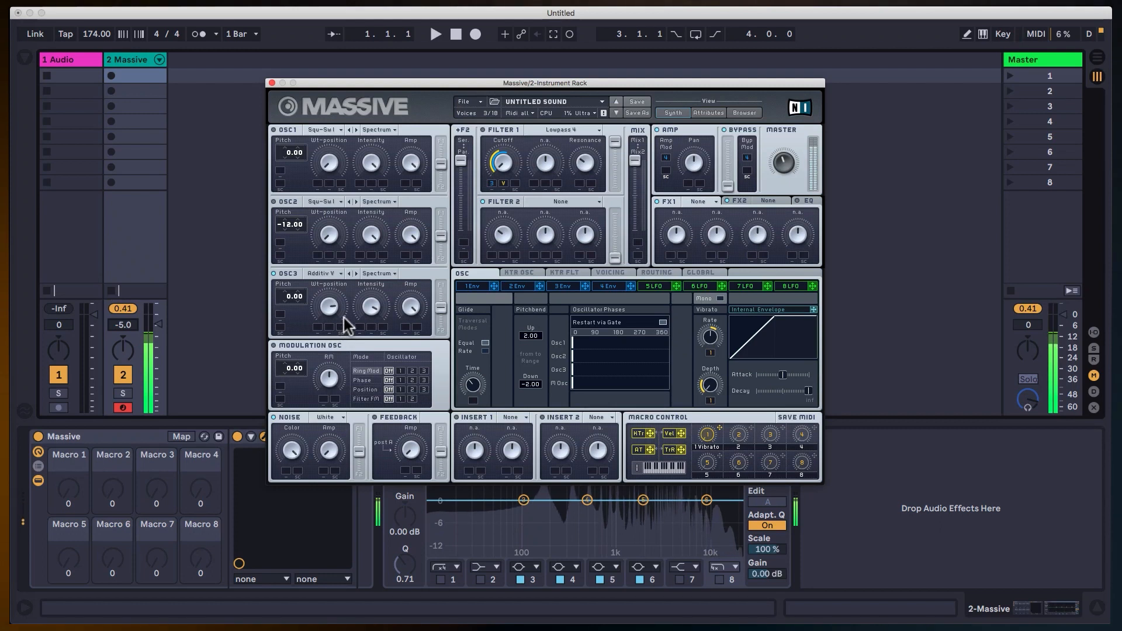
Sweep oscillator 3's Wt-position with the Additivmix V wavetable and set its pitch to 12.00.
left_click(346, 299)
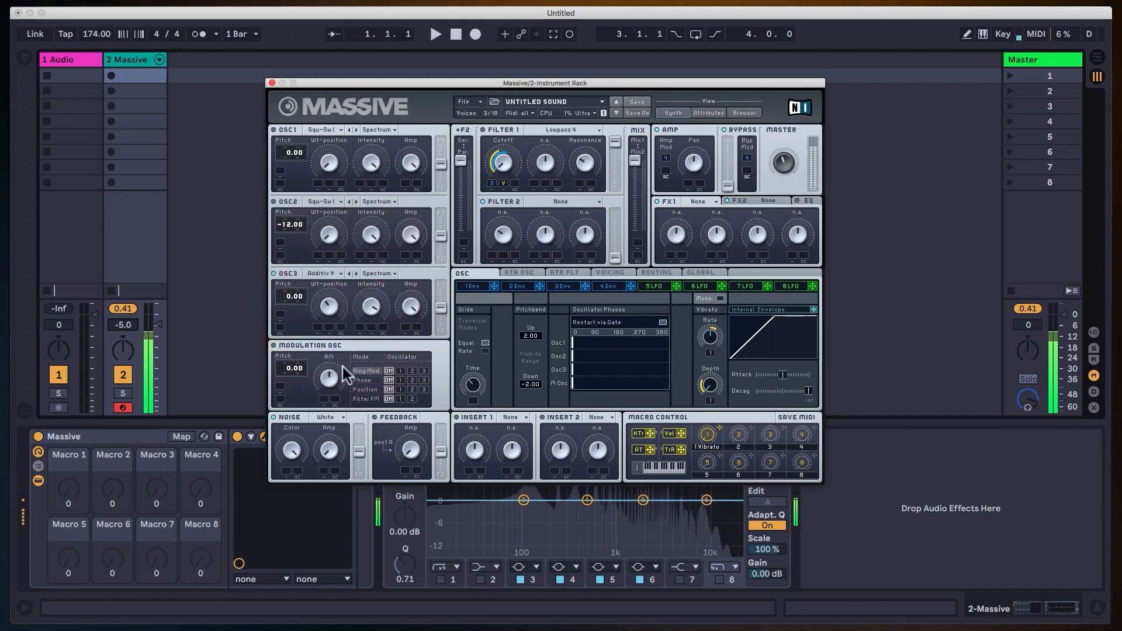
left_click(350, 297)
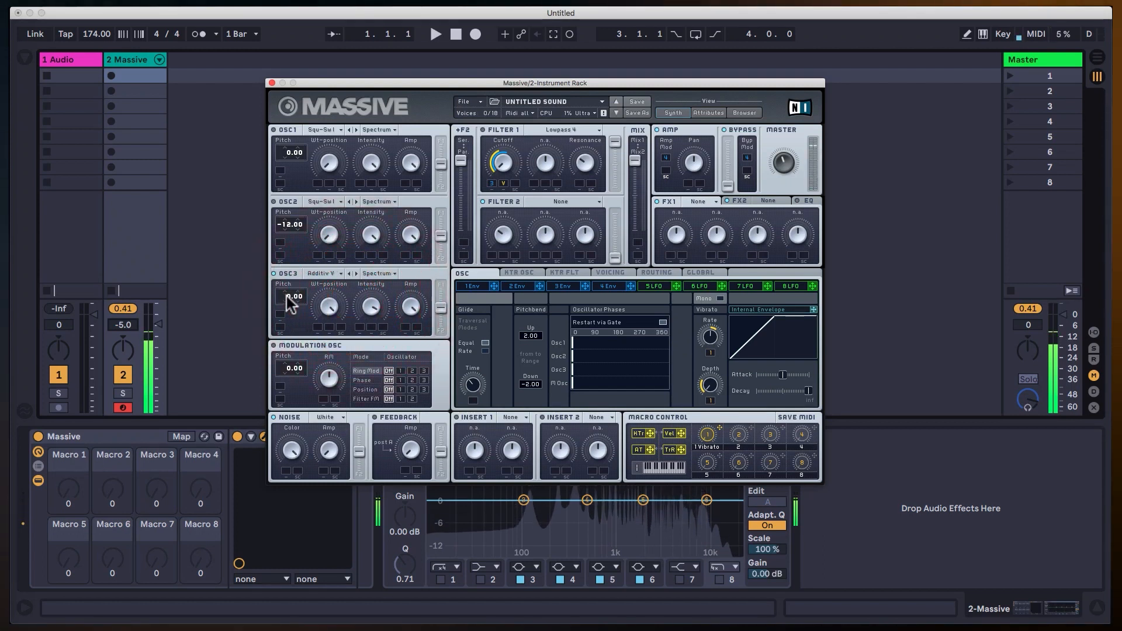
left_click(288, 293)
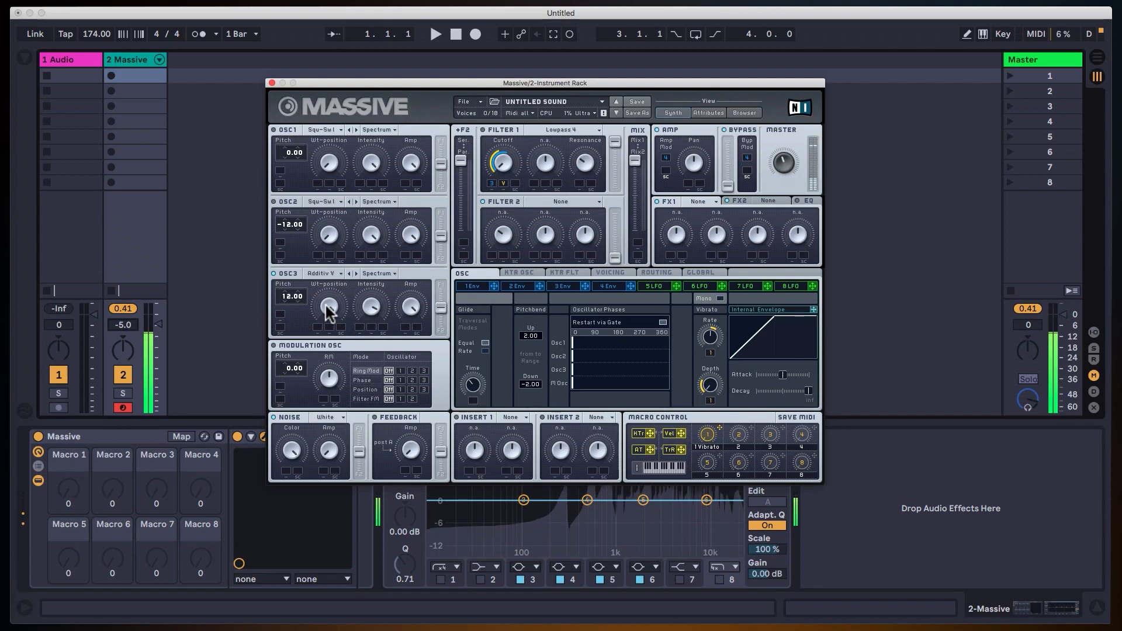
Try the Additivmix VI and Inharmonic wavetables on oscillator 3, sweeping the Wt-position to hear them.
left_click(355, 273)
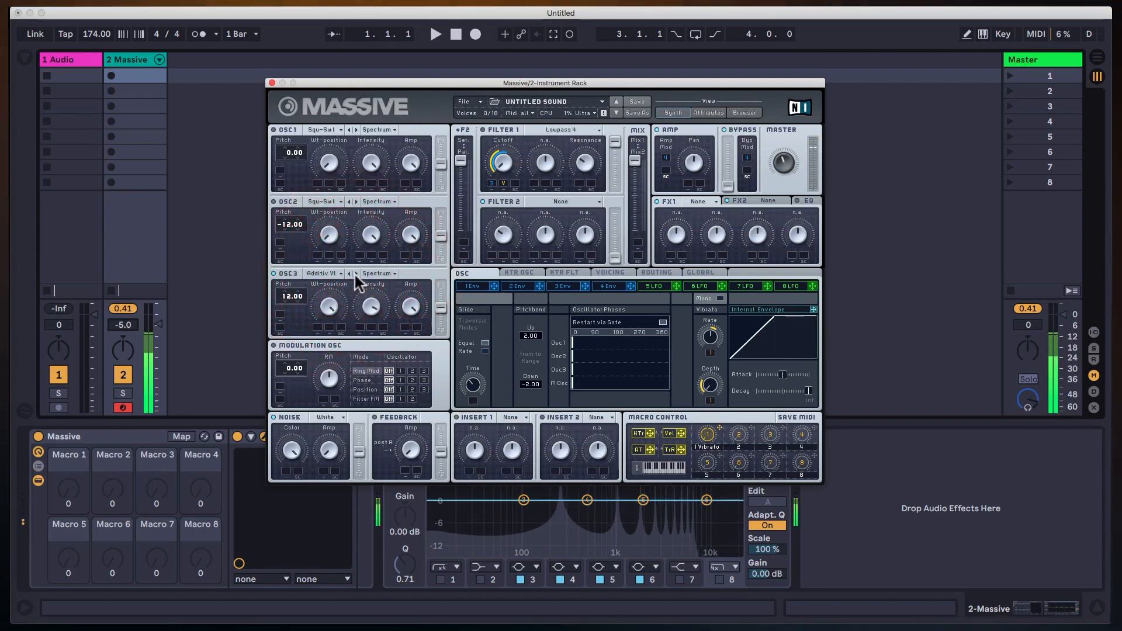
left_click(355, 274)
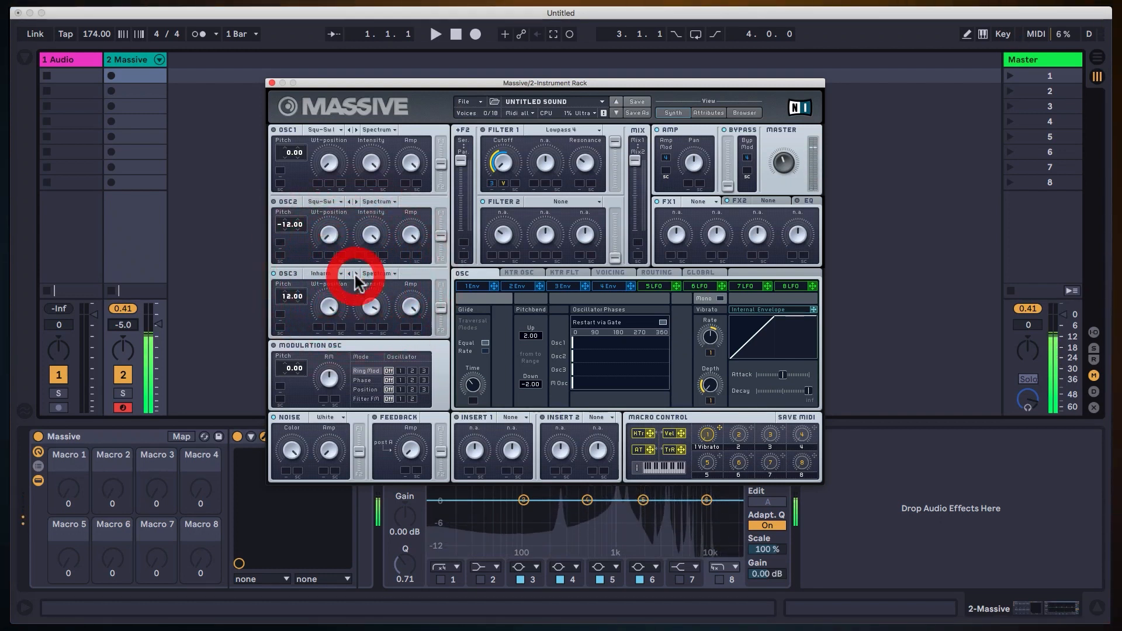
left_click(336, 315)
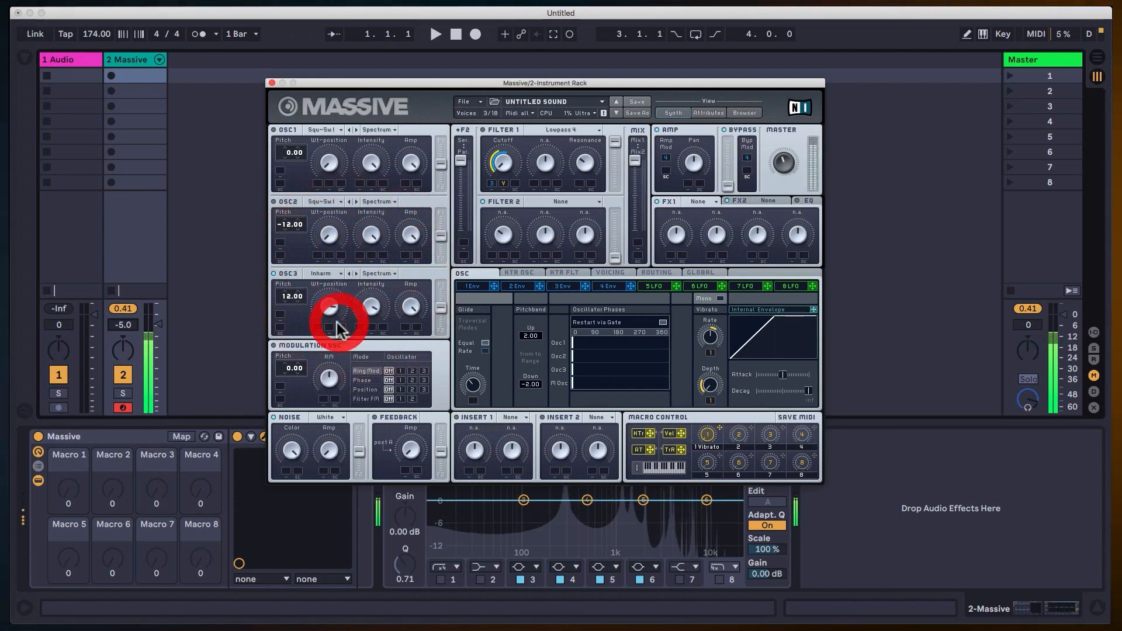
Advance oscillator 3's wavetable through HardSync to Acid and sweep its Wt-position.
left_click(354, 273)
left_click(355, 274)
left_click(355, 274)
left_click(354, 274)
left_click(355, 274)
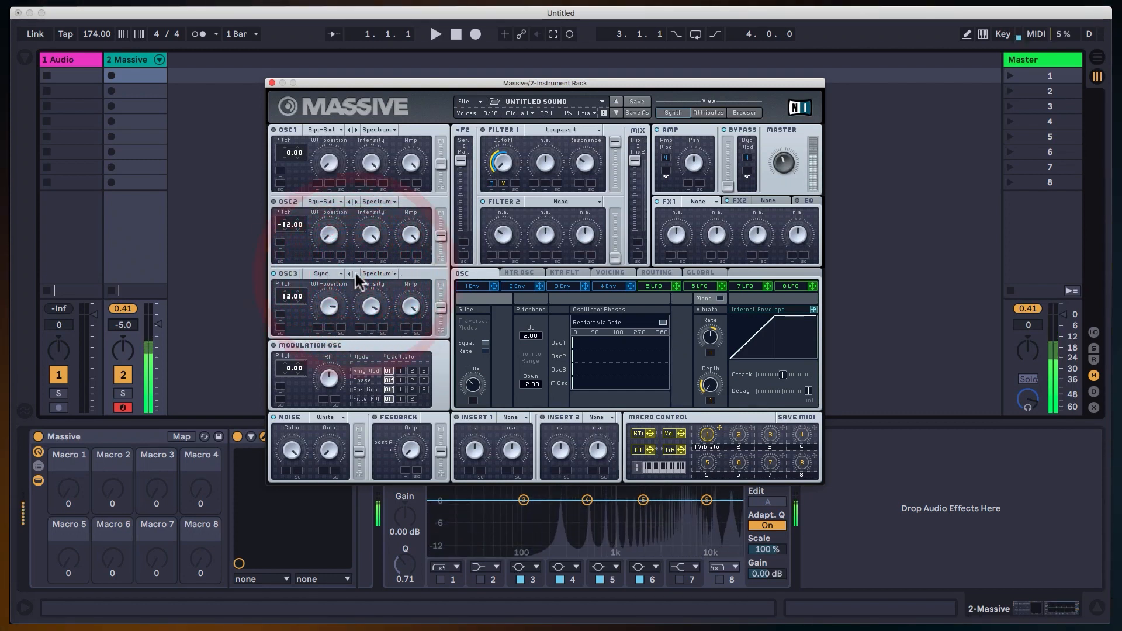
left_click(355, 274)
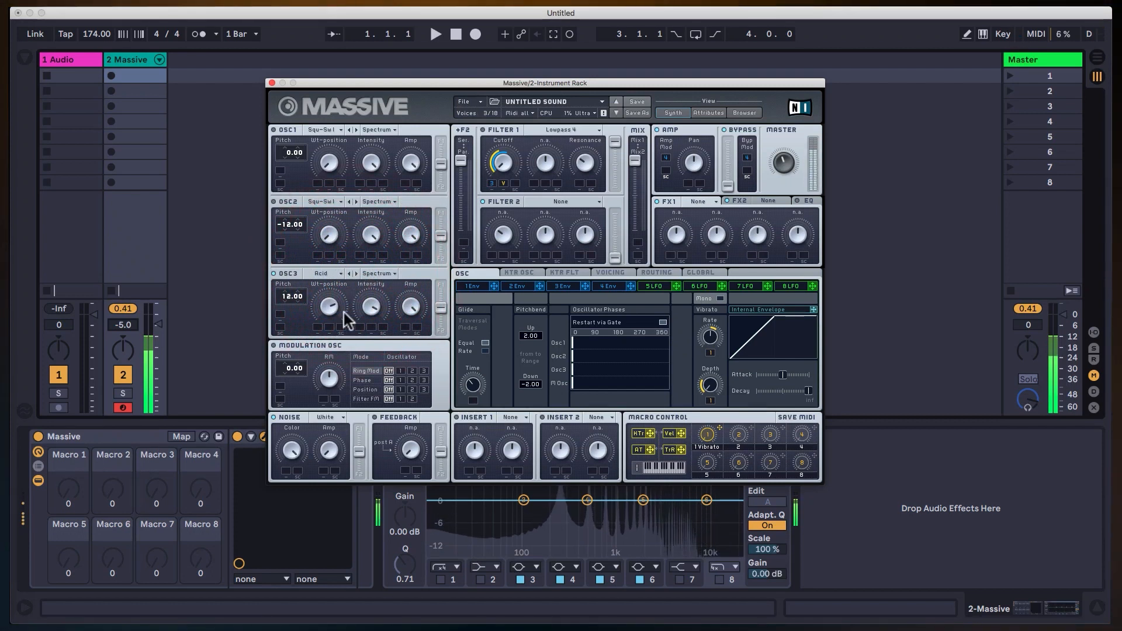
left_click(341, 310)
Advance oscillator 3's wavetable through Groan I to Groan III and sweep the Wt-position over its range.
left_click(354, 274)
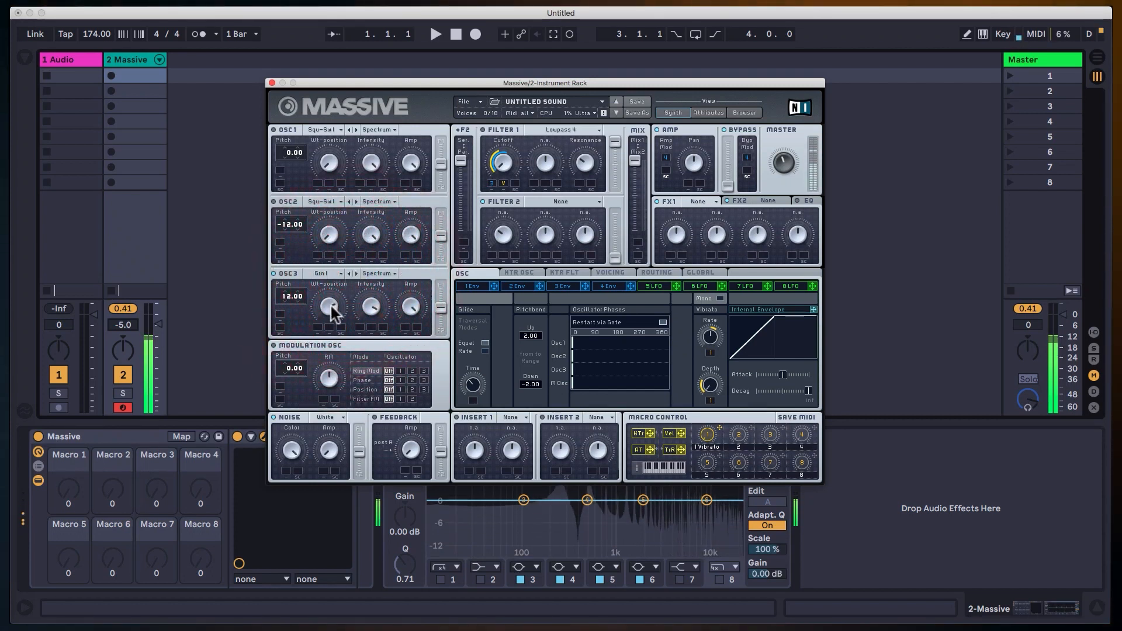
left_click(342, 289)
left_click(355, 274)
left_click(355, 274)
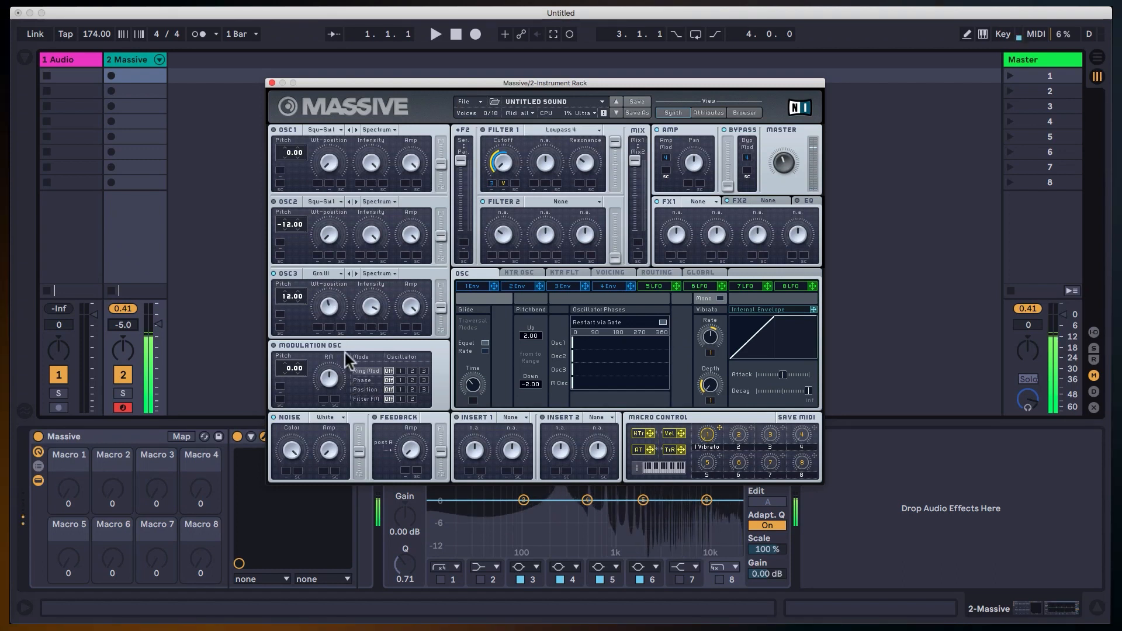
left_click(345, 314)
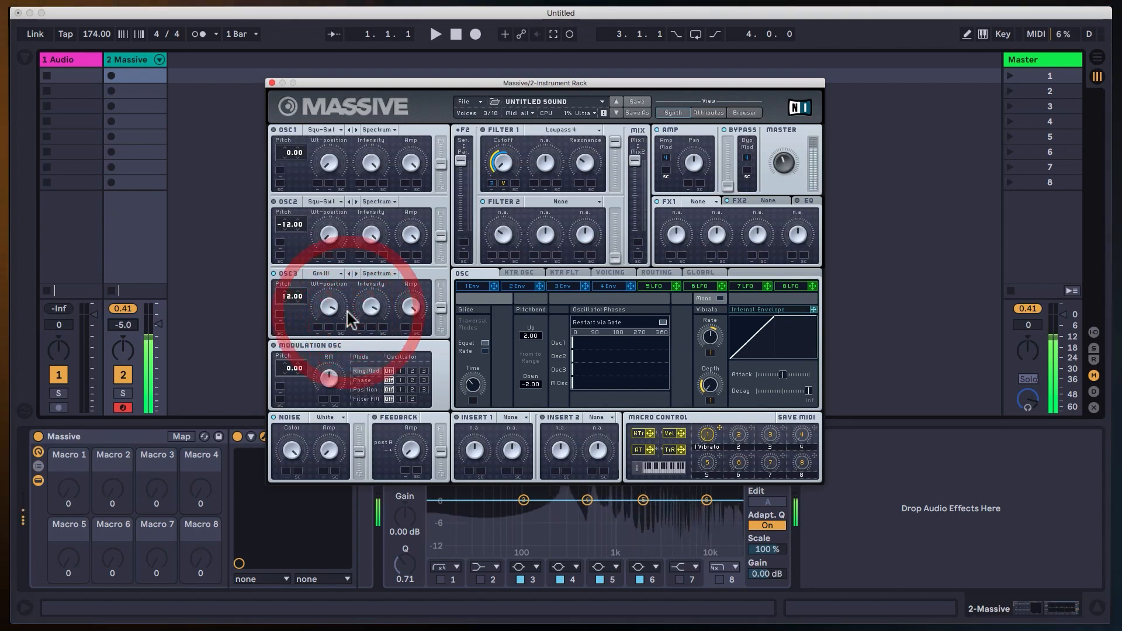
left_click_drag(338, 313, 339, 271)
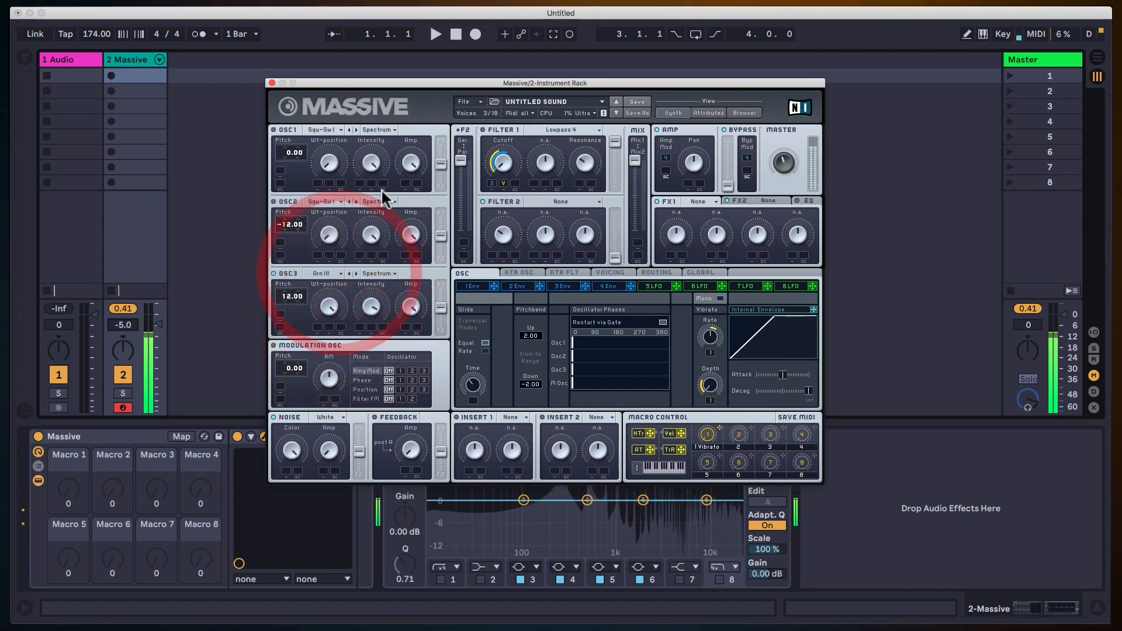
Turn oscillators 1 and 2 and Filter 1 back on to hear oscillator 3 within the full sound.
left_click(274, 201)
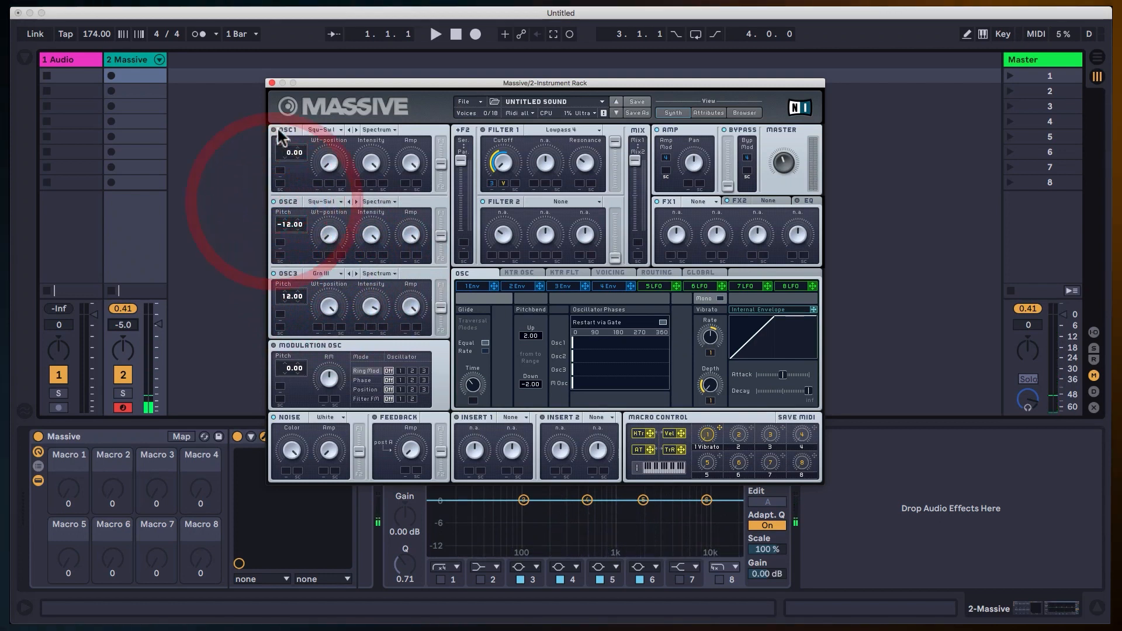
left_click(274, 129)
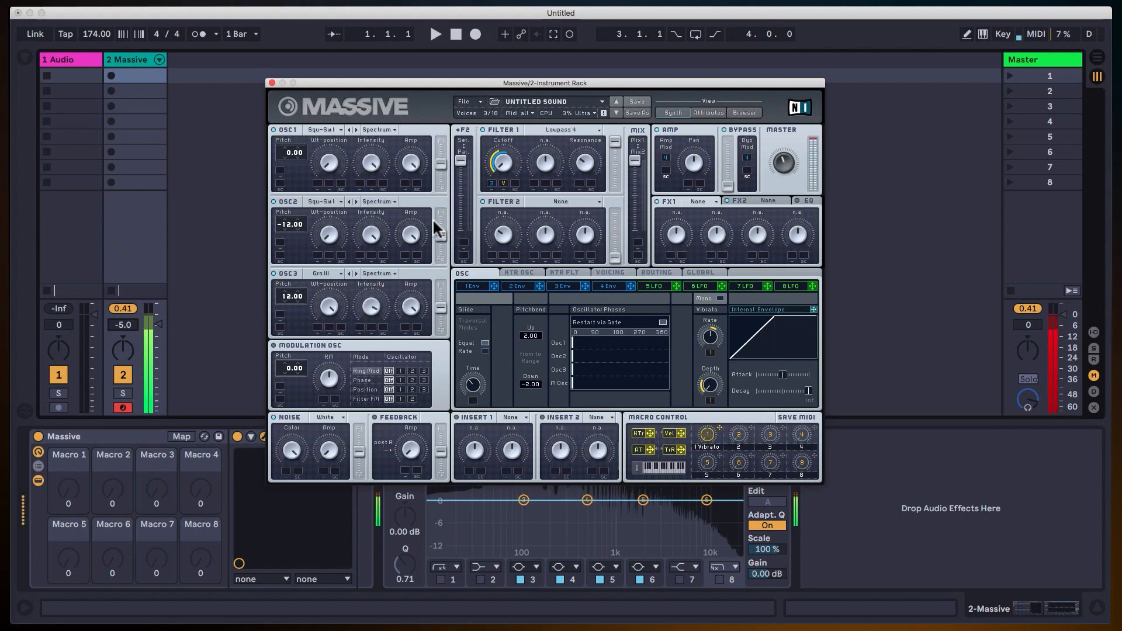
left_click(420, 283)
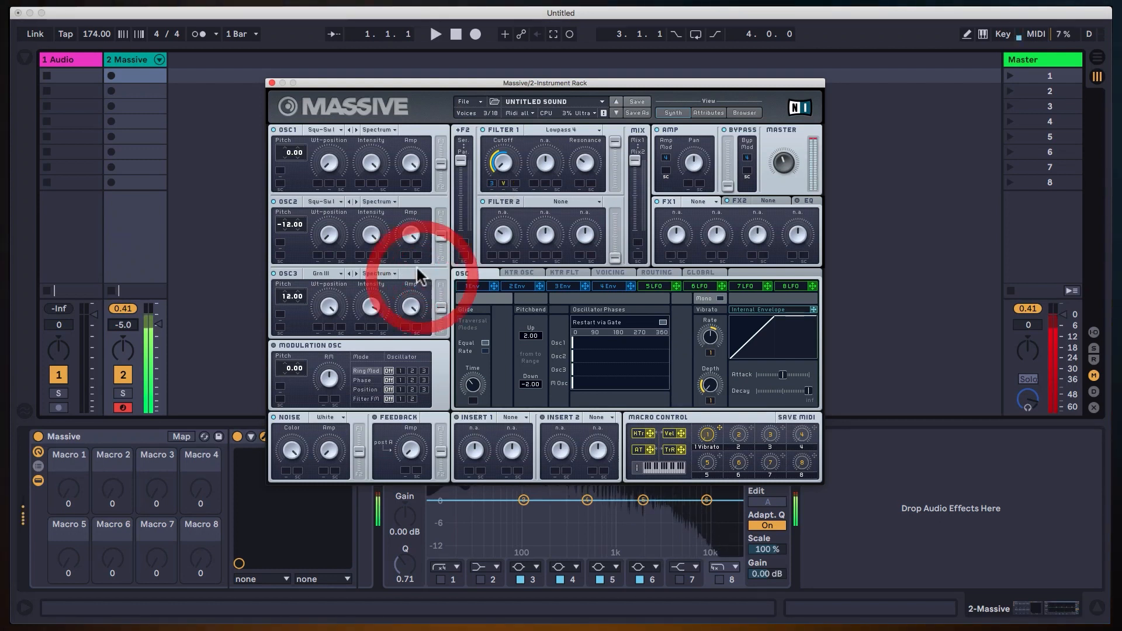
left_click(367, 296)
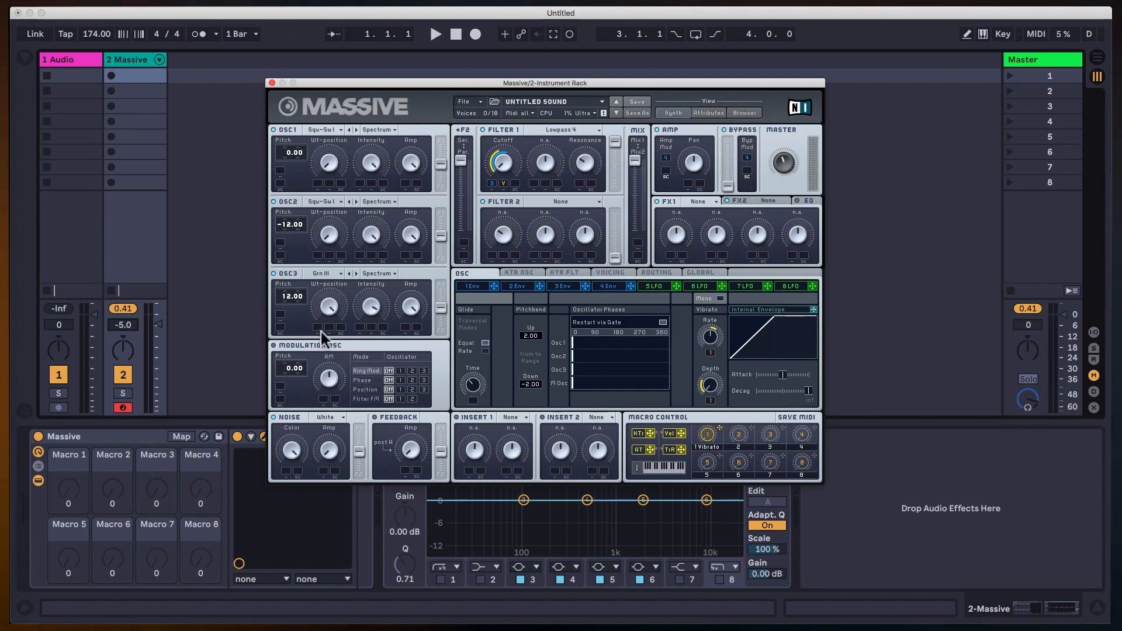
Adjust oscillator 3's Wt-position, assign velocity to it, and set a wide modulation range.
left_click(345, 389)
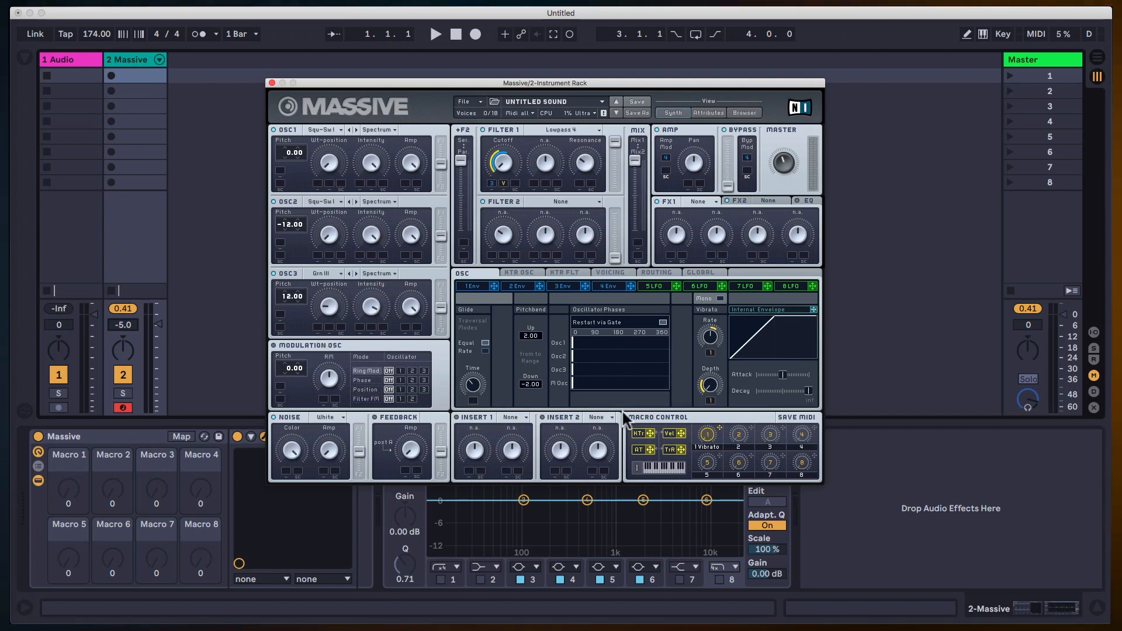
left_click(317, 327)
left_click_drag(317, 327, 314, 293)
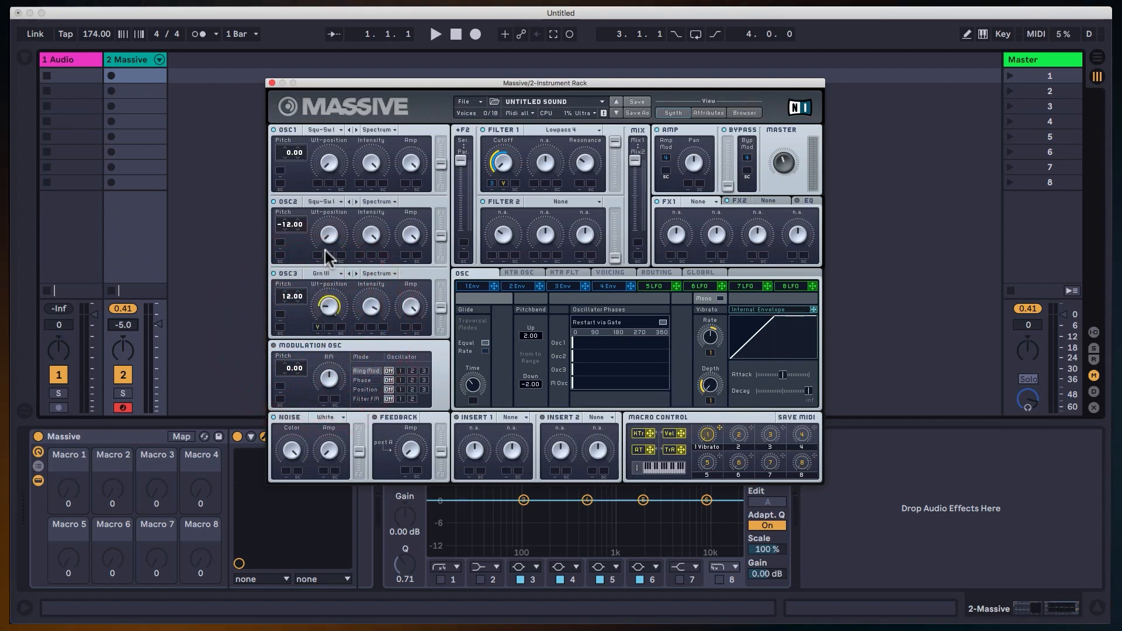
left_click(334, 276)
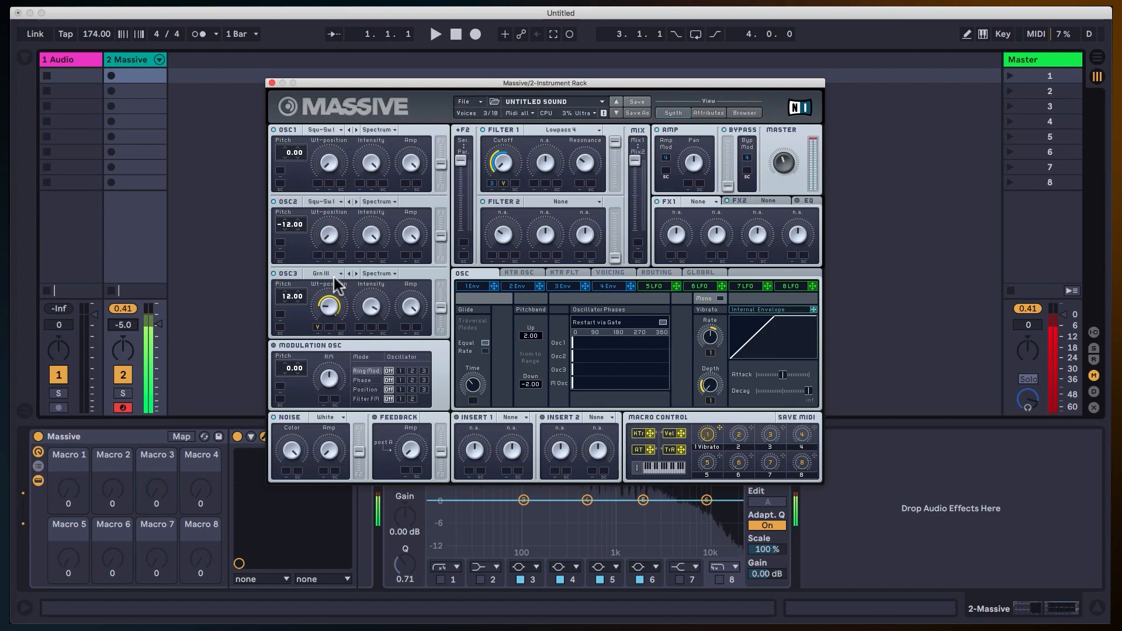
left_click(483, 270)
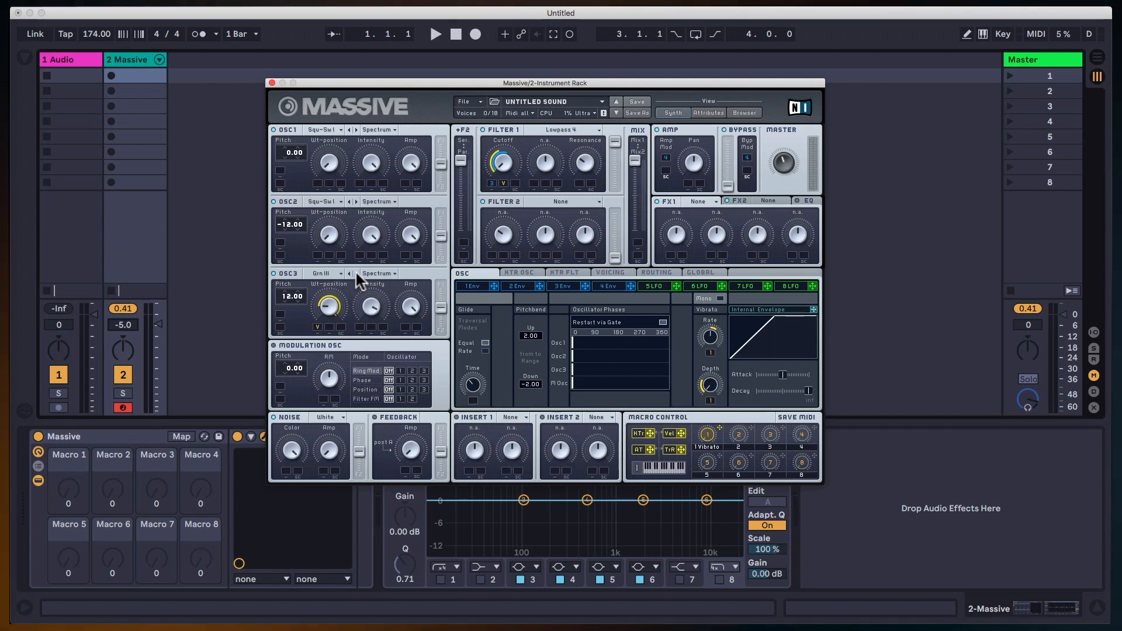
Set oscillator 3's wavetable to Gentle Speech and step onward through Modern Talking to Melofant.
left_click(324, 273)
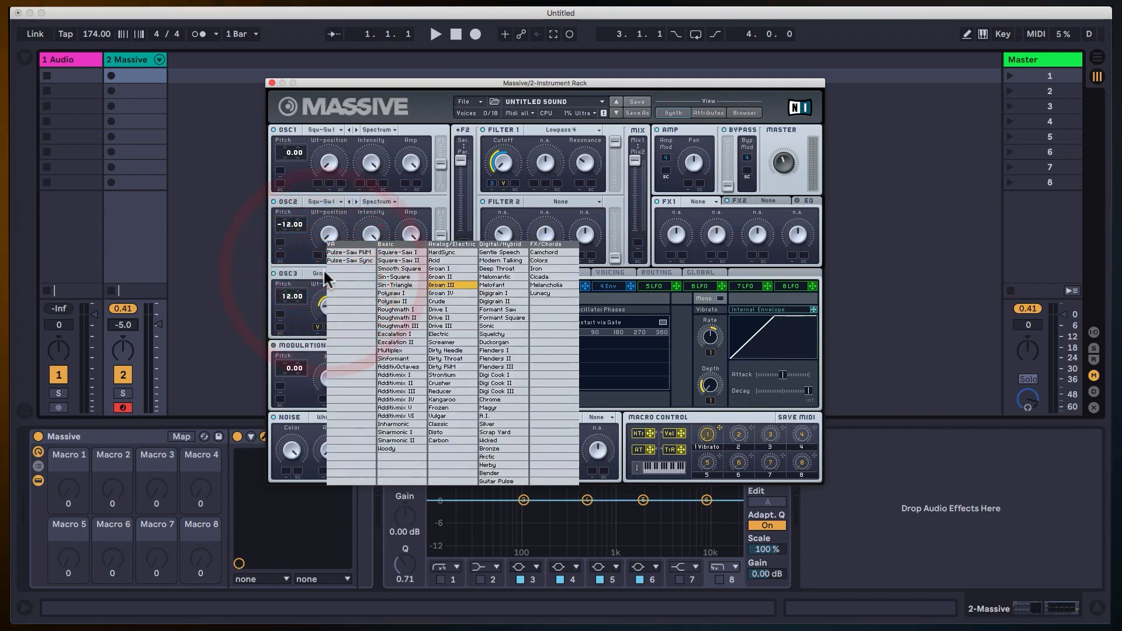
left_click(500, 252)
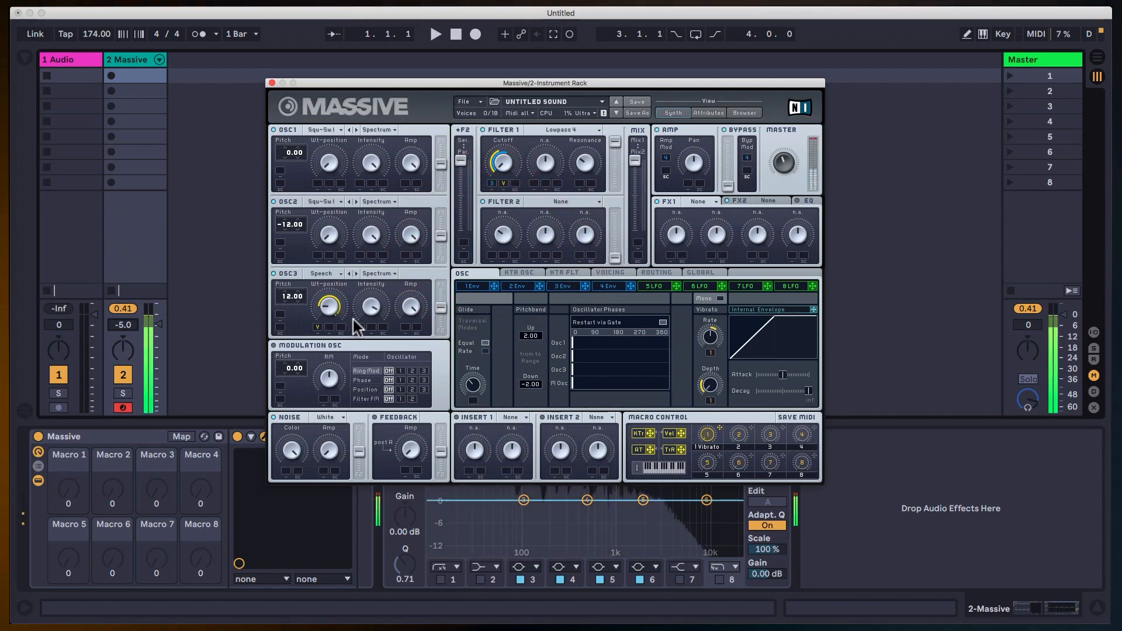
left_click(357, 271)
left_click(354, 271)
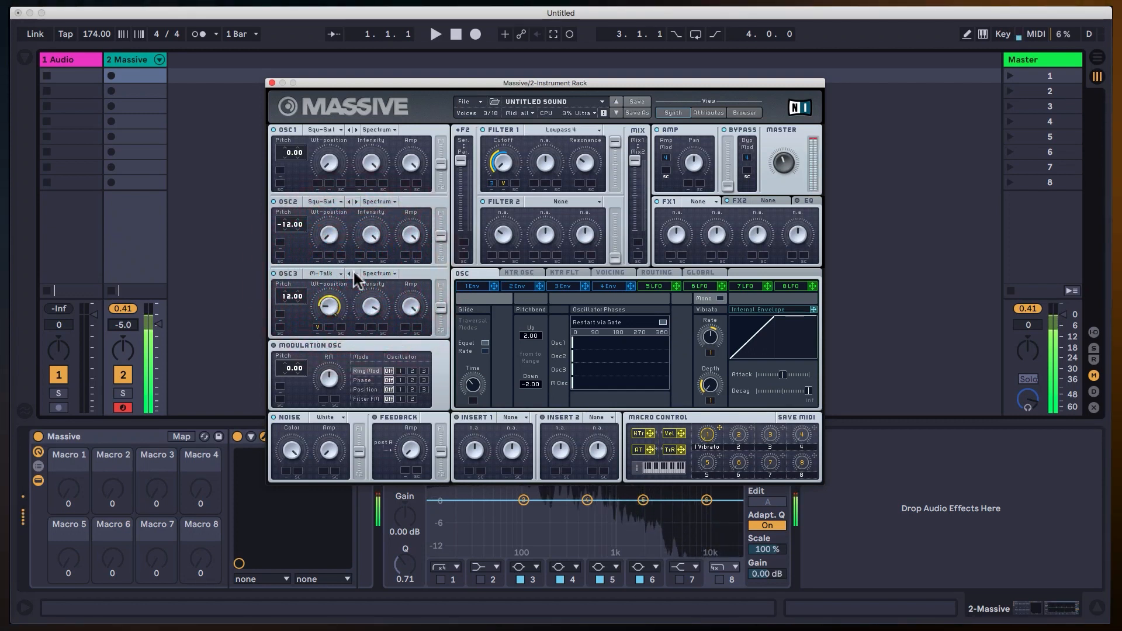
left_click(354, 272)
left_click(353, 273)
left_click(353, 273)
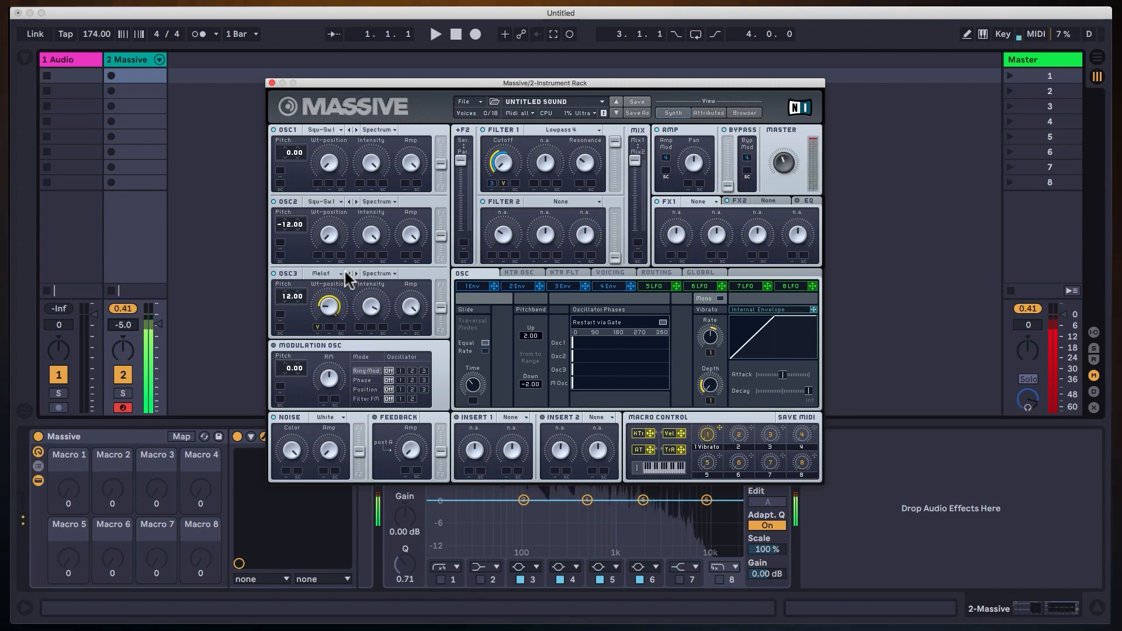
Advance oscillator 3's wavetable past Digigrain II and Formant Saw to Sonic.
left_click(351, 270)
left_click(353, 273)
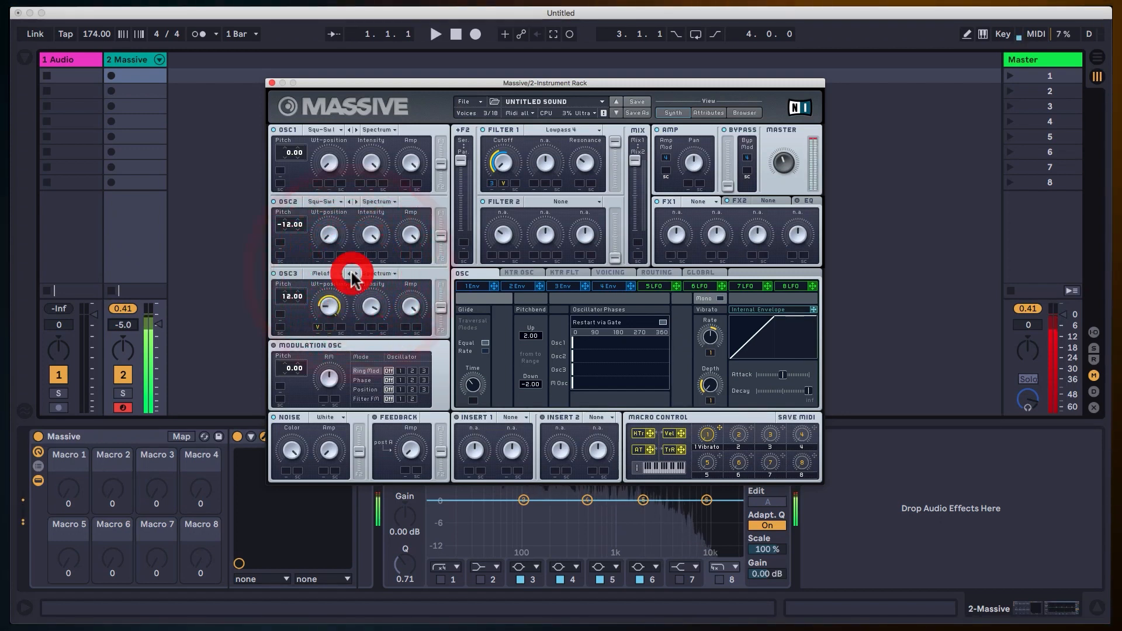
left_click(354, 272)
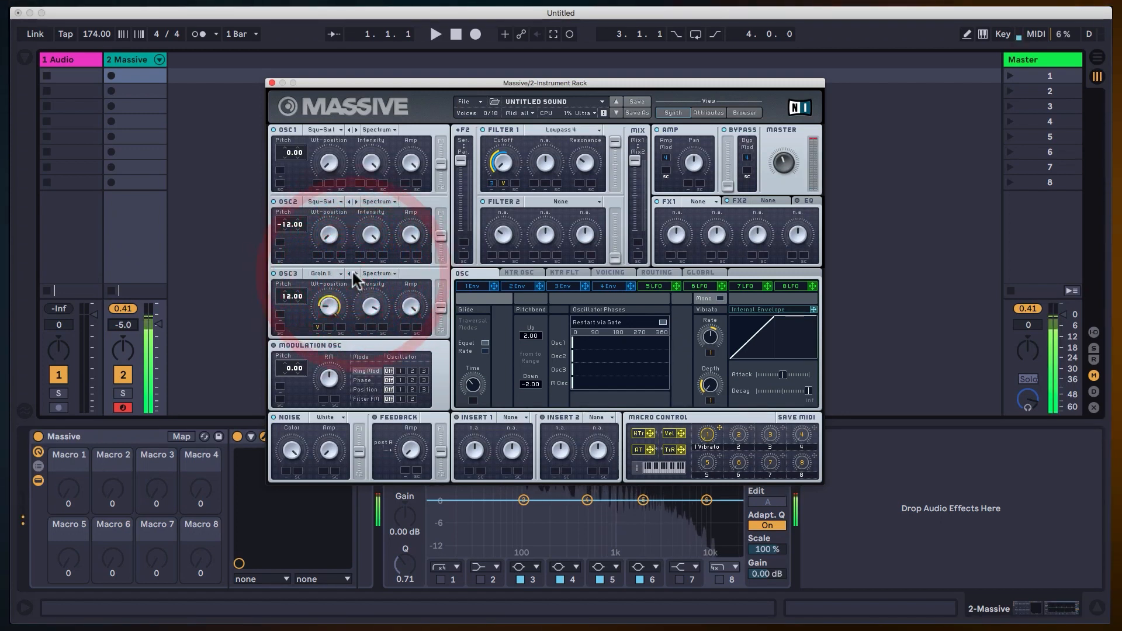
left_click(356, 274)
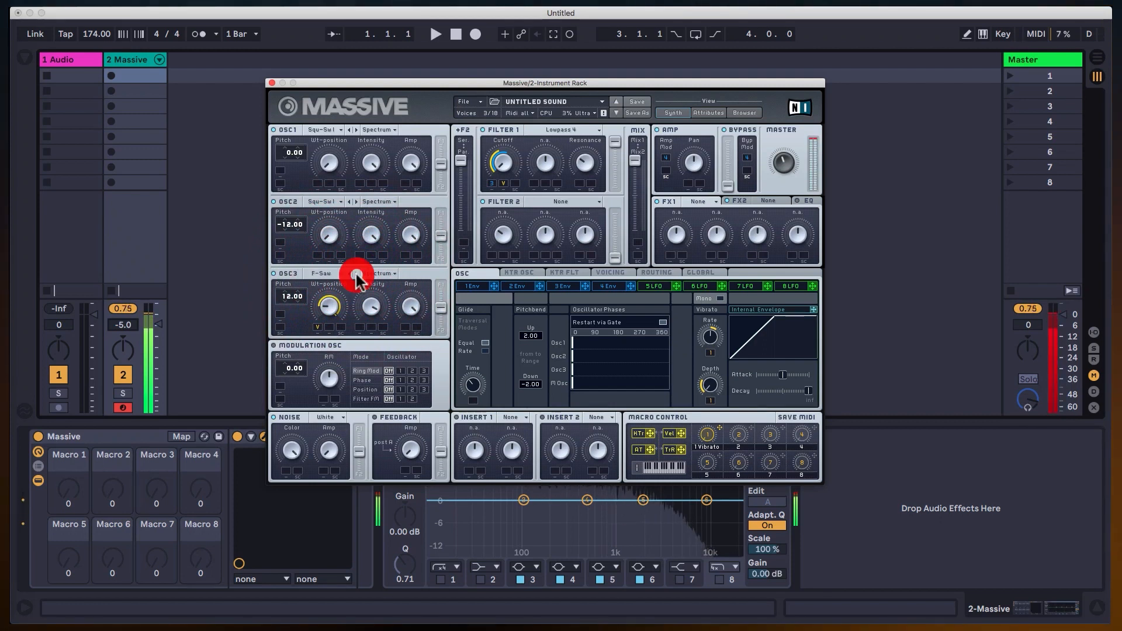
left_click(356, 273)
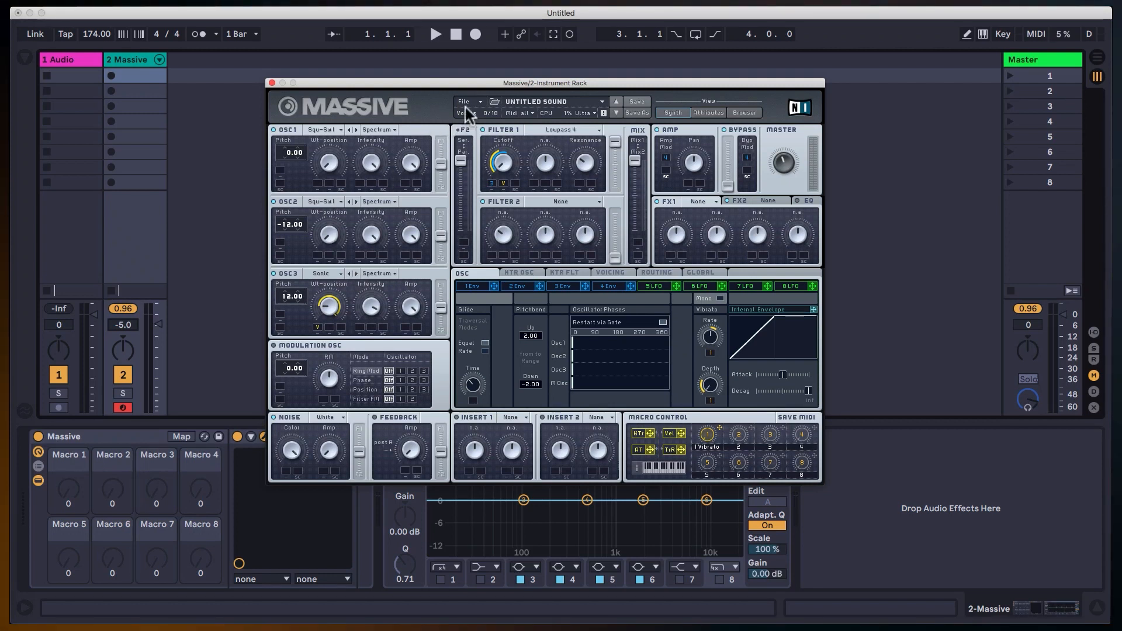
left_click(479, 100)
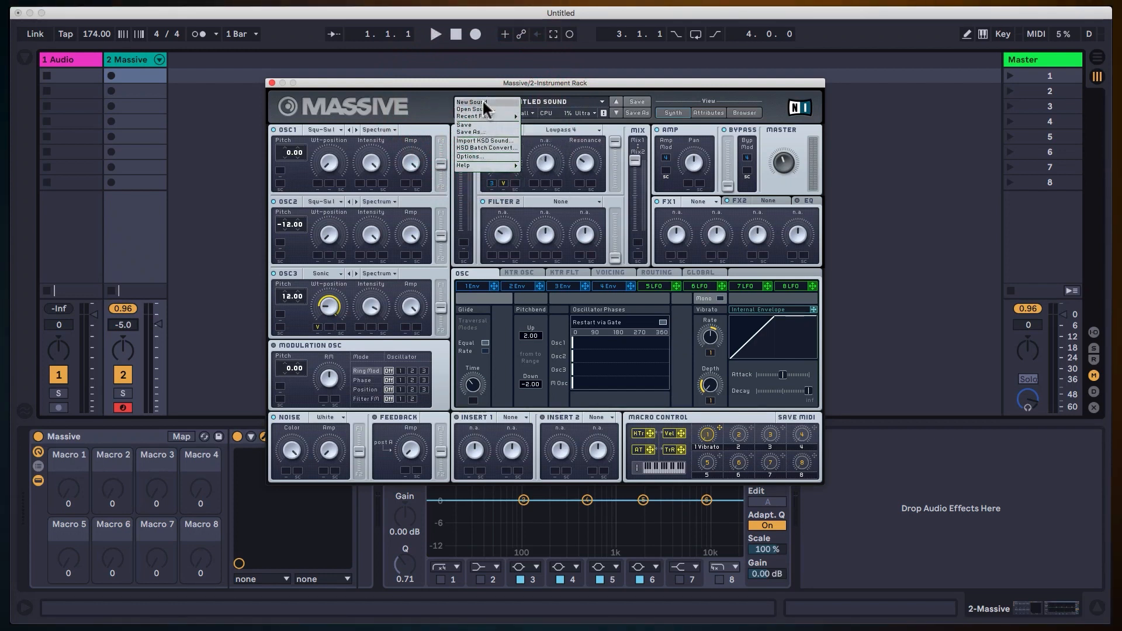
left_click(446, 83)
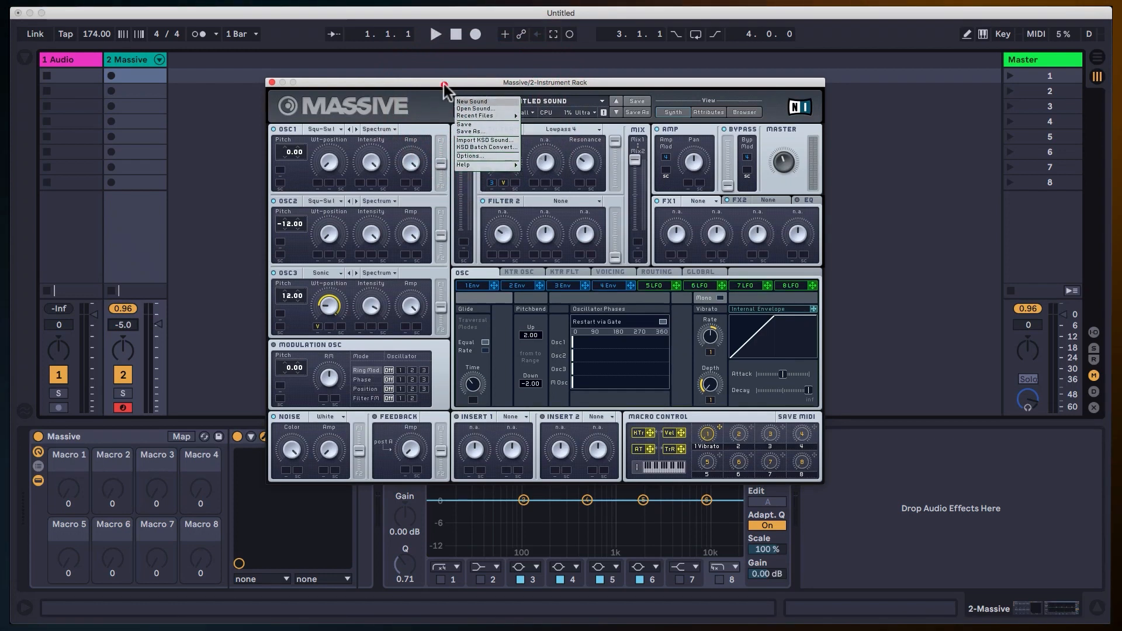
left_click(564, 83)
left_click(444, 113)
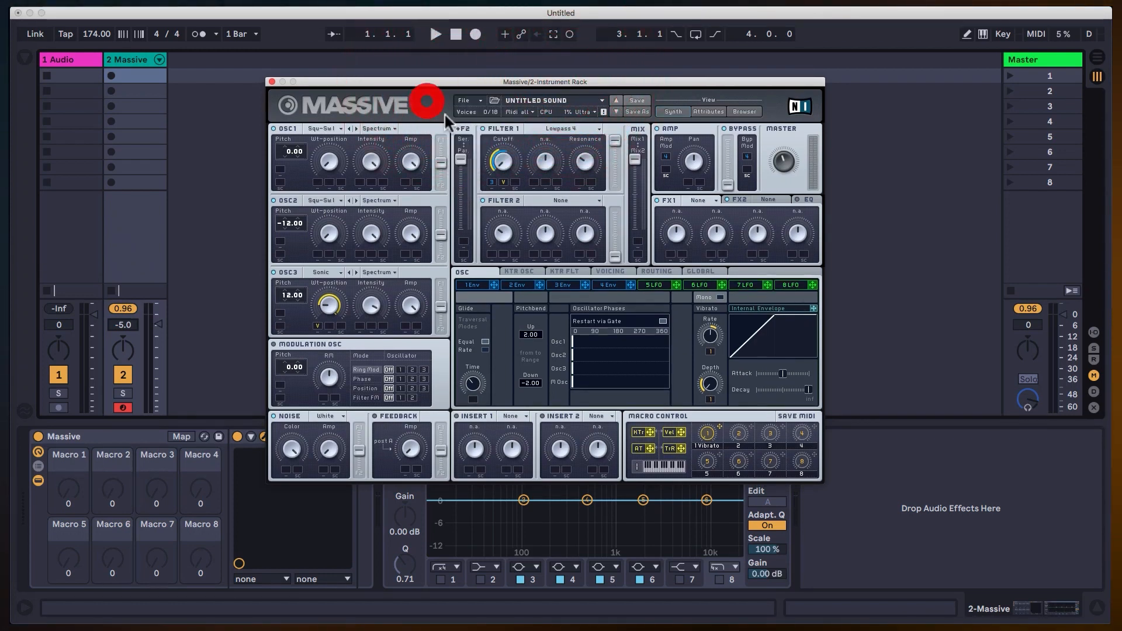
left_click(586, 102)
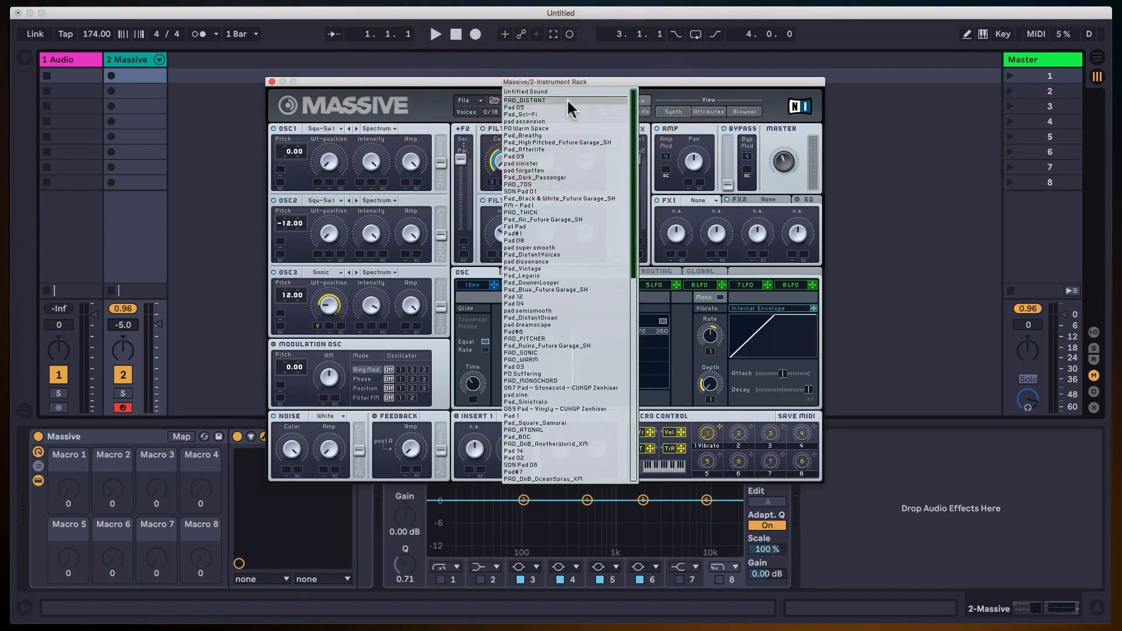
left_click(568, 91)
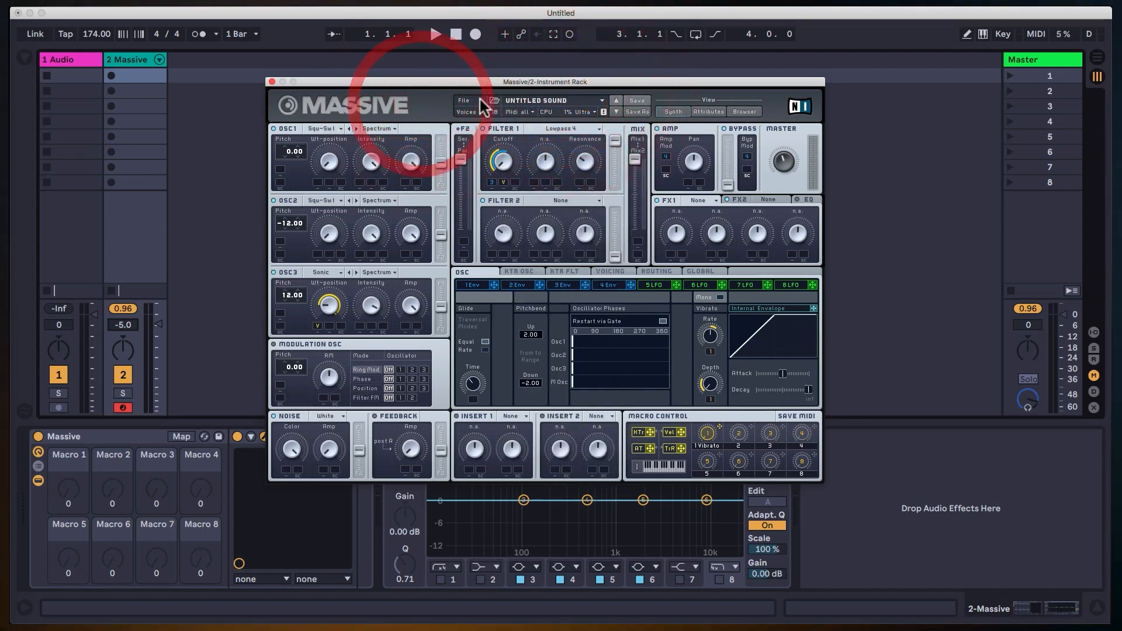
Close the Massive plug-in window and select the Massive track.
left_click(273, 82)
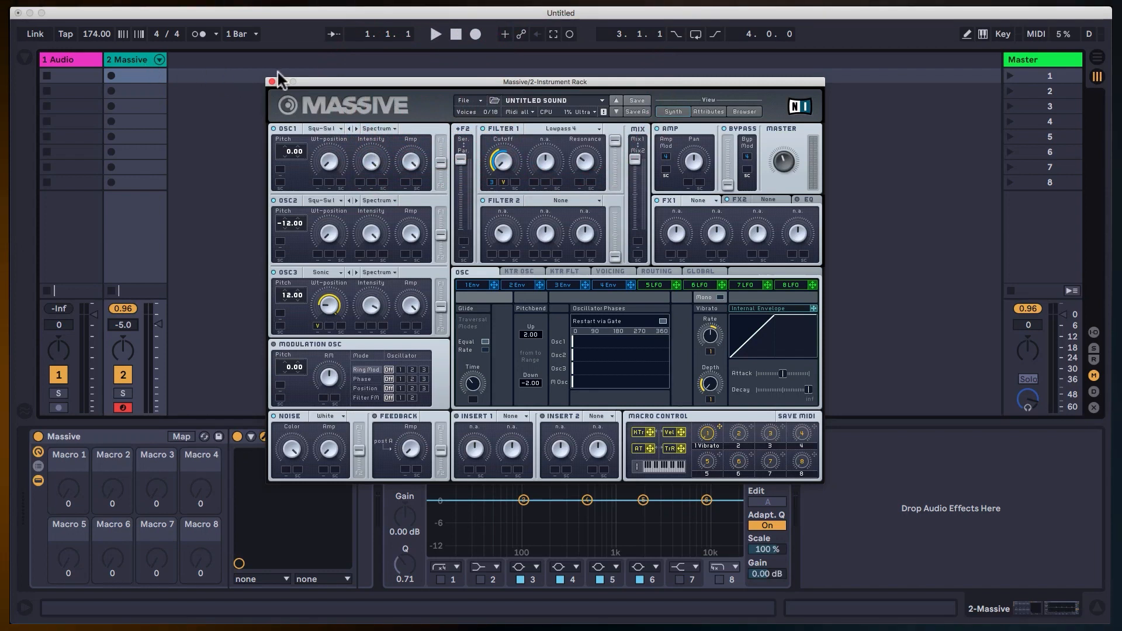
left_click(131, 58)
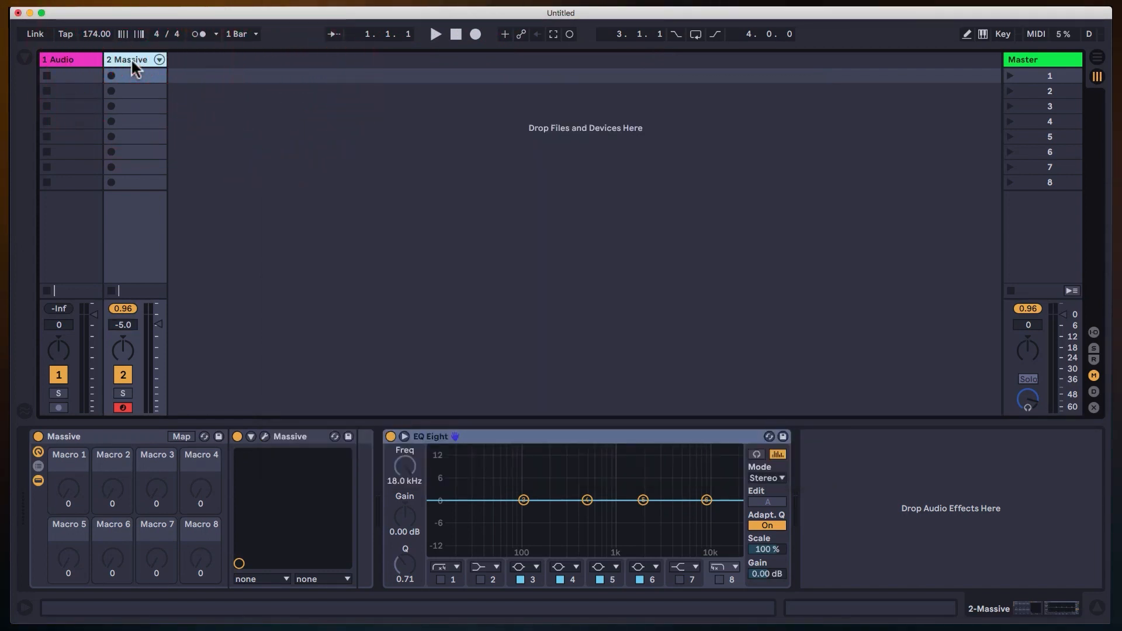
Duplicate the Massive track and arm the copy for recording.
key("super+d")
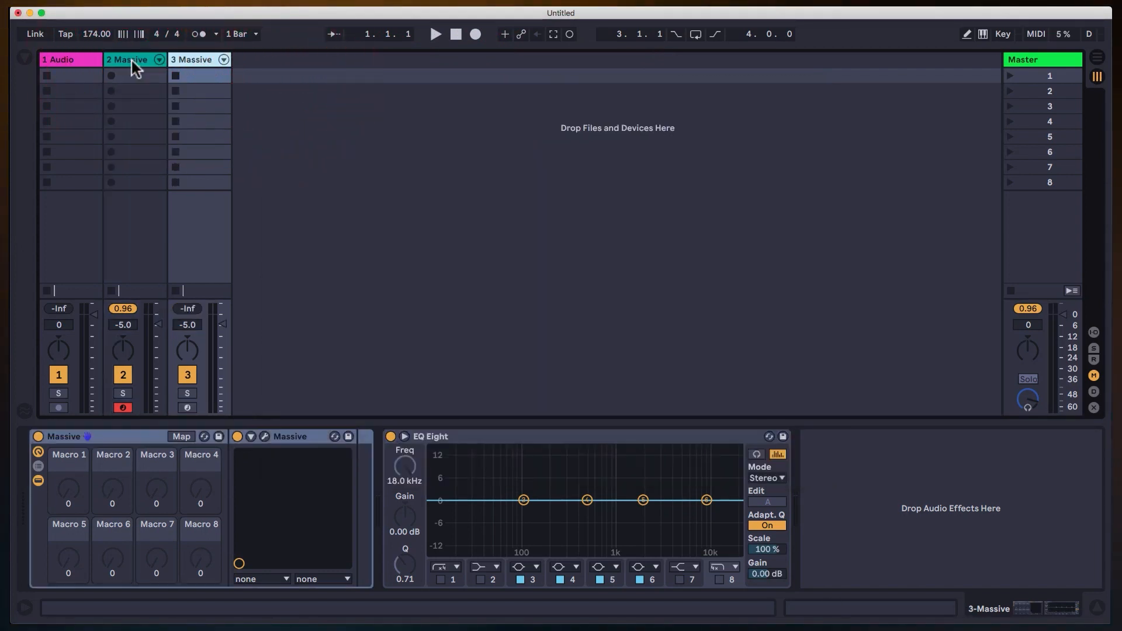
left_click(187, 407)
left_click(188, 59)
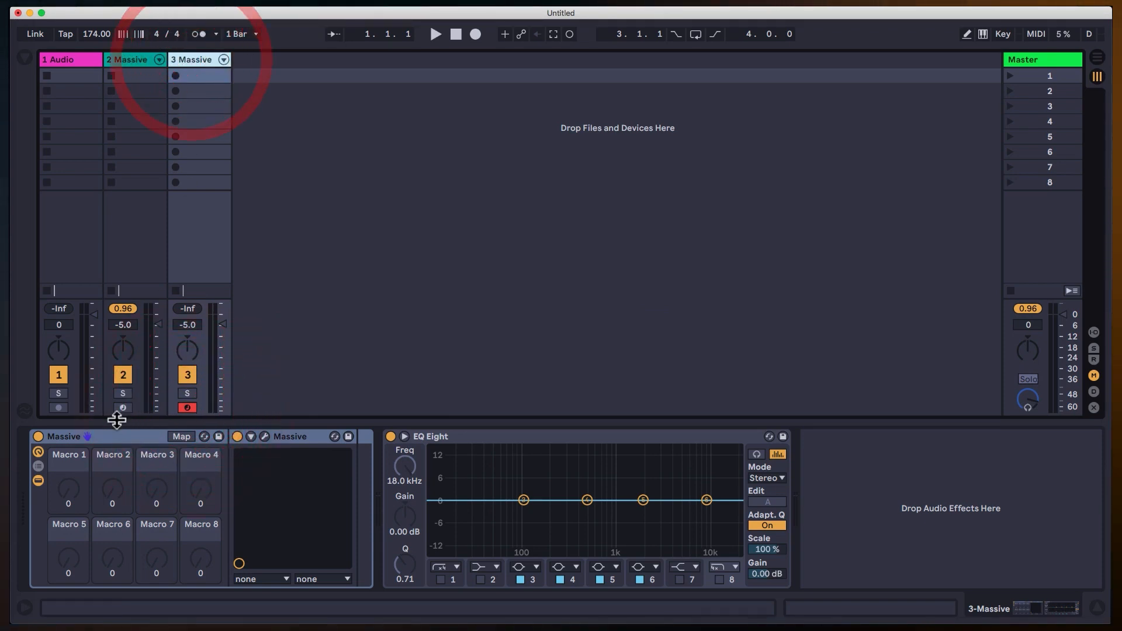
Open the duplicated track's Massive plug-in window and start a new sound.
left_click(264, 437)
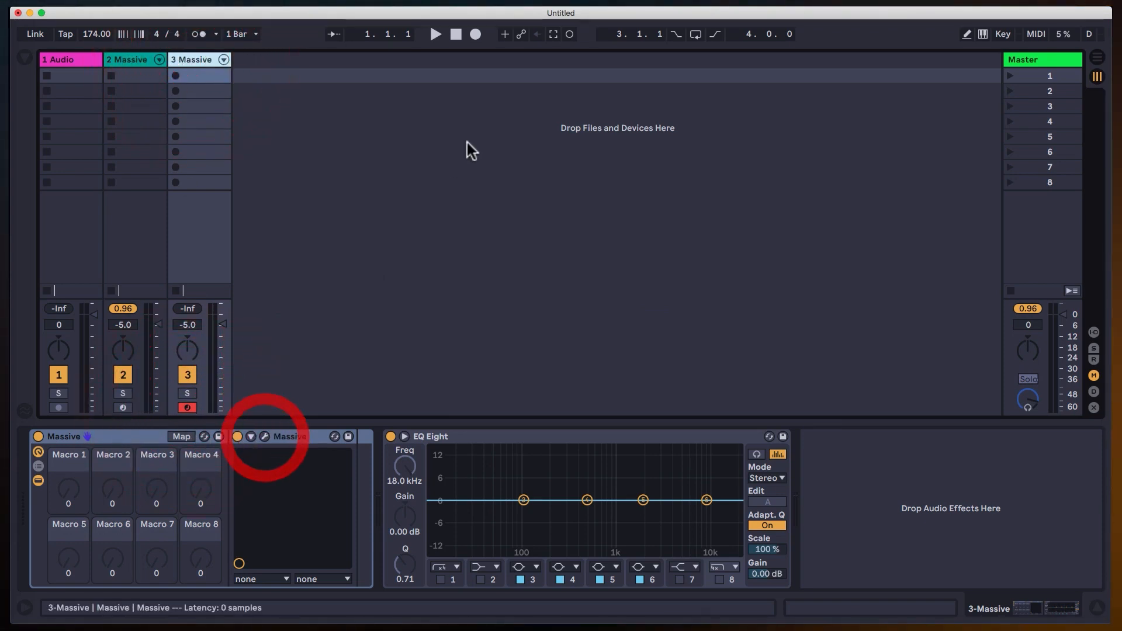
left_click(474, 98)
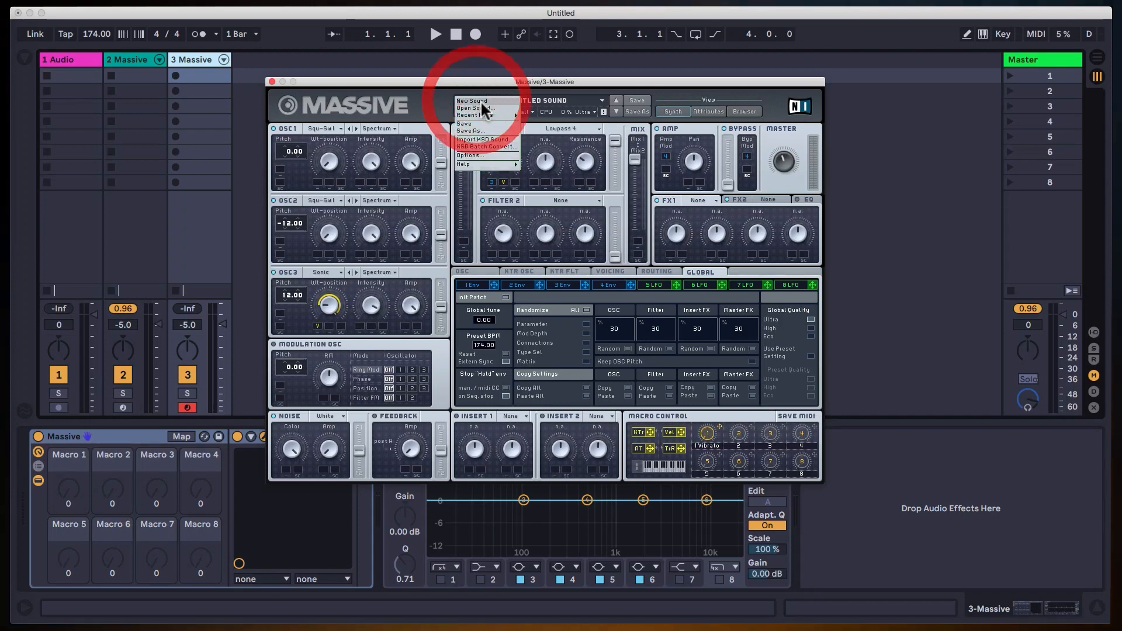
left_click(477, 102)
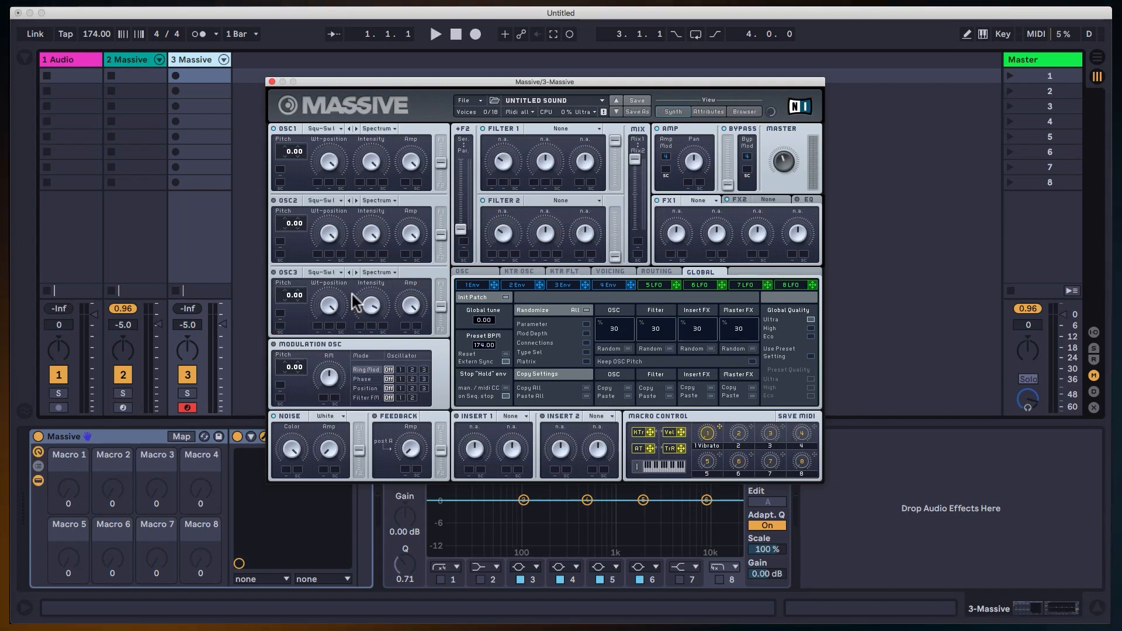
Set oscillator 1's wavetable to Vulgar and try out its Intensity control.
left_click(338, 130)
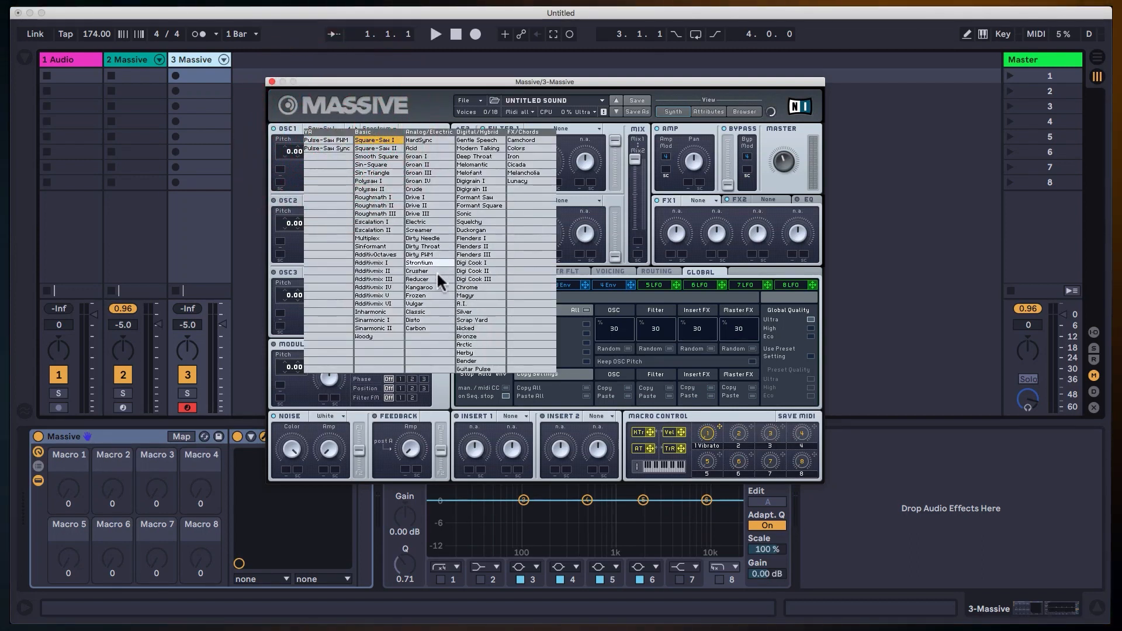
left_click(429, 303)
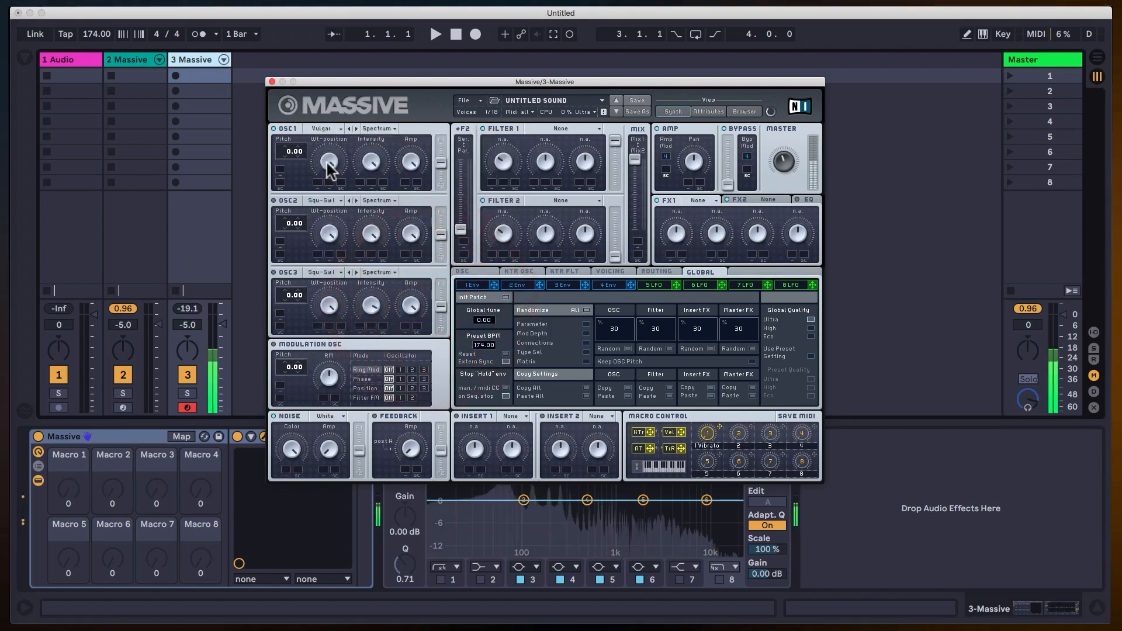
left_click(360, 158)
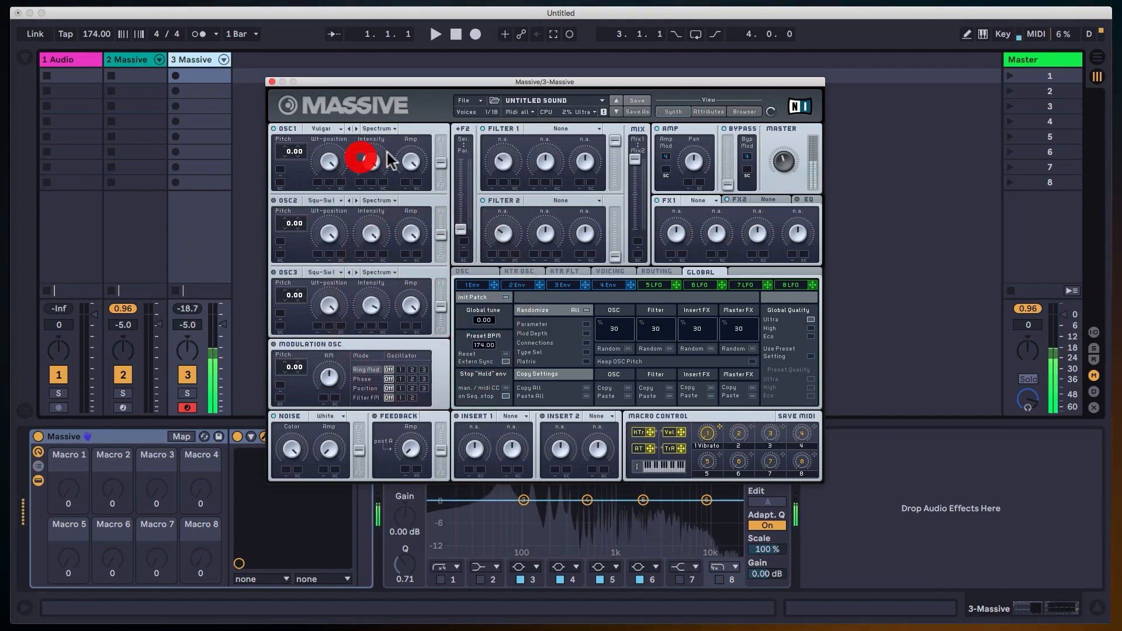
left_click(426, 118)
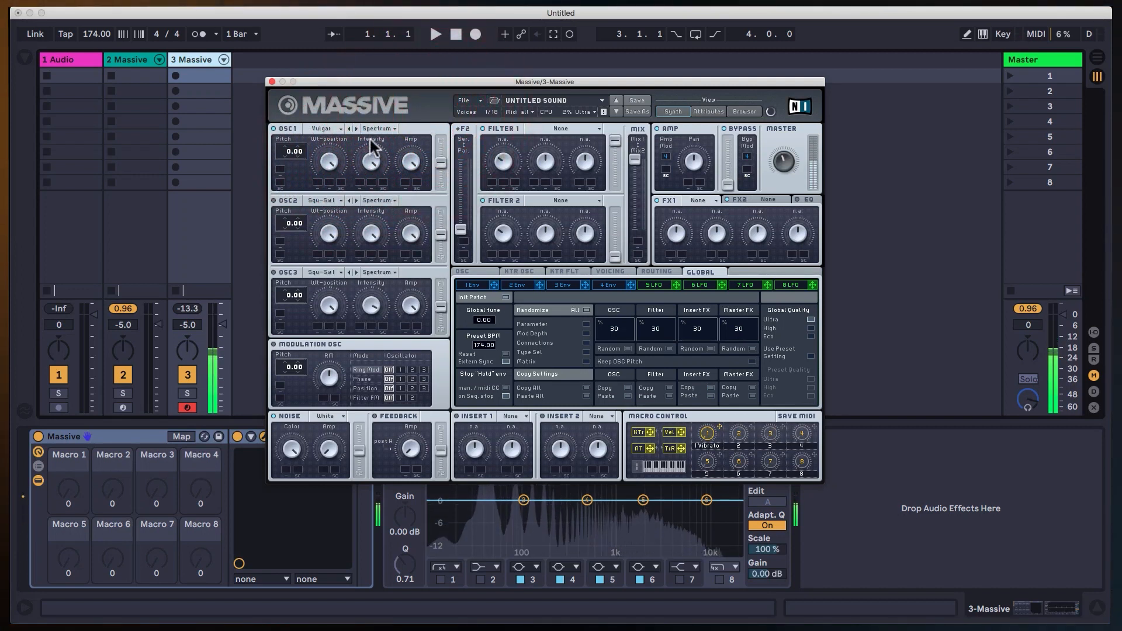
left_click(368, 182)
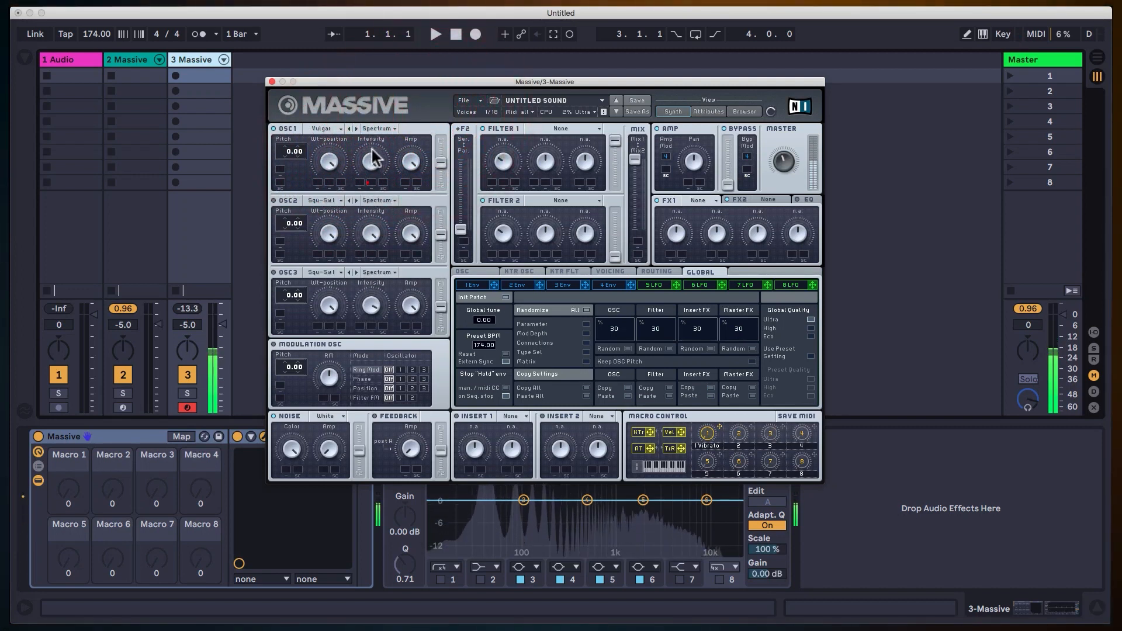
left_click(371, 149)
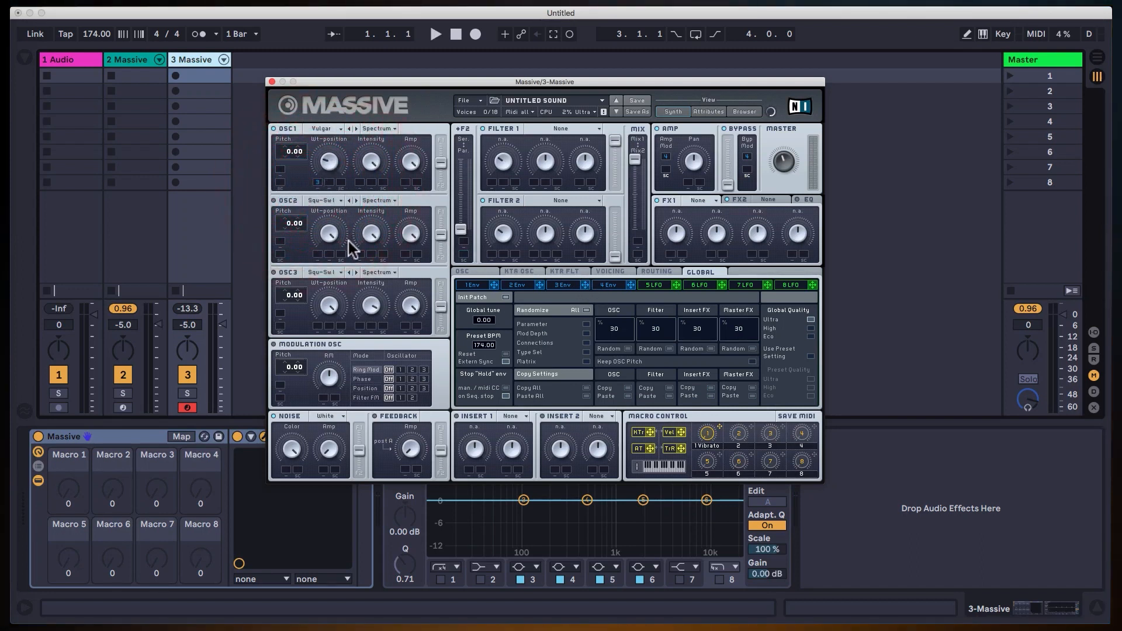
Set the range over which envelope 3 modulates oscillator 1's Wt-position, and display envelope 3.
left_click_drag(319, 182, 325, 138)
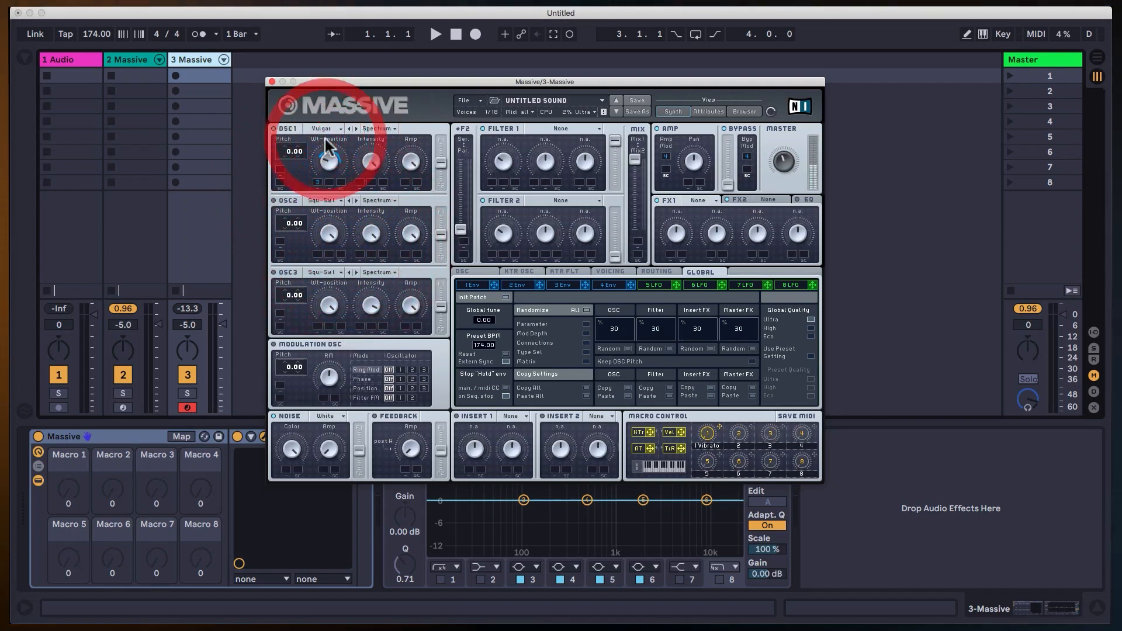
left_click(563, 285)
left_click_drag(503, 358, 529, 342)
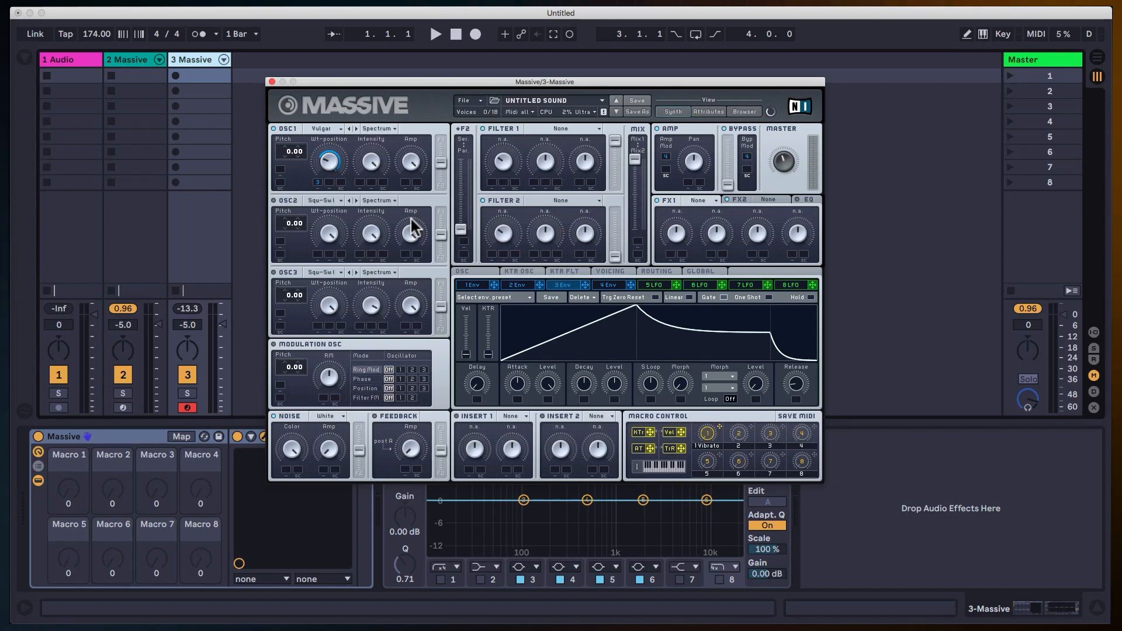
Raise the filters' serial/parallel fader to its upper end and display the signal routing.
left_click_drag(465, 230, 468, 139)
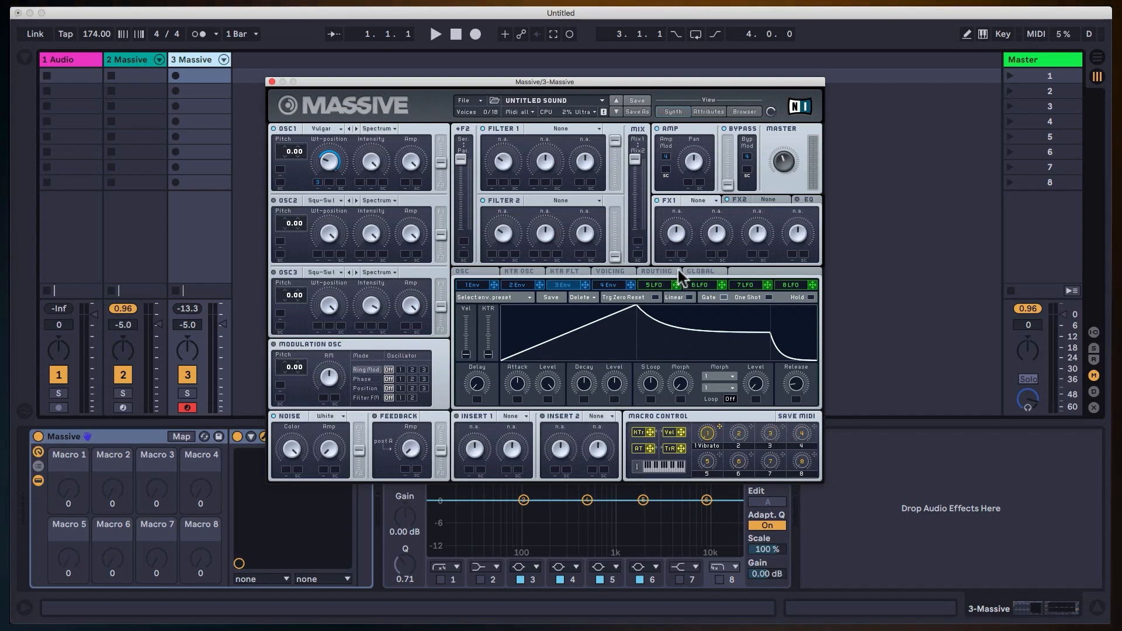
left_click(660, 272)
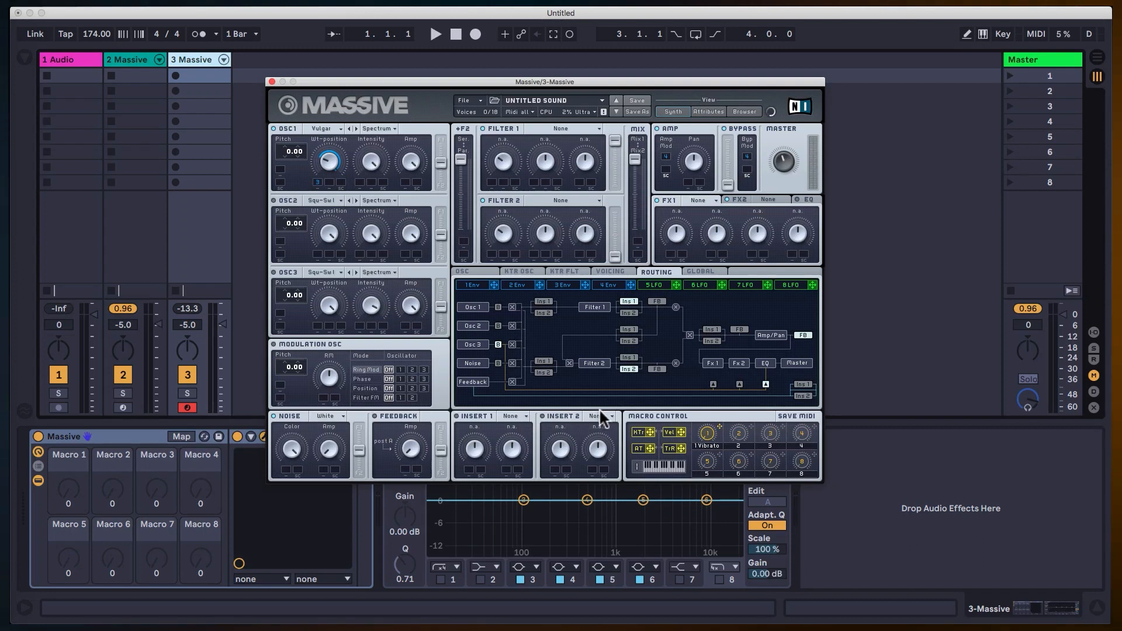
left_click(525, 413)
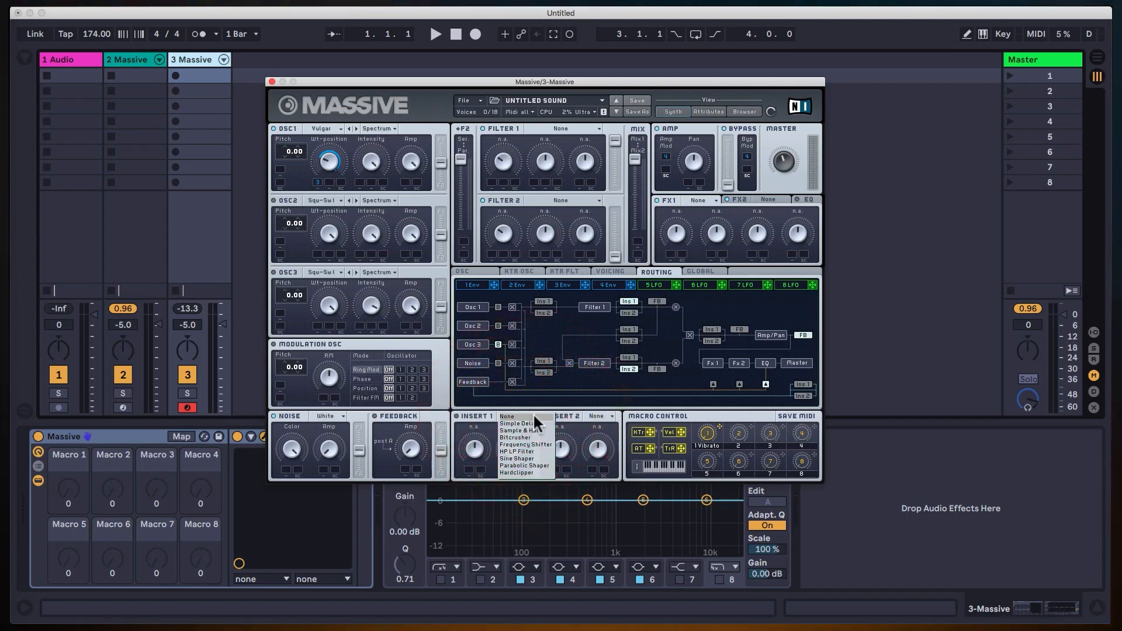
left_click(482, 404)
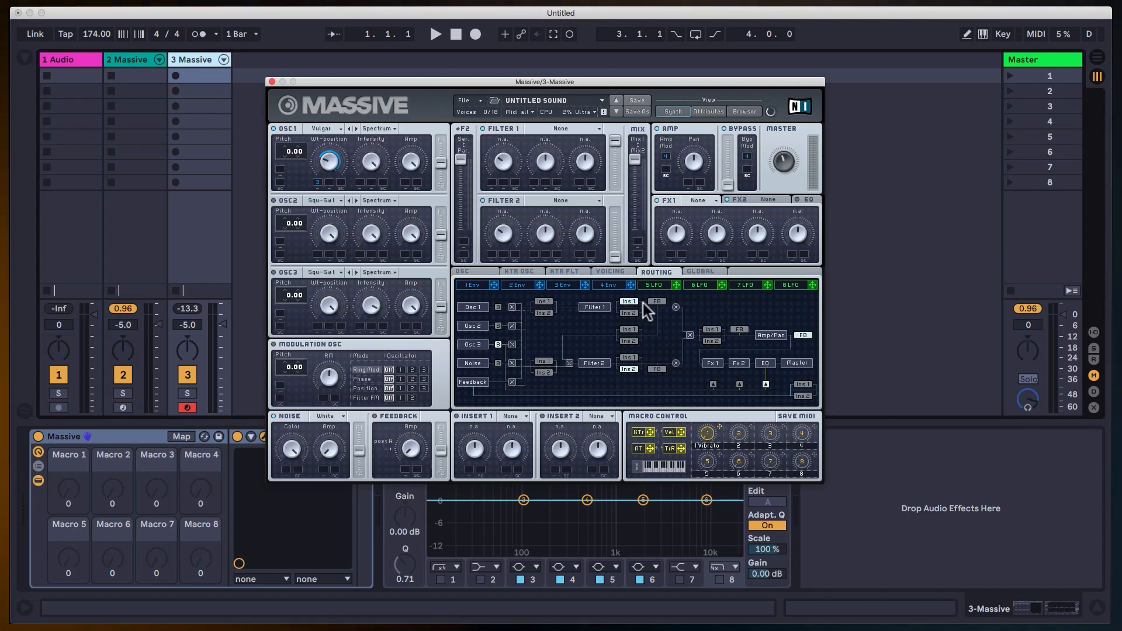
Try Insert 1 before Filter 1, before Amp/Pan and before Filter 2, returning it to its place after Filter 1.
left_click(544, 302)
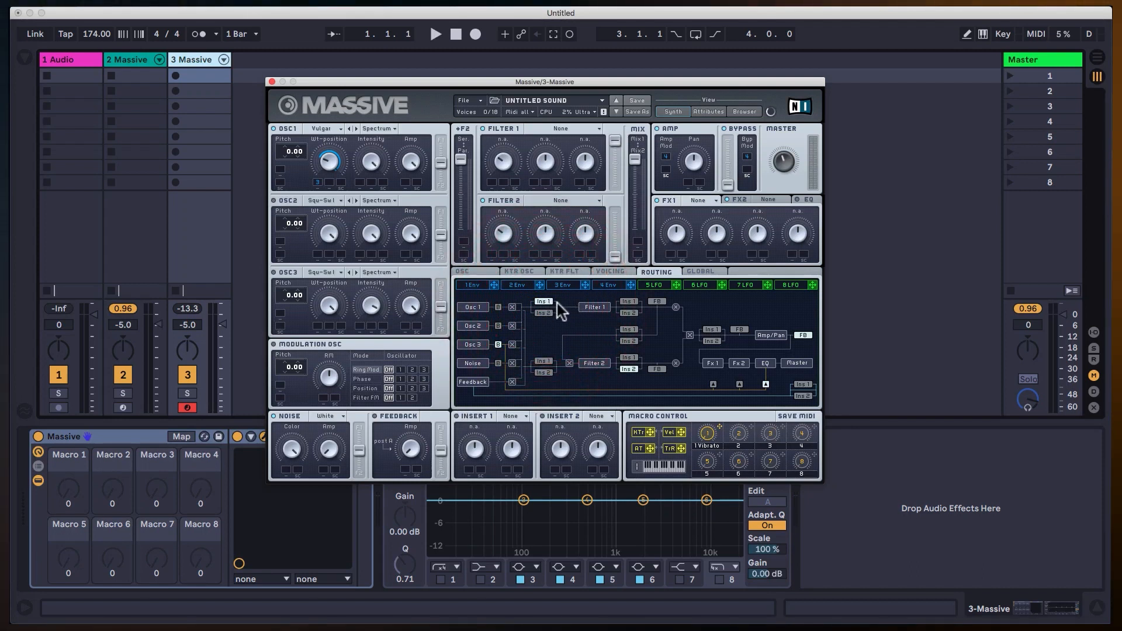
left_click(633, 302)
left_click(545, 306)
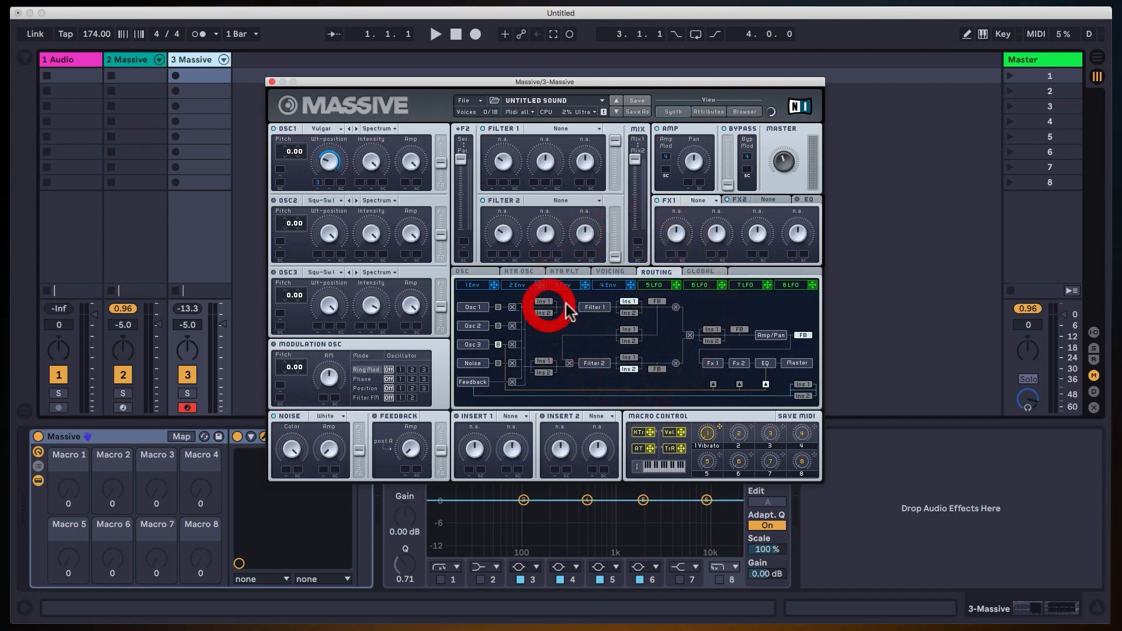
left_click(712, 330)
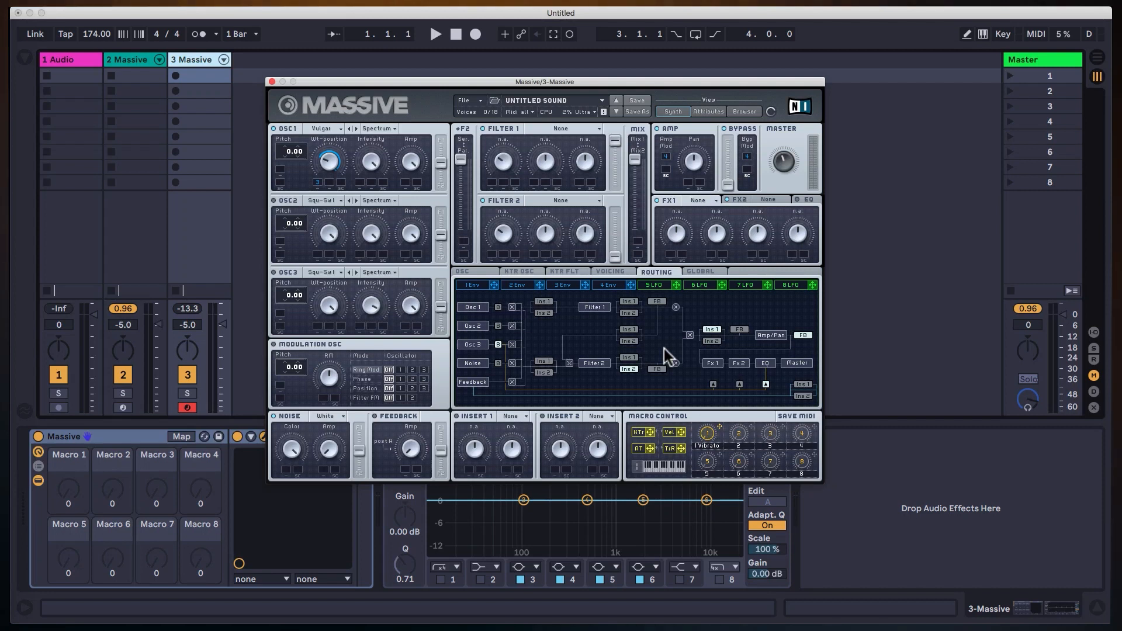
left_click(544, 360)
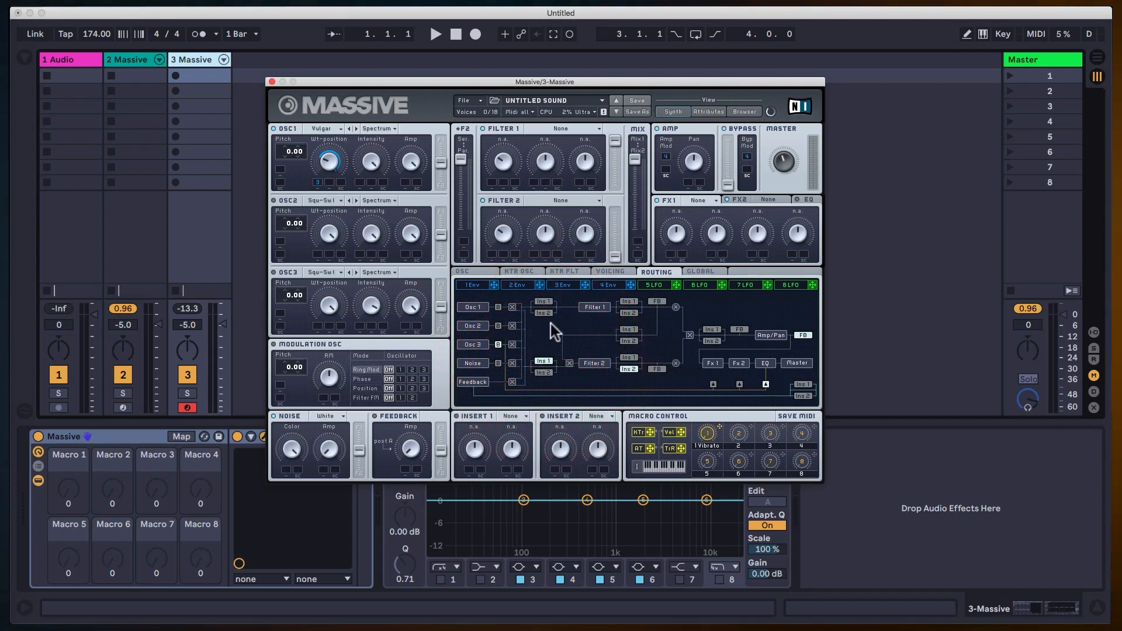
left_click(538, 303)
left_click(627, 301)
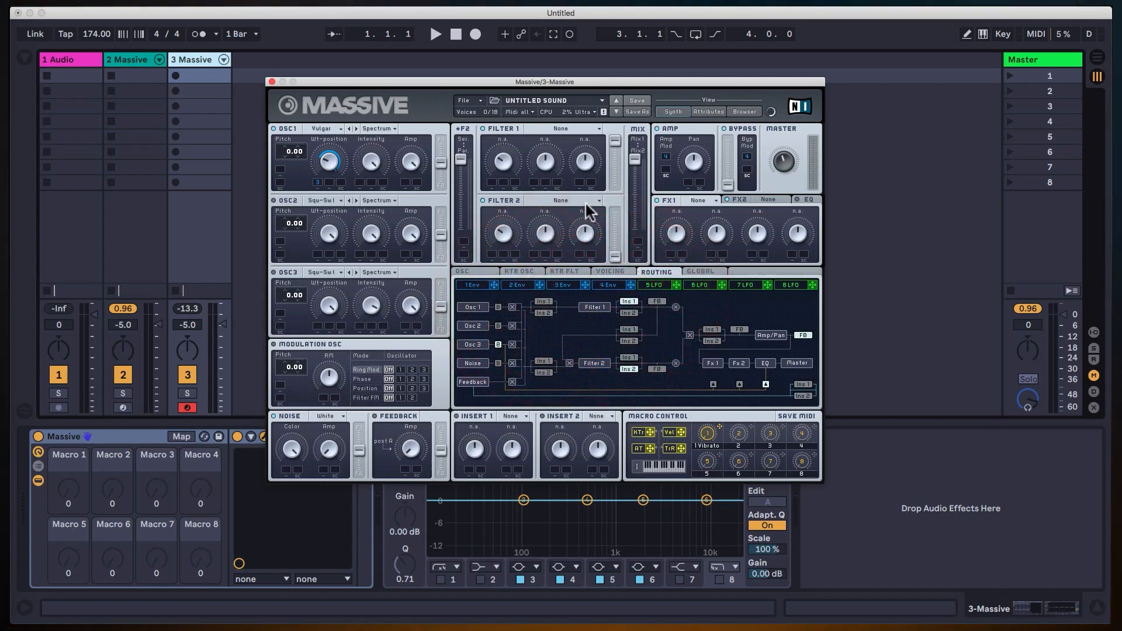
Switch off Filter 1 and Filter 2.
left_click(482, 128)
left_click(483, 200)
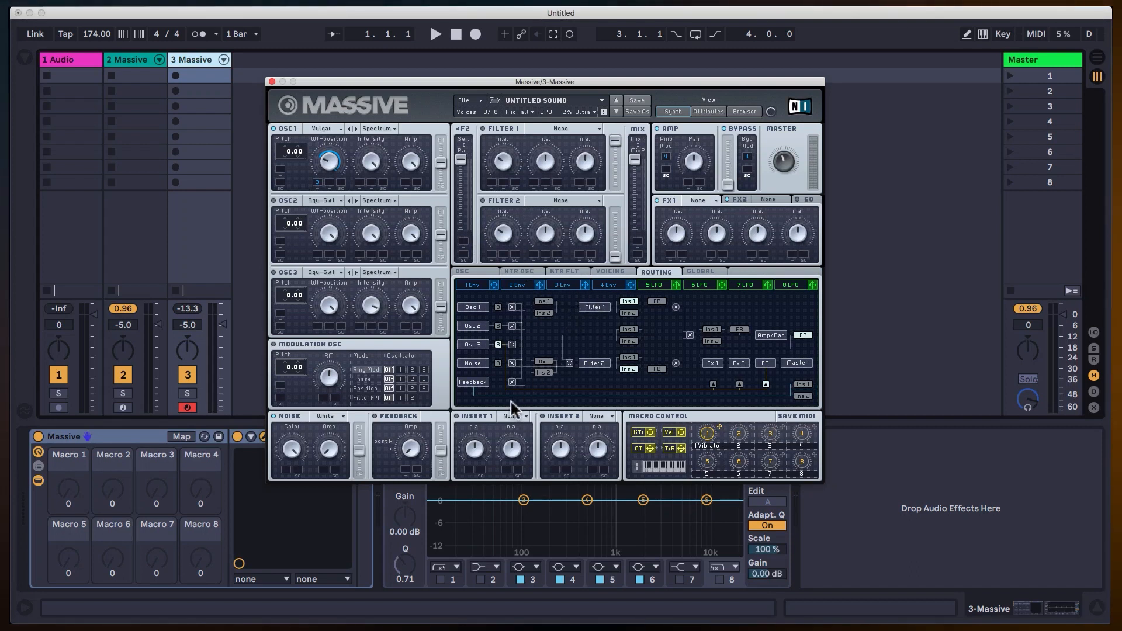
Switch on Insert 1 and set its effect to Sine Shaper.
left_click(462, 416)
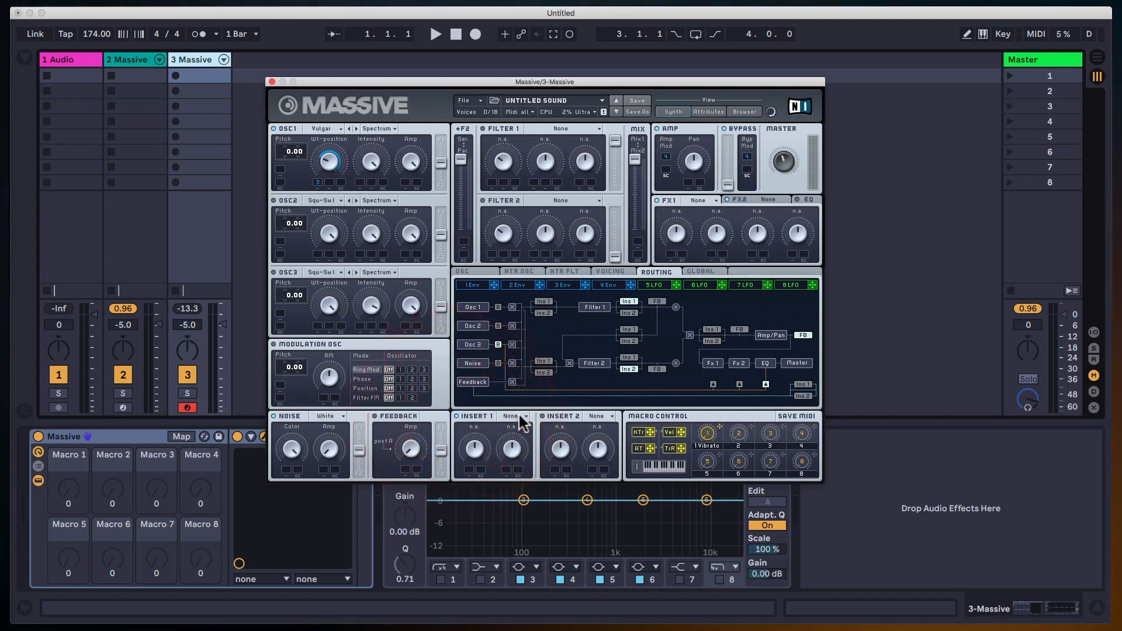
left_click(519, 415)
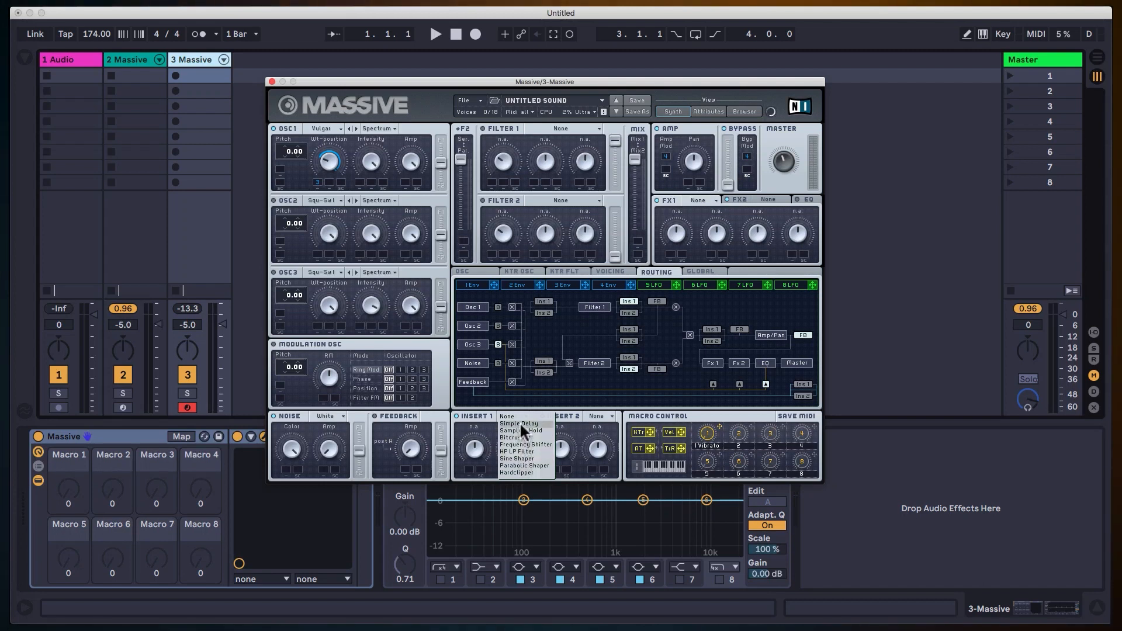
left_click(524, 457)
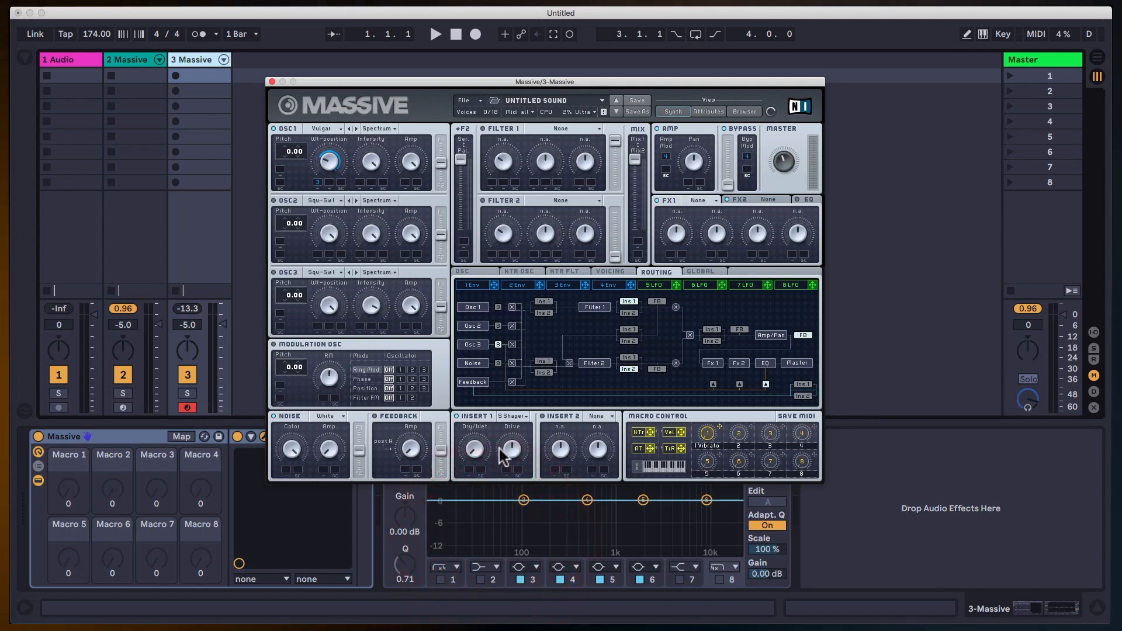
Turn up the Sine Shaper's Dry/Wet and Drive on Insert 1 while auditioning the sound.
left_click_drag(517, 450, 536, 563)
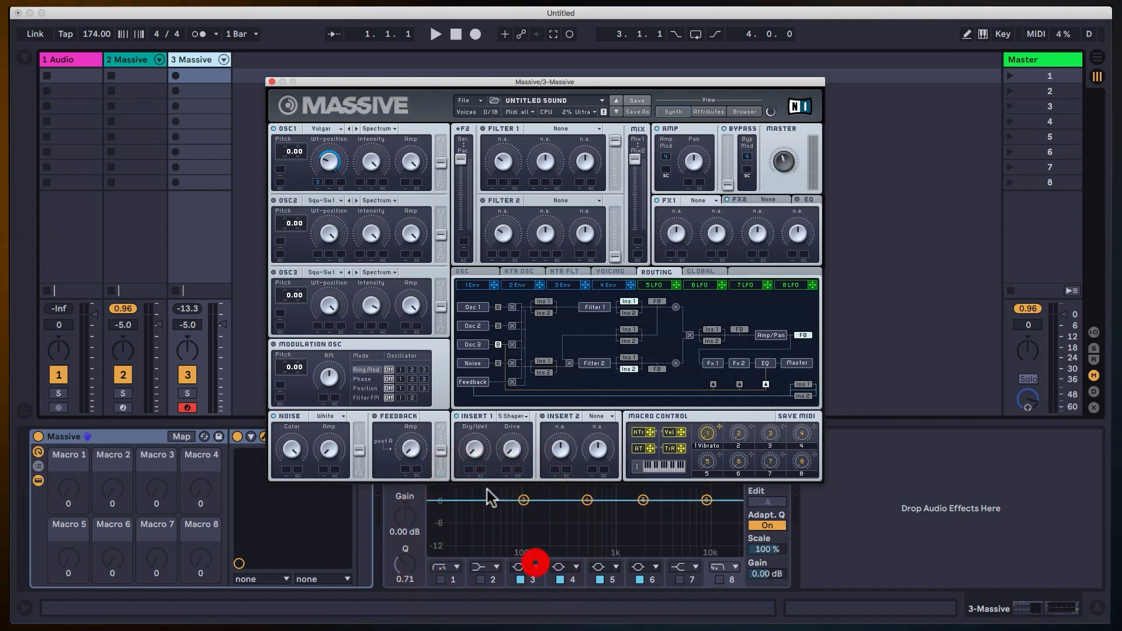
left_click(481, 394)
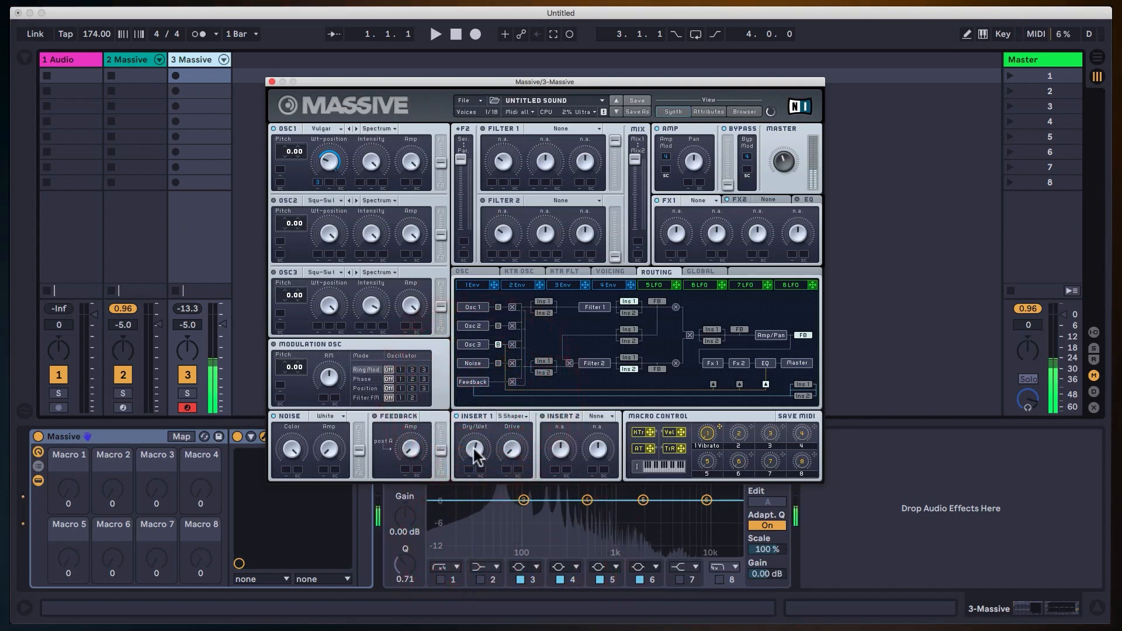
left_click_drag(511, 449, 518, 383)
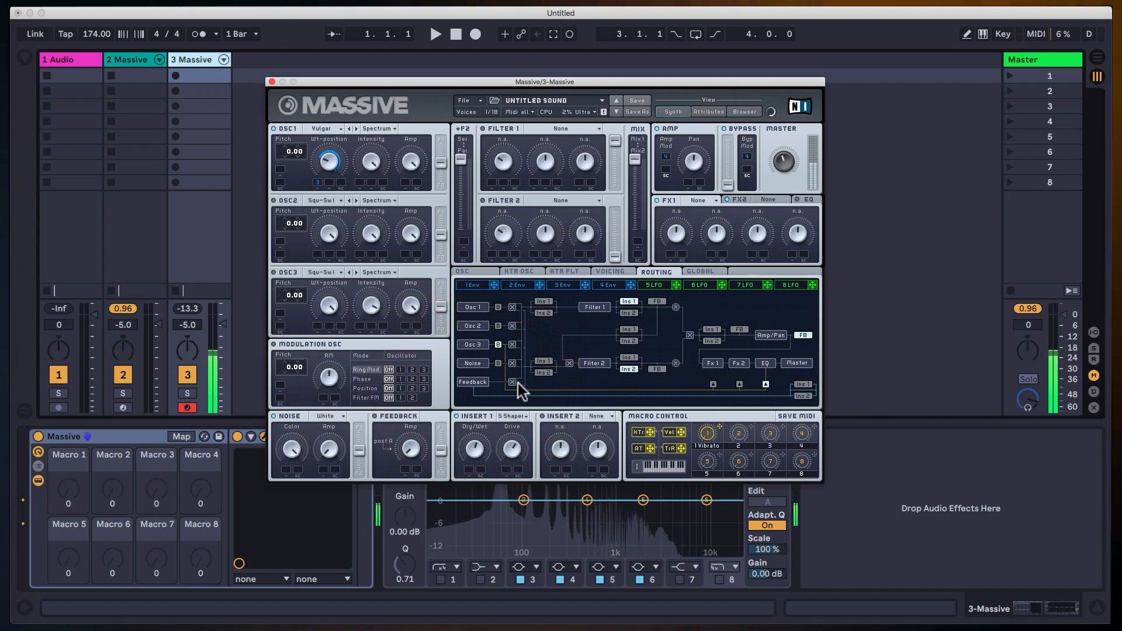
left_click(527, 351)
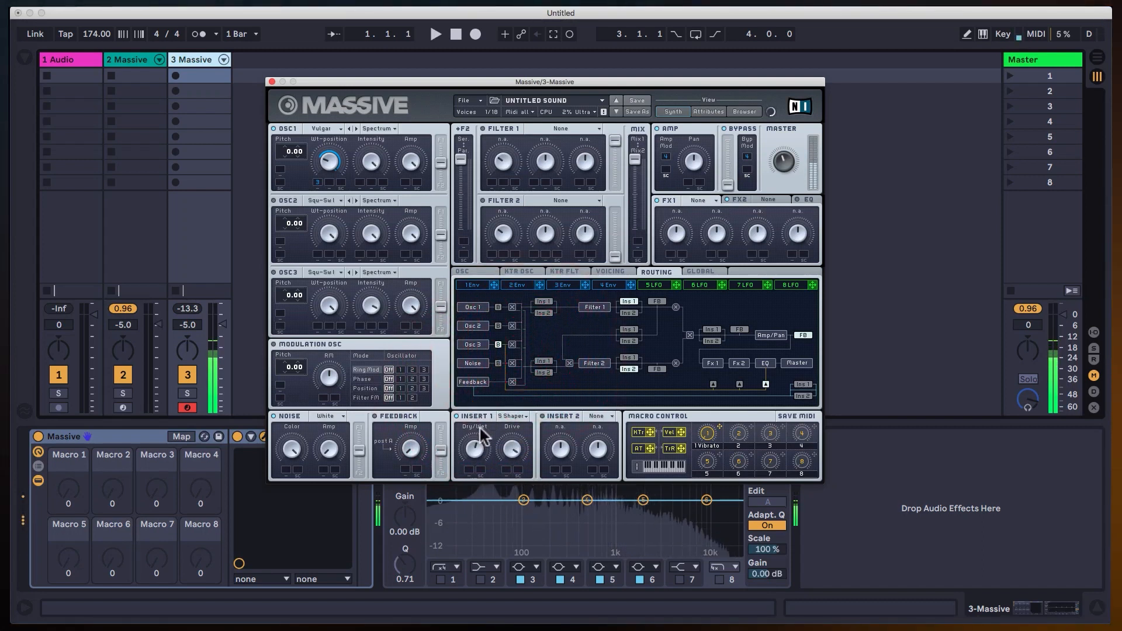
left_click(494, 366)
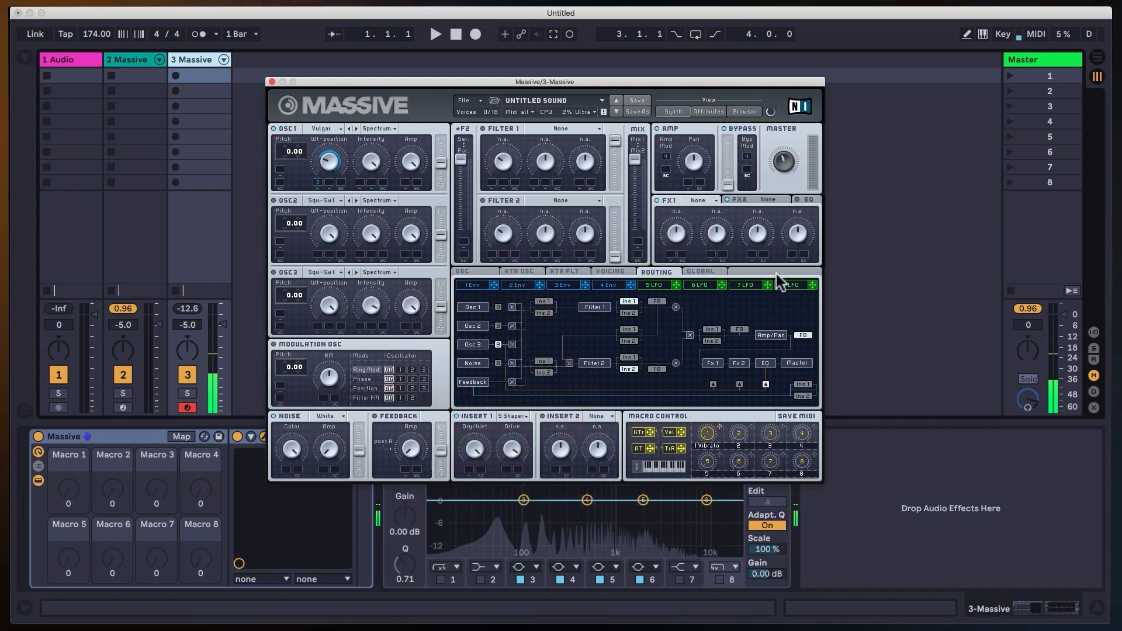
Set the voicing to Monophon with 3 unisono voices, and enable a wide Pan Position spread.
left_click(611, 271)
left_click_drag(500, 327, 502, 322)
left_click(506, 350)
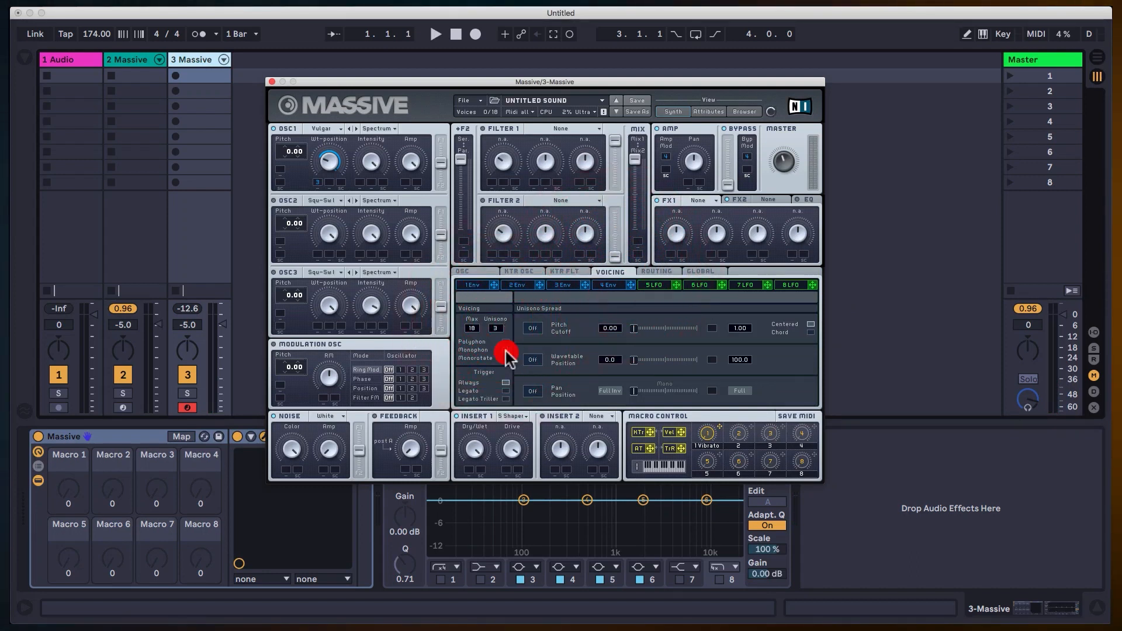
left_click(538, 392)
left_click_drag(640, 388, 786, 386)
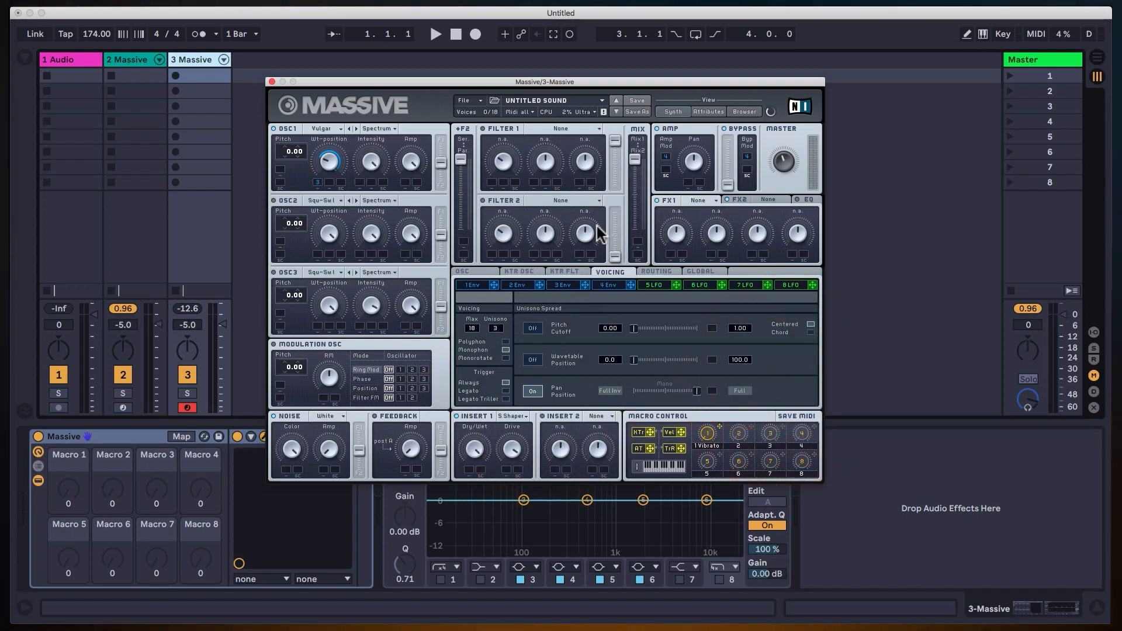
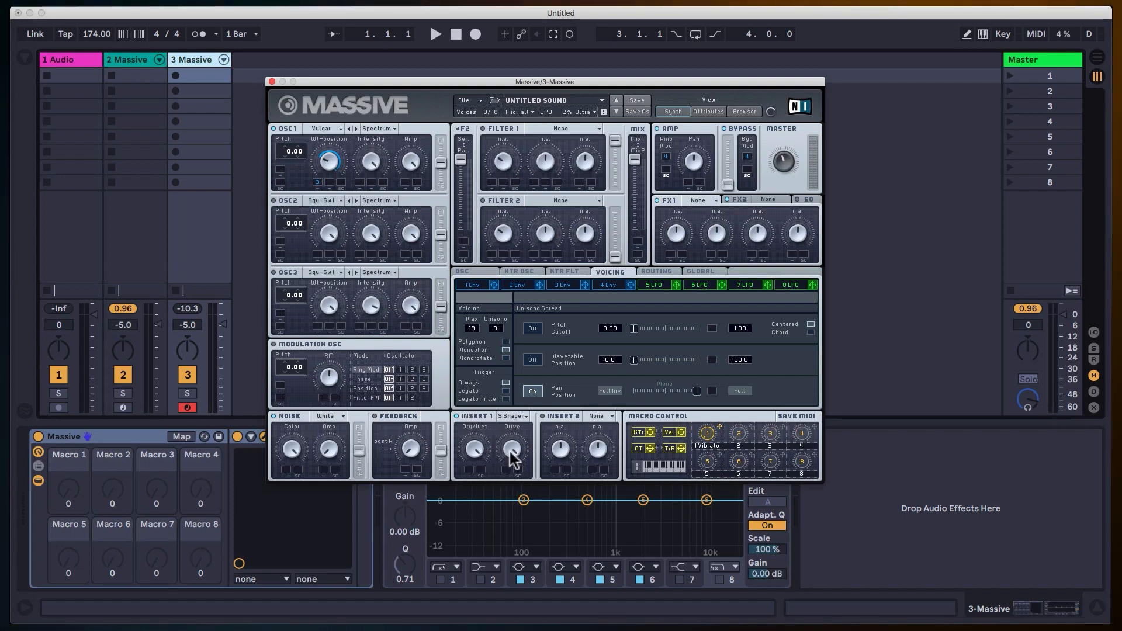
Lower the Drive on Insert 1, assign velocity as its modulation source, and set the modulation range while auditioning.
left_click(520, 511)
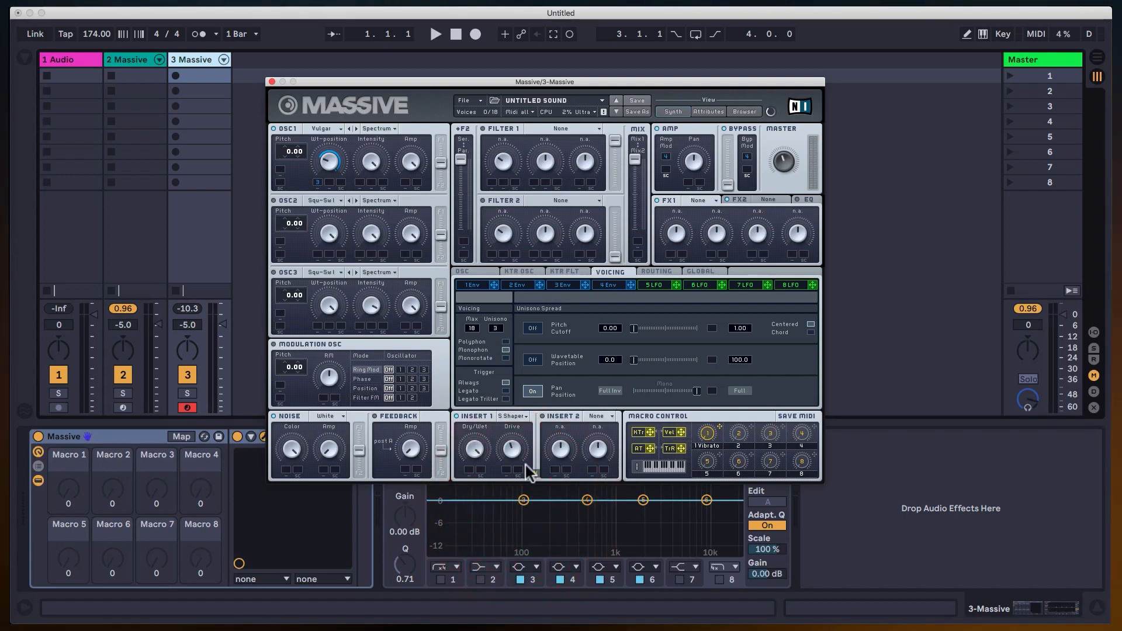
left_click(507, 470)
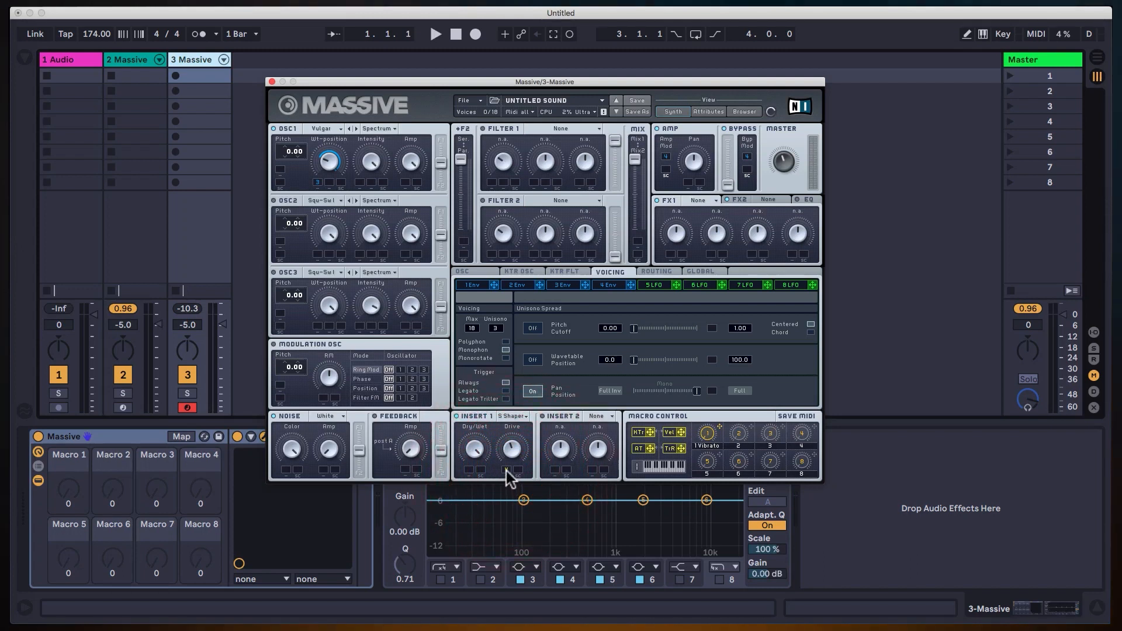
left_click(514, 430)
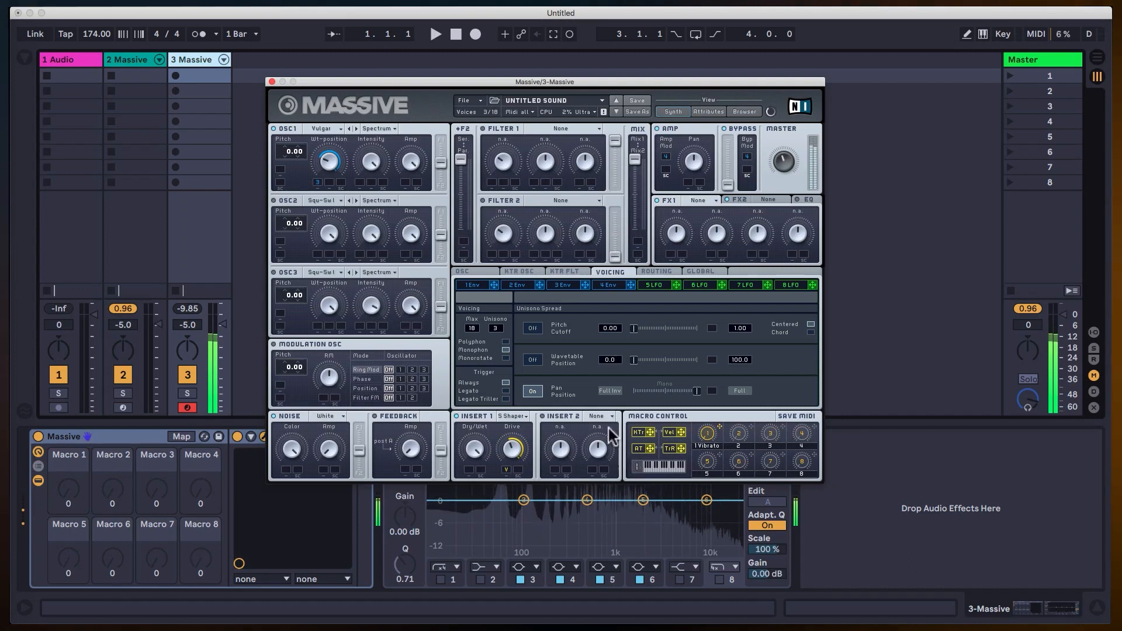
left_click_drag(513, 451, 508, 468)
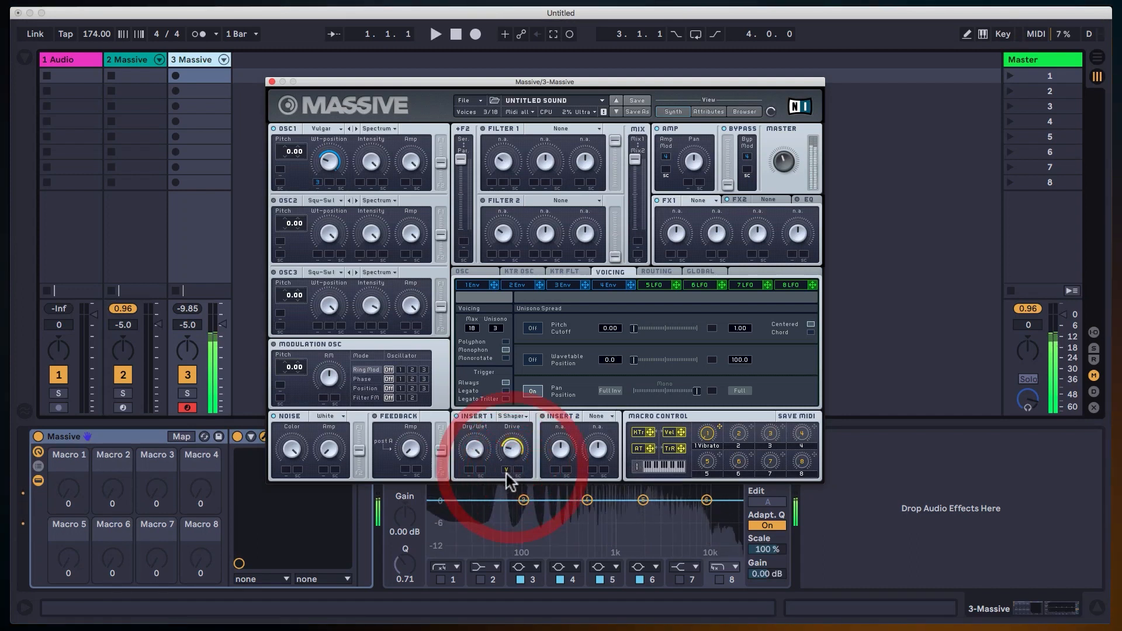
Try the Parabolic Shaper and the Hardclipper on Insert 1, toggling the insert off and on to compare the sound.
left_click(519, 411)
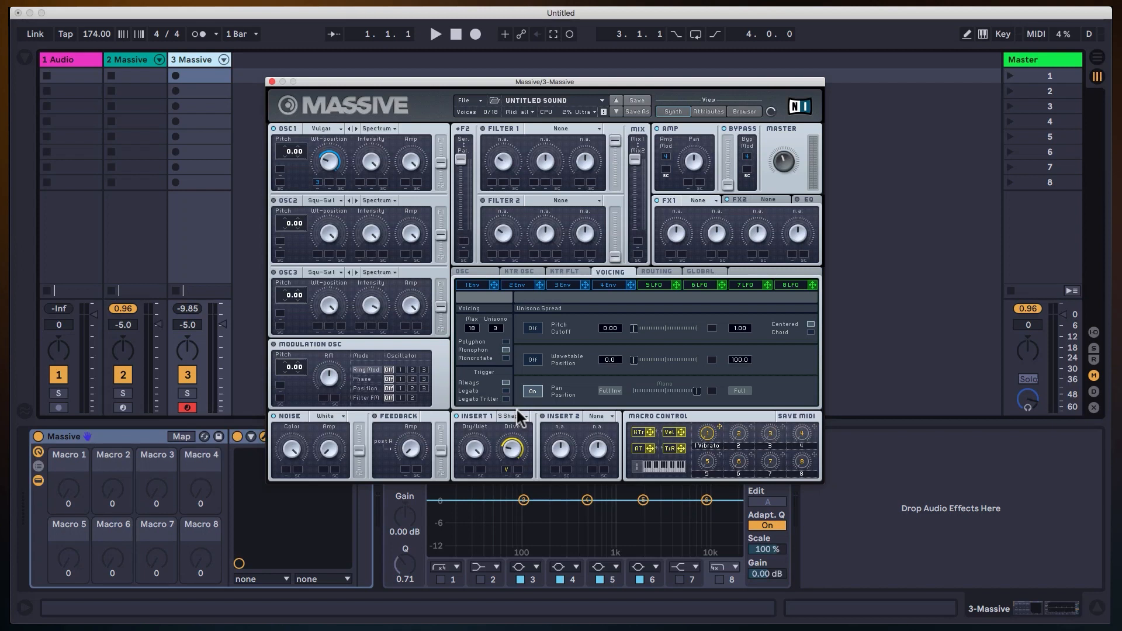
left_click(524, 415)
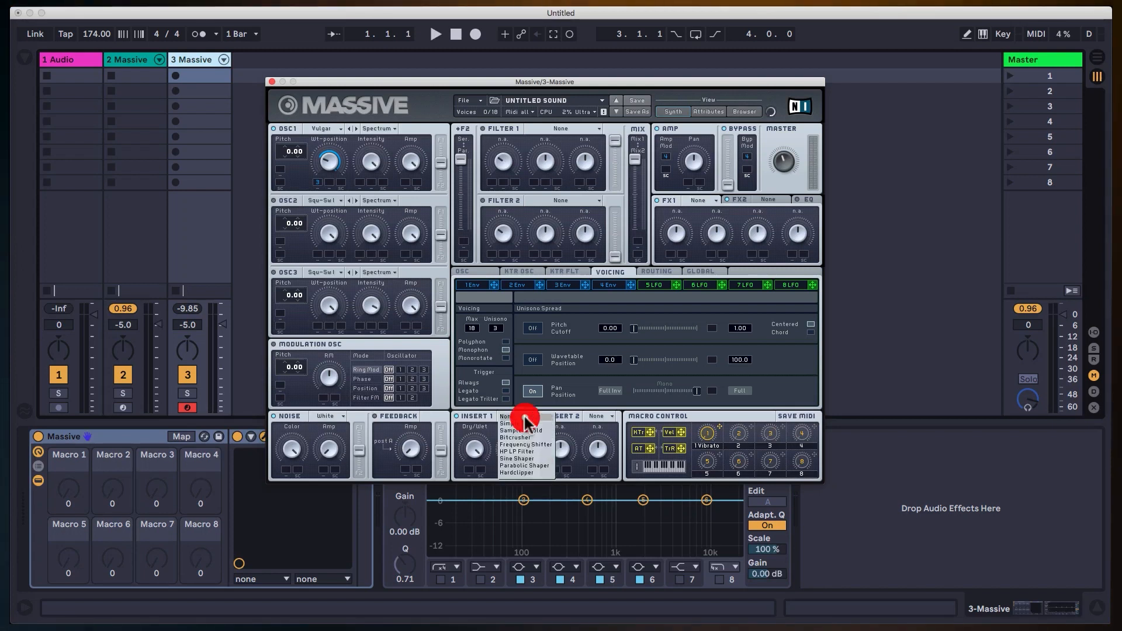
left_click(529, 465)
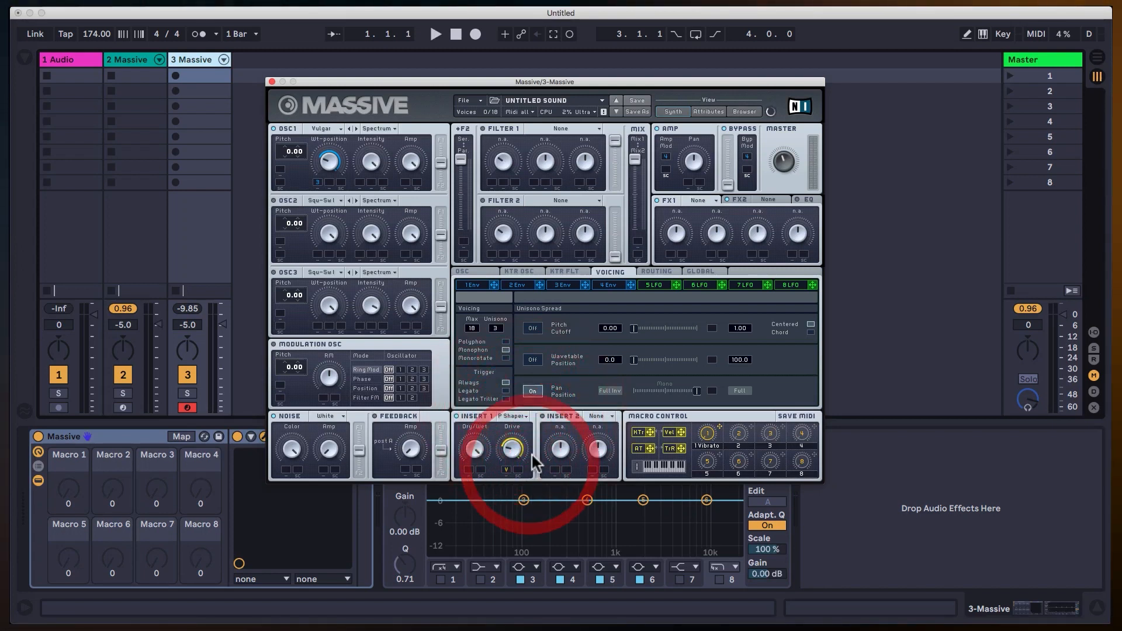
left_click(456, 414)
left_click(456, 413)
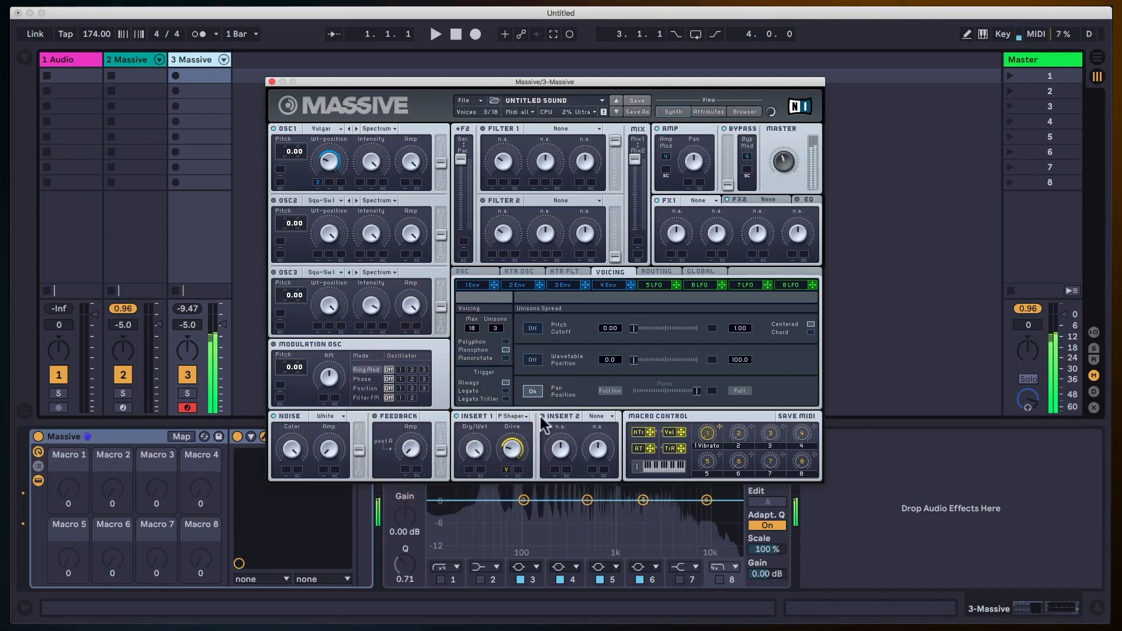
left_click(514, 416)
left_click(524, 472)
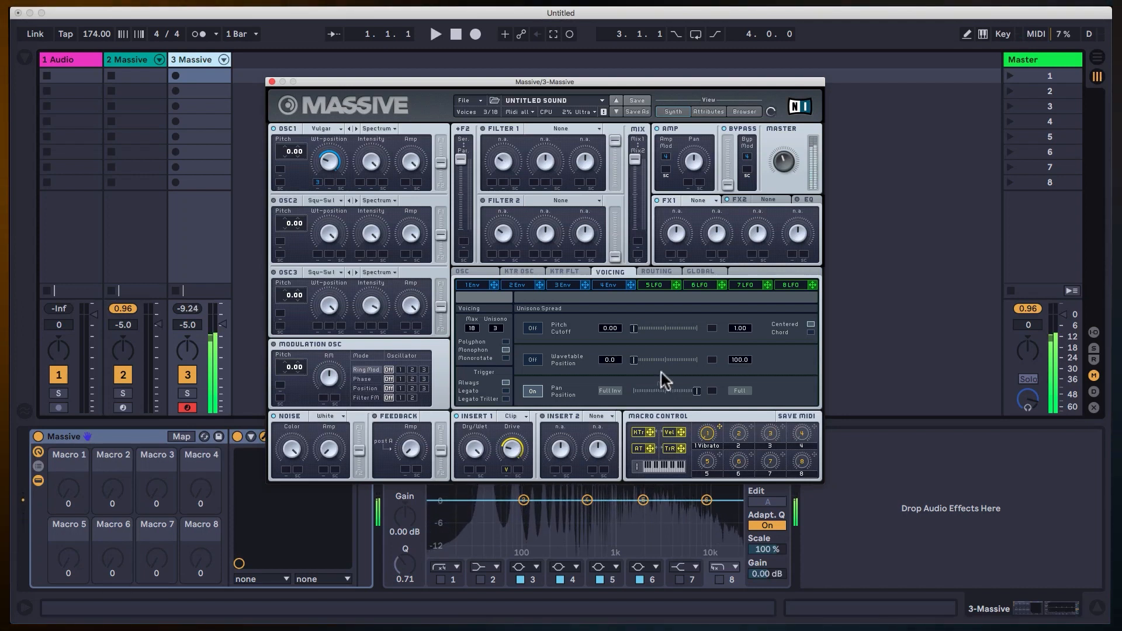
Route Insert 2 after the filter mix, ahead of the Amp/Pan stage, and set Insert 1's effect to Sine Shaper.
left_click(666, 272)
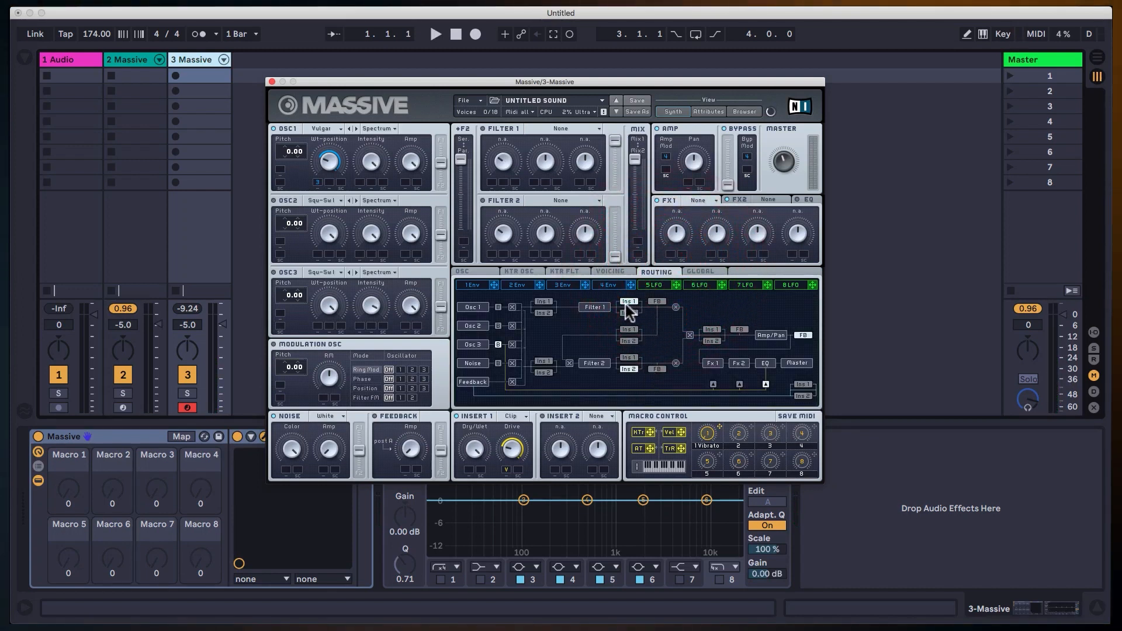
left_click(713, 339)
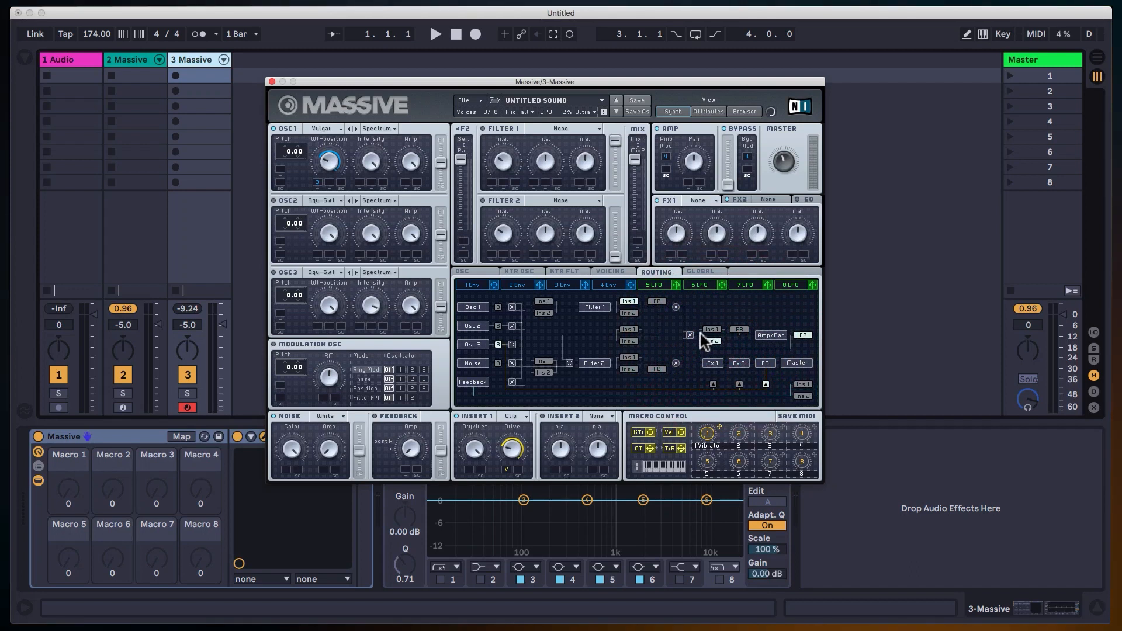
left_click(522, 412)
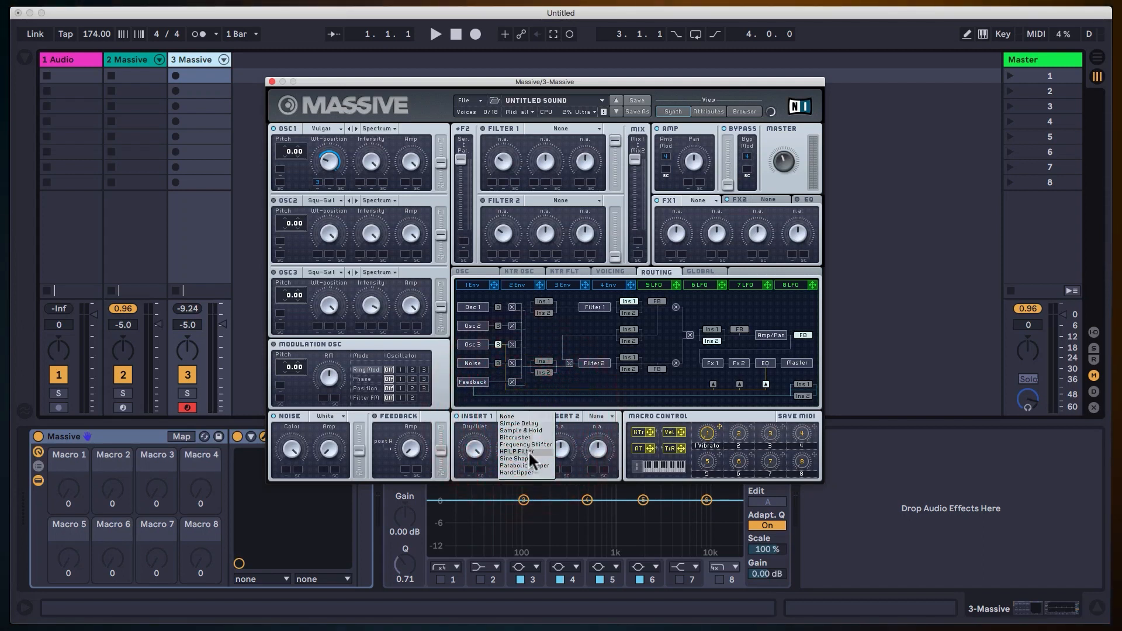
left_click(528, 457)
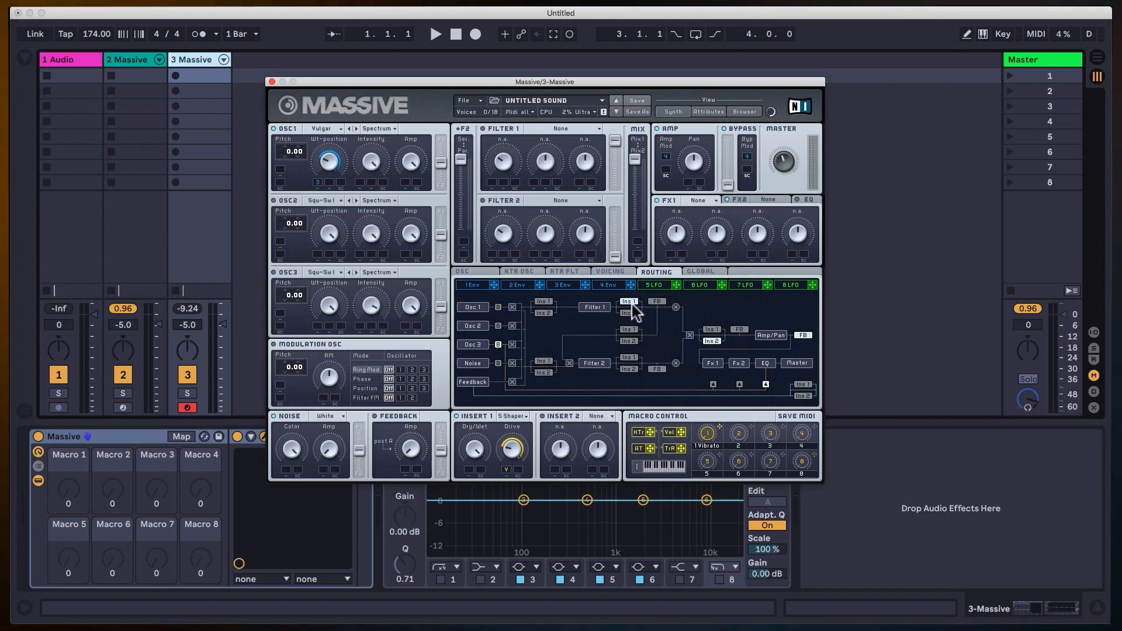
Switch on Insert 2 with the Parabolic Shaper and turn up its Dry/Wet and Drive while auditioning.
left_click(542, 415)
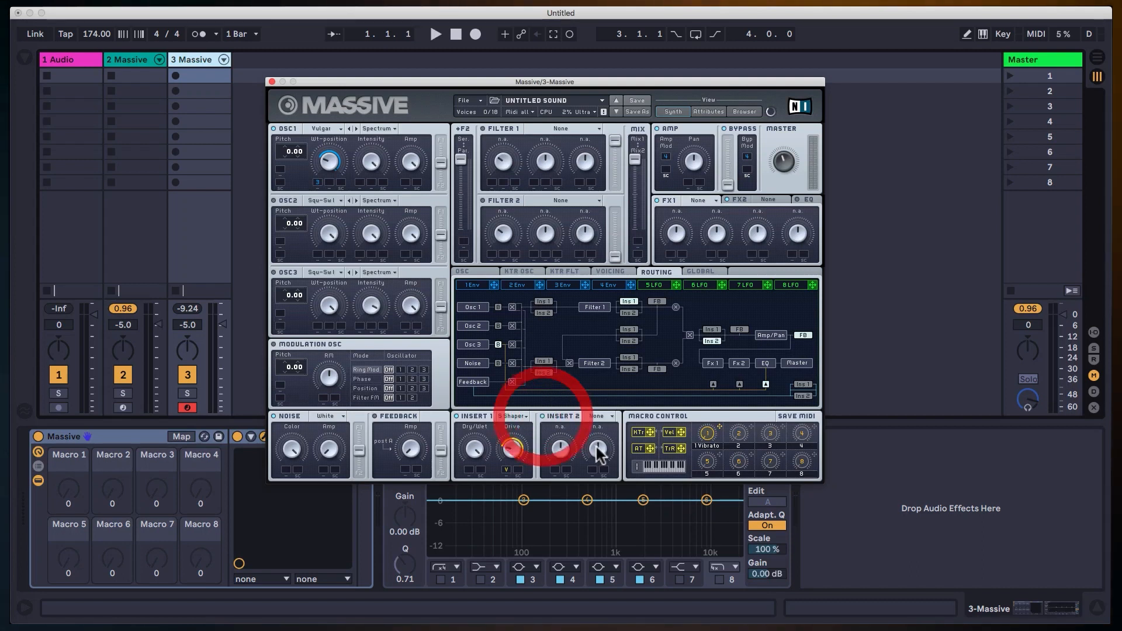
left_click(596, 417)
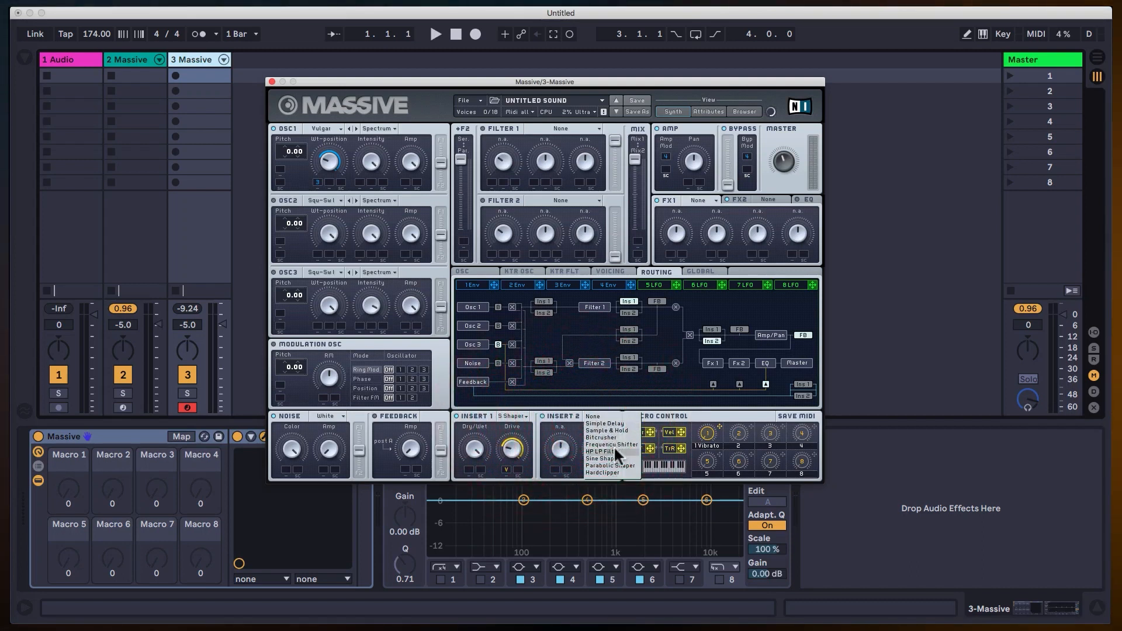
left_click(612, 465)
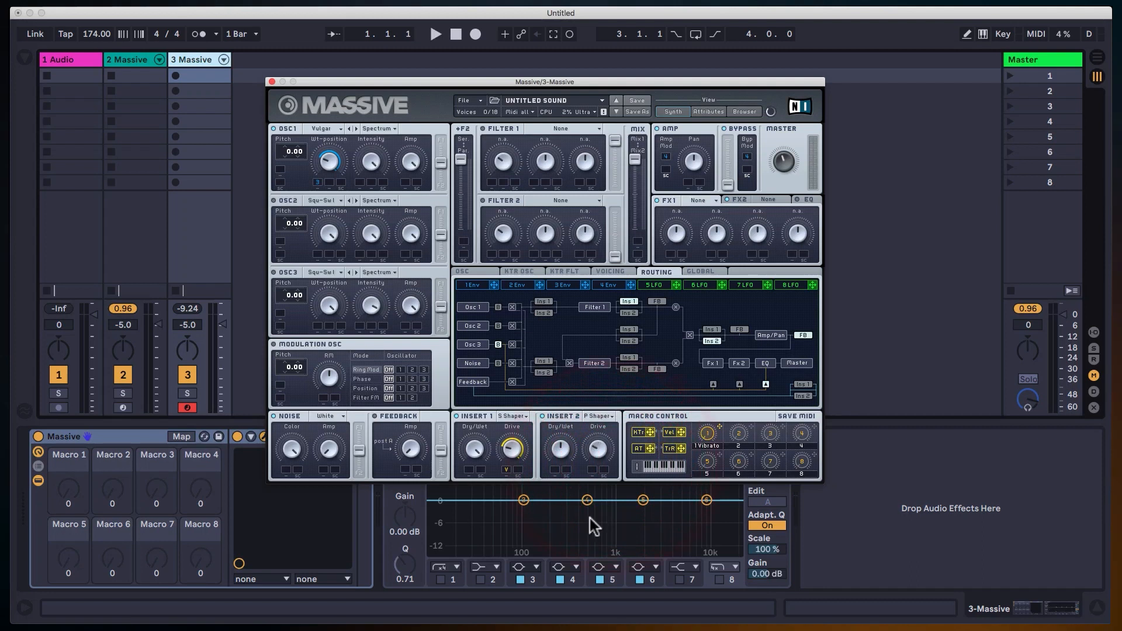
left_click_drag(561, 456, 571, 325)
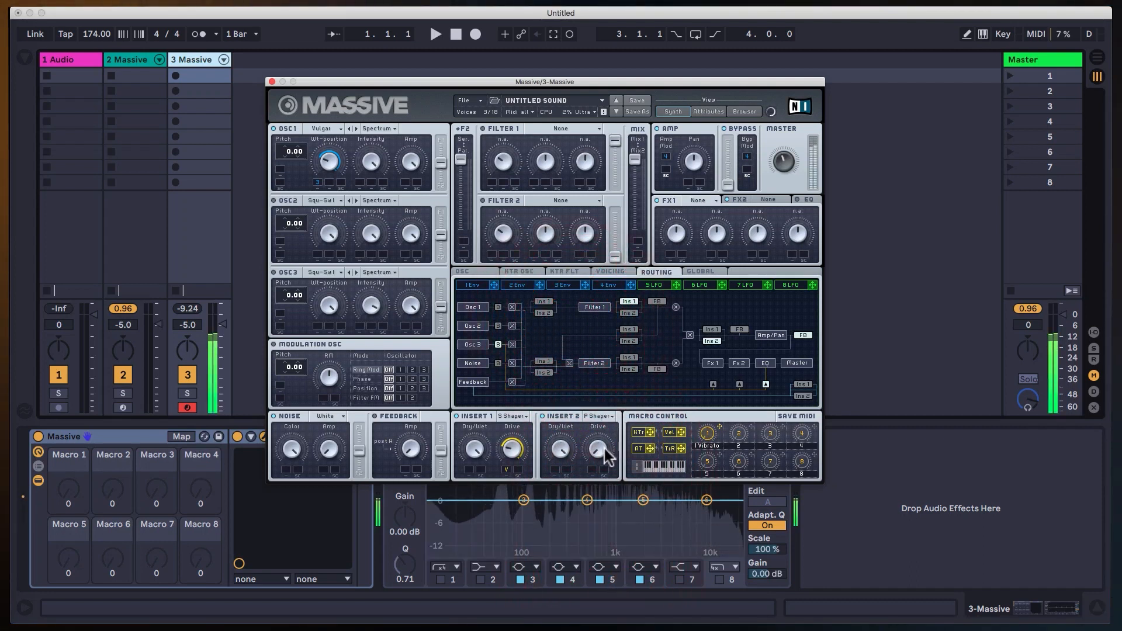
left_click(611, 327)
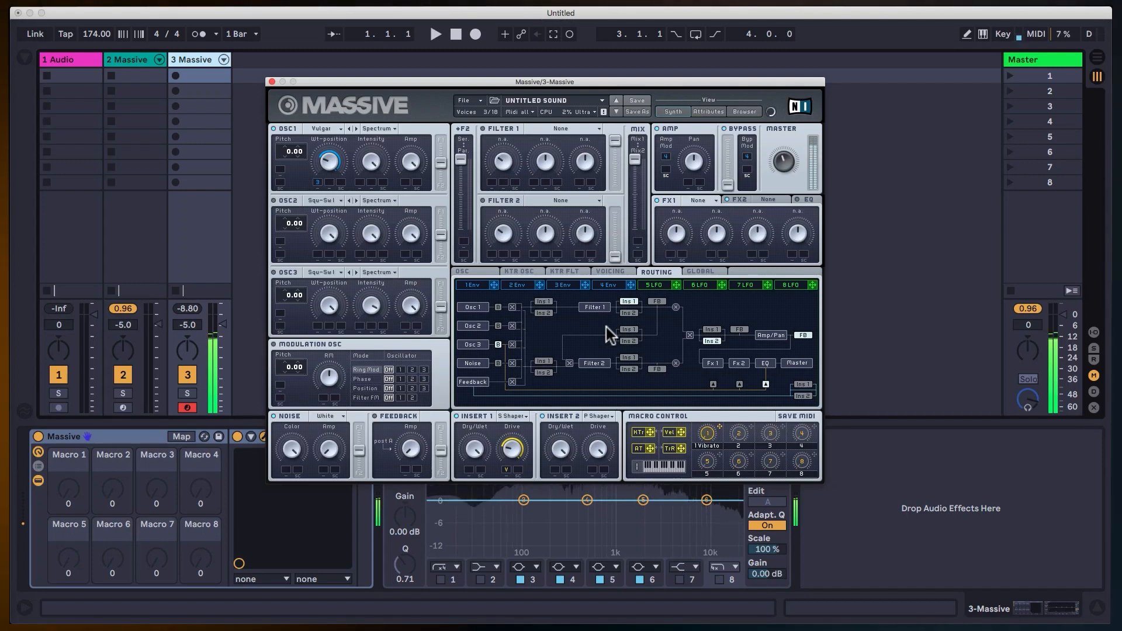
left_click(470, 272)
left_click(483, 424)
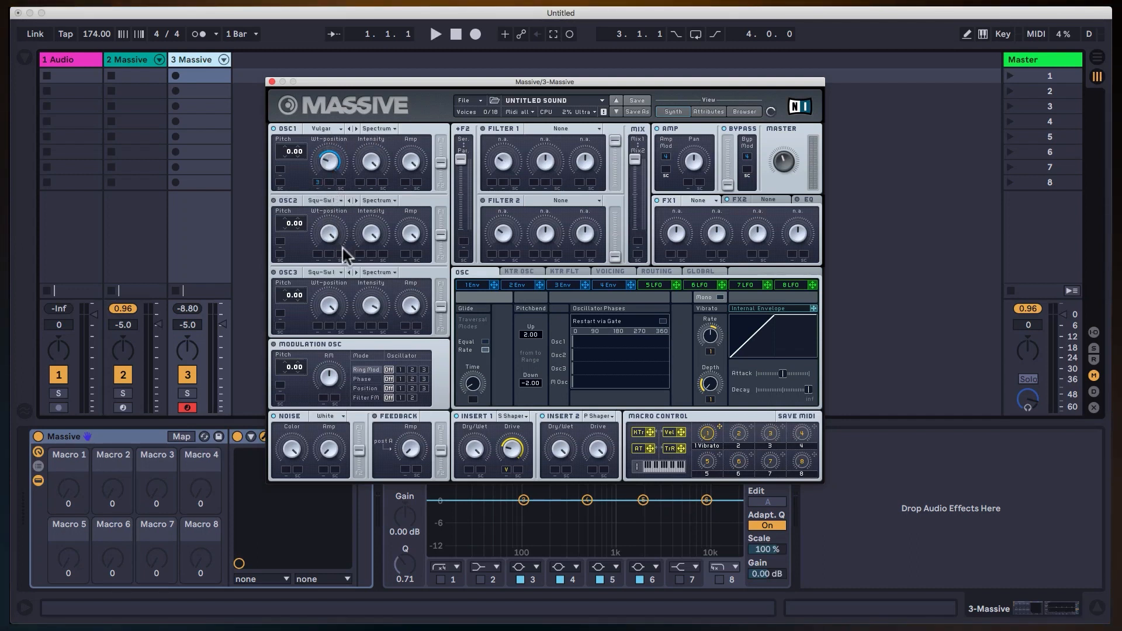
Raise the Vel amount of envelope 3 fully and lengthen its attack while auditioning the sound.
left_click(566, 286)
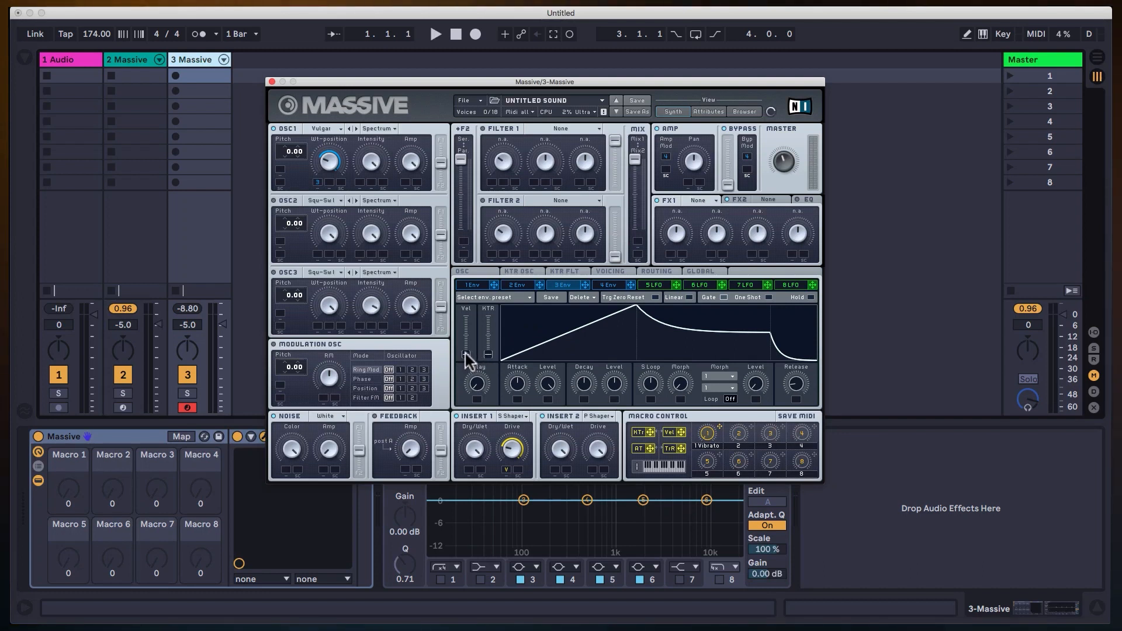
left_click_drag(464, 350, 465, 301)
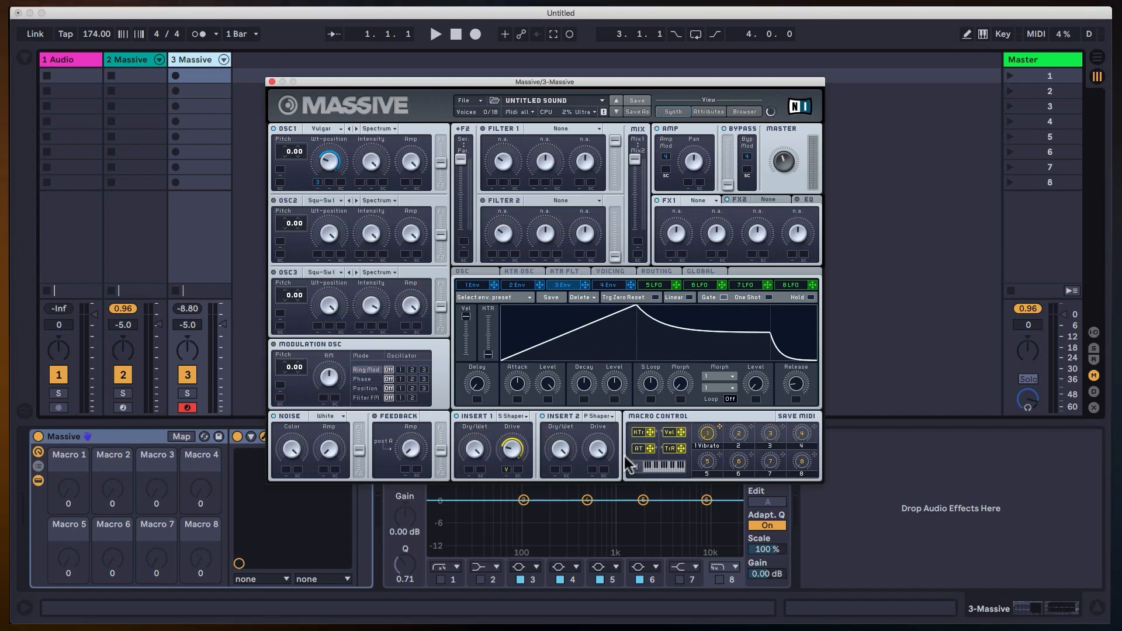
left_click(661, 469)
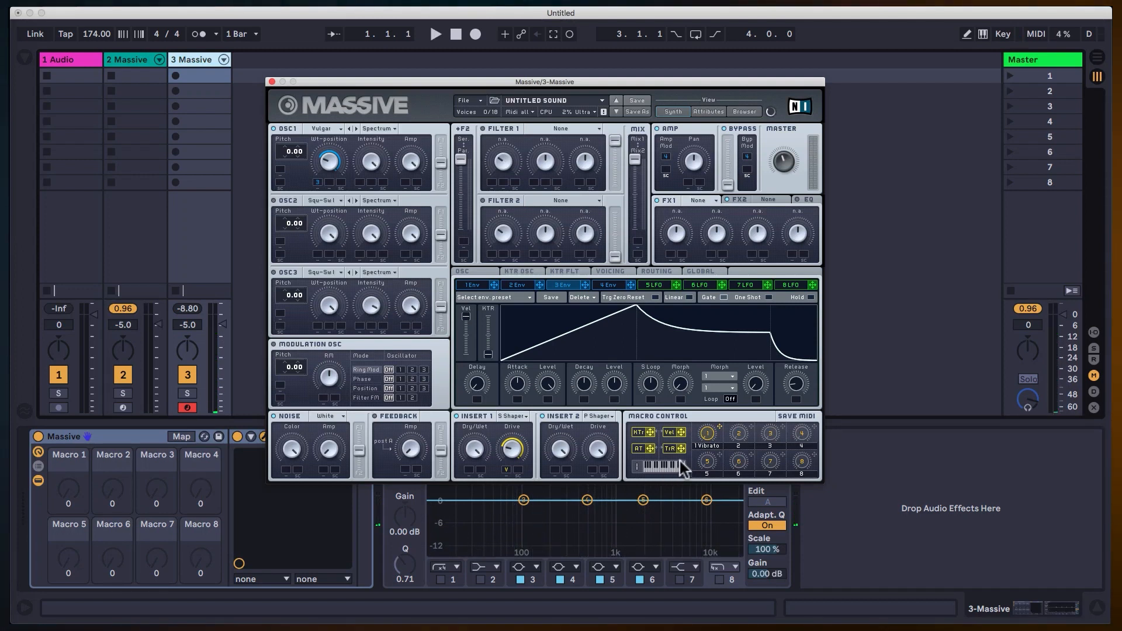
left_click(679, 460)
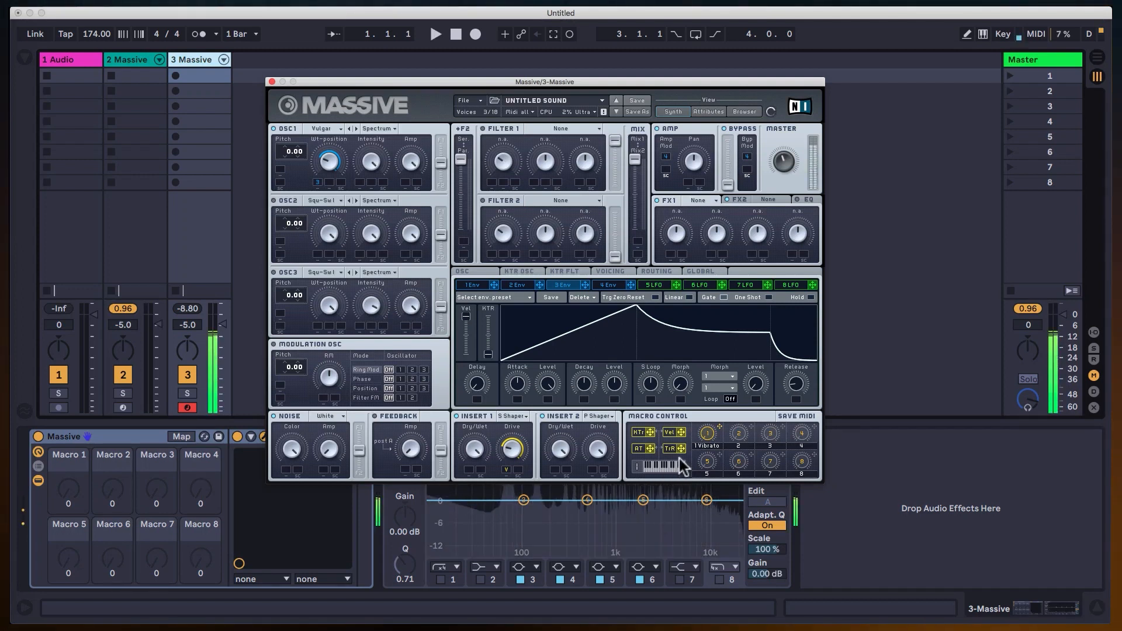
left_click_drag(516, 383, 521, 370)
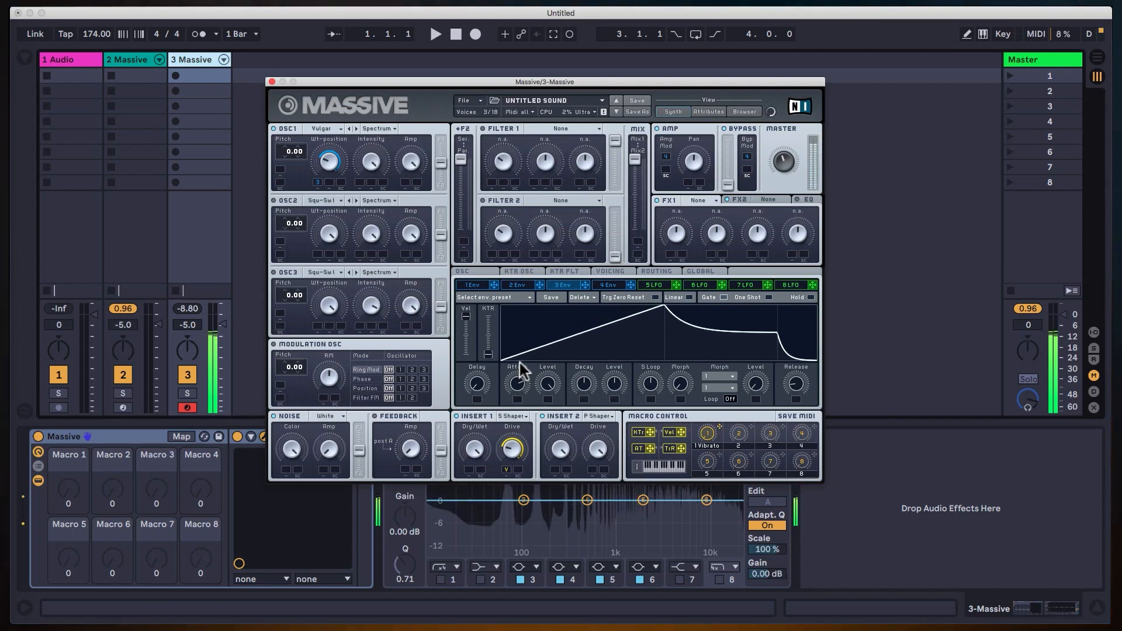
left_click(518, 368)
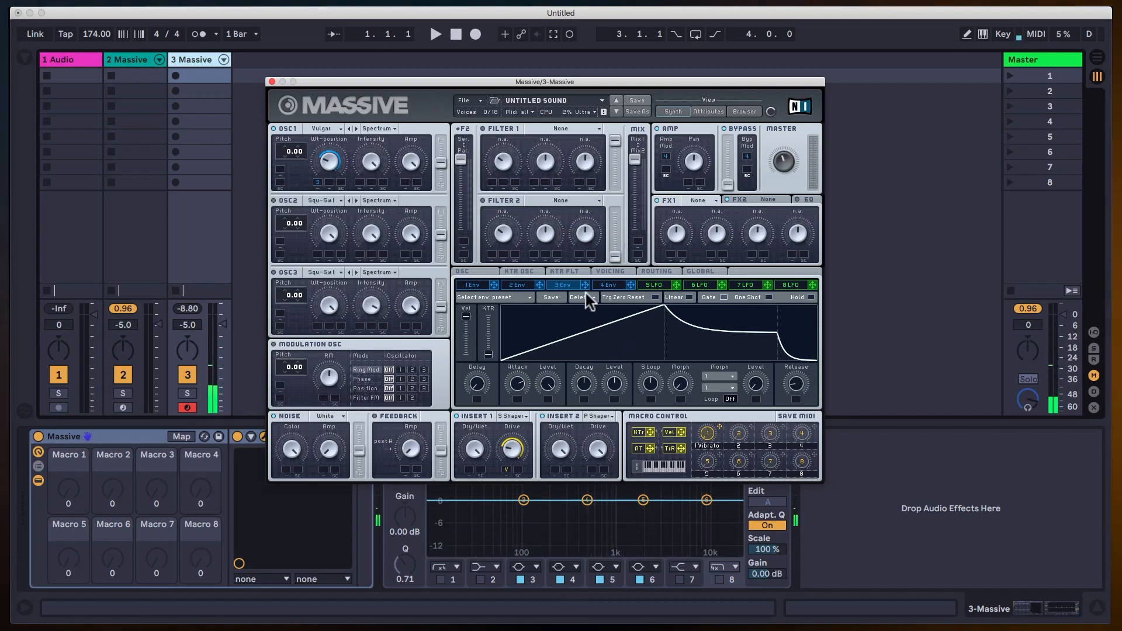
Lower the Drive on Insert 2, assign velocity as its modulation source, and set the modulation range.
left_click(603, 495)
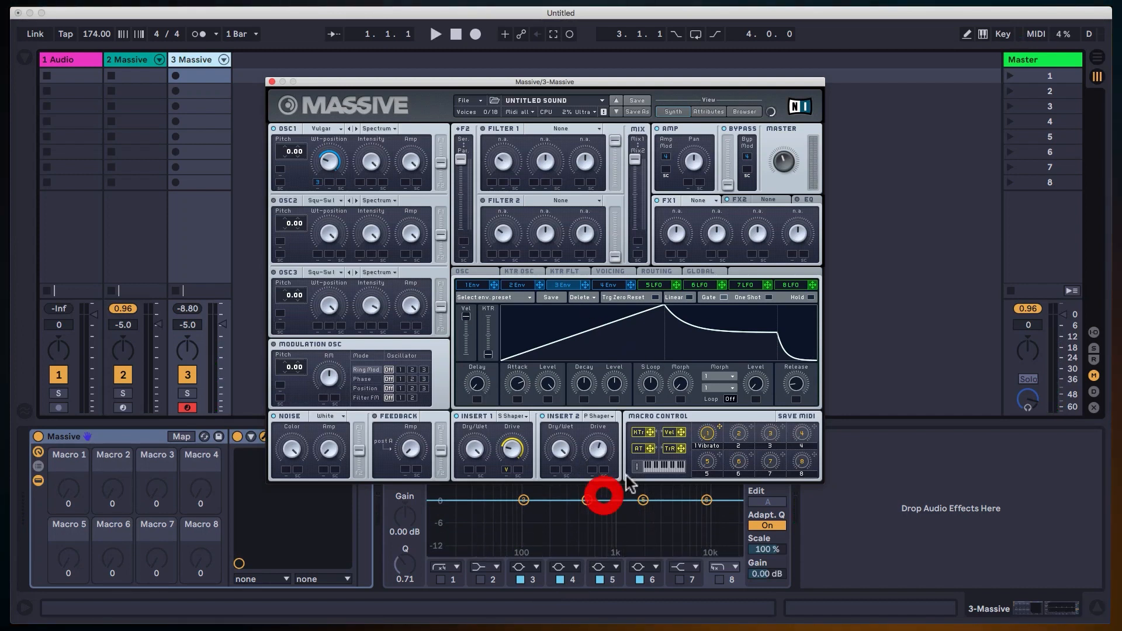
left_click(598, 448)
left_click(596, 471)
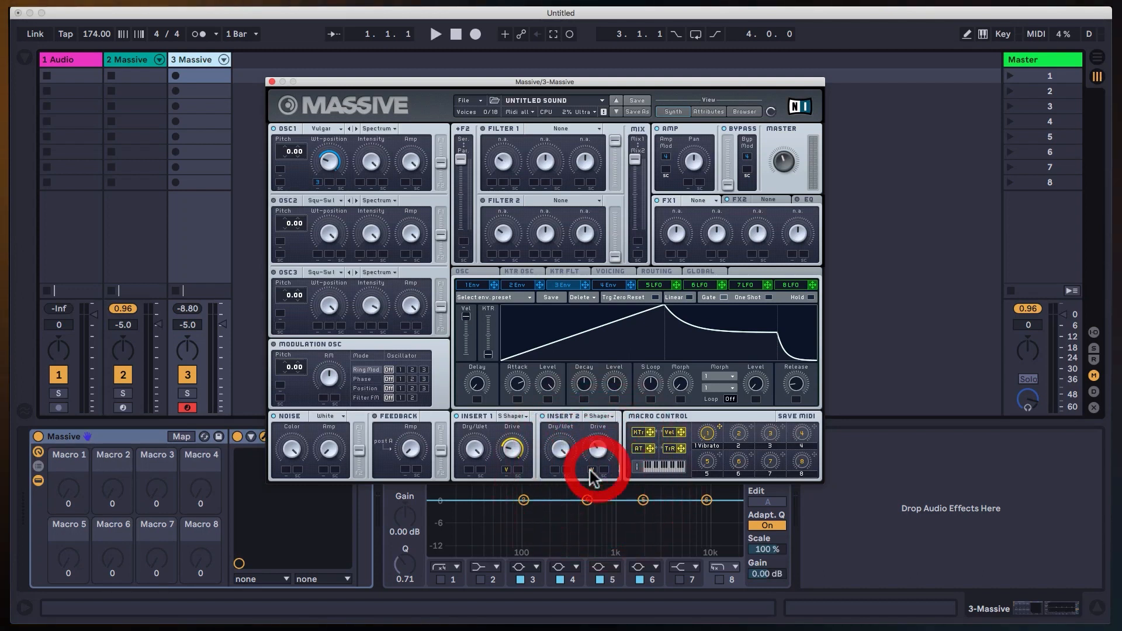
left_click(587, 434)
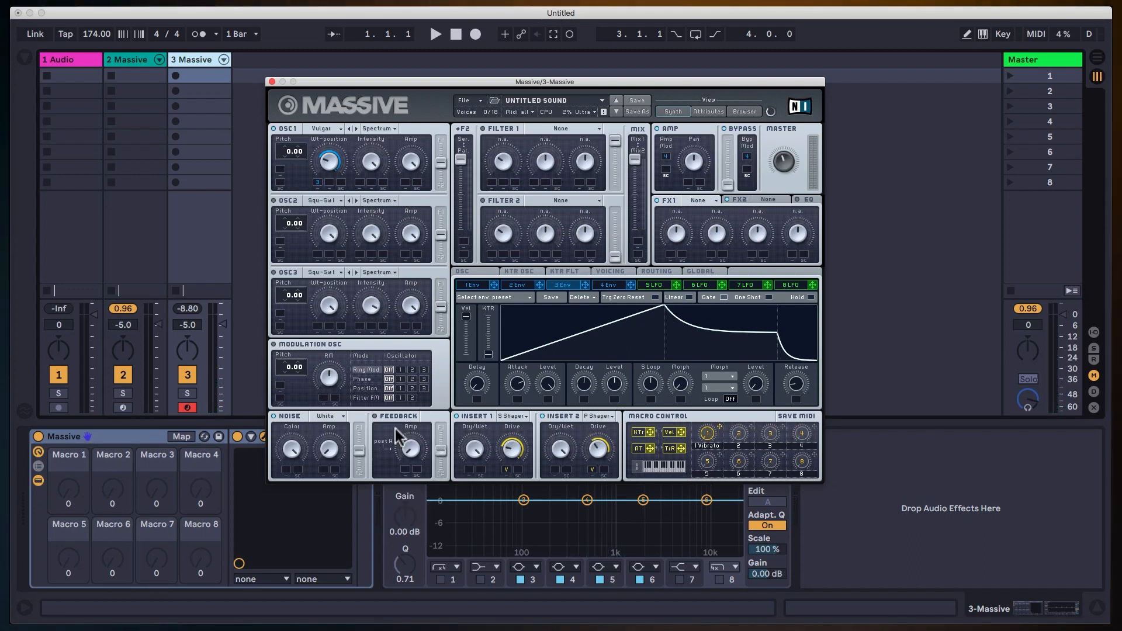
Switch on OSC2 with the Sin-Square wavetable, turn its Wt-position down, and set its pitch to -12.00.
left_click(274, 201)
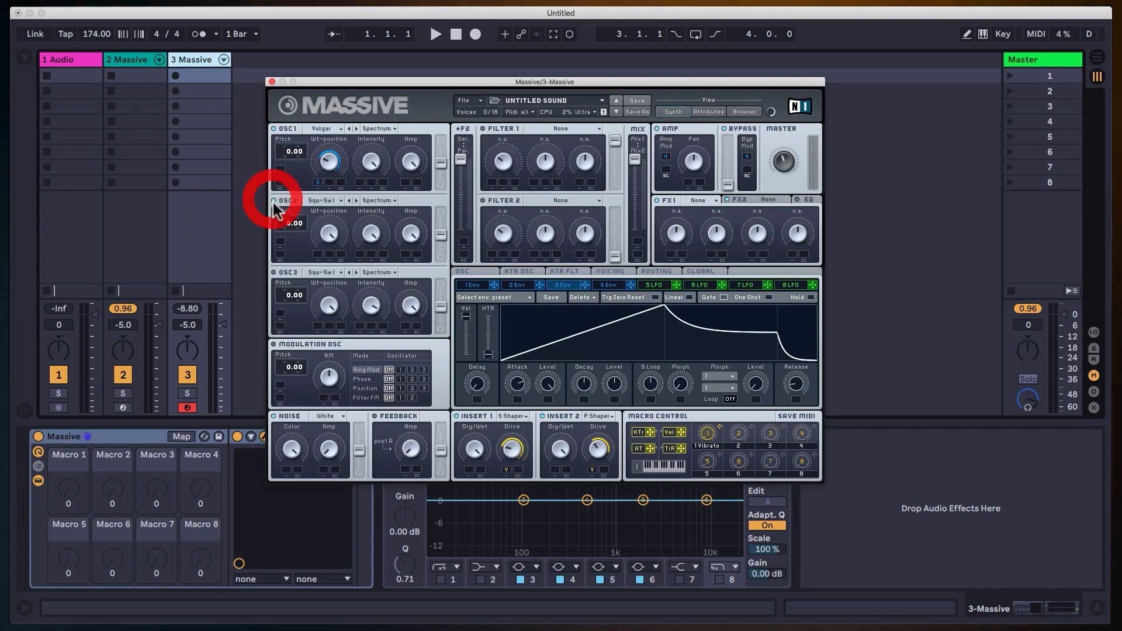
left_click(324, 200)
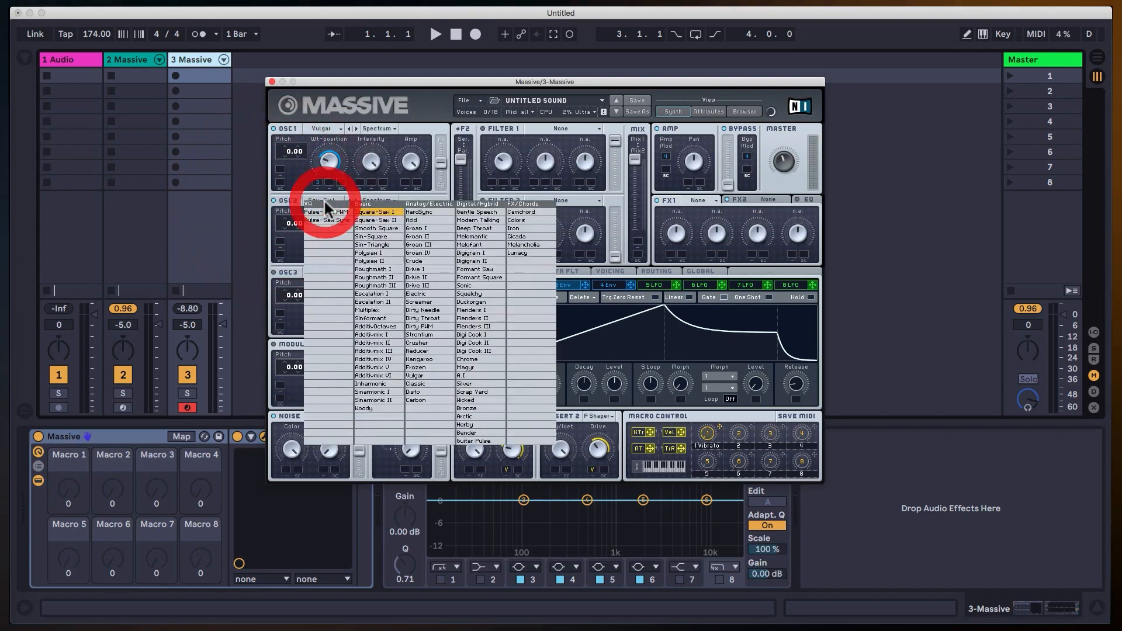
left_click(371, 236)
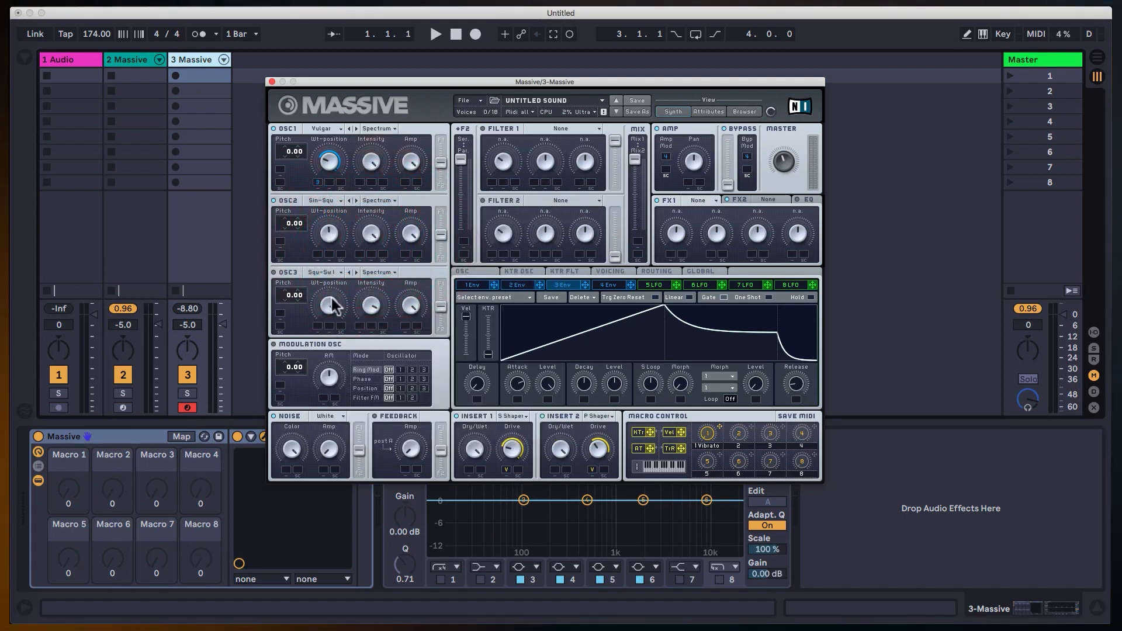
left_click(353, 380)
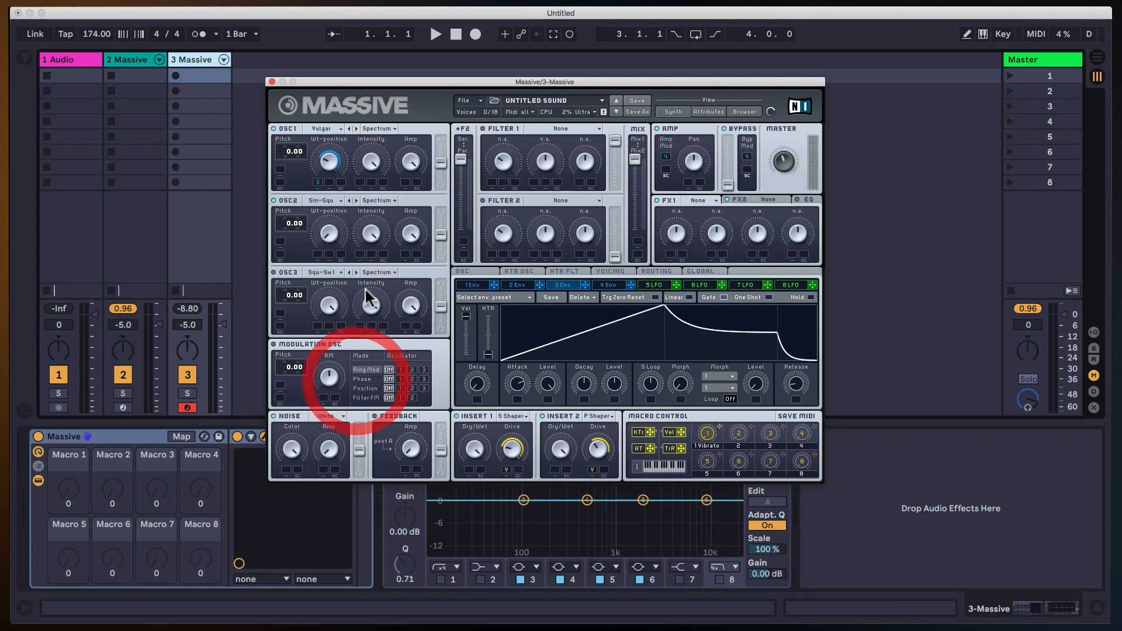
left_click(289, 227)
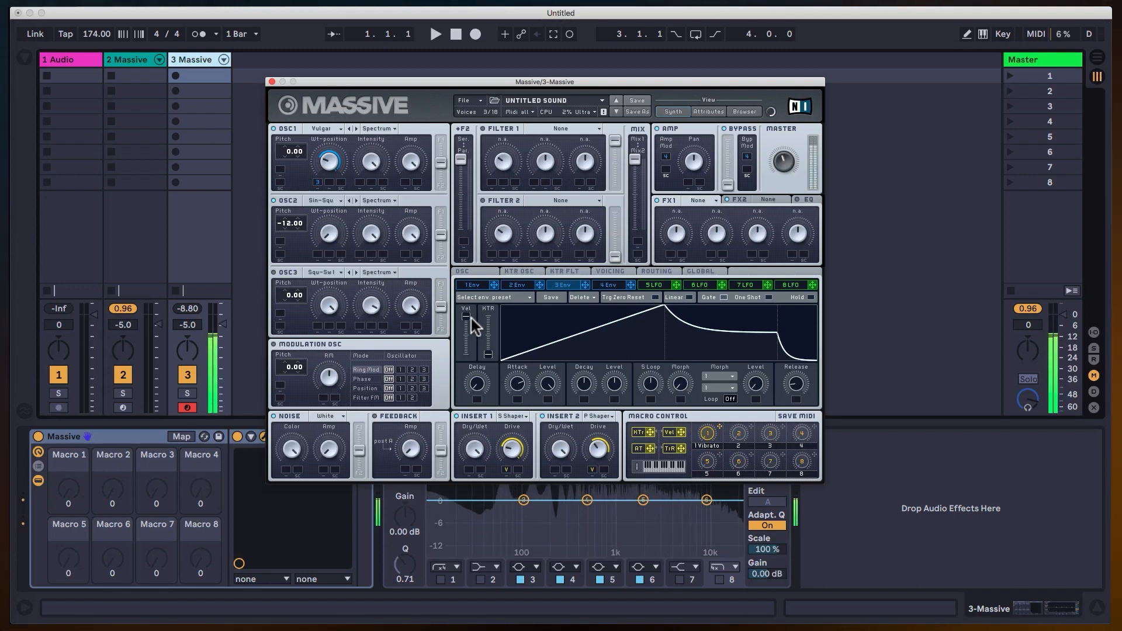
Switch off OSC1 and lower the Ser/Par filter routing fader all the way.
left_click(274, 129)
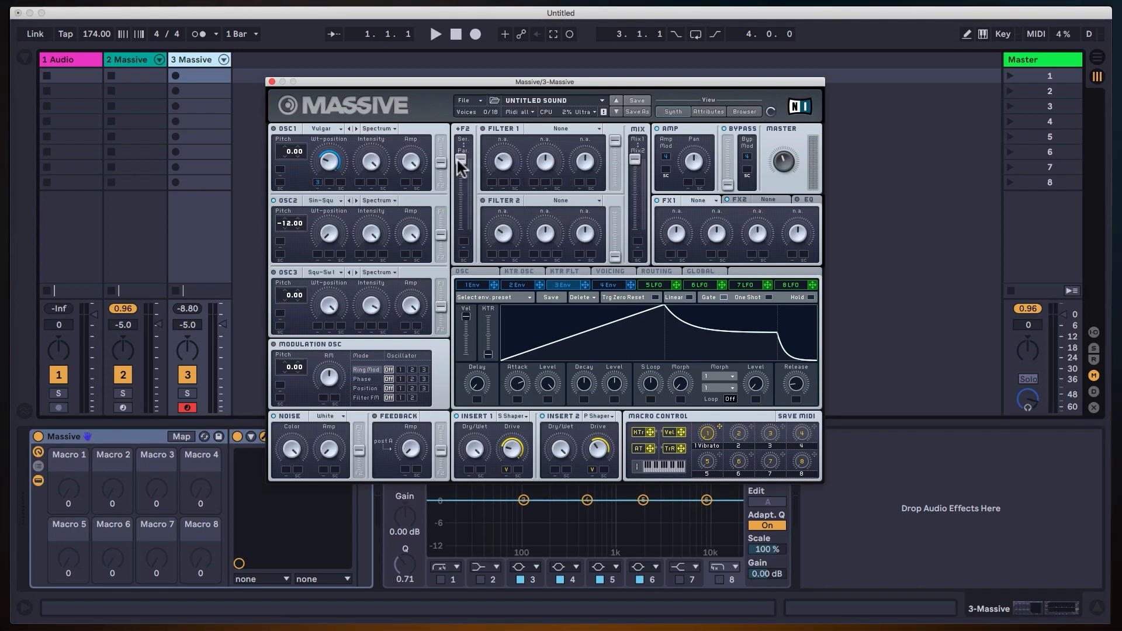
left_click_drag(459, 159, 460, 253)
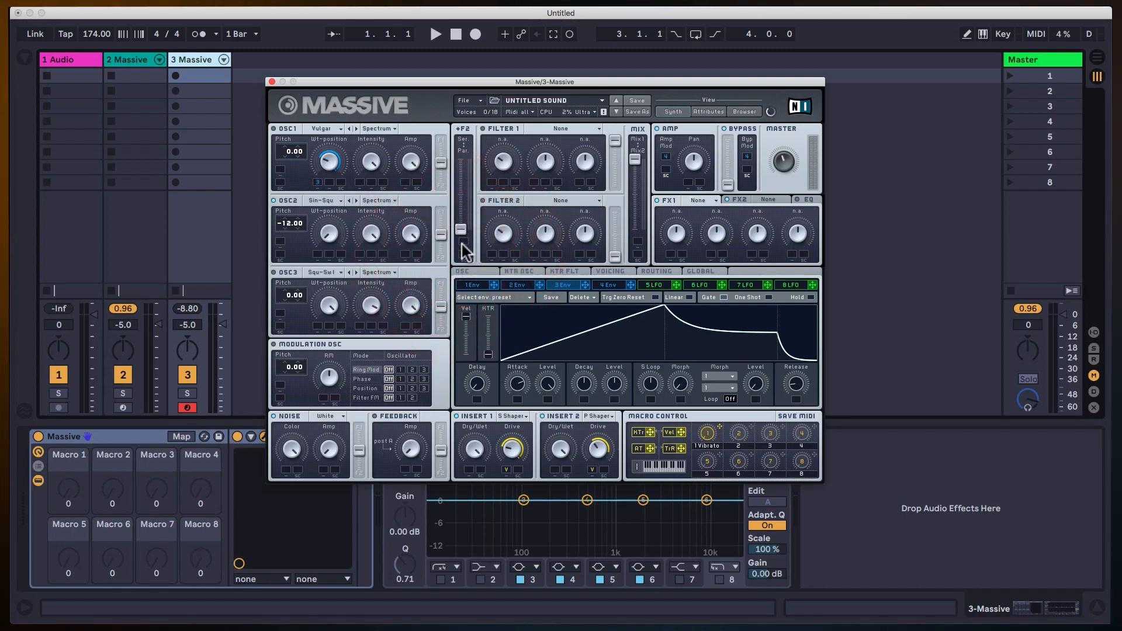
Centre the filter Mix fader and route OSC1 fully into Filter 1 and OSC2 fully into Filter 2.
left_click_drag(626, 156, 639, 205)
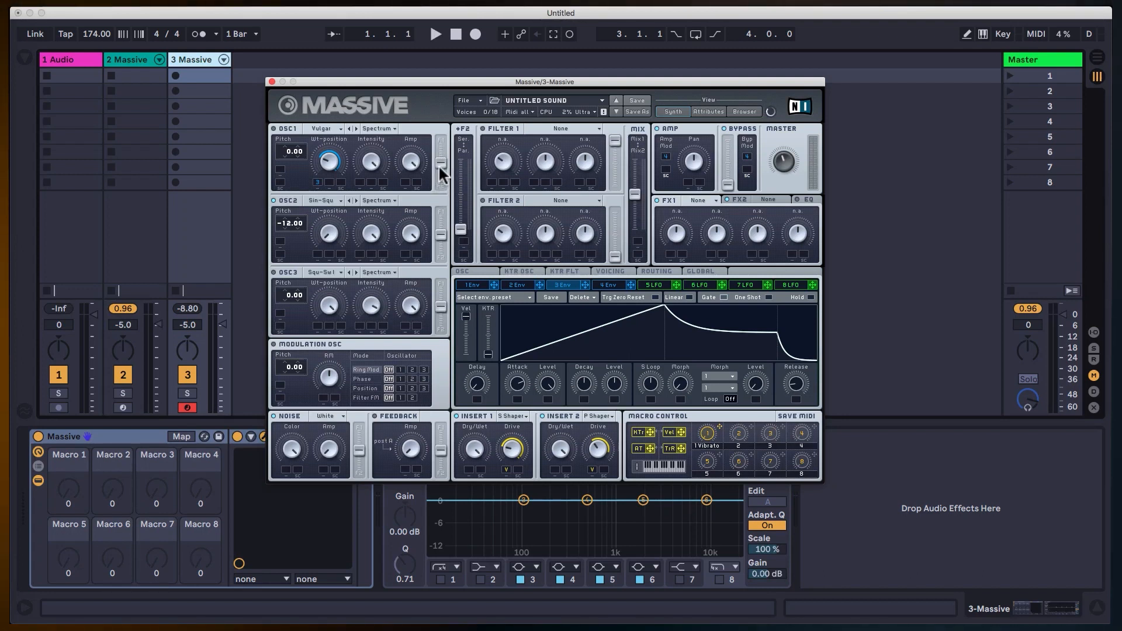
left_click_drag(440, 160, 450, 112)
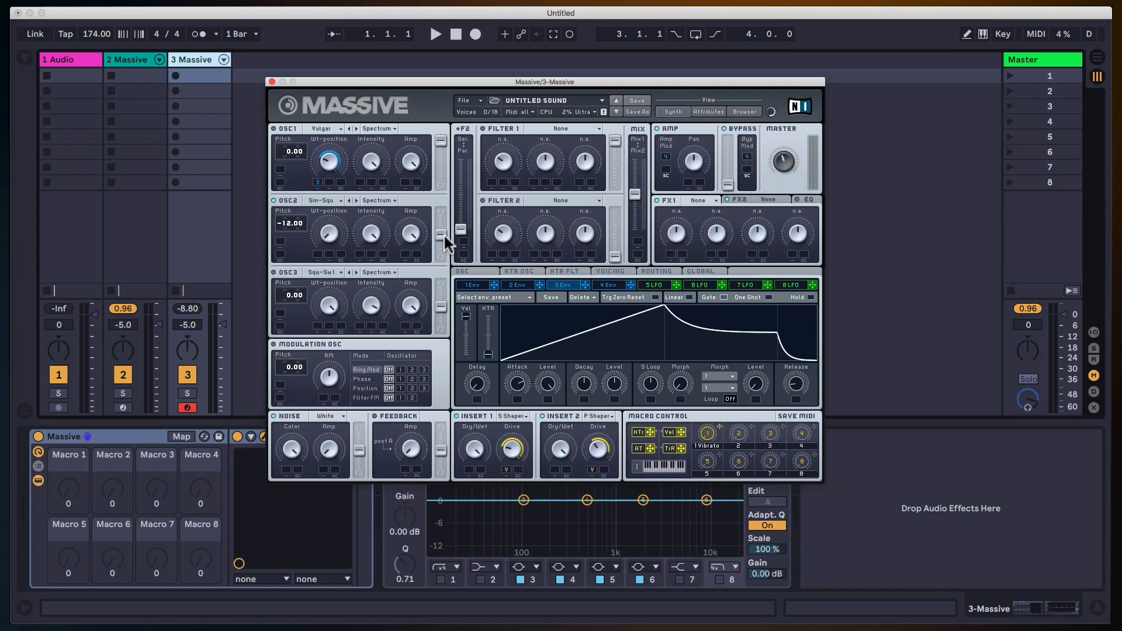
left_click_drag(440, 230, 440, 238)
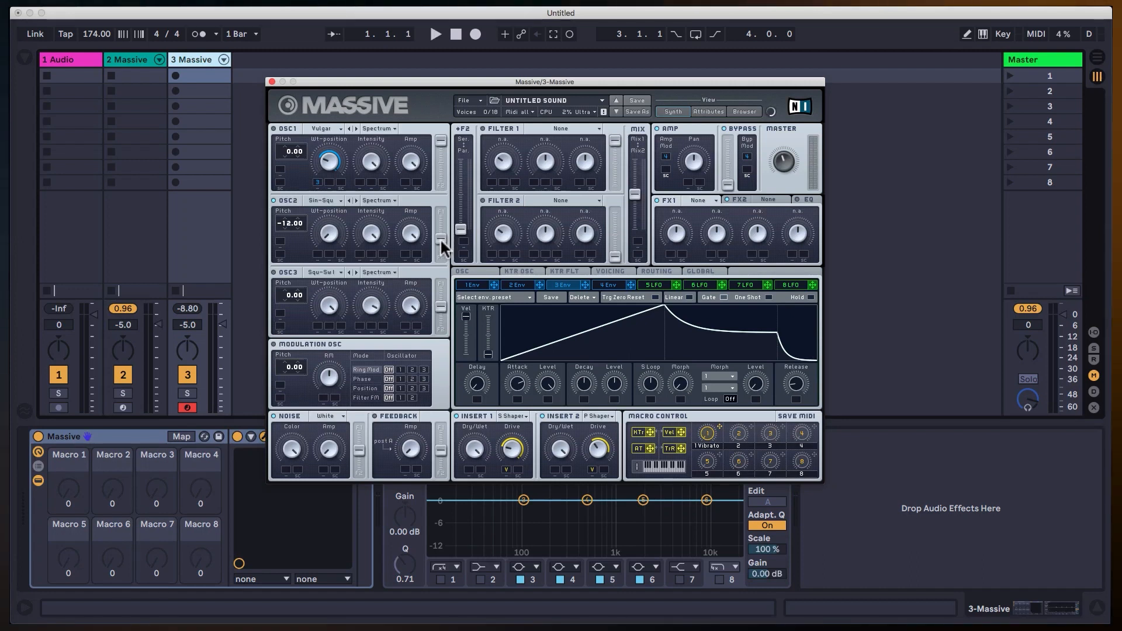
left_click(444, 276)
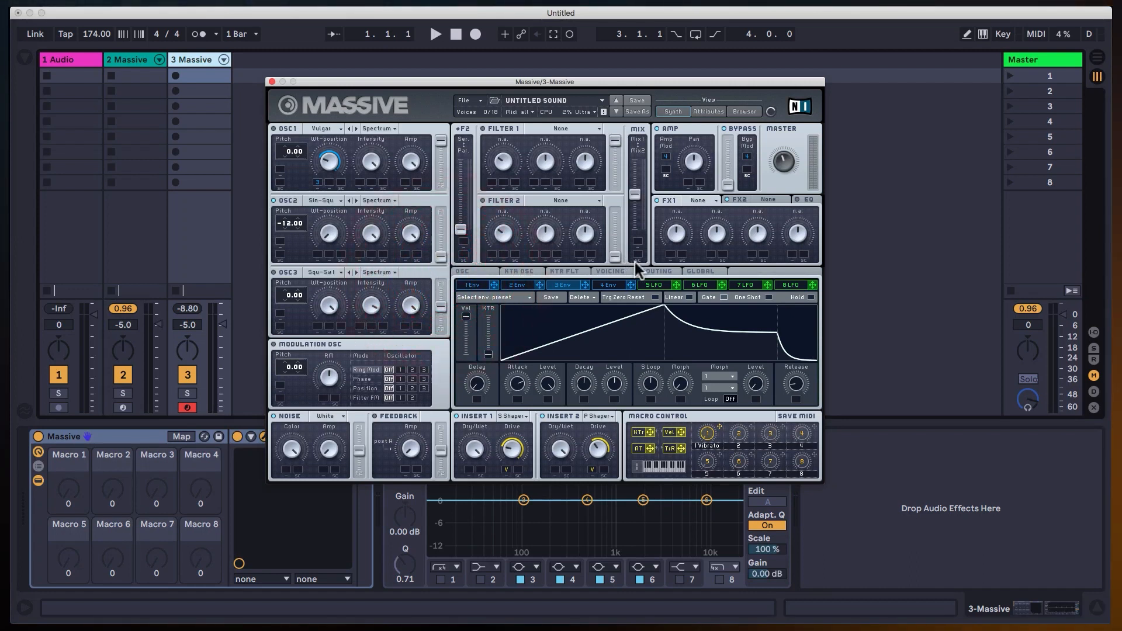
In the signal routing, place Insert 1 before Filter 1 and Insert 2 after Filter 1.
left_click(652, 271)
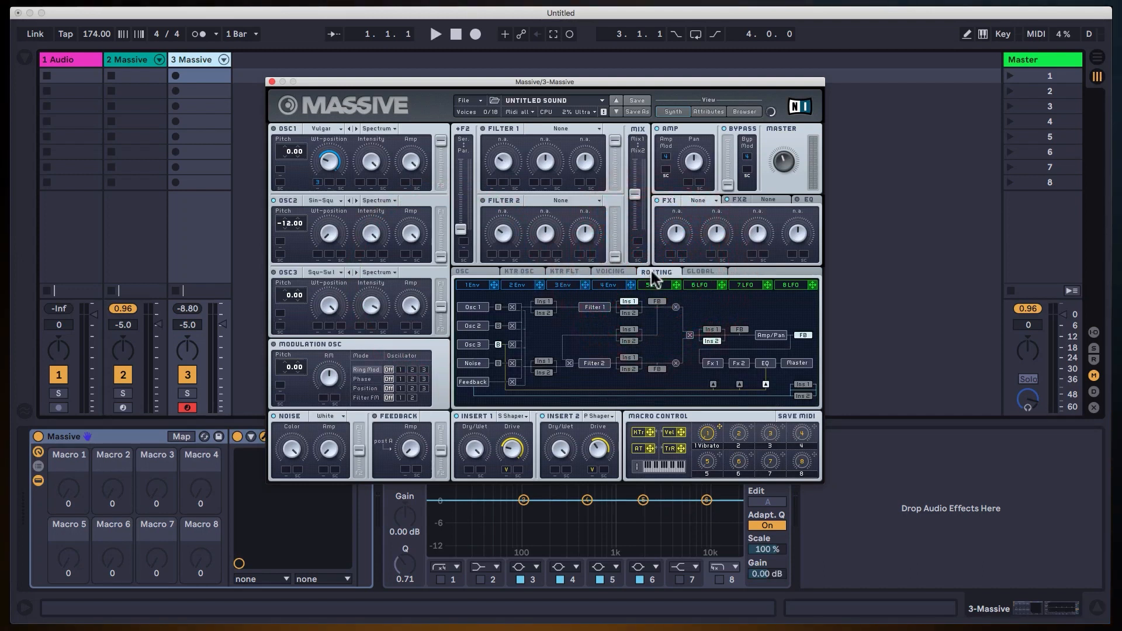
left_click(543, 302)
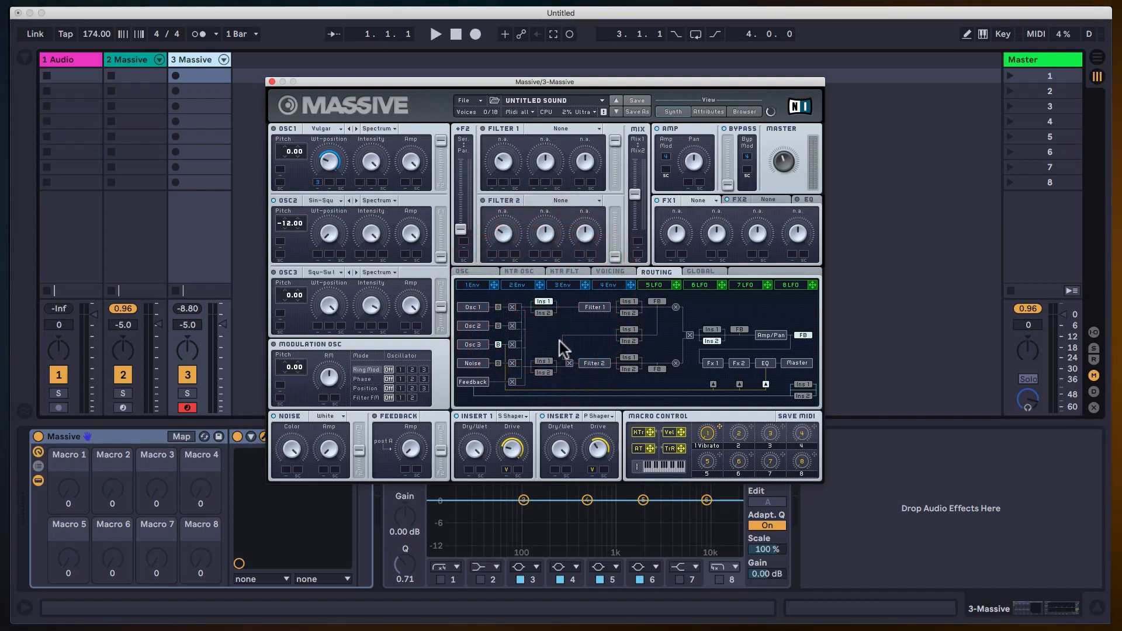
left_click(629, 312)
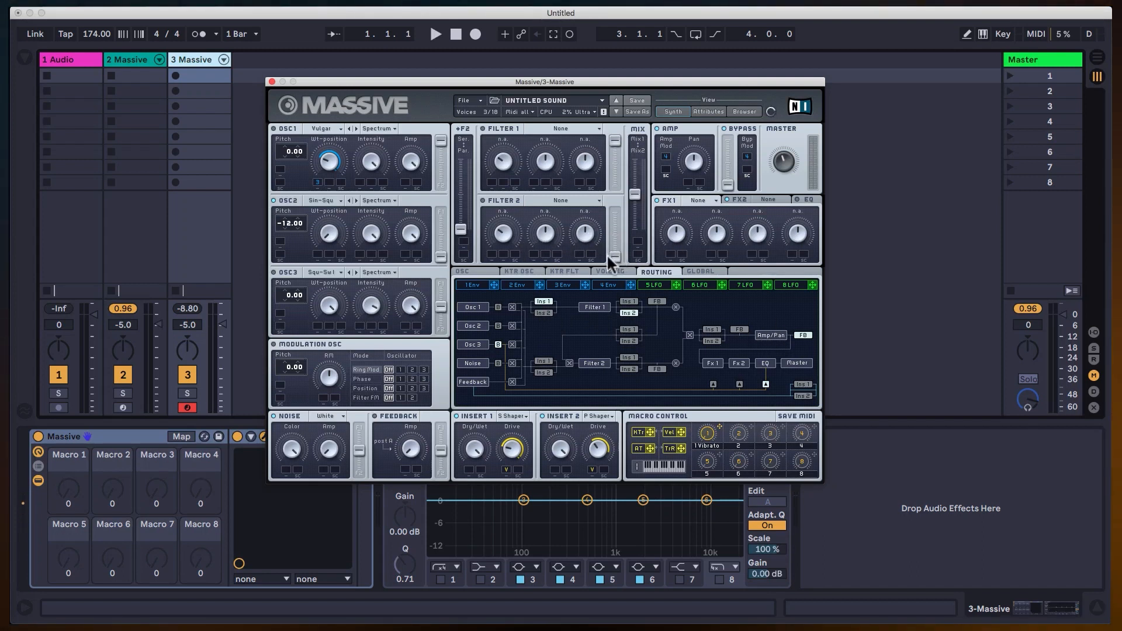
Raise Filter 2's output fader and switch OSC1 back on, auditioning the centred Mix balance with OSC2 off and on.
left_click_drag(615, 255, 615, 183)
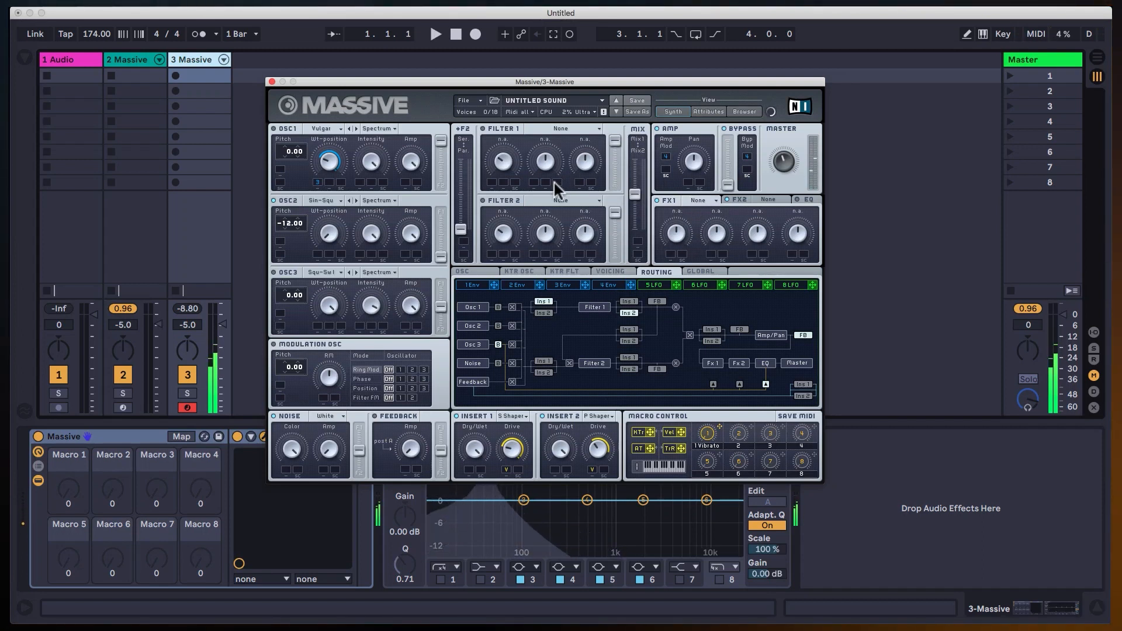
left_click(274, 129)
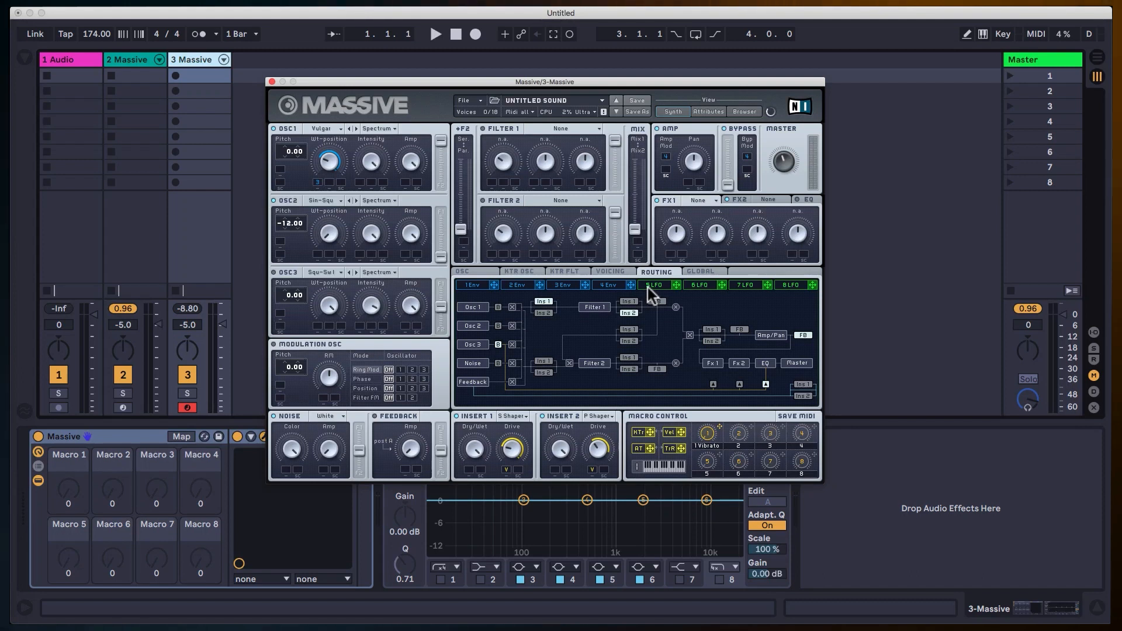
left_click_drag(639, 231, 642, 201)
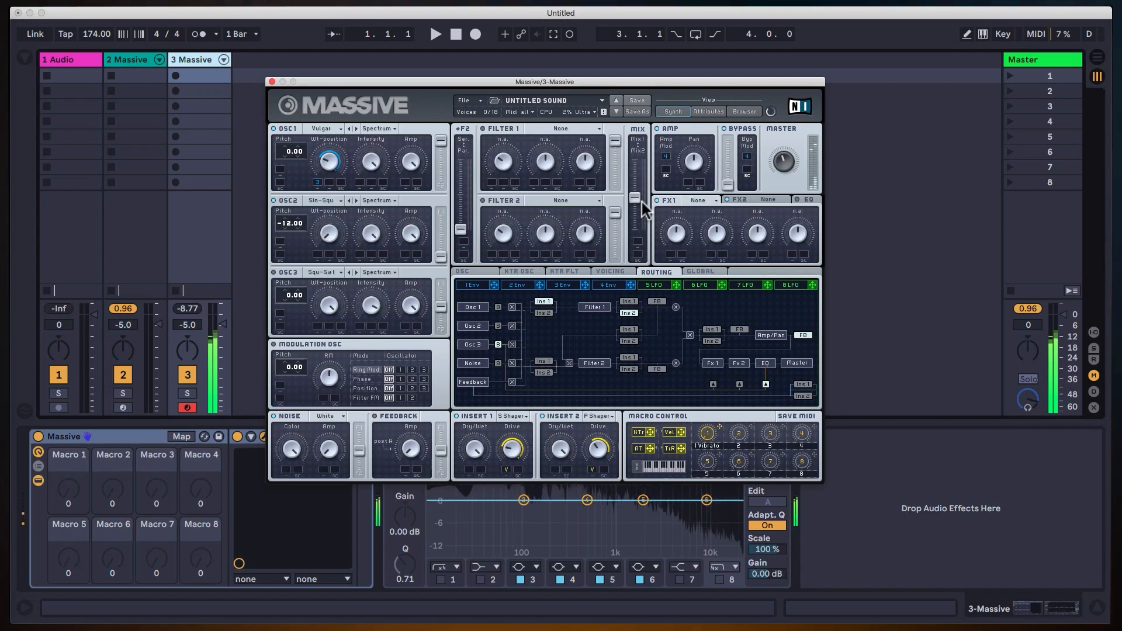
left_click(272, 201)
left_click(272, 200)
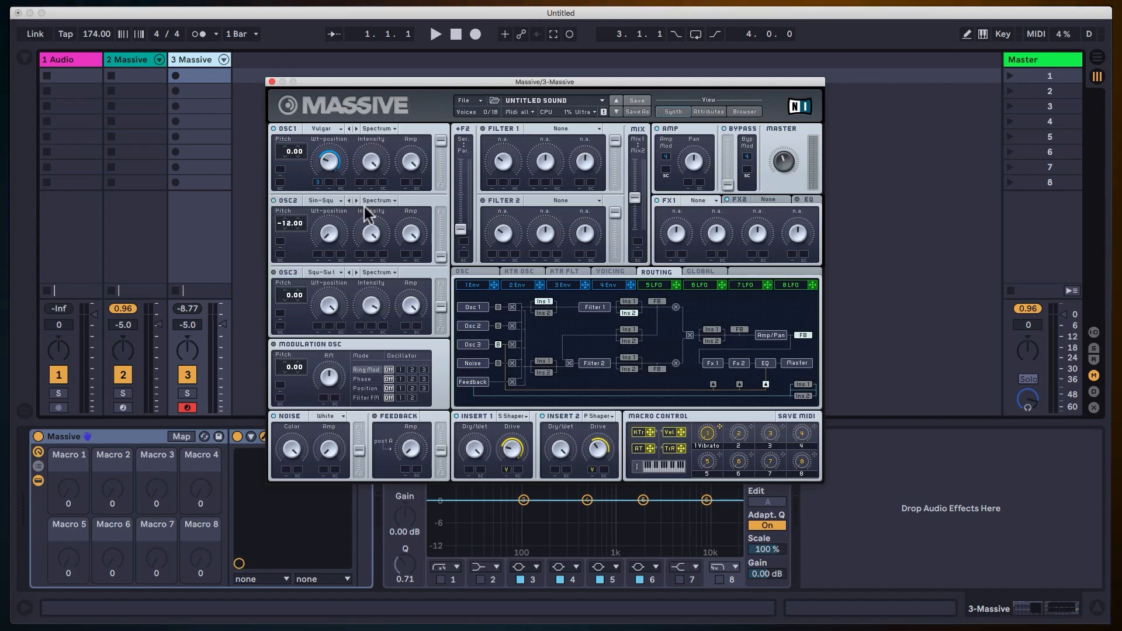
Switch on Filter 1 as a Bandpass and adjust its Cutoff.
left_click(483, 129)
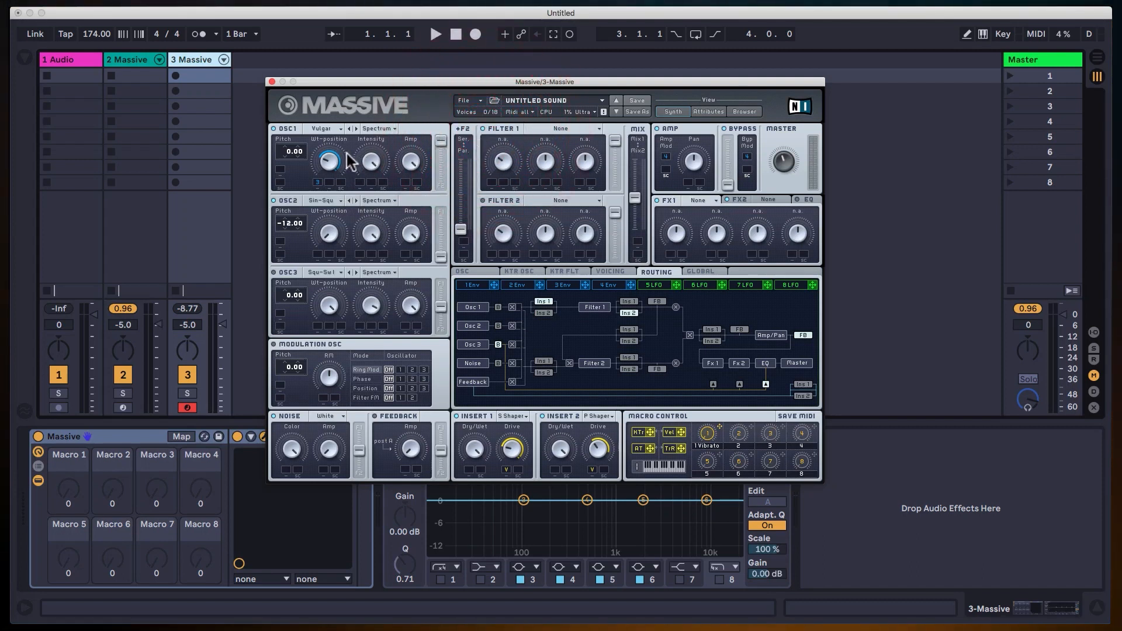
left_click(562, 128)
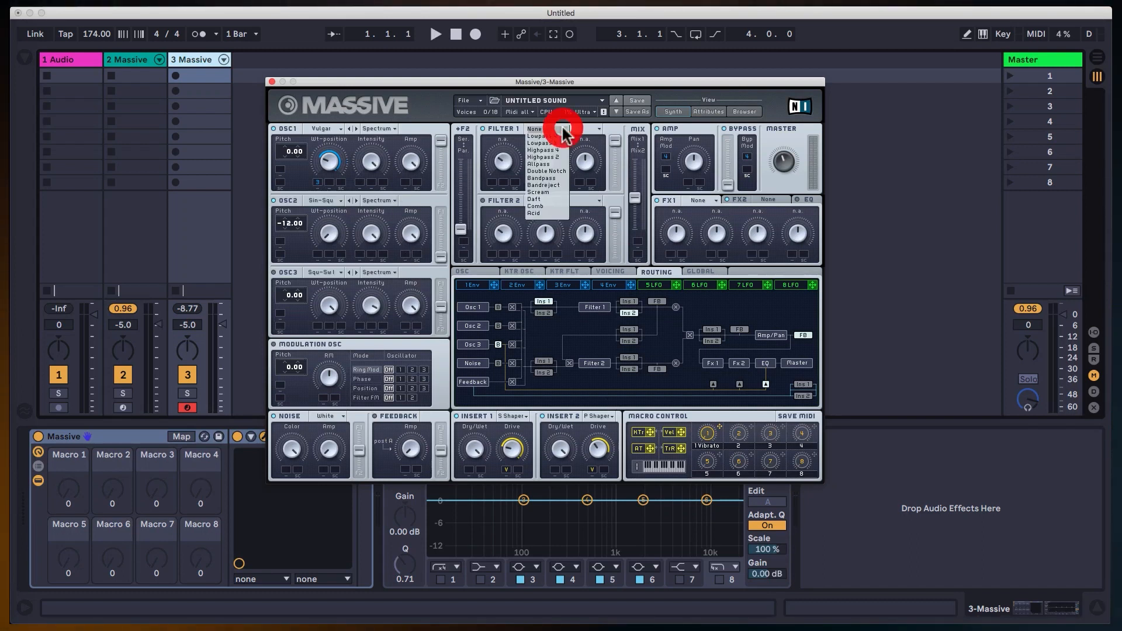
left_click(545, 176)
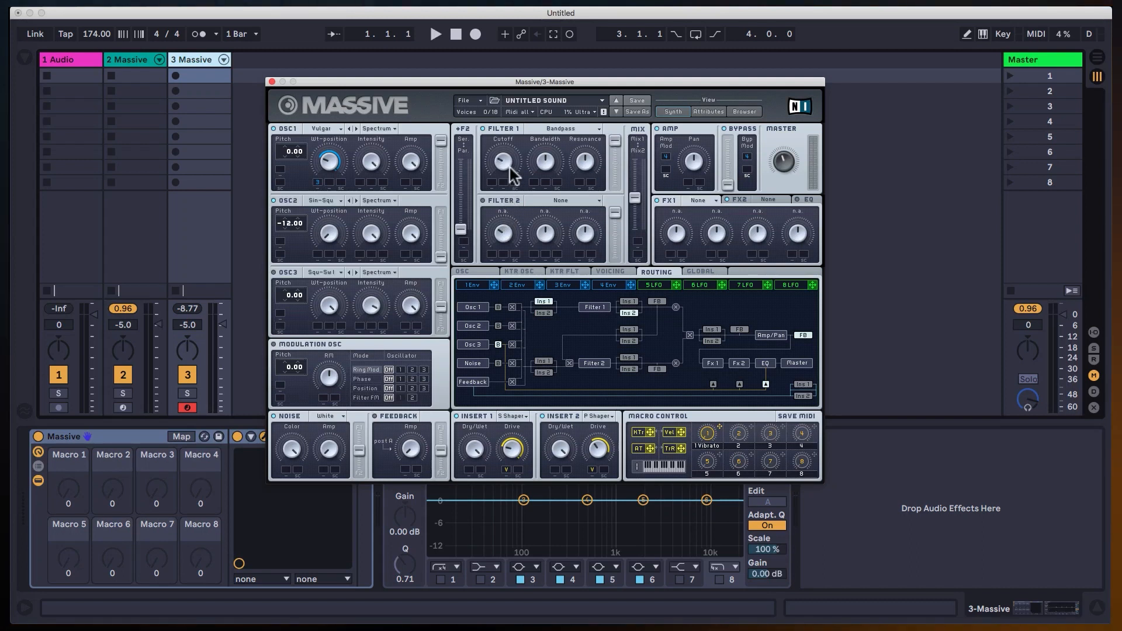
mouse_move(510, 167)
left_mouse_down()
mouse_move(512, 178)
mouse_move(522, 119)
mouse_move(528, 171)
mouse_move(529, 82)
mouse_move(505, 203)
mouse_move(506, 142)
mouse_move(513, 191)
mouse_move(512, 127)
mouse_move(516, 203)
mouse_move(516, 139)
mouse_move(515, 192)
left_mouse_up()
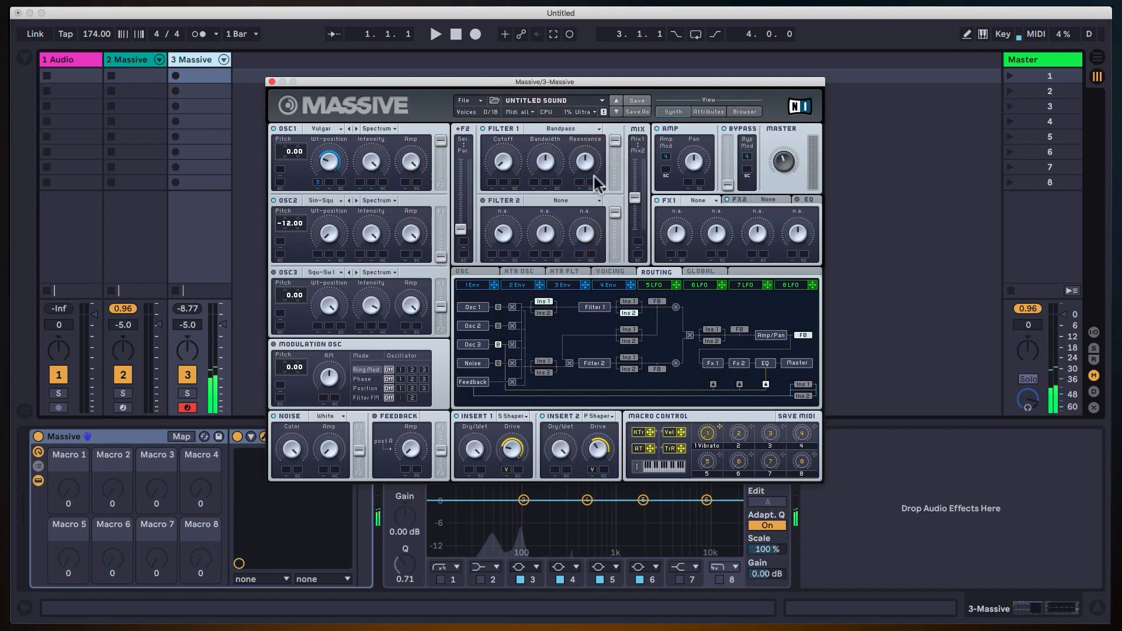
Assign envelope 2 to Filter 1's Cutoff, set the modulation range, and lengthen the envelope's attack.
left_click(524, 284)
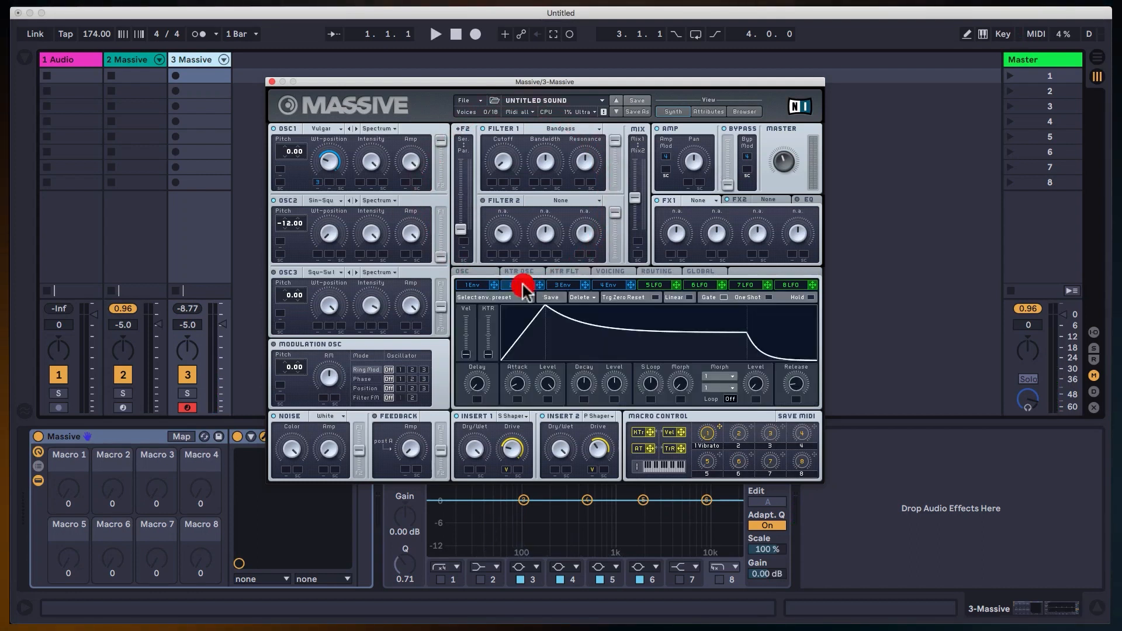
left_click_drag(539, 286, 492, 182)
left_click_drag(497, 127, 497, 124)
left_click_drag(500, 163, 501, 139)
left_click_drag(520, 382, 527, 344)
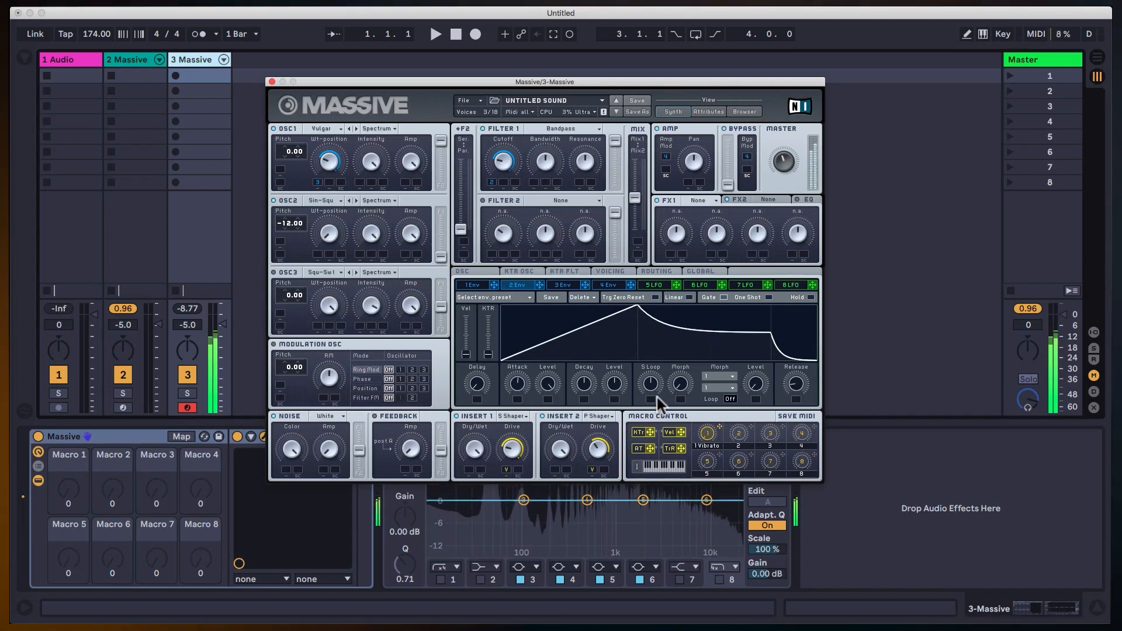
Raise envelope 2's decay Level fully and fine-tune its attack against Filter 1's Cutoff.
left_click_drag(618, 366, 615, 300)
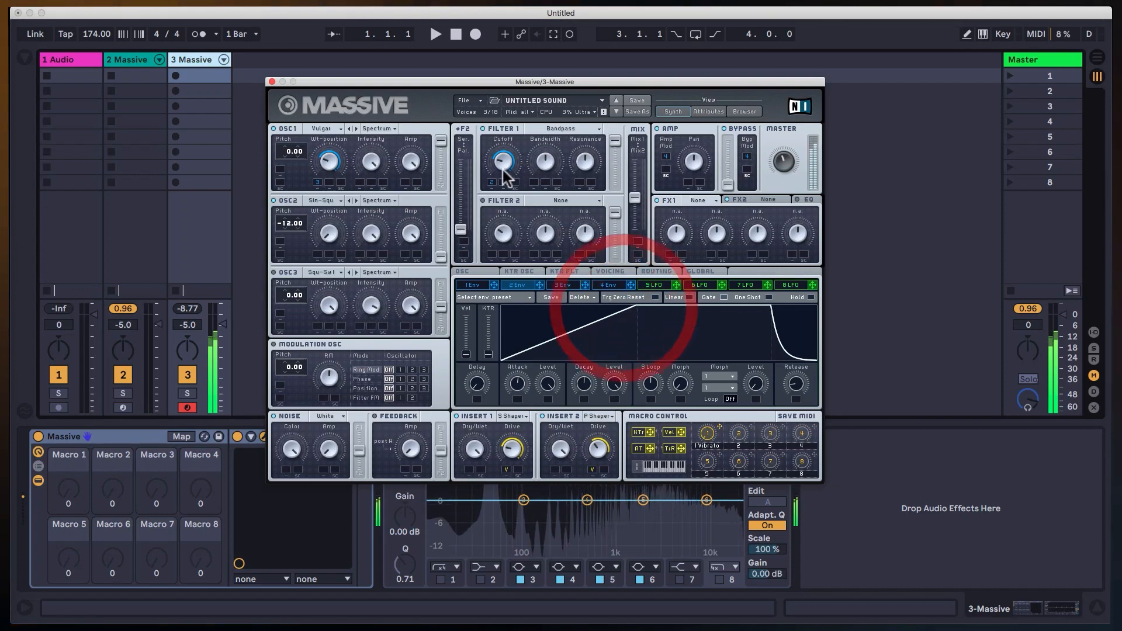
left_click_drag(521, 389, 518, 346)
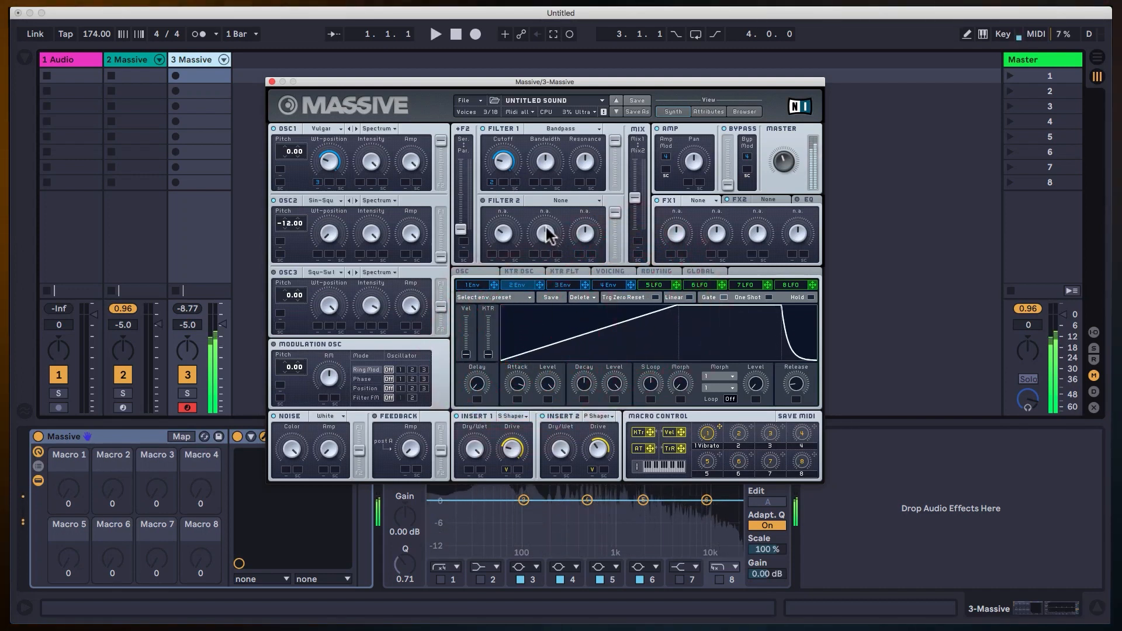
left_click(500, 179)
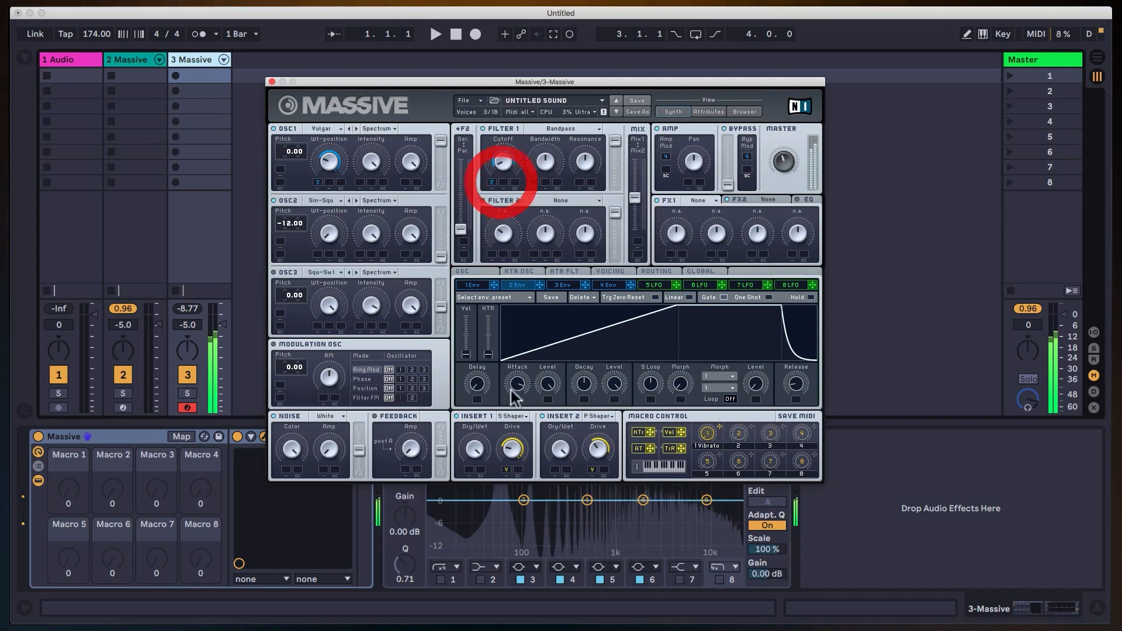
left_click_drag(520, 393, 521, 403)
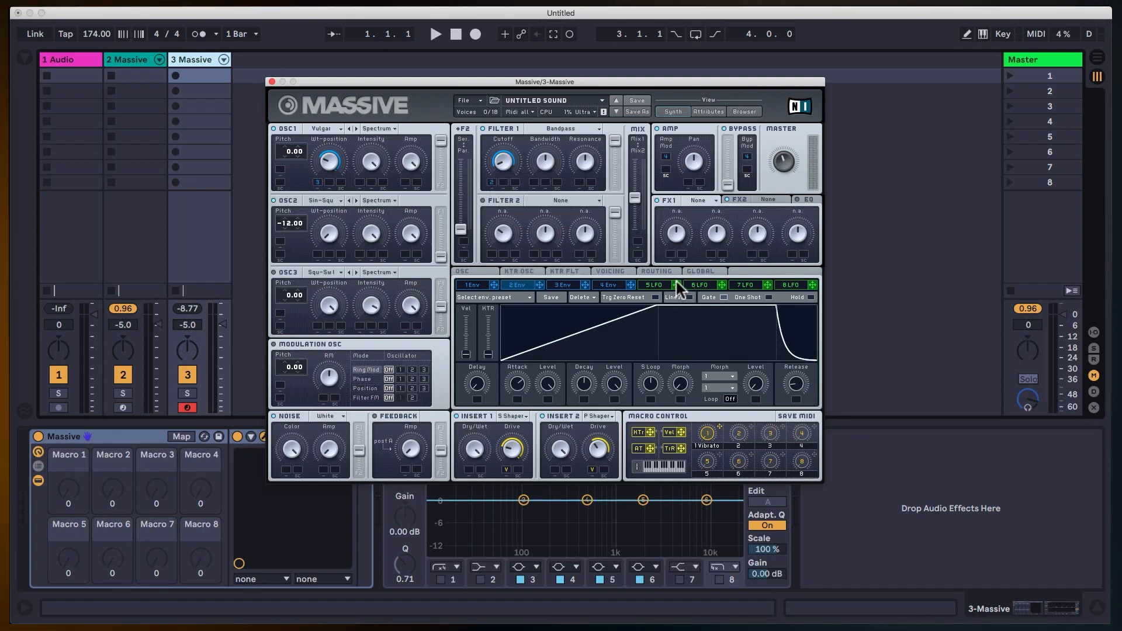
Replace the modulation source on Filter 1's Cutoff with LFO 5 and raise the LFO's XFade Curve fully to the sine curve.
left_click_drag(491, 183, 490, 182)
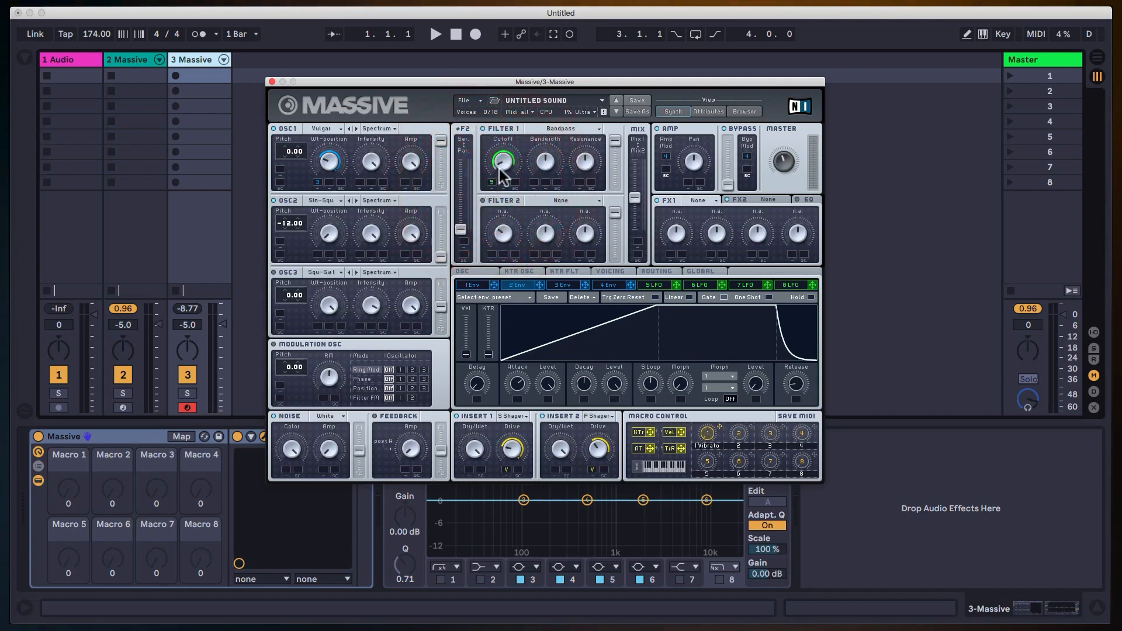
left_click(653, 286)
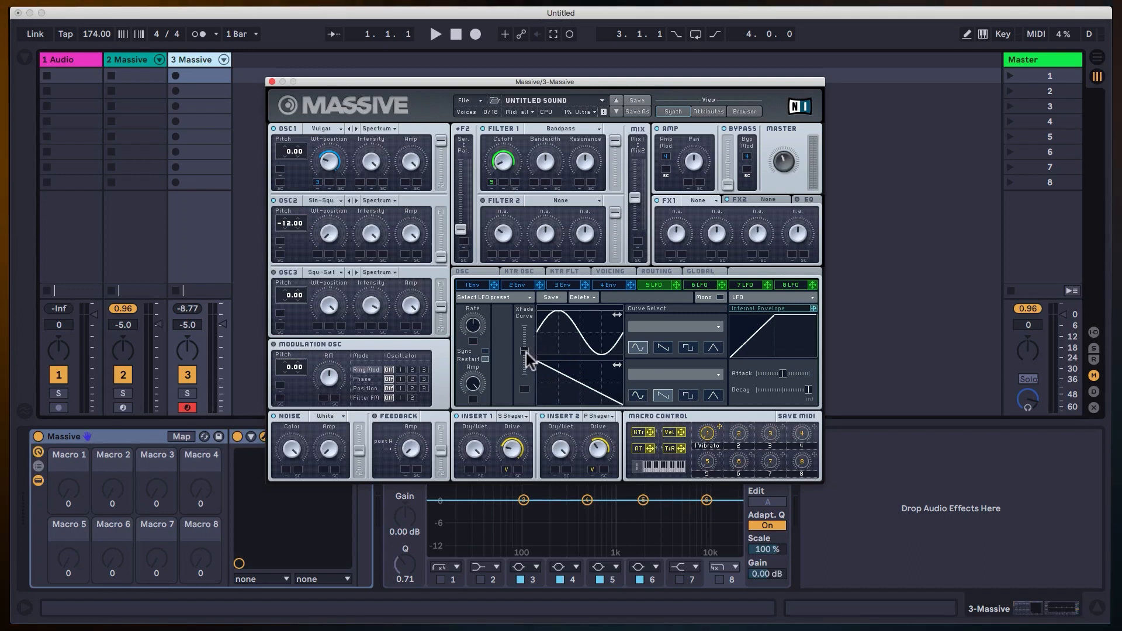
left_click_drag(529, 357, 531, 341)
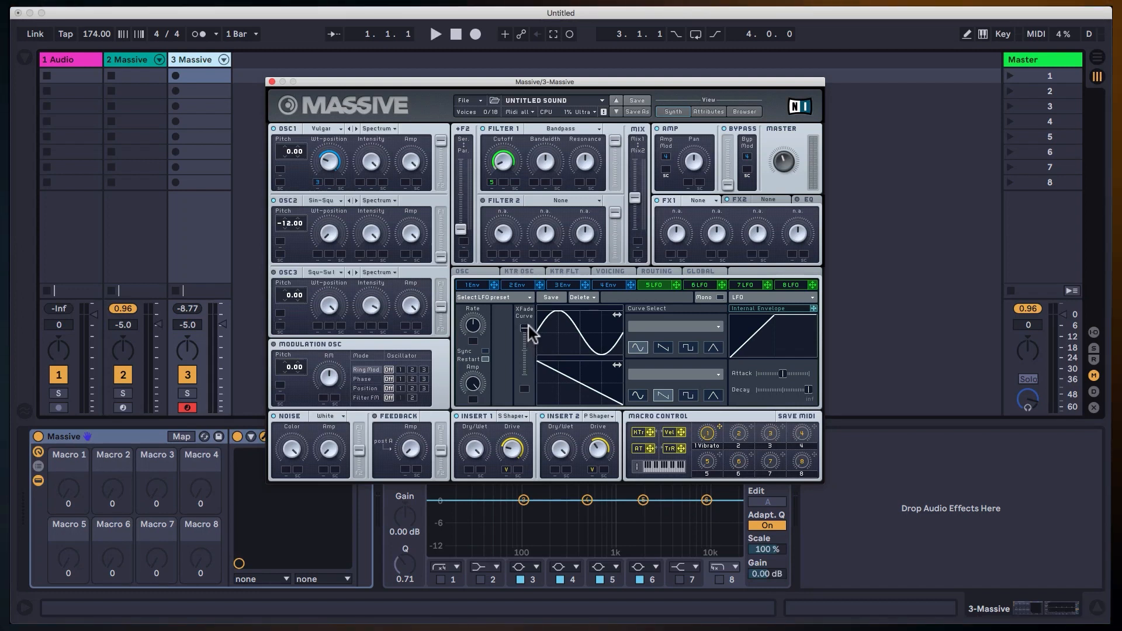
Sweep LFO 5's XFade Curve between its two curves while auditioning, return it fully to the sine, and raise the Rate.
left_click_drag(525, 339, 528, 348)
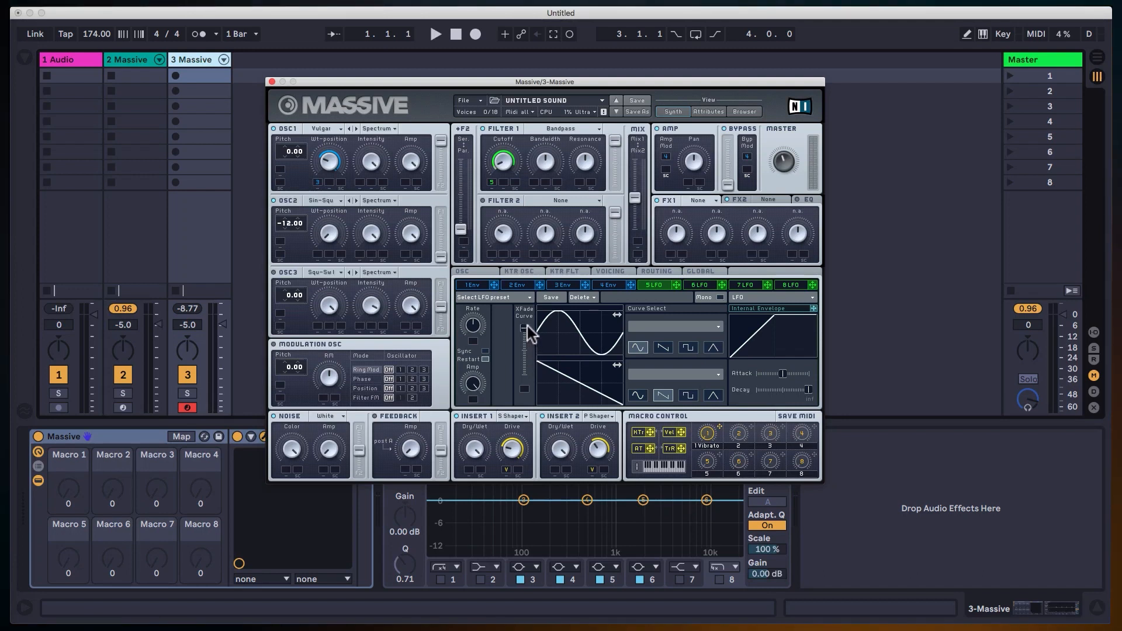
left_click_drag(527, 328, 521, 357)
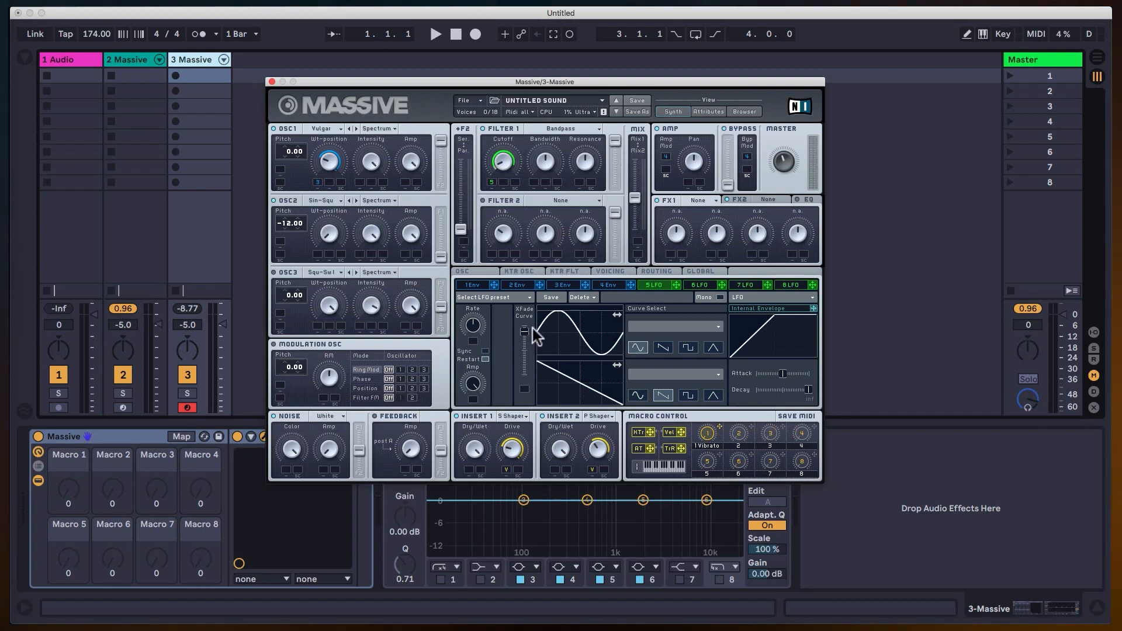
left_click_drag(531, 374, 528, 350)
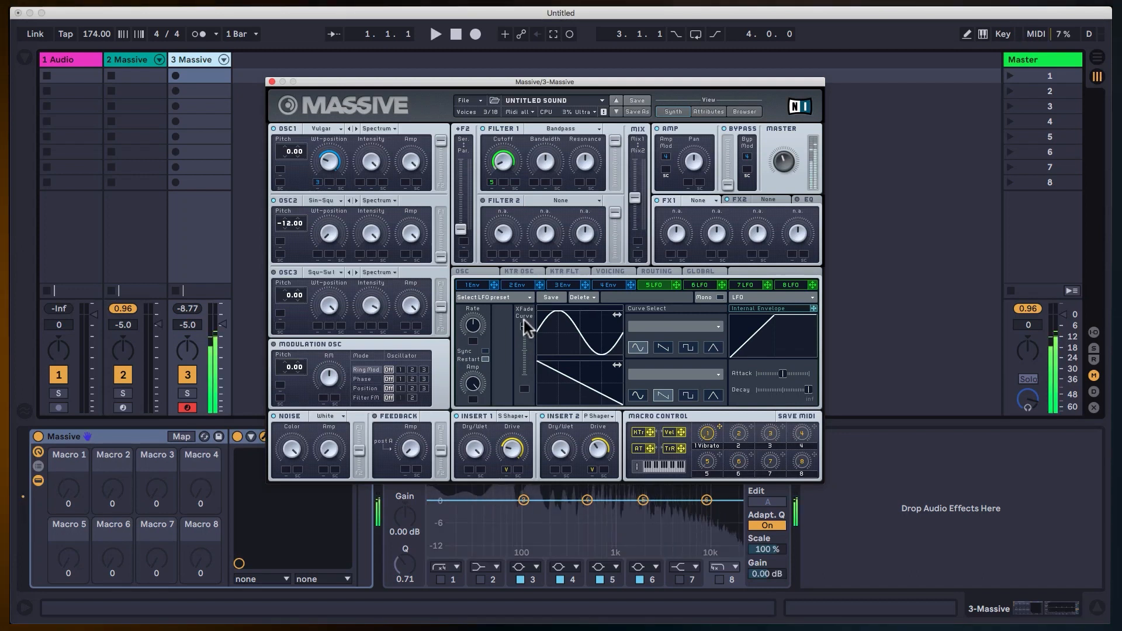
left_click_drag(524, 321, 528, 409)
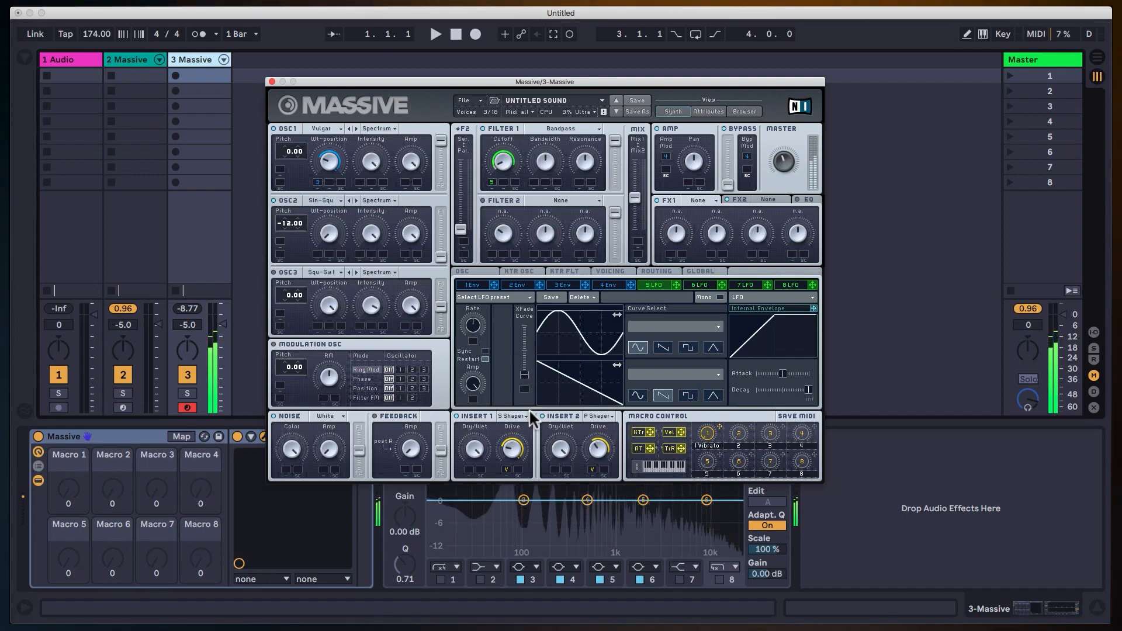
left_click(470, 307)
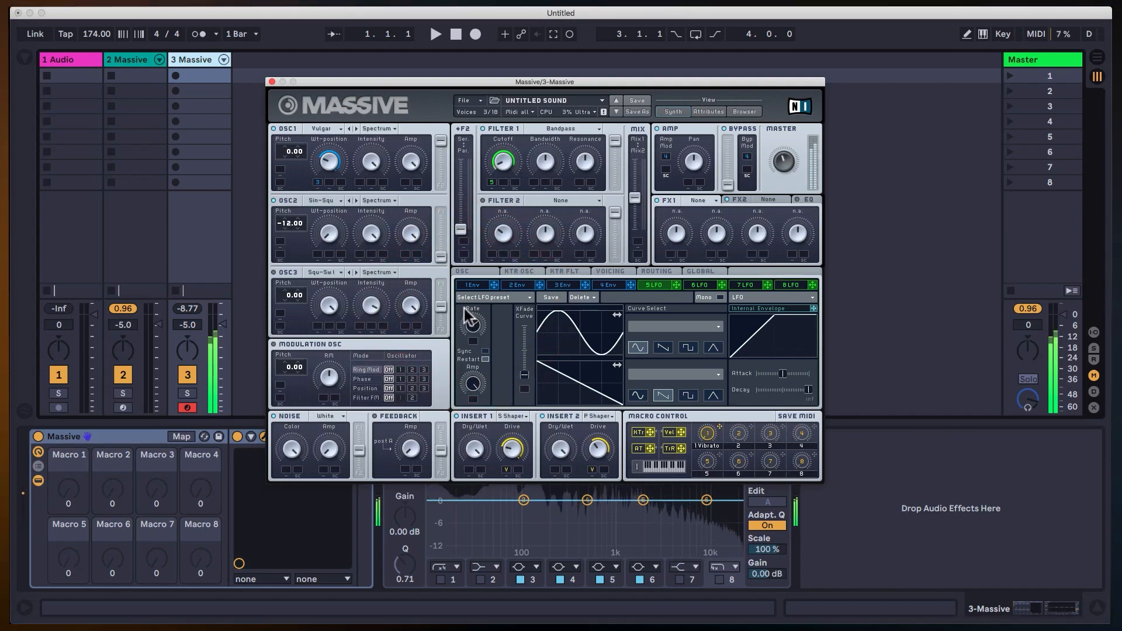
left_click_drag(525, 374, 526, 312)
left_click_drag(479, 342, 478, 327)
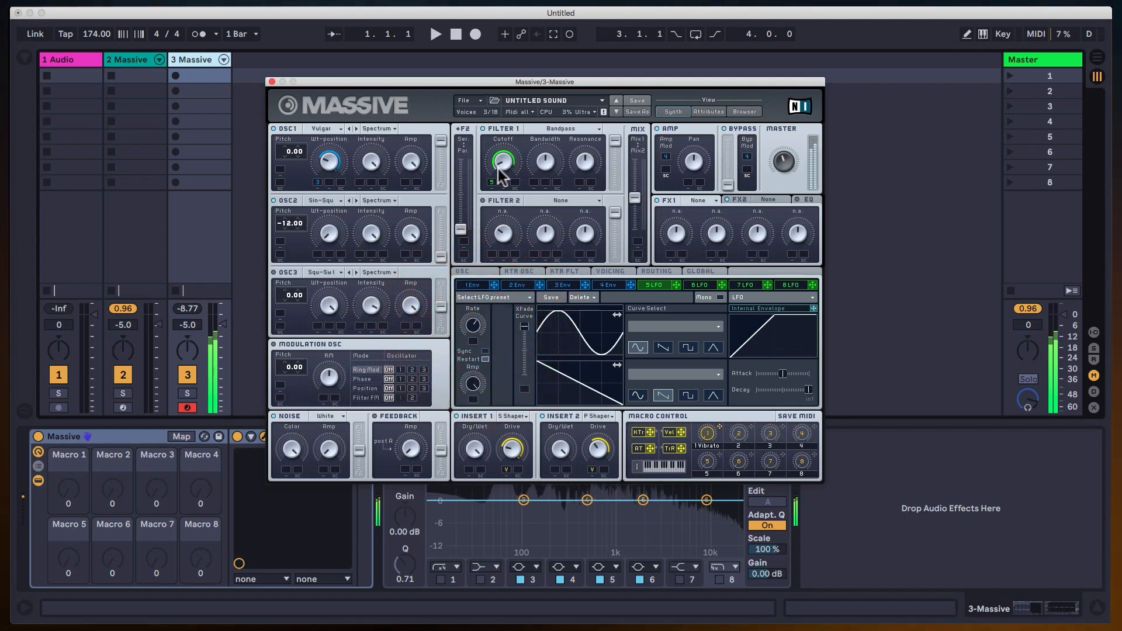
Adjust Filter 1's Cutoff and narrow its LFO 5 modulation range while auditioning the sound.
left_click_drag(503, 163, 509, 139)
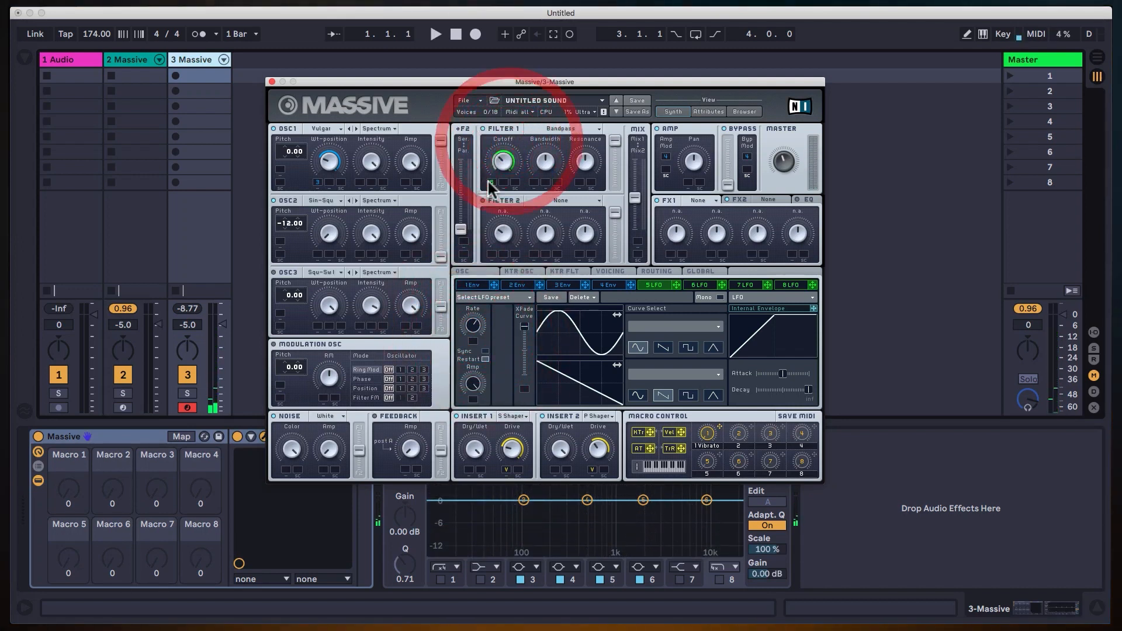
left_click_drag(491, 182, 492, 210)
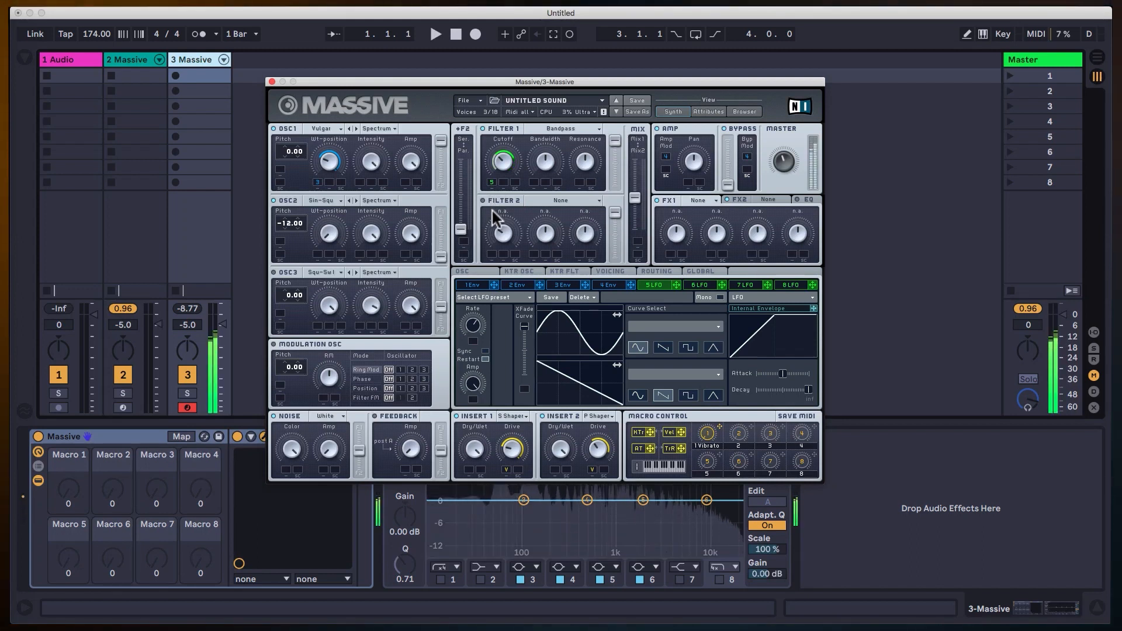
left_click(493, 218)
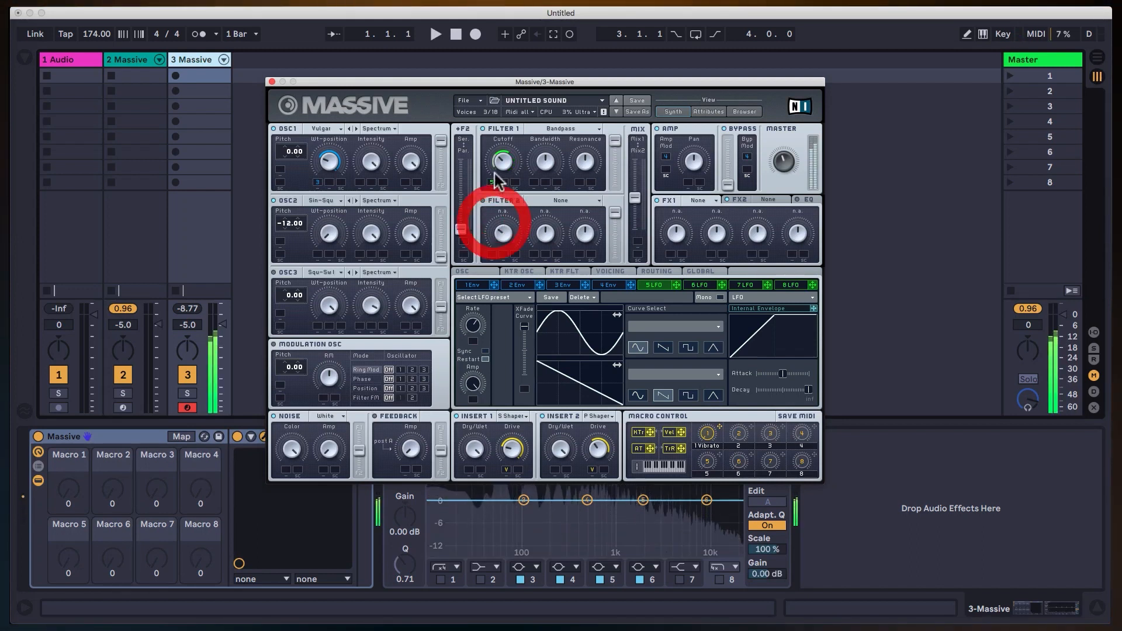
left_click(502, 171)
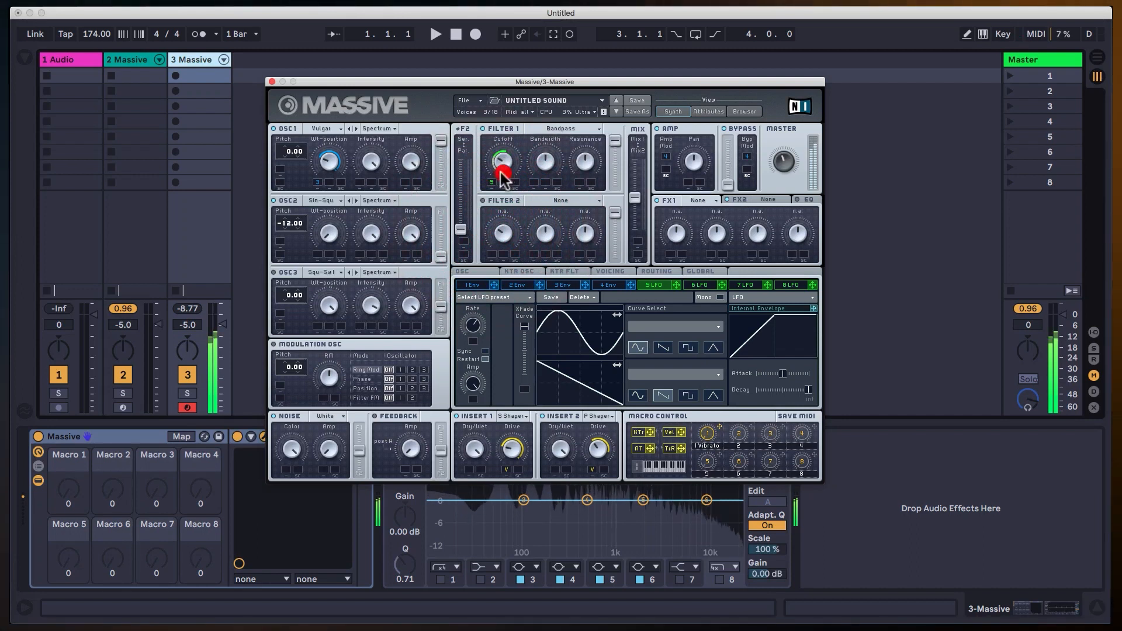
left_click(496, 216)
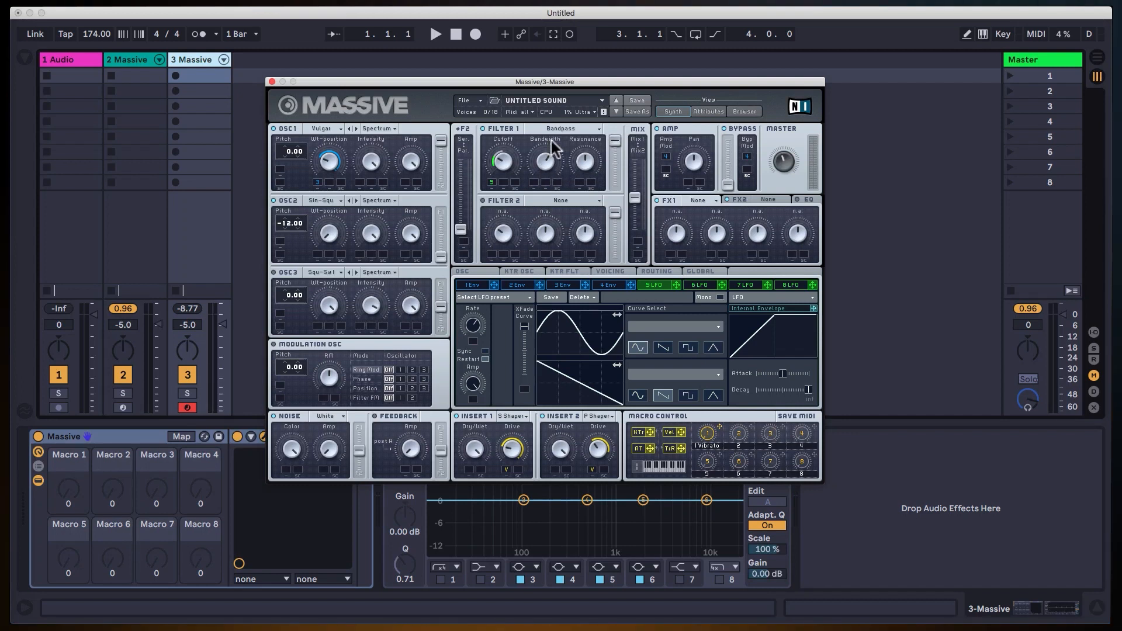
Sweep Filter 1's Bandwidth and adjust LFO 5's Amp while auditioning the bandpass sound.
left_click(559, 98)
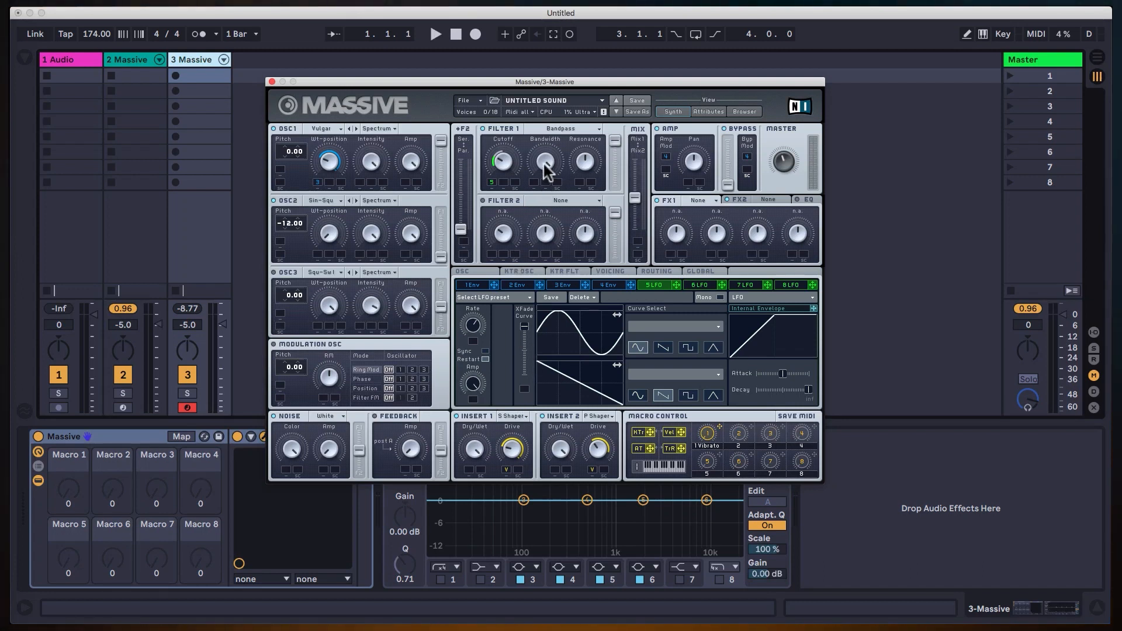
left_click_drag(543, 163, 556, 241)
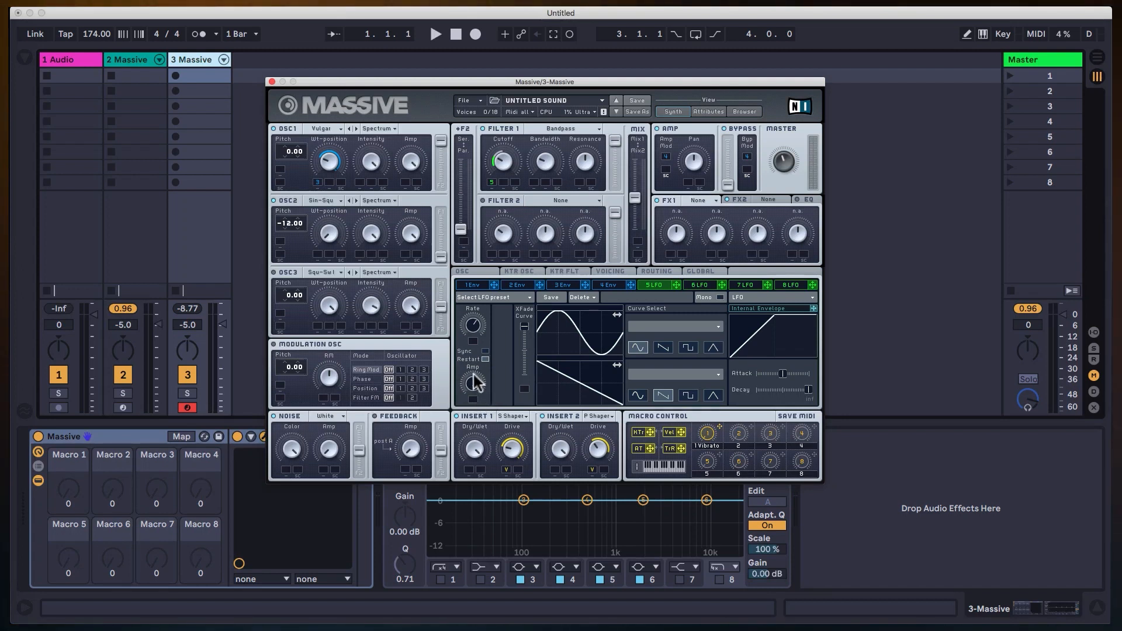
left_click(506, 519)
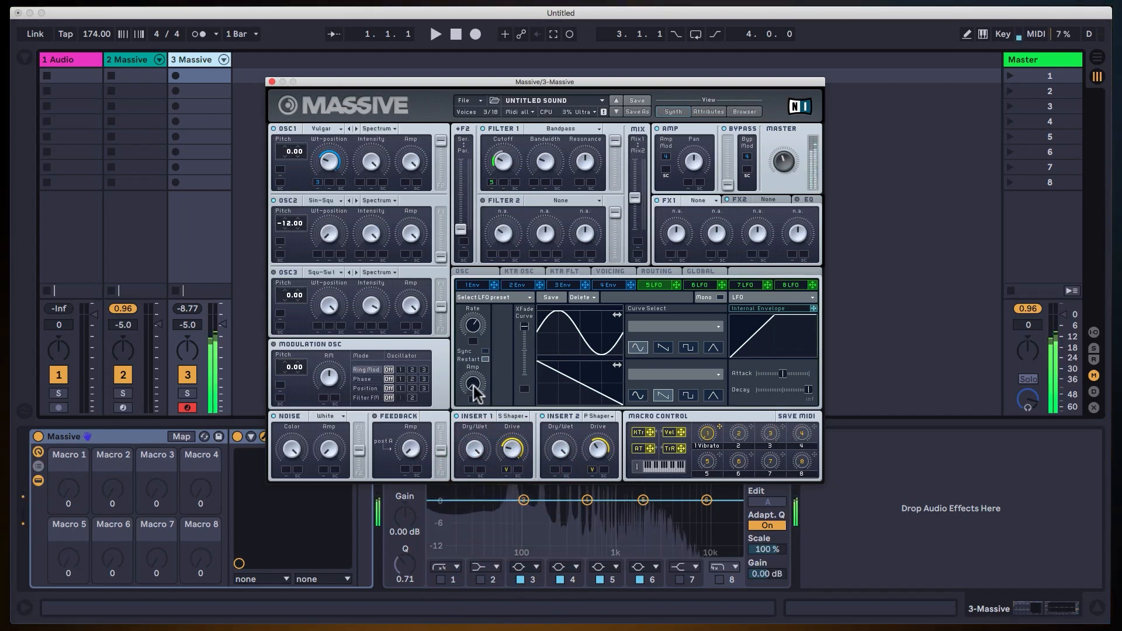
Modulate LFO 5's Amp with its Internal Envelope and fine-tune the envelope's Attack so the modulation fades in gradually.
left_click(497, 285)
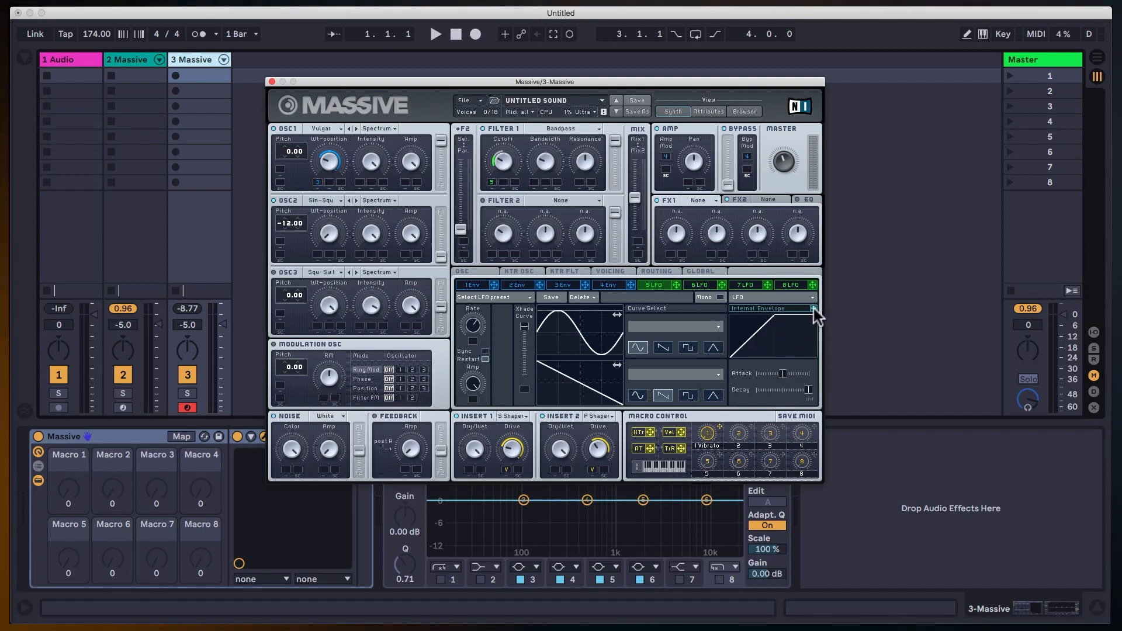
left_click(475, 399)
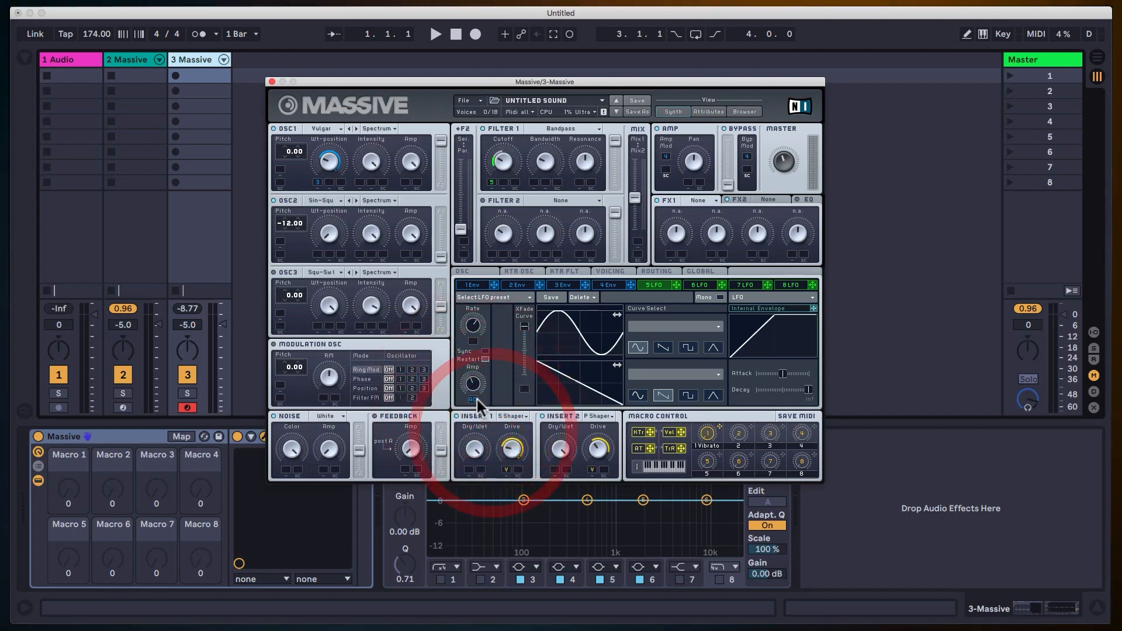
left_click(479, 367)
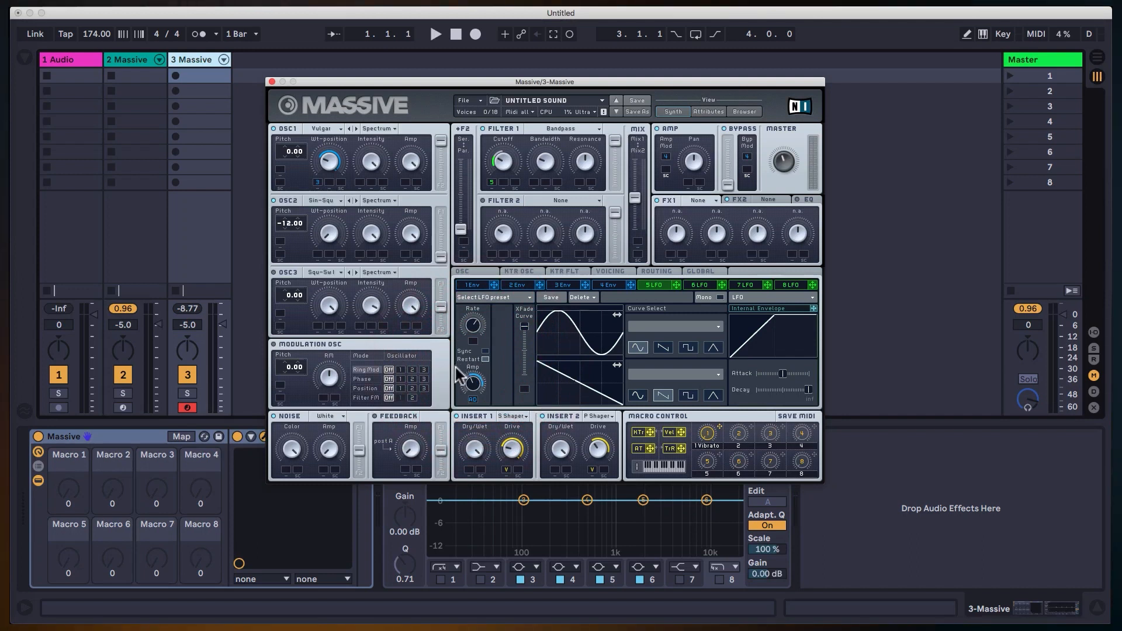
left_click(471, 391)
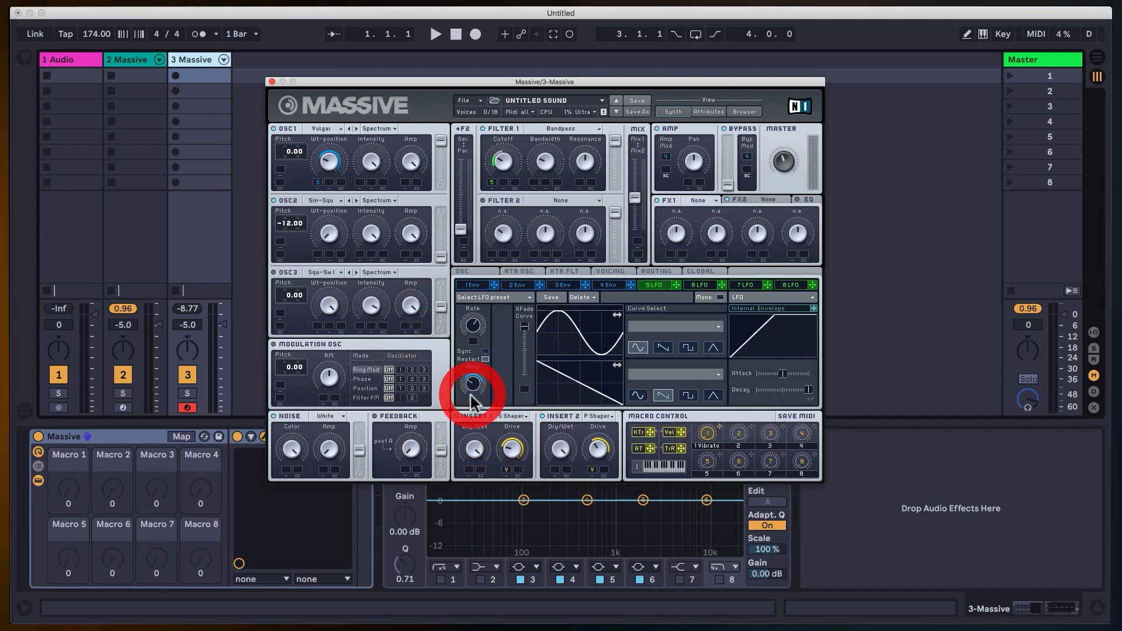
left_click(475, 391)
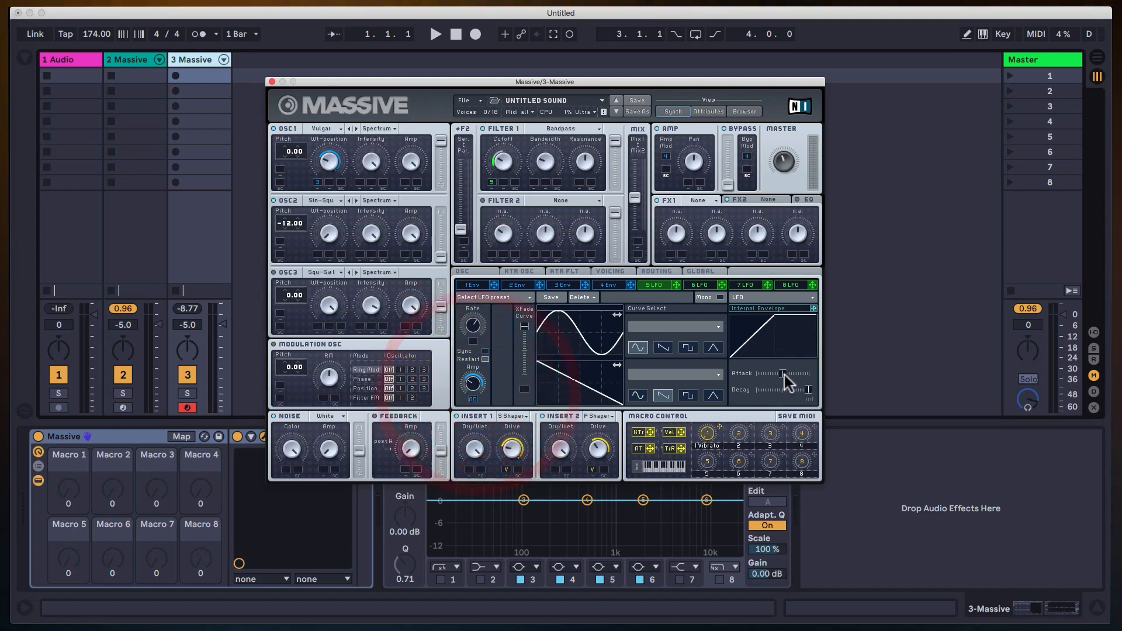
left_click_drag(784, 375, 806, 372)
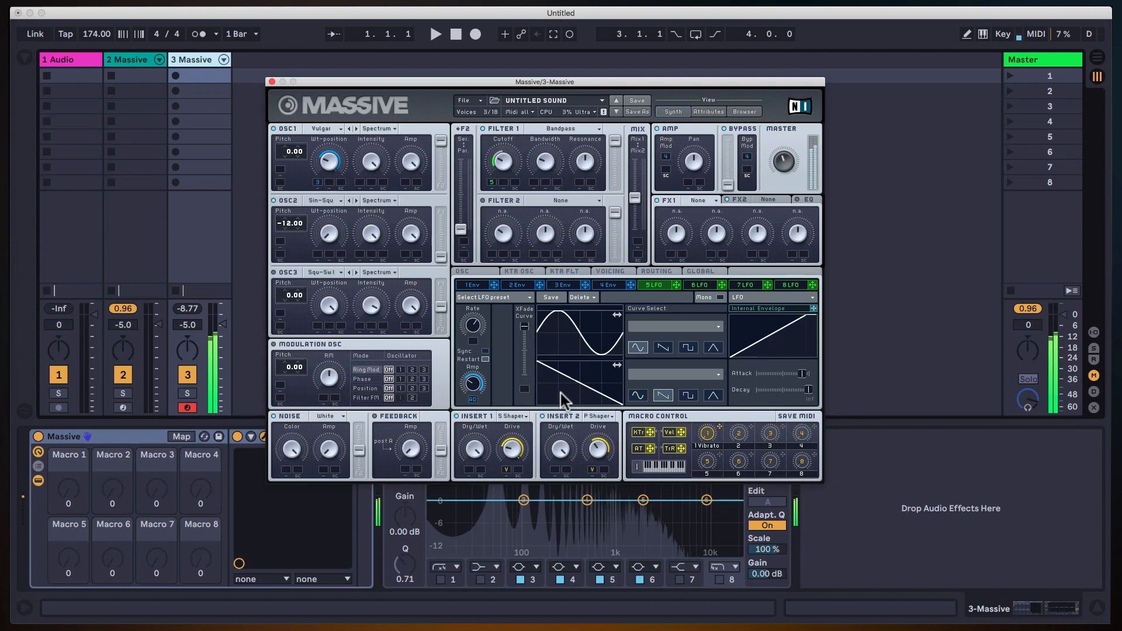
left_click_drag(803, 375, 784, 377)
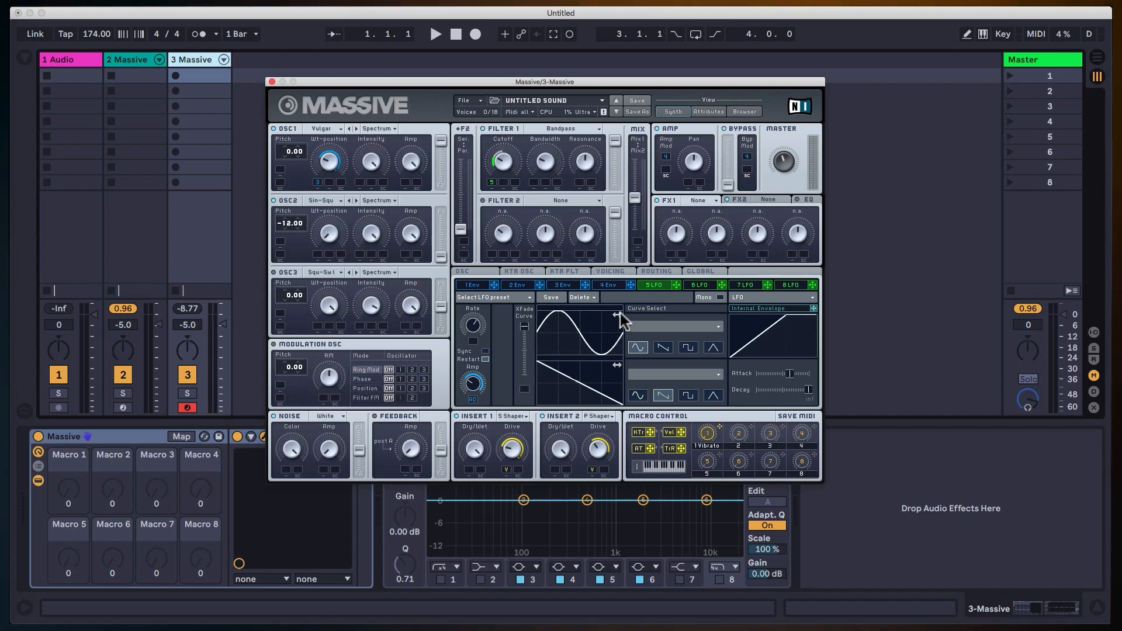
Shift the start phase of both LFO 5 curves and blend them with XFade Curve set about halfway.
mouse_move(617, 314)
left_mouse_down()
mouse_move(582, 318)
mouse_move(608, 319)
left_mouse_up()
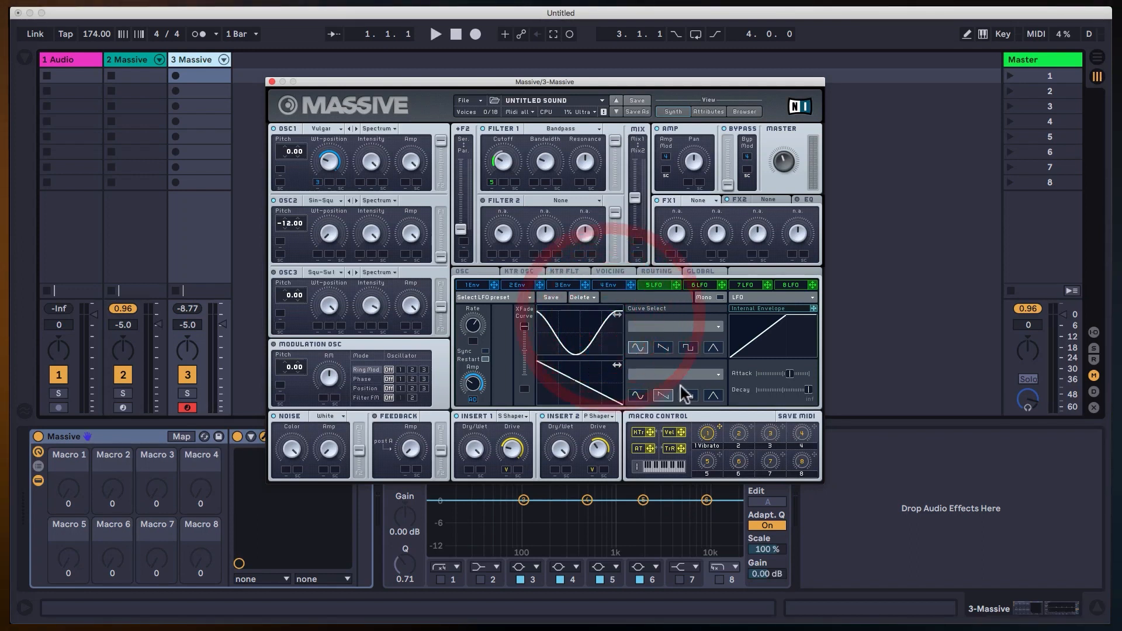
left_click_drag(602, 364, 528, 349)
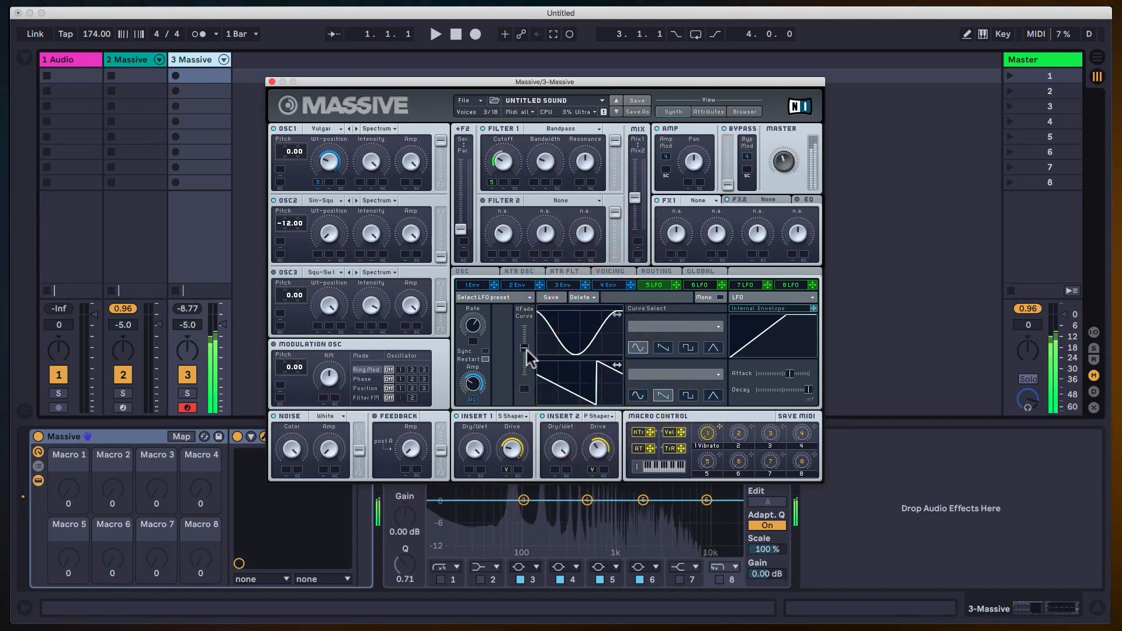
Adjust LFO 5's Rate and modulate it with the KTr key-tracking source, setting the modulation range.
left_click(504, 361)
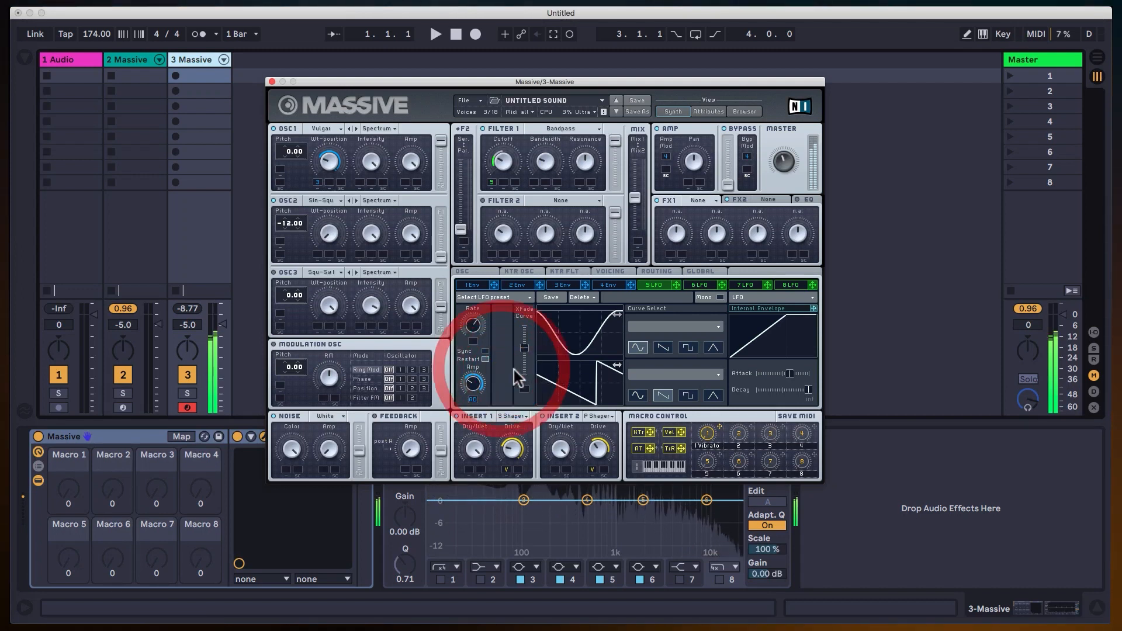
left_click(479, 274)
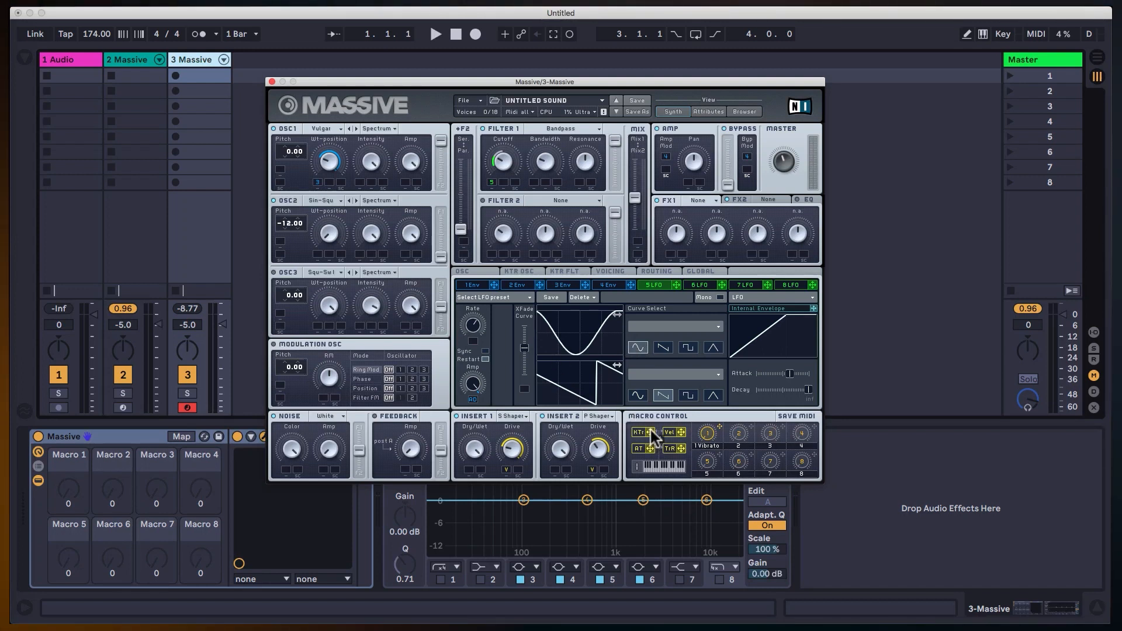
left_click_drag(650, 432, 489, 329)
left_click(474, 341)
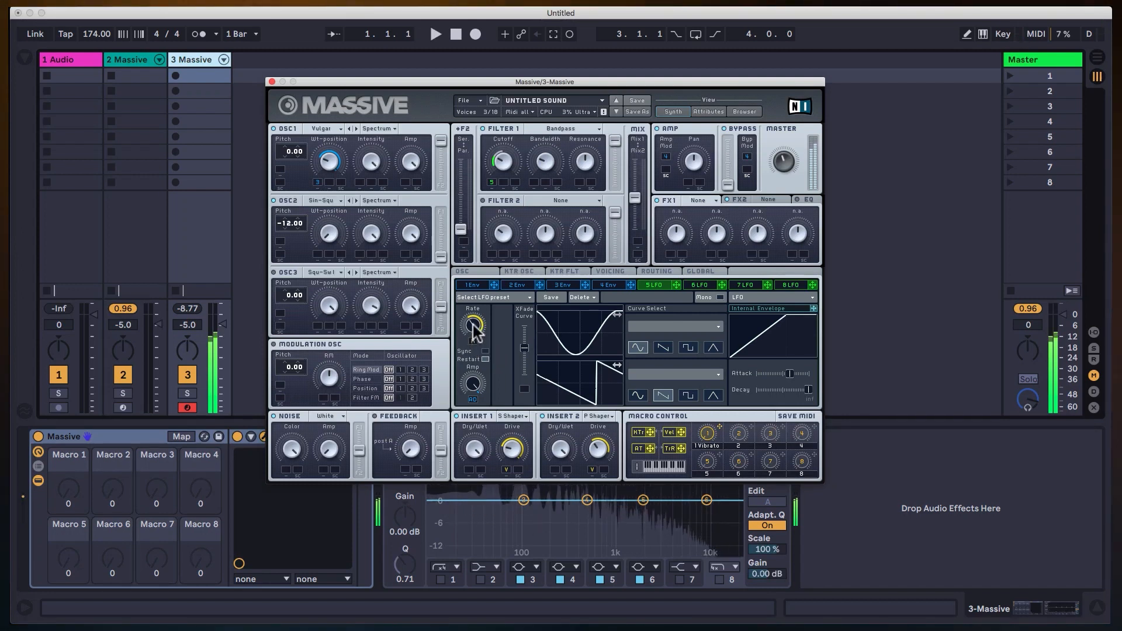
left_click(473, 326)
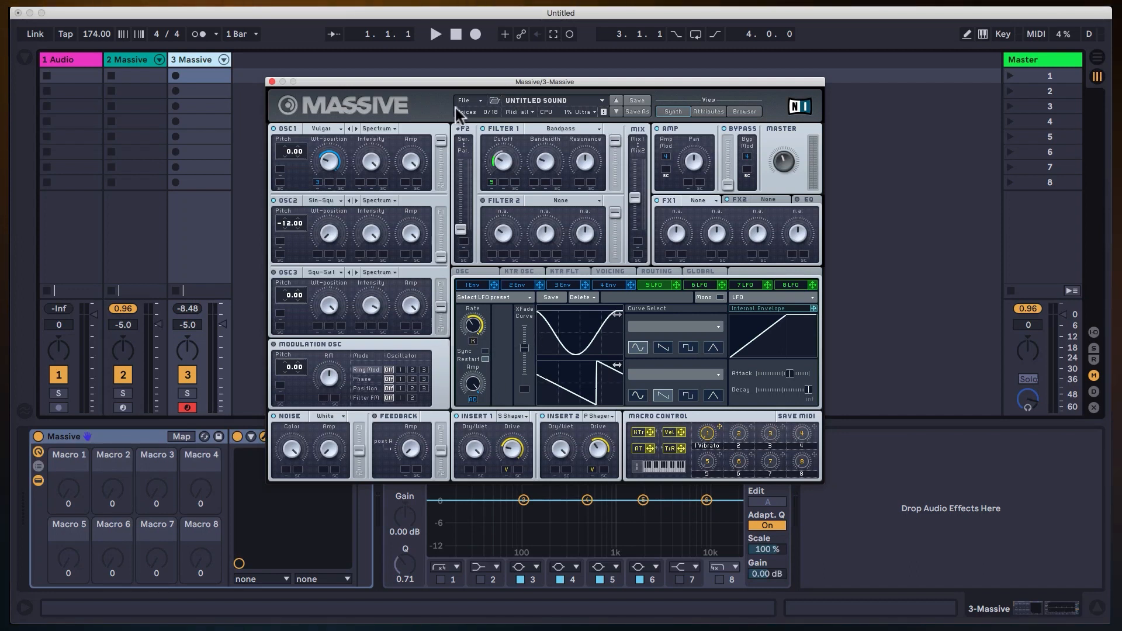
Close the Massive editor, then duplicate track 3 Massive and arm the copy for recording.
left_click(272, 82)
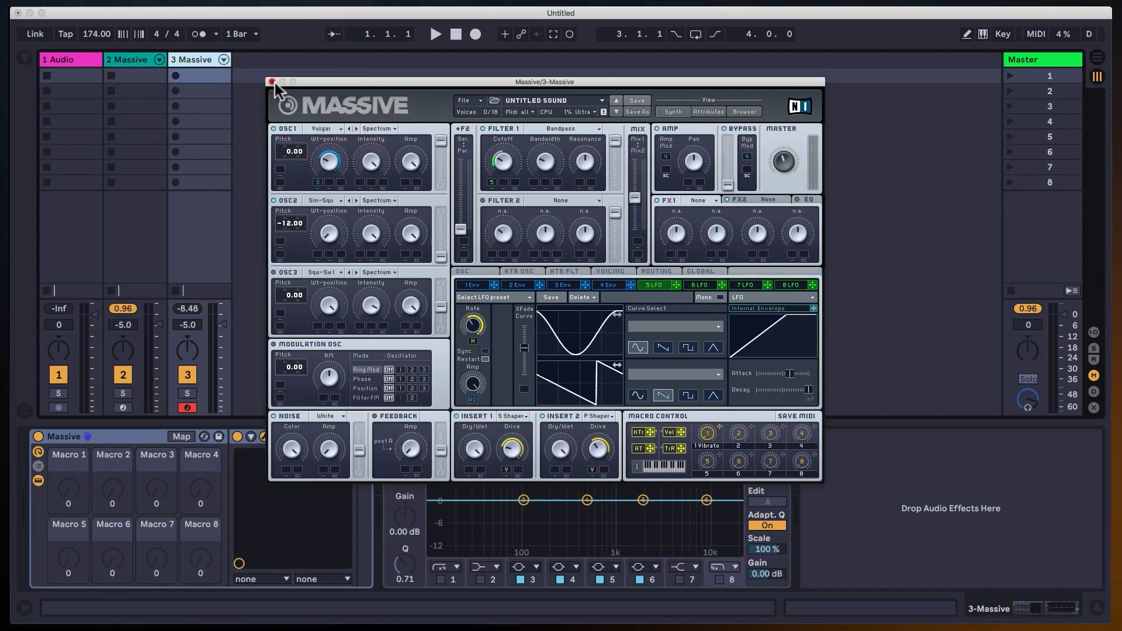
left_click(272, 81)
left_click(195, 61)
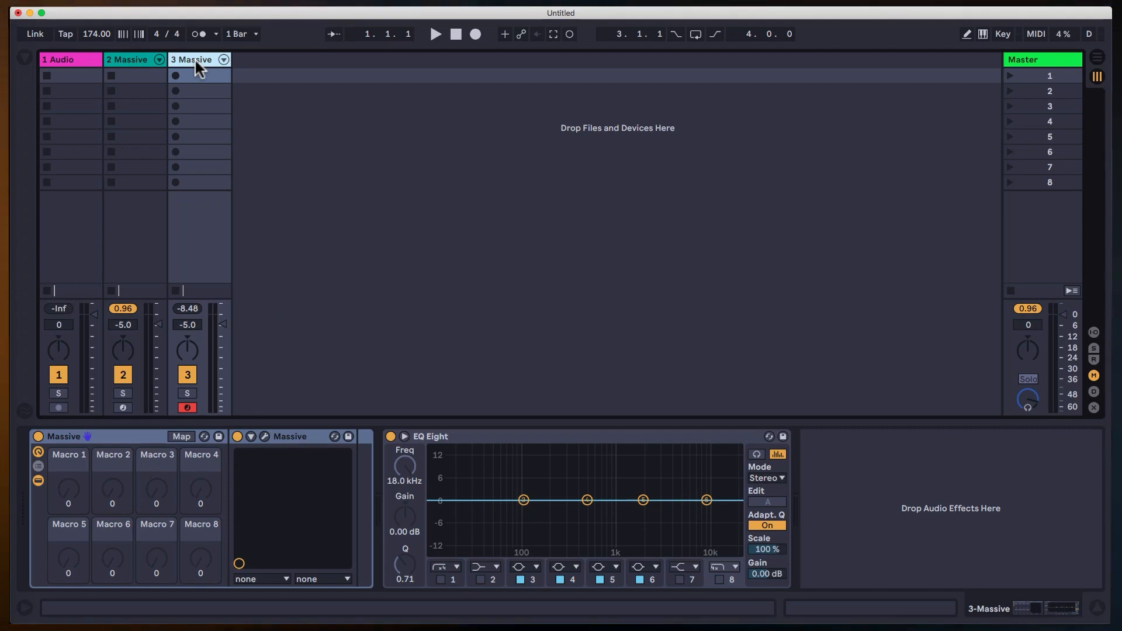
key("super+d")
left_click(258, 58)
left_click(252, 408)
Open Massive on track 4 and initialize it with a new empty sound, moving the editor window clear.
left_click(264, 438)
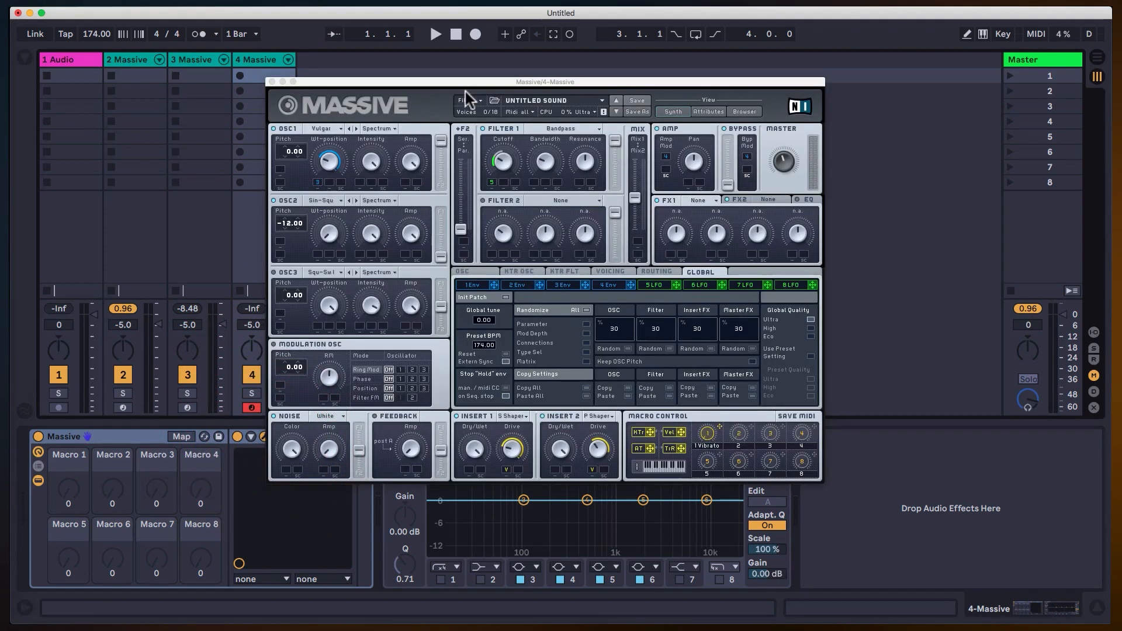
left_click(475, 100)
left_click(478, 101)
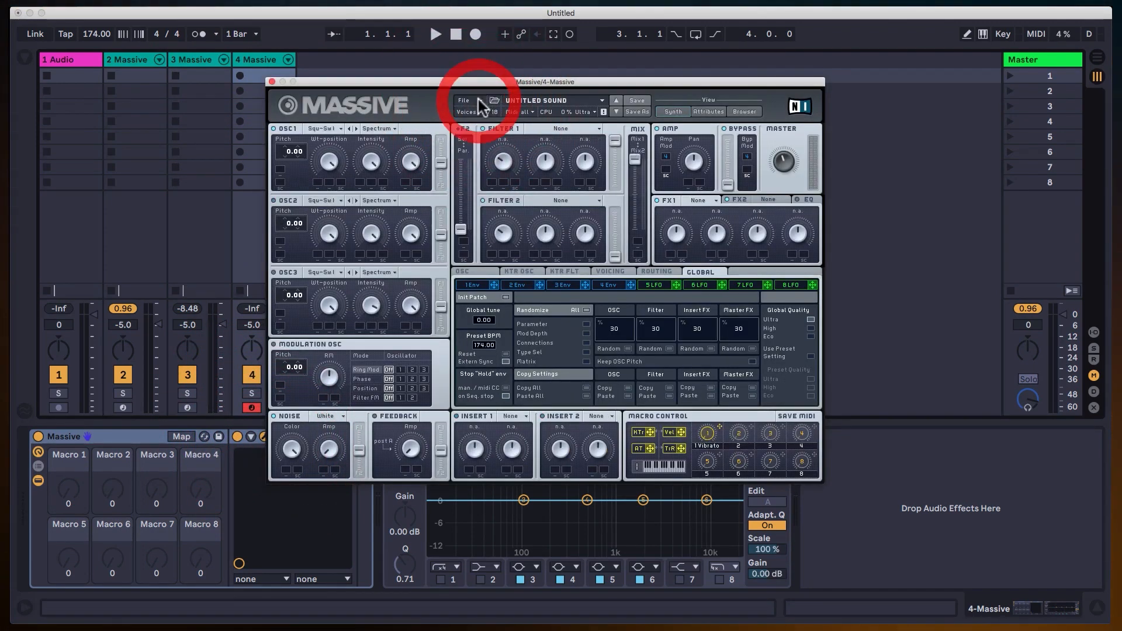
left_click_drag(479, 81, 547, 47)
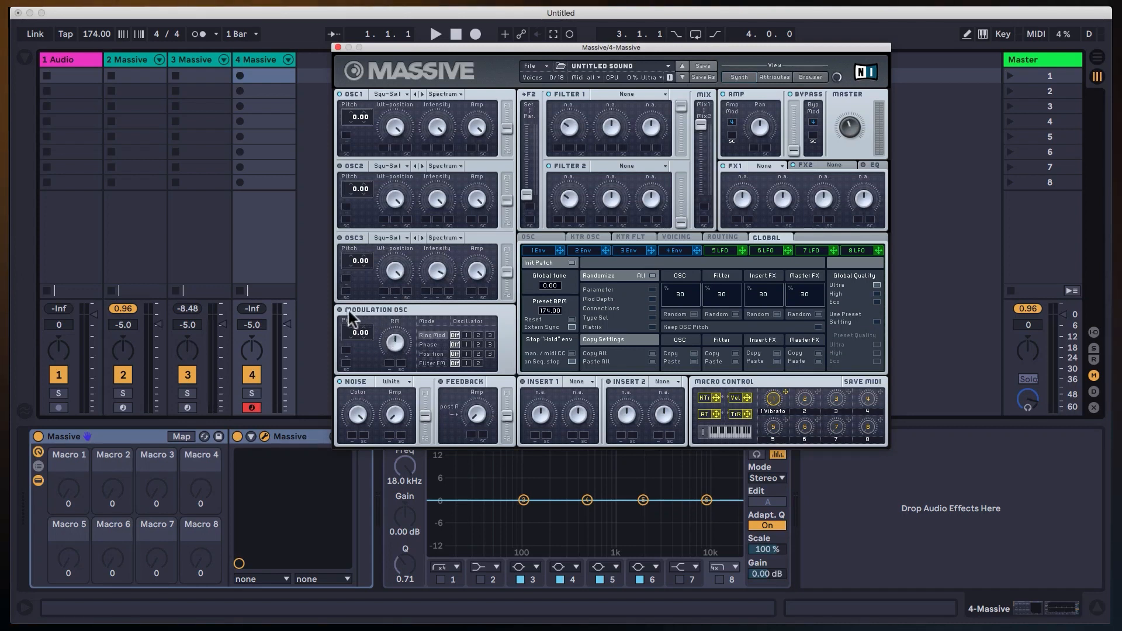
Set OSC1 to the Sin-Square wavetable at its pure sine position, and adjust its Amp and the Master level.
left_click(397, 95)
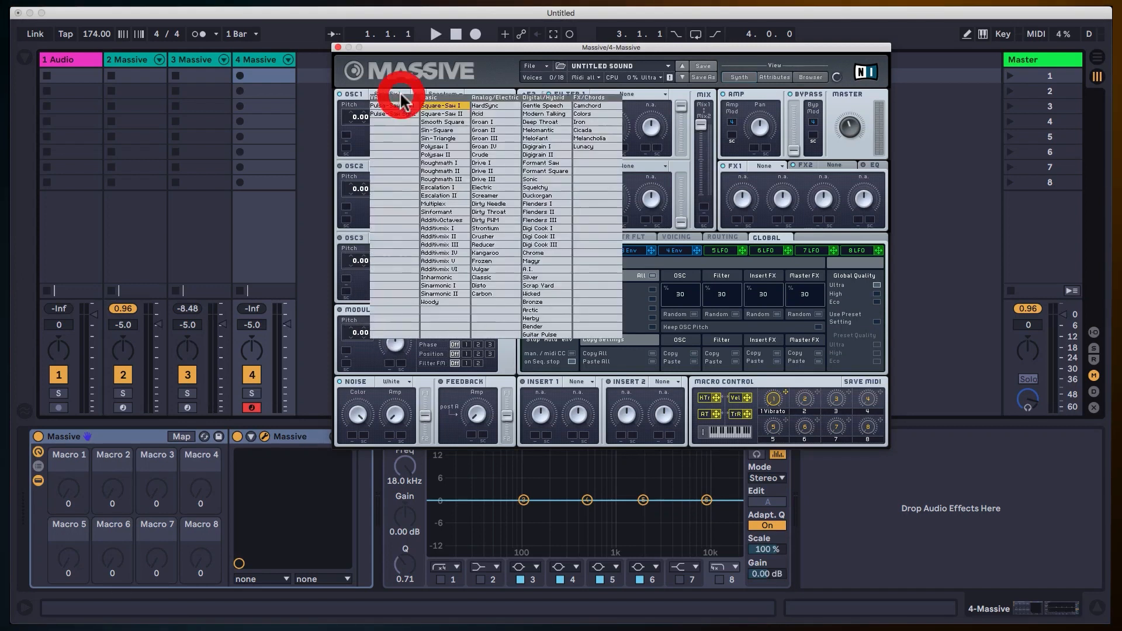
left_click(437, 129)
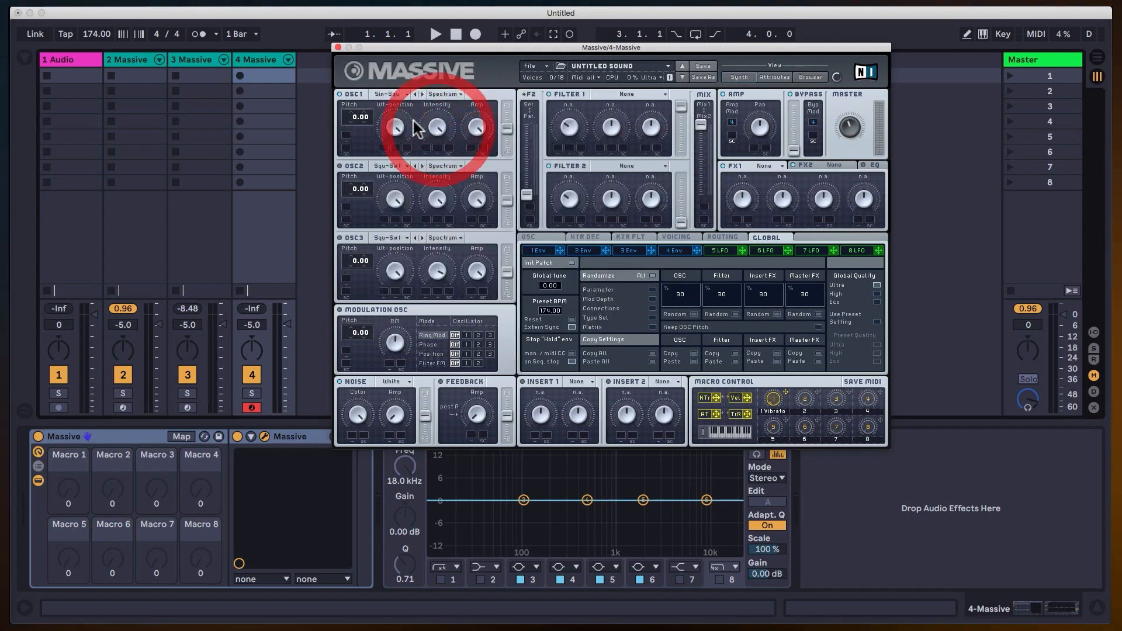
left_click(478, 104)
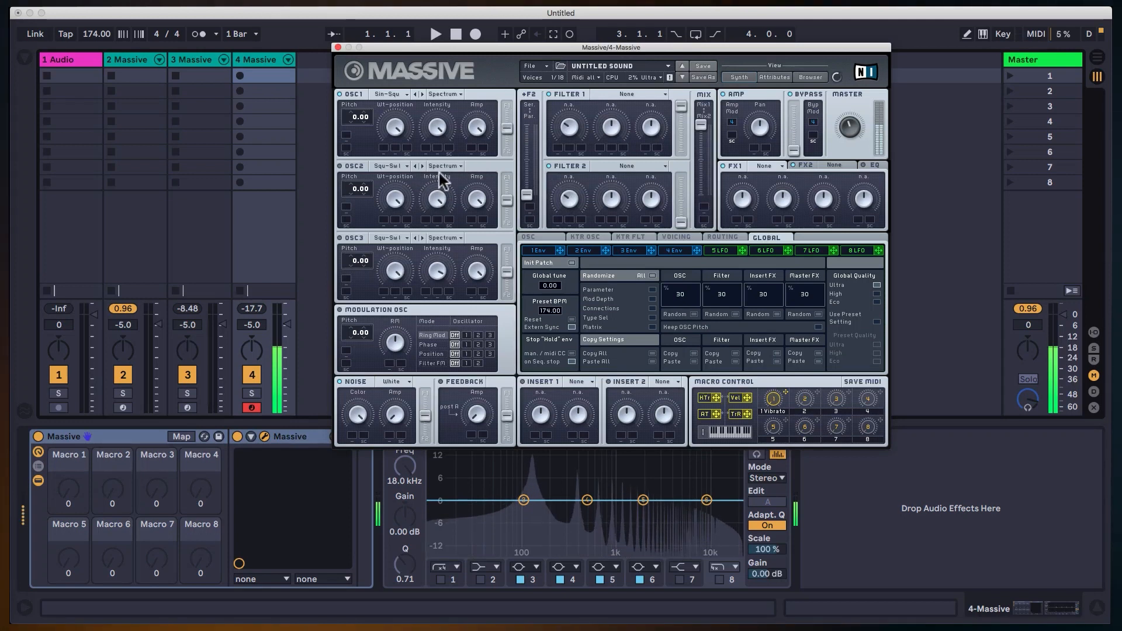
left_click(410, 318)
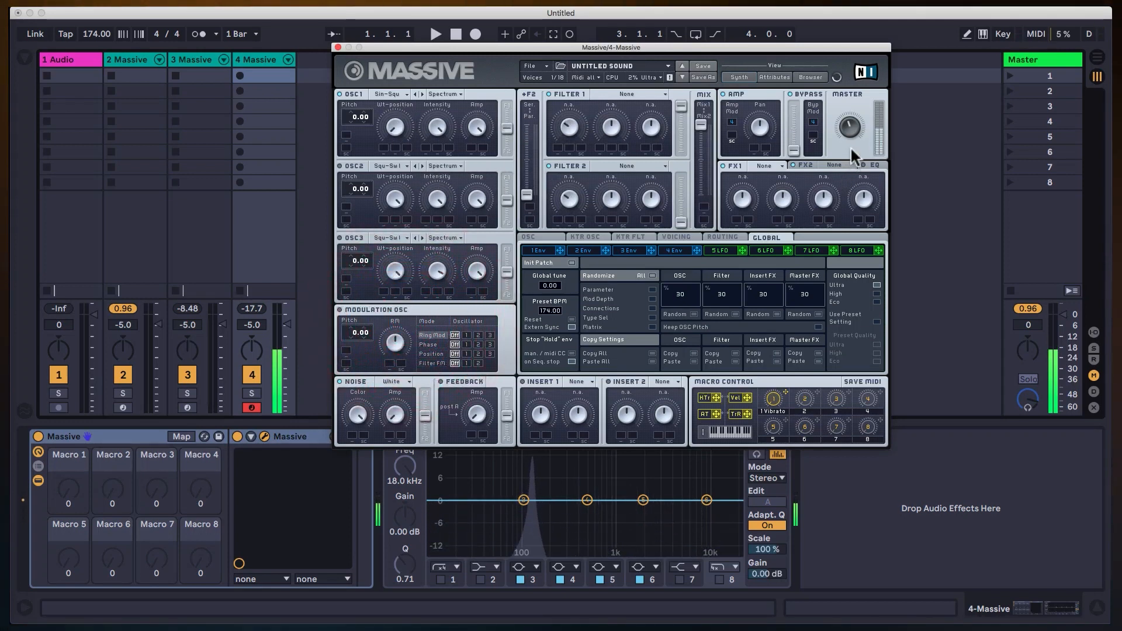
left_click(851, 130)
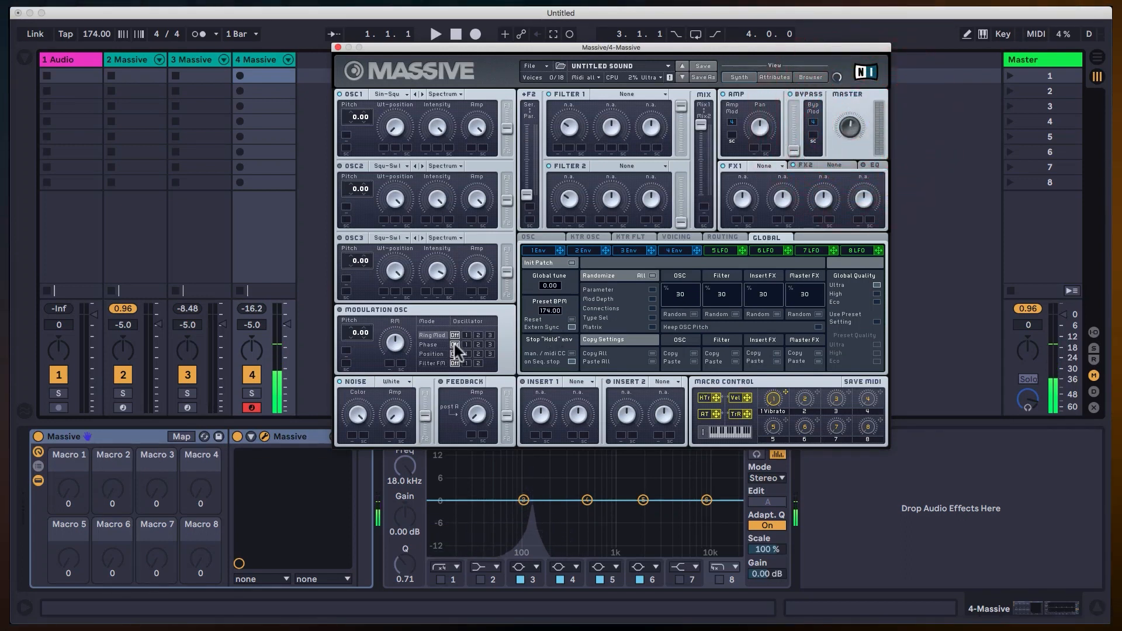
Enable the Modulation Osc and apply its Phase mode to oscillator 1.
left_click(340, 309)
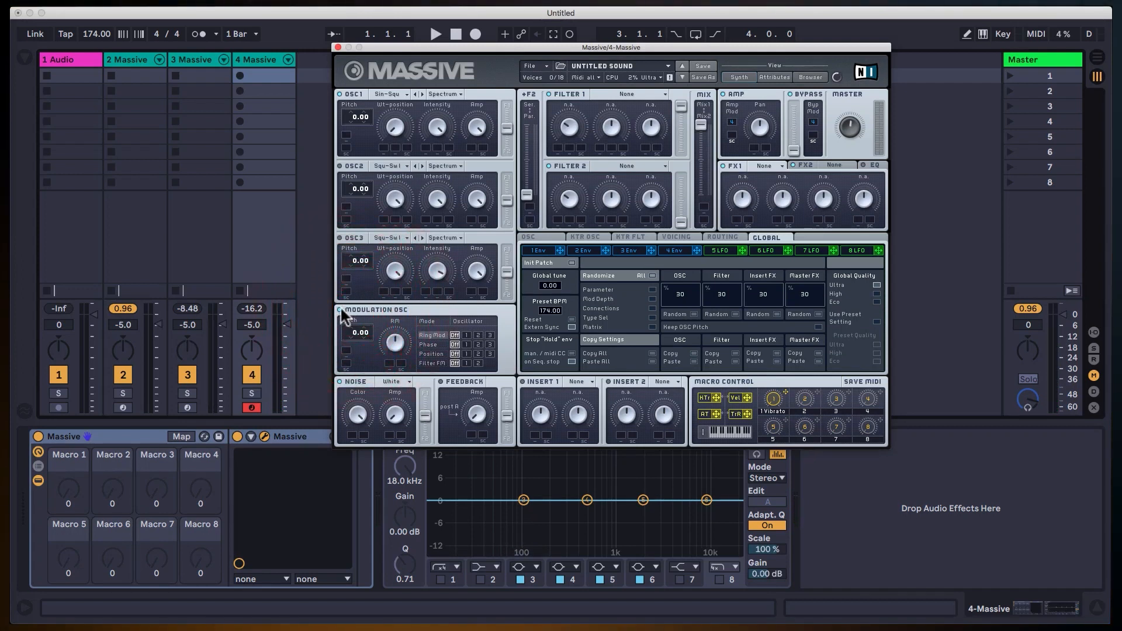
left_click(433, 344)
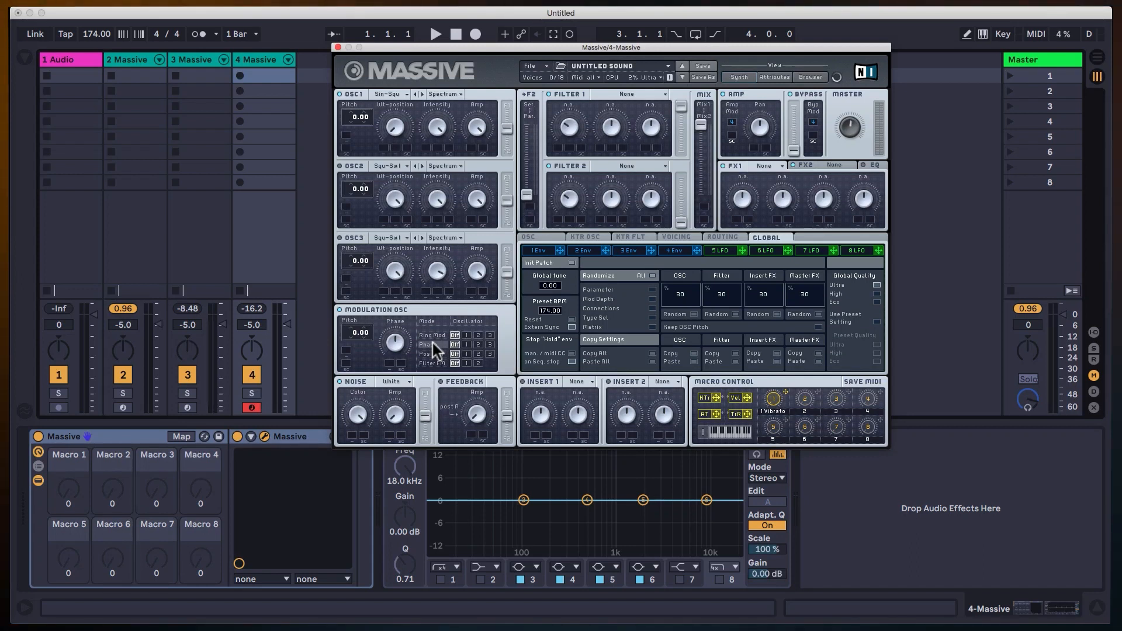
left_click(466, 344)
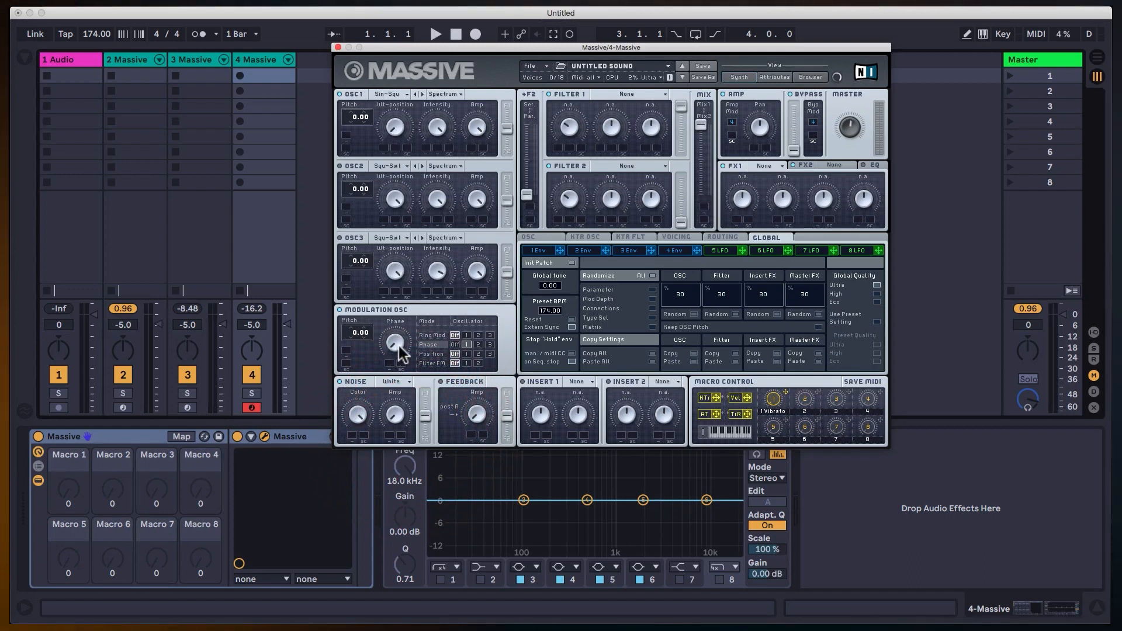
Sweep the Modulation Osc's Phase amount while auditioning the phase modulation on OSC1.
left_click_drag(398, 346, 407, 274)
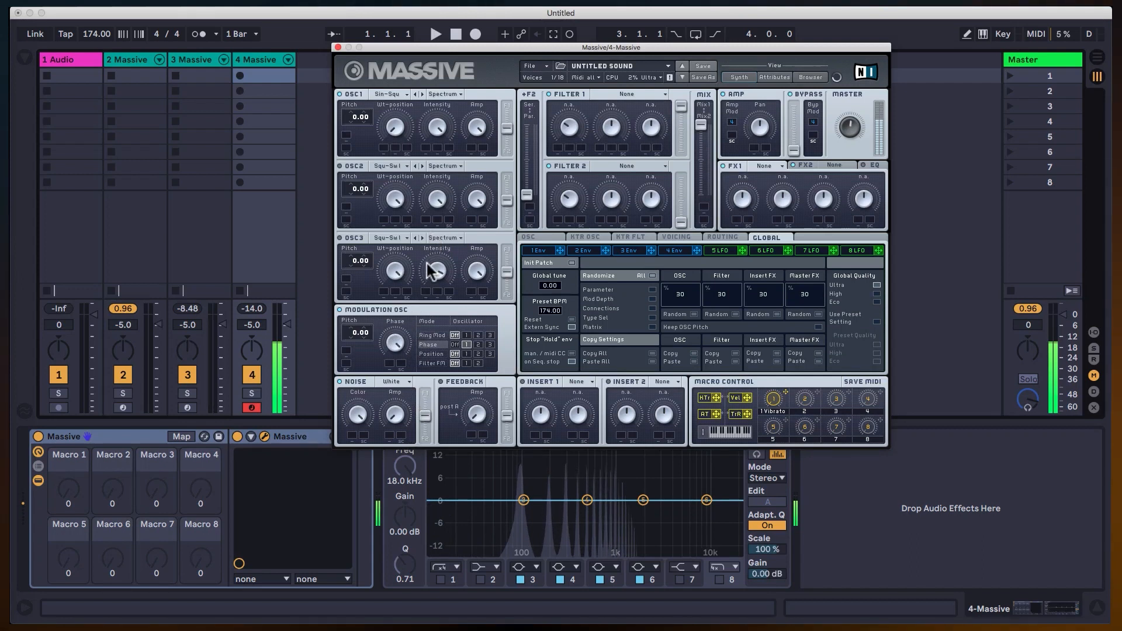
left_click_drag(426, 387, 445, 296)
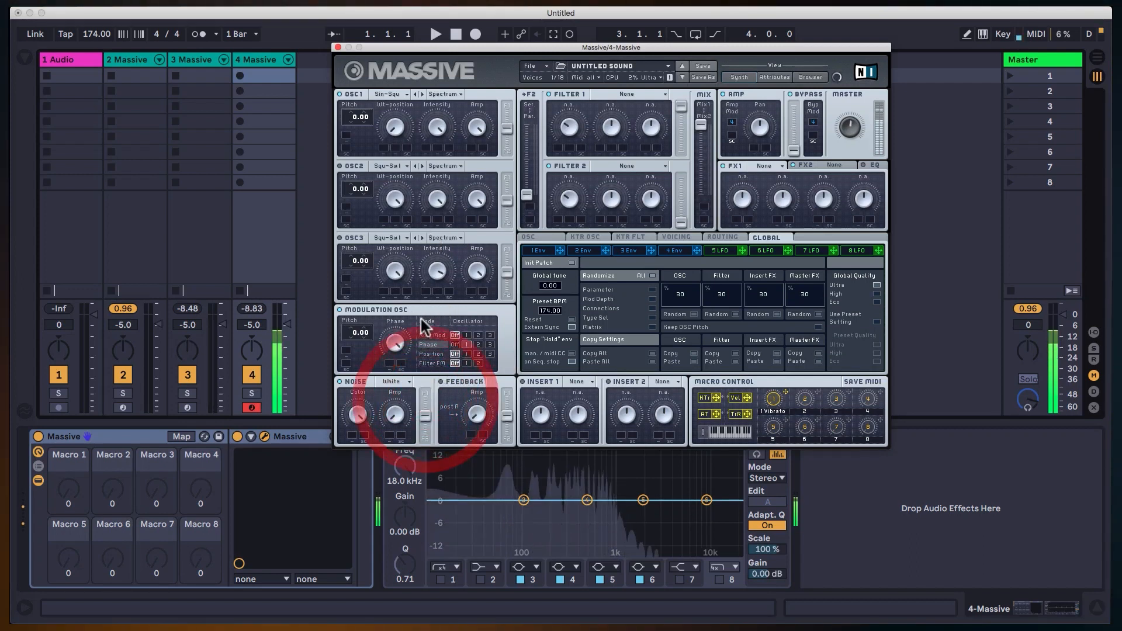
left_click_drag(398, 354, 418, 286)
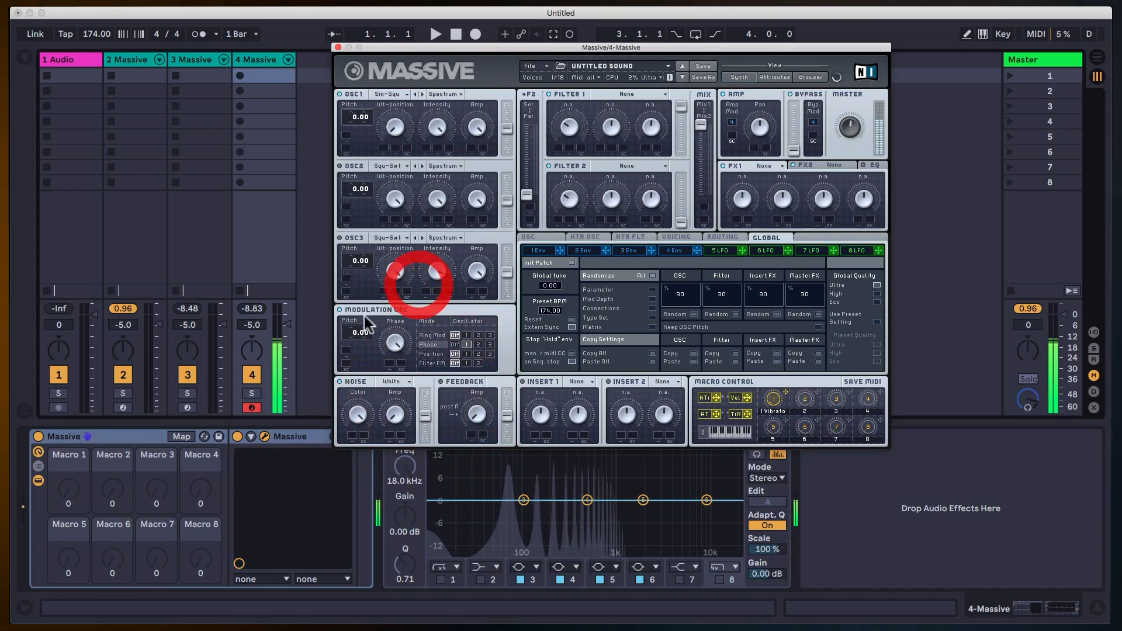
Set the Modulation Osc's Pitch to -12.00 and turn its Phase amount down.
left_click_drag(357, 331, 356, 339)
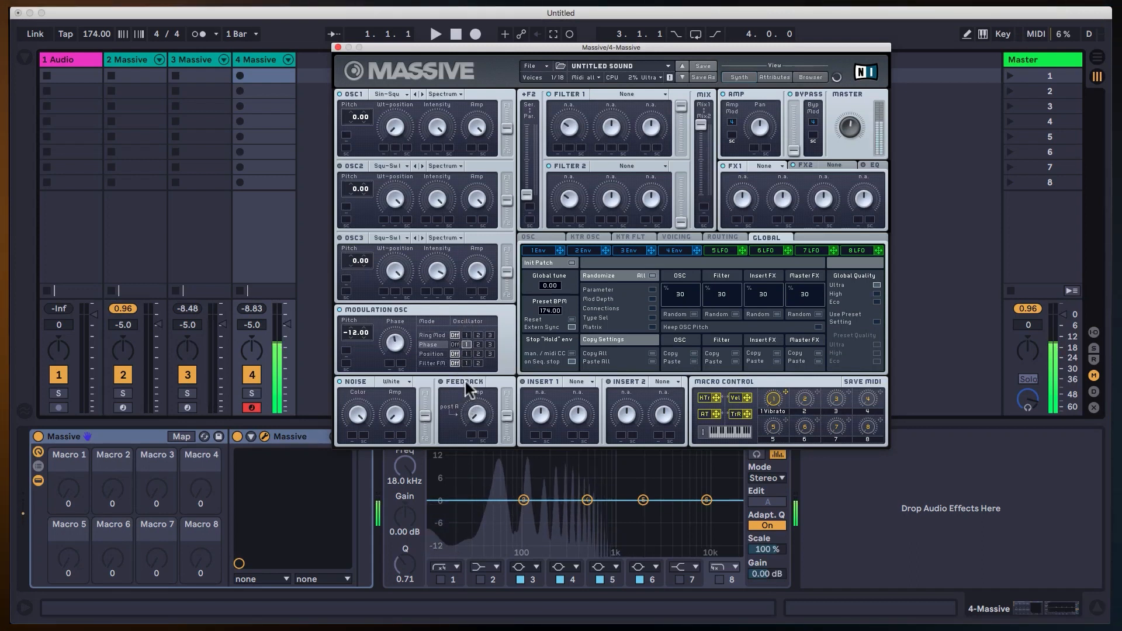
left_click(466, 344)
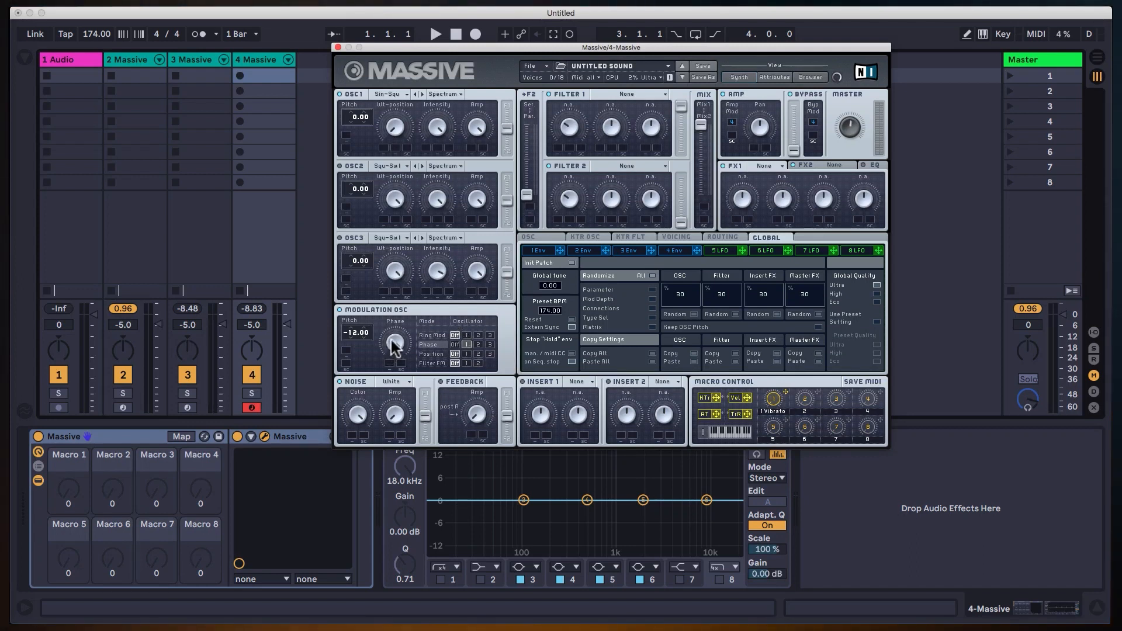
left_click(423, 524)
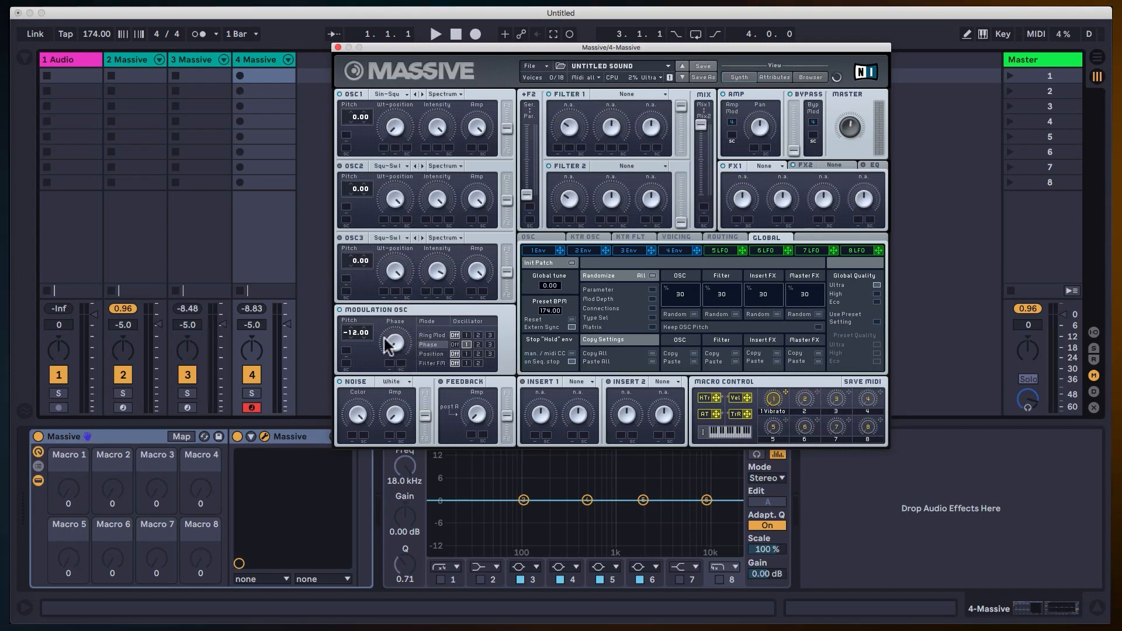
Reset the Modulation Osc's Pitch to 0.00 and change OSC1's wavetable to Vulgar.
double_click(355, 331)
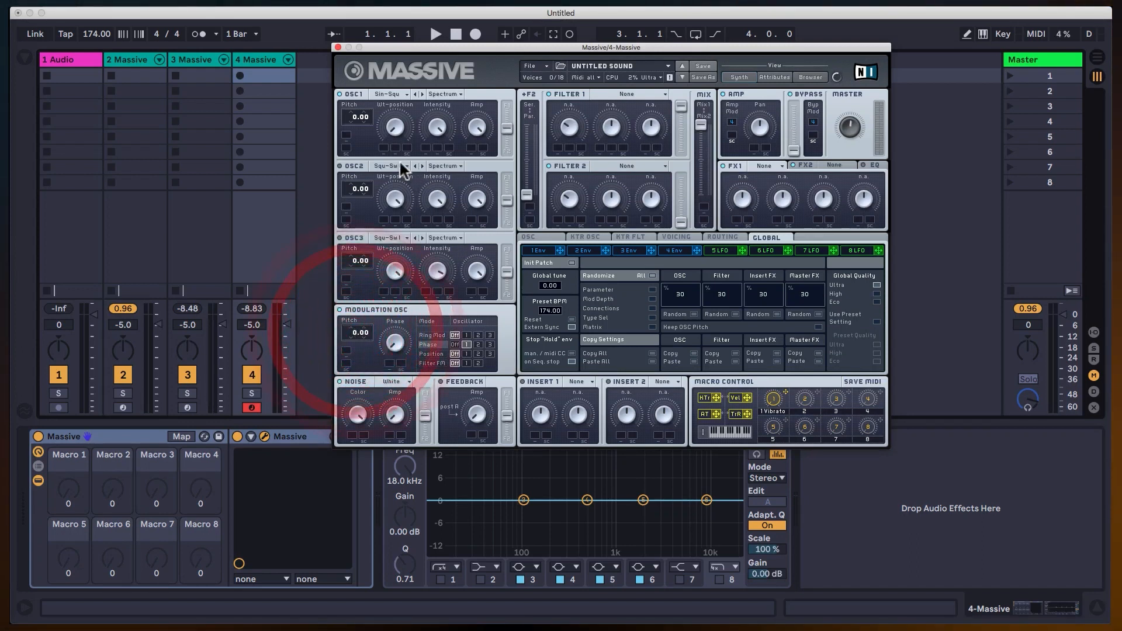
left_click(398, 92)
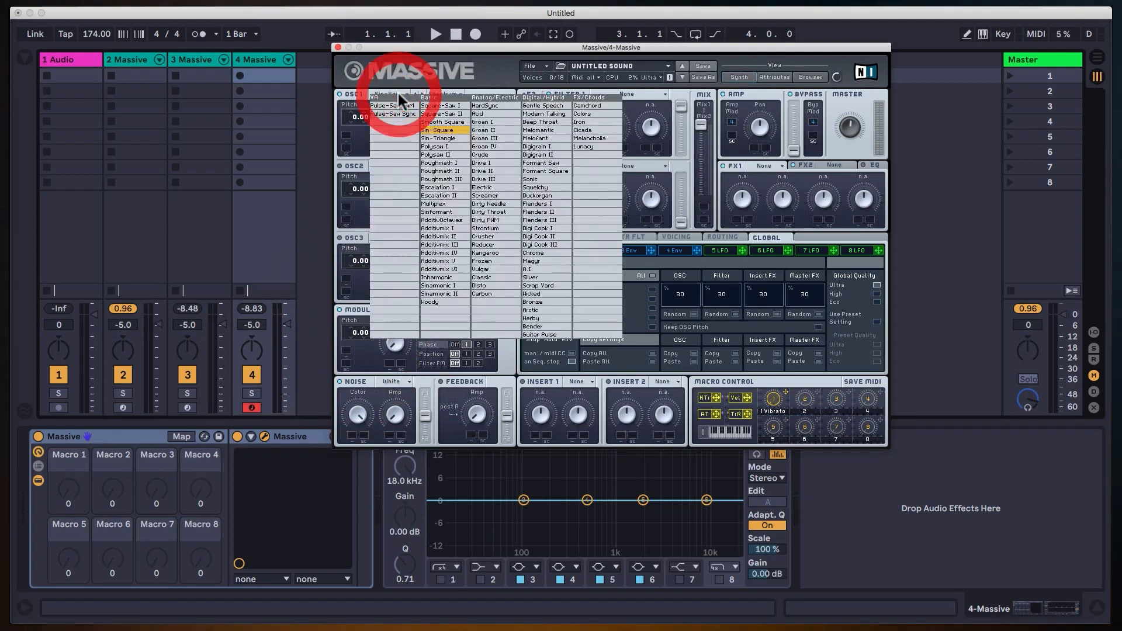
left_click(500, 264)
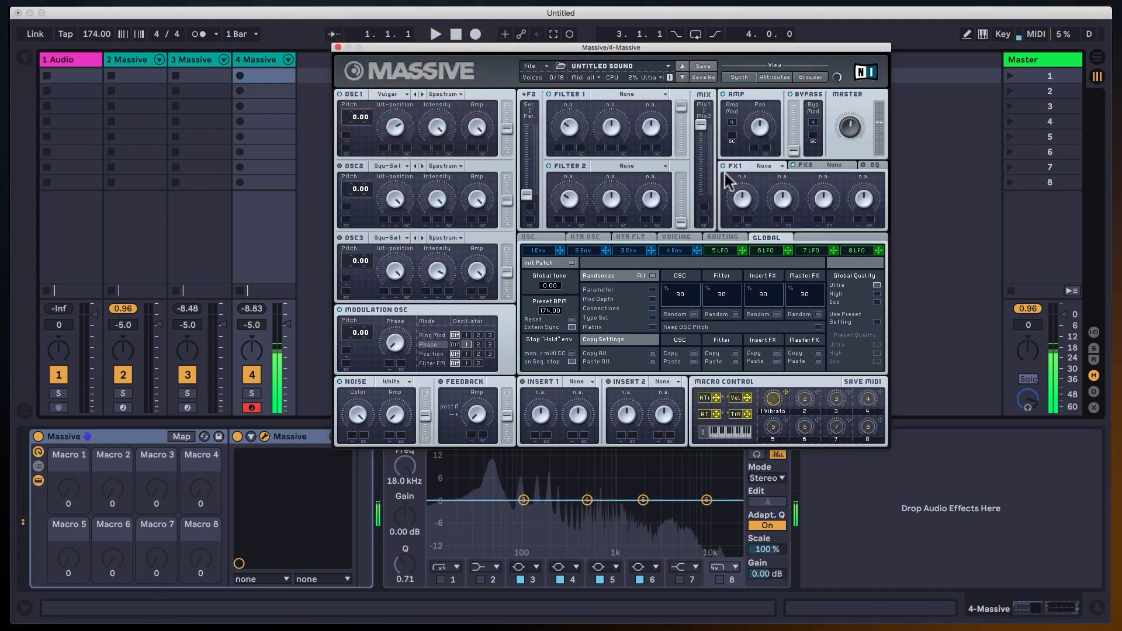
Configure monophonic voicing with 3 Unisono voices, and enable the Pan Position unison spread at full width.
left_click(692, 236)
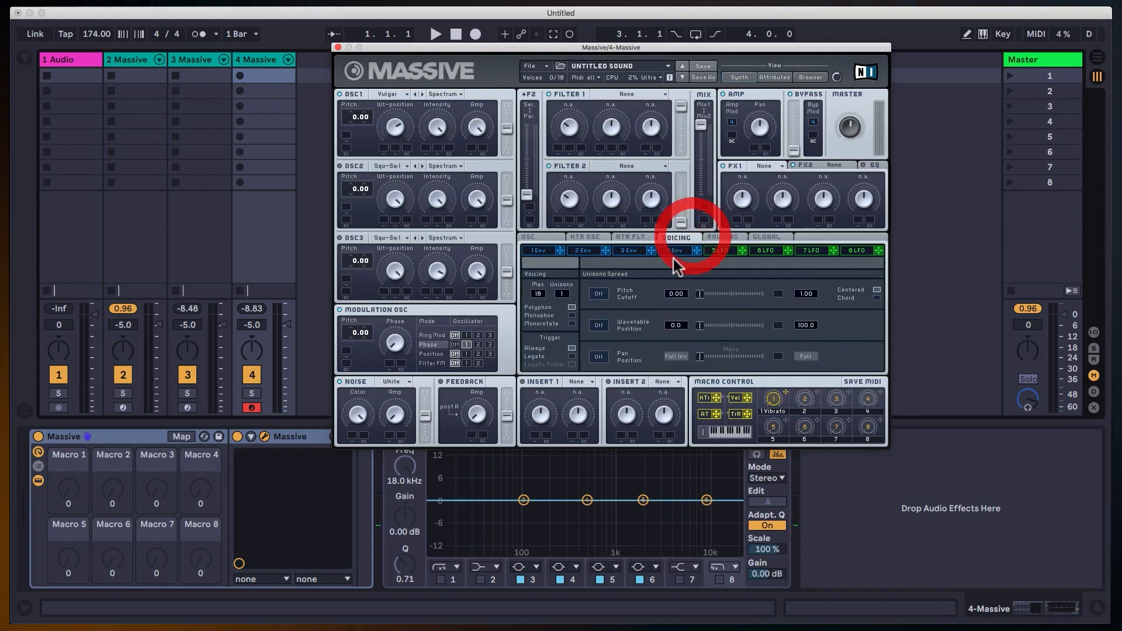
left_click(567, 291)
left_click(571, 316)
left_click(603, 357)
left_click_drag(699, 358, 939, 342)
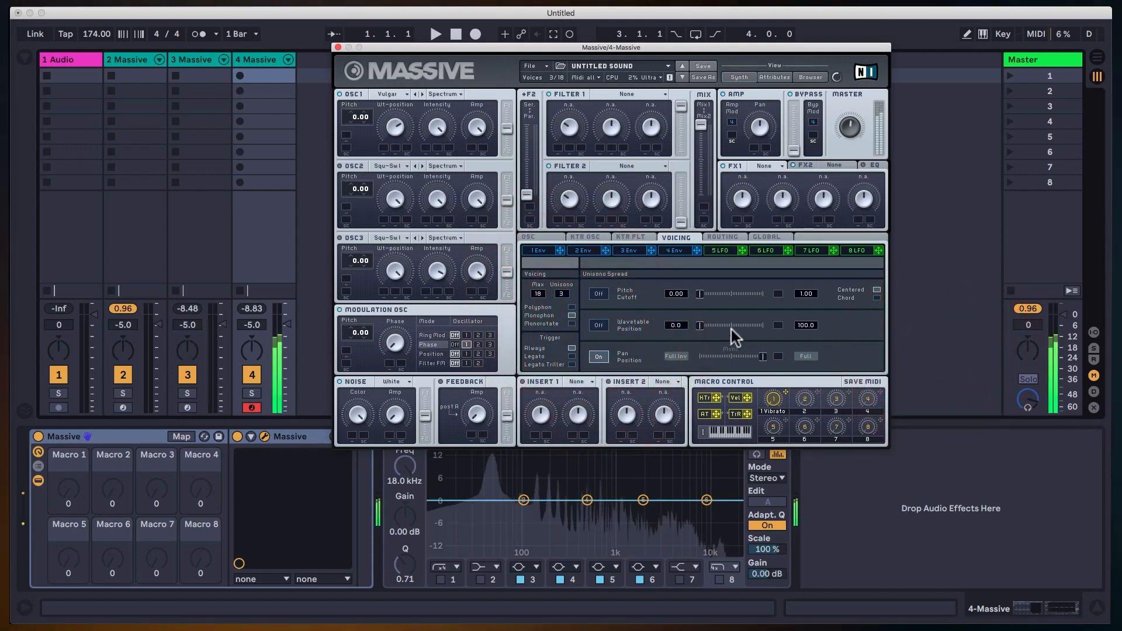
Adjust OSC1's Wt-position, and sweep the Modulation Osc's Phase amount up and back down while auditioning.
left_click_drag(398, 118, 405, 111)
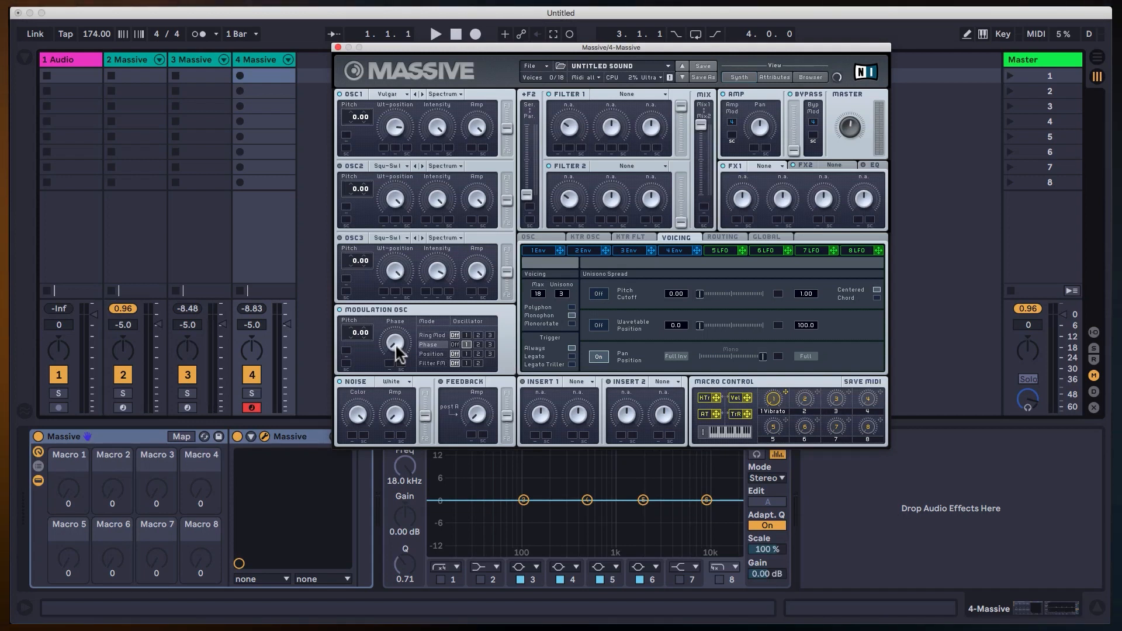
left_click_drag(395, 346, 402, 300)
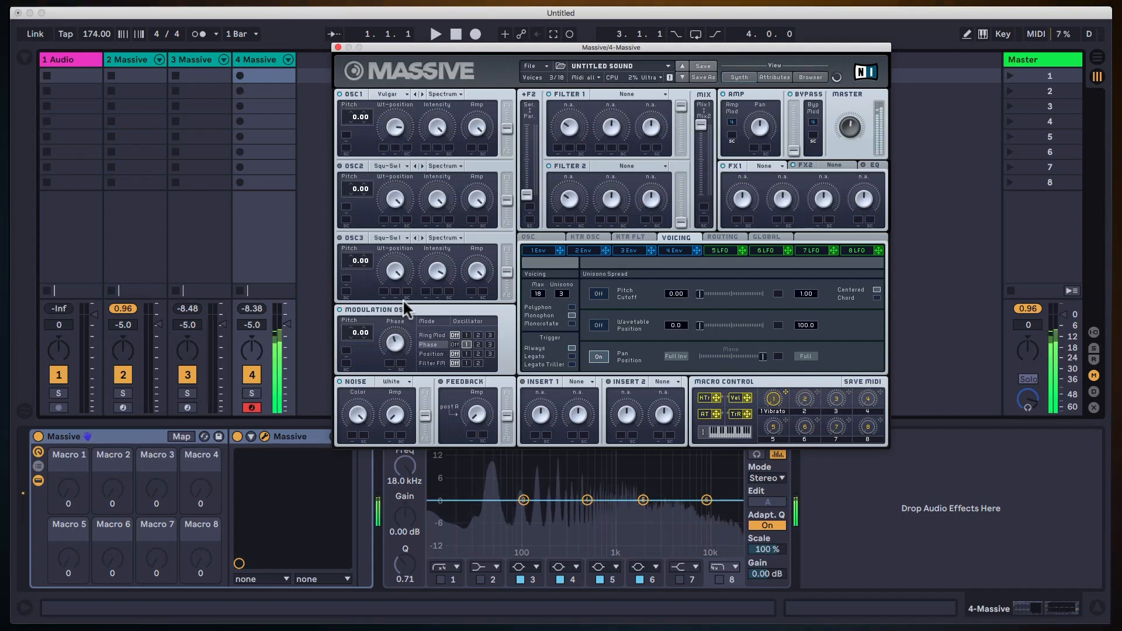
left_click_drag(425, 260, 433, 336)
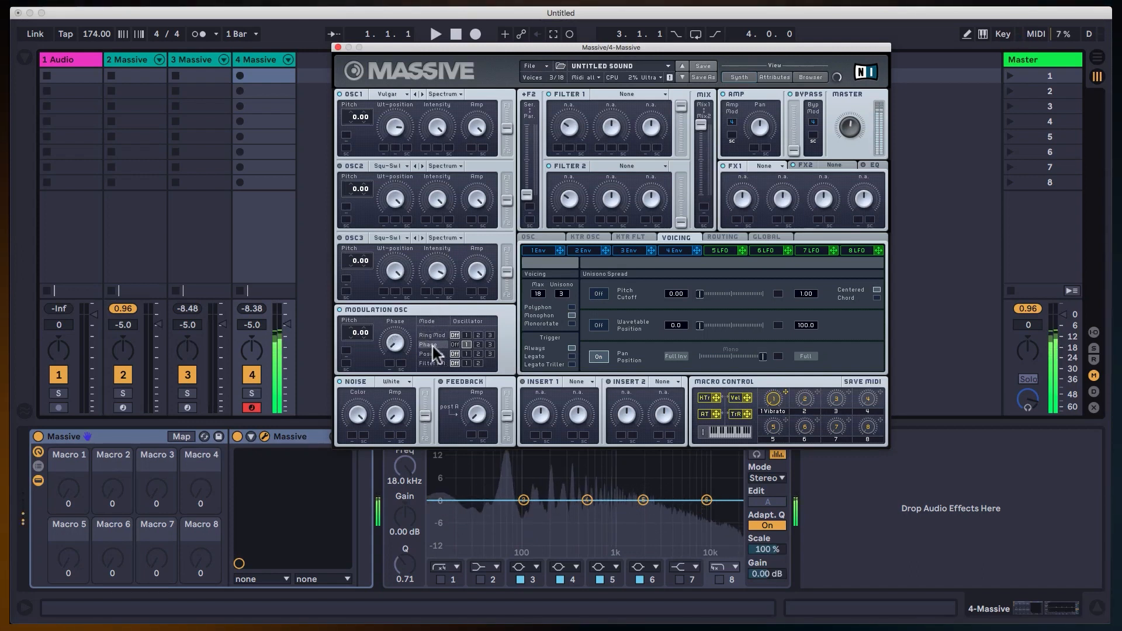
left_click(445, 373)
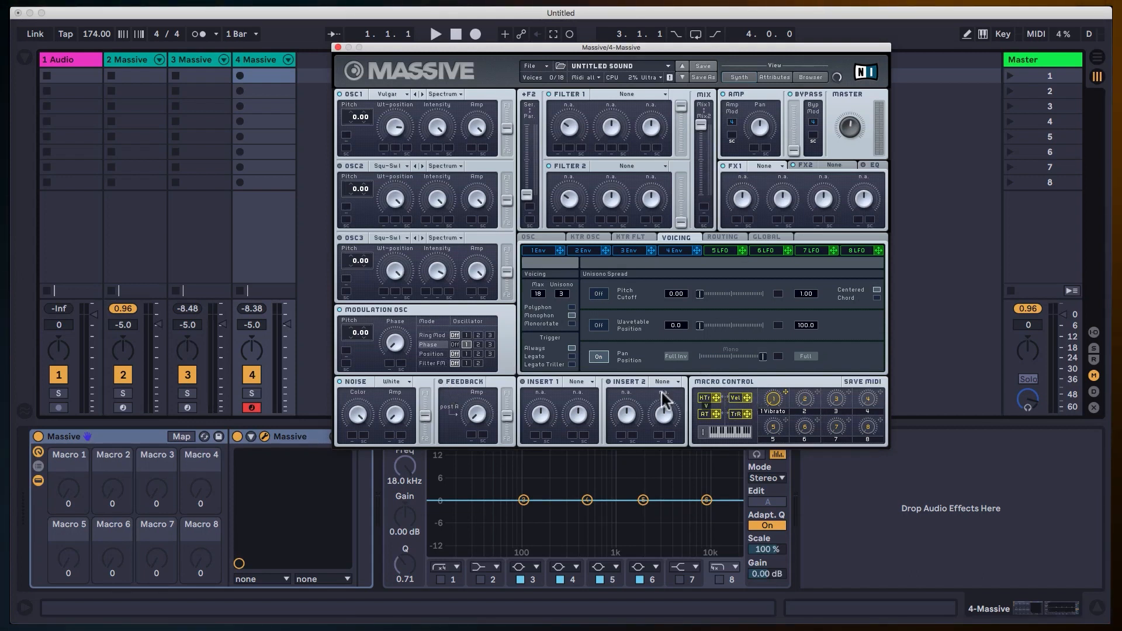
Assign velocity to the Modulation Osc's Phase amount and set a wide modulation range.
left_click(389, 363)
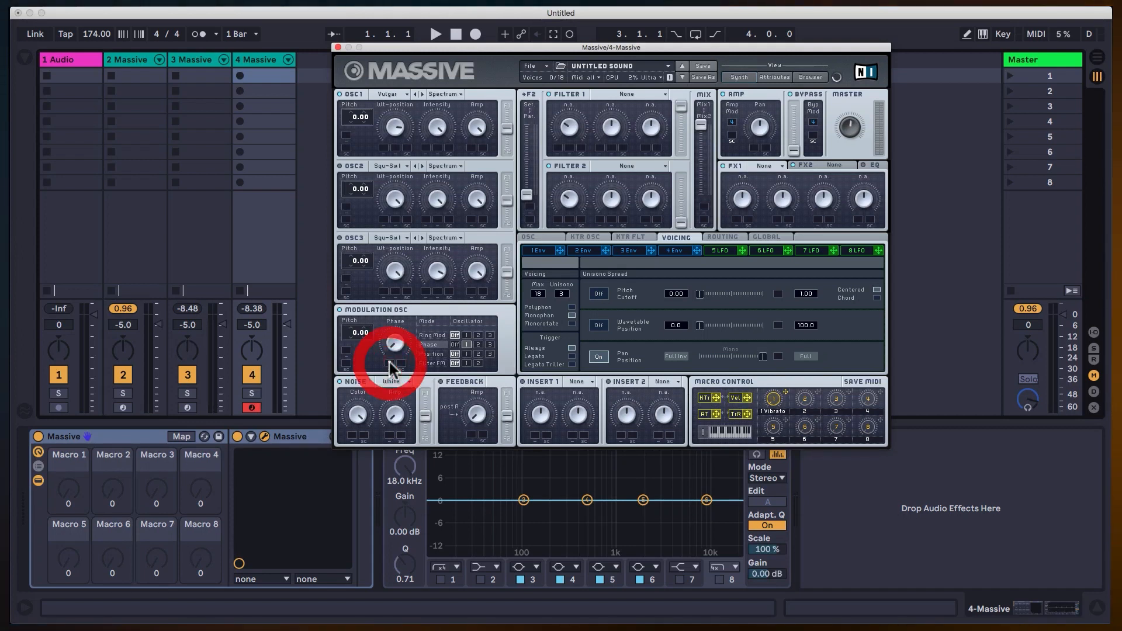
left_click(394, 273)
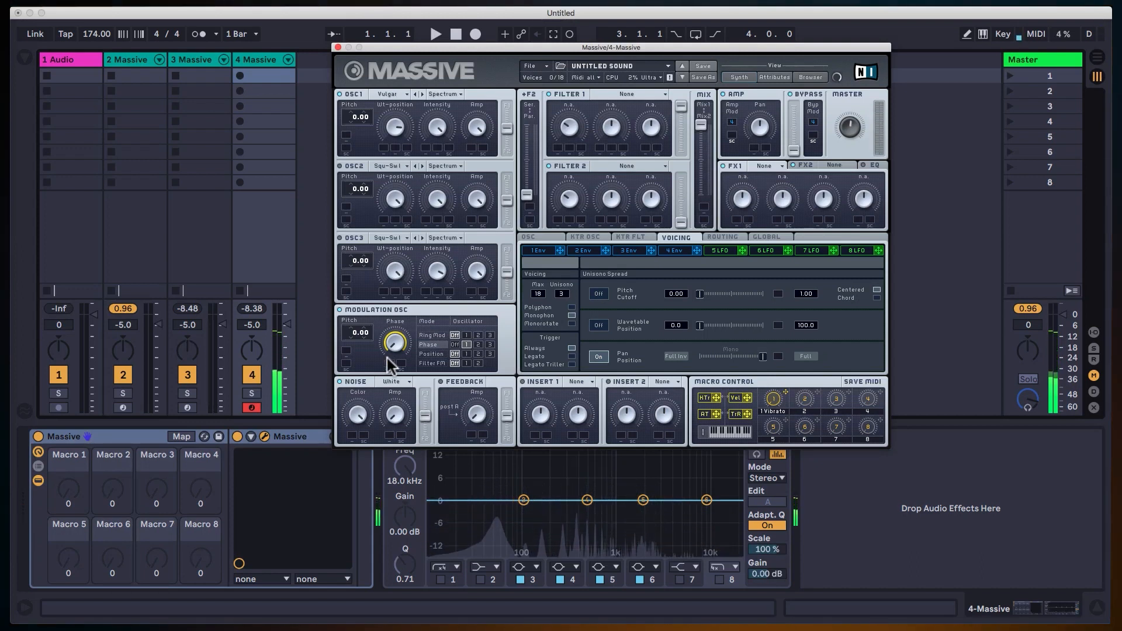
Lower the Modulation Osc's Pitch to -12.00 and on to -24.00 while auditioning.
left_click(352, 337)
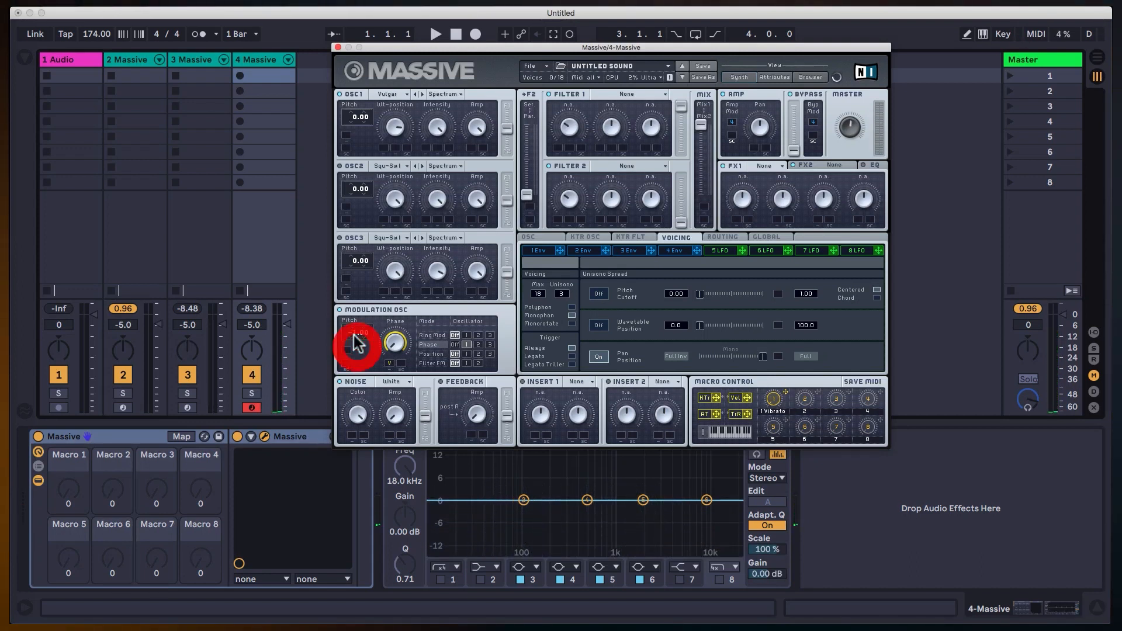
left_click_drag(353, 331, 430, 361)
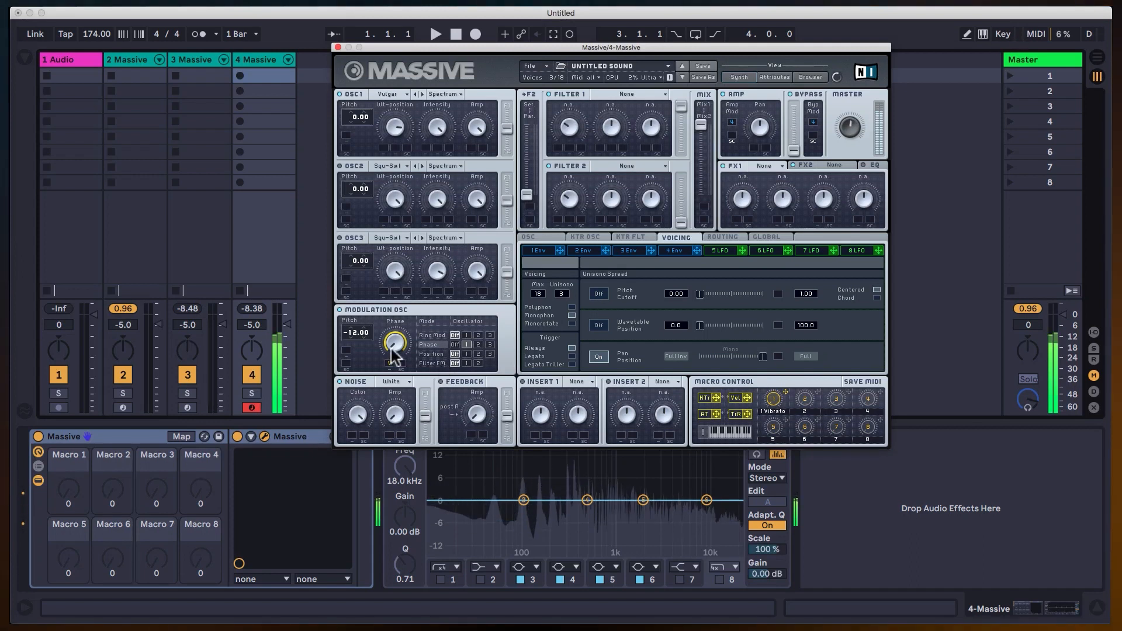
left_click_drag(353, 332, 359, 346)
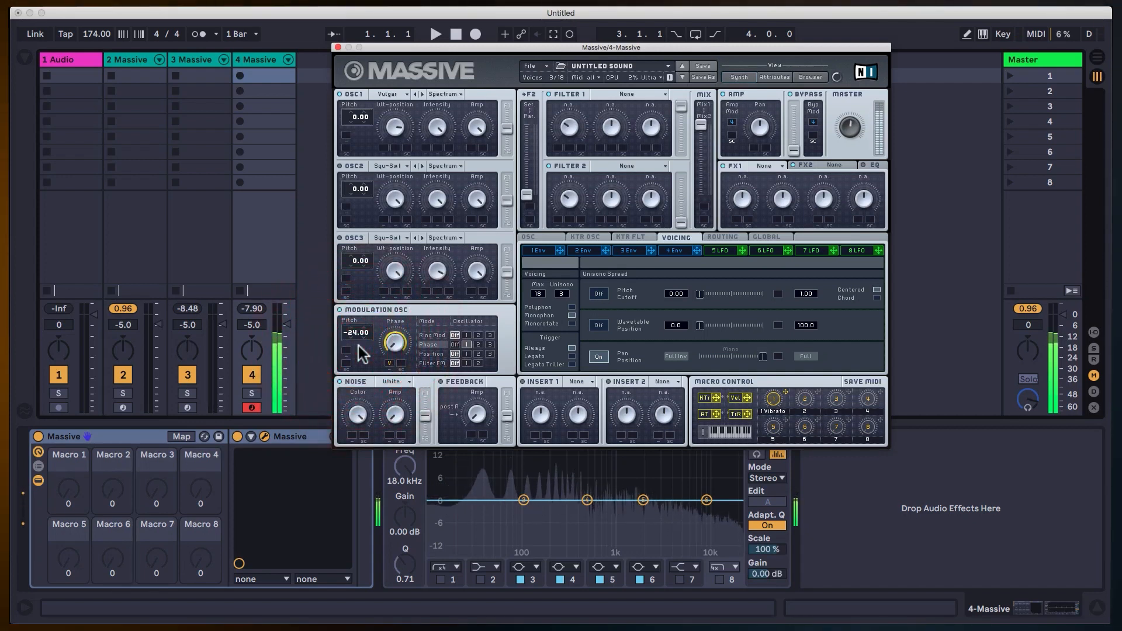
Narrow the velocity modulation range of the Phase amount, and modulate OSC1's Wt-position with velocity too.
left_click_drag(391, 362, 395, 387)
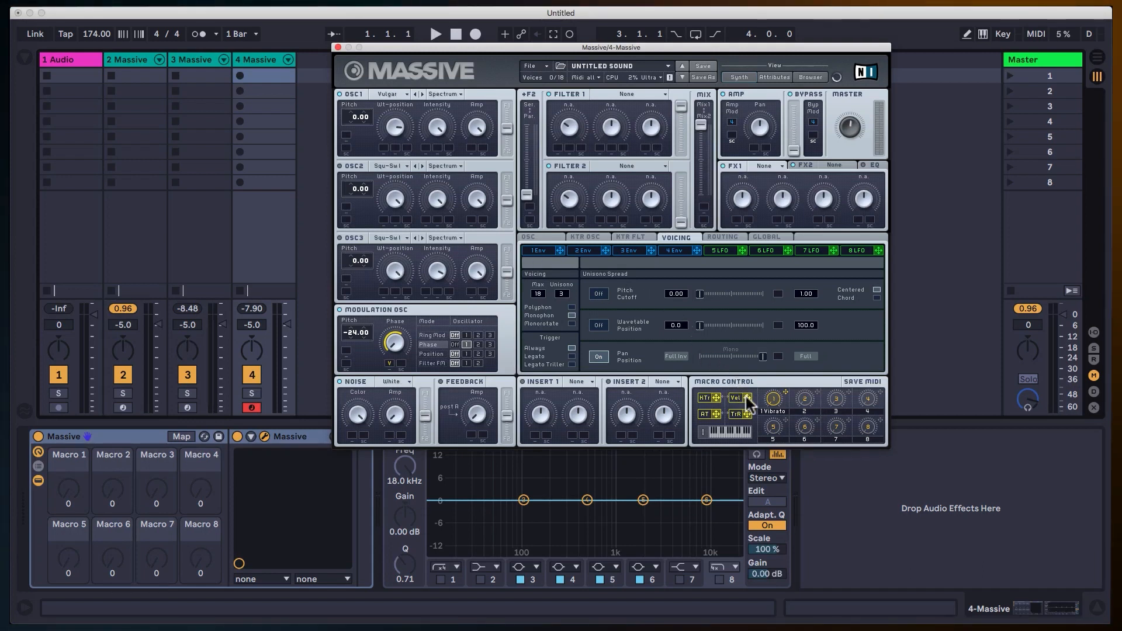
left_click_drag(381, 148, 381, 149)
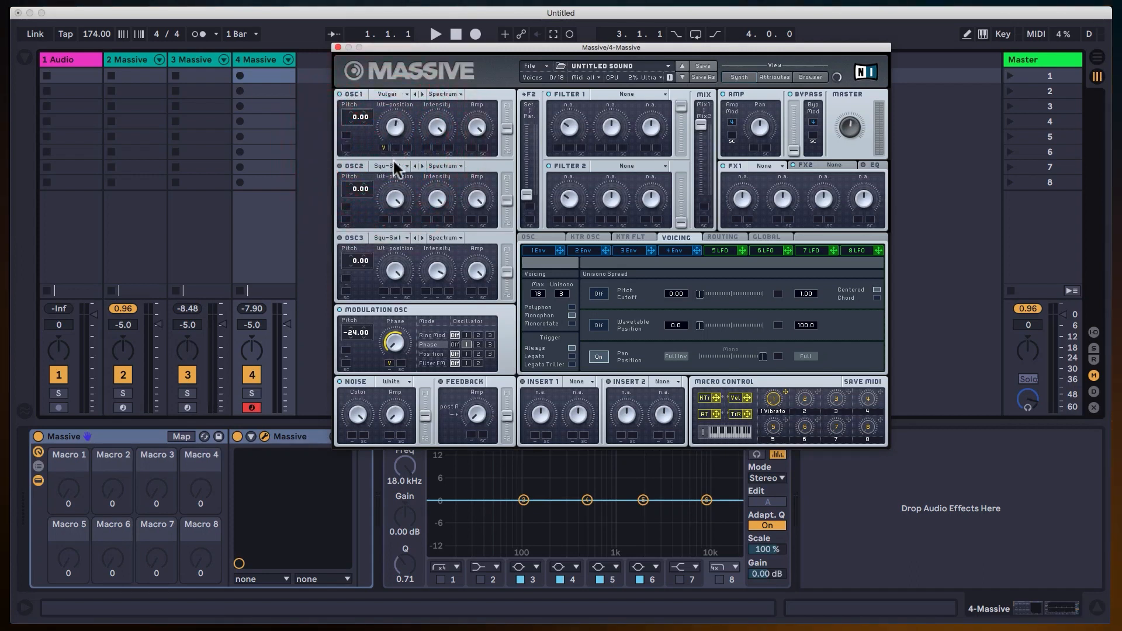
left_click_drag(384, 143, 389, 124)
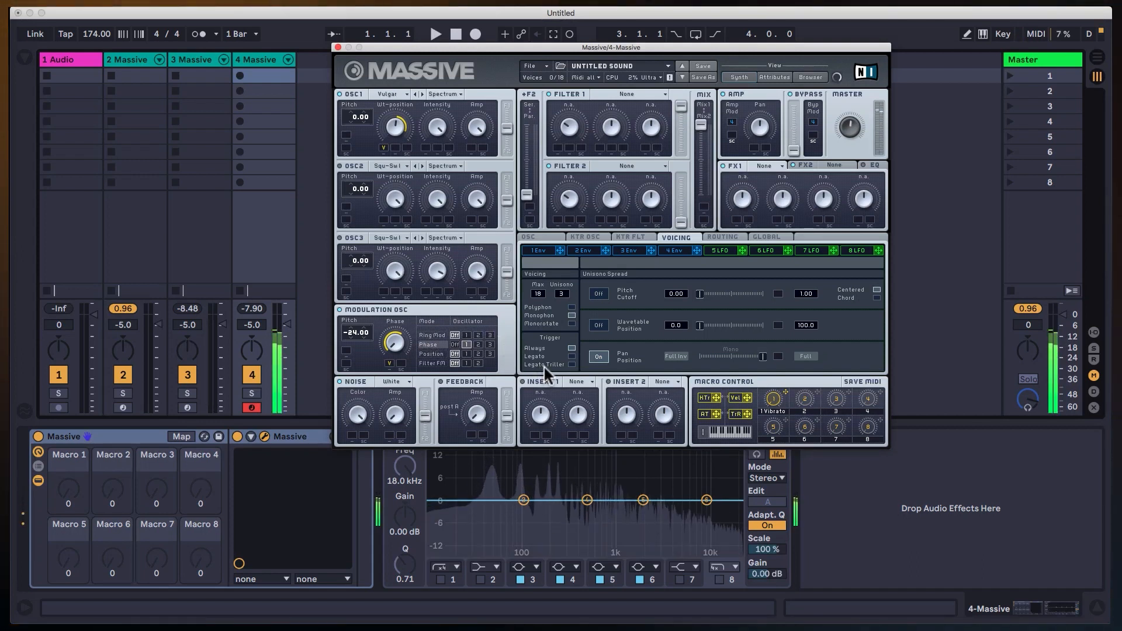
Enable the Pitch Cutoff unison spread with slight detuning, increase Unisono to 5, and open the oscillator settings page.
left_click(602, 293)
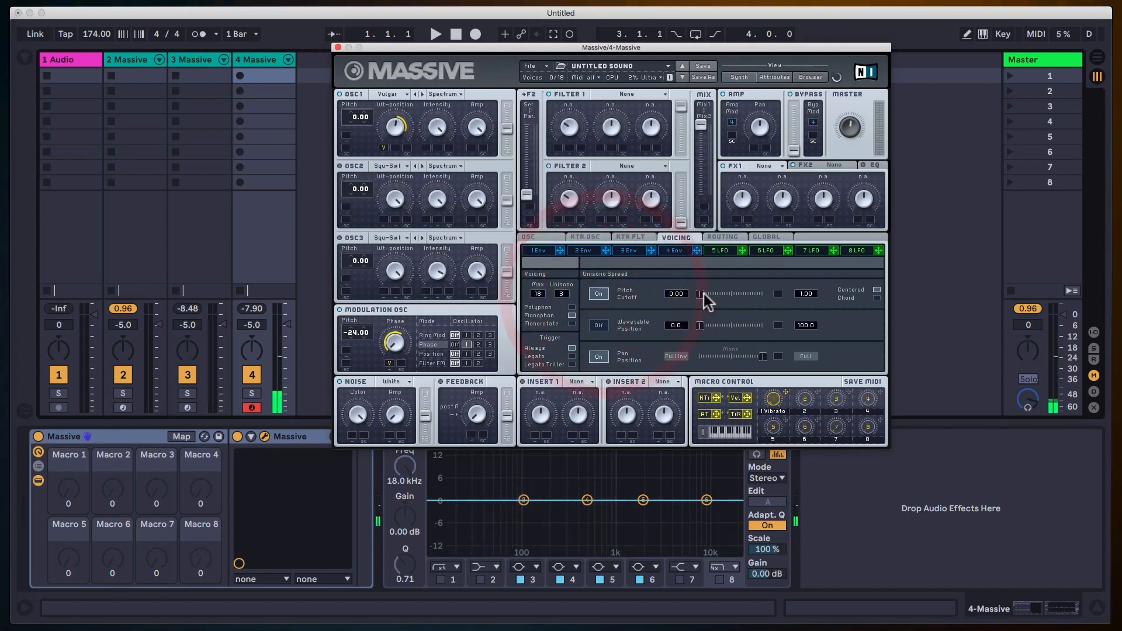
left_click(706, 294)
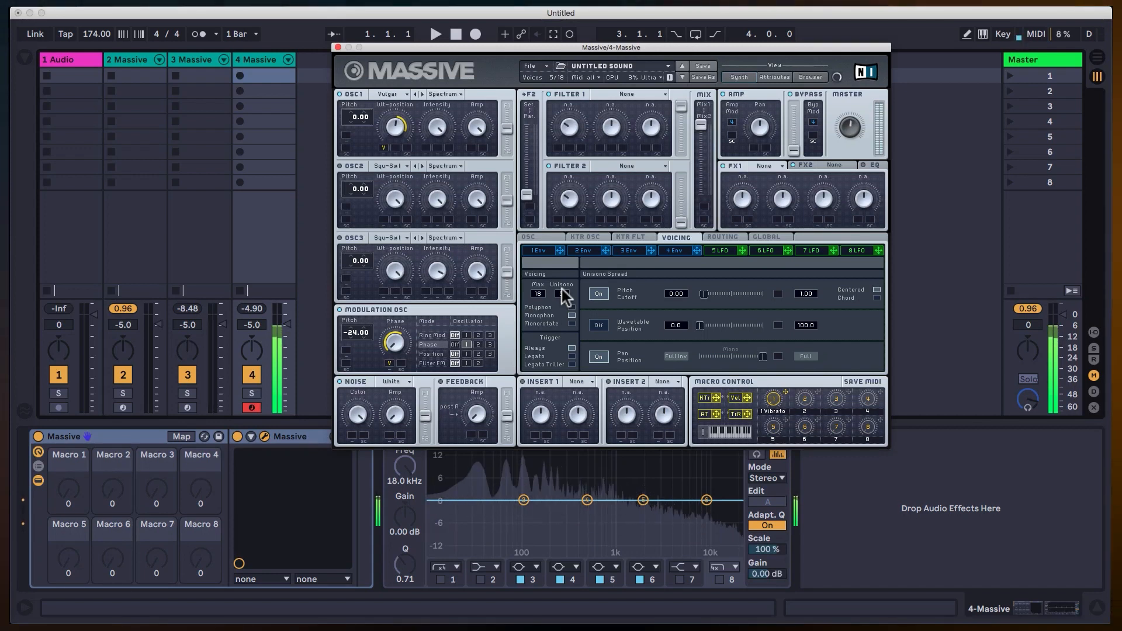
left_click(541, 237)
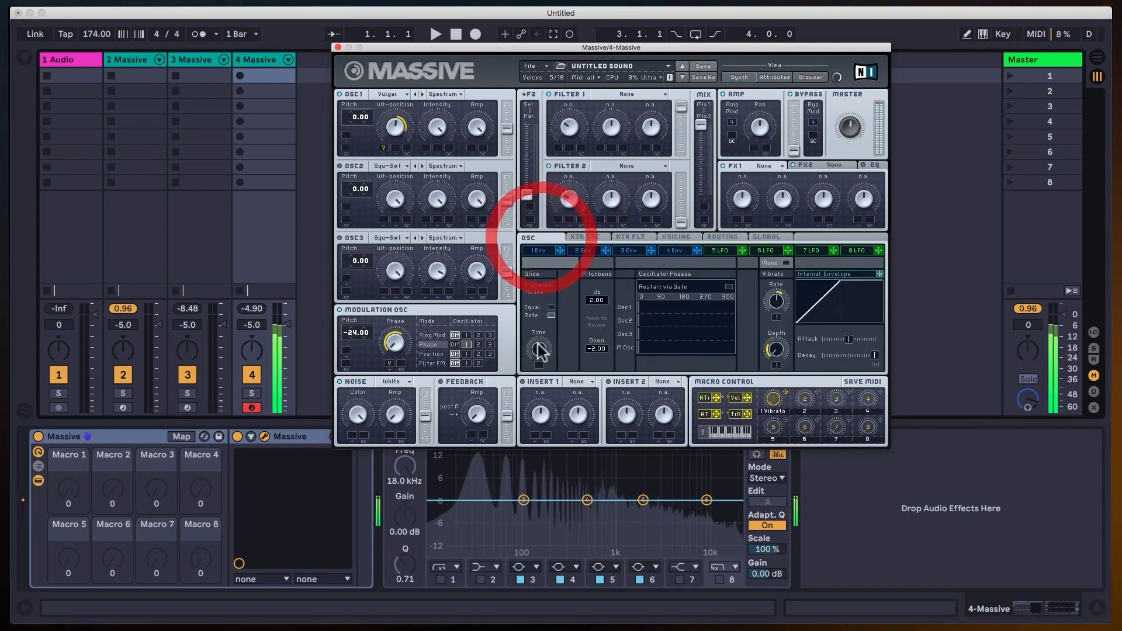
left_click(576, 513)
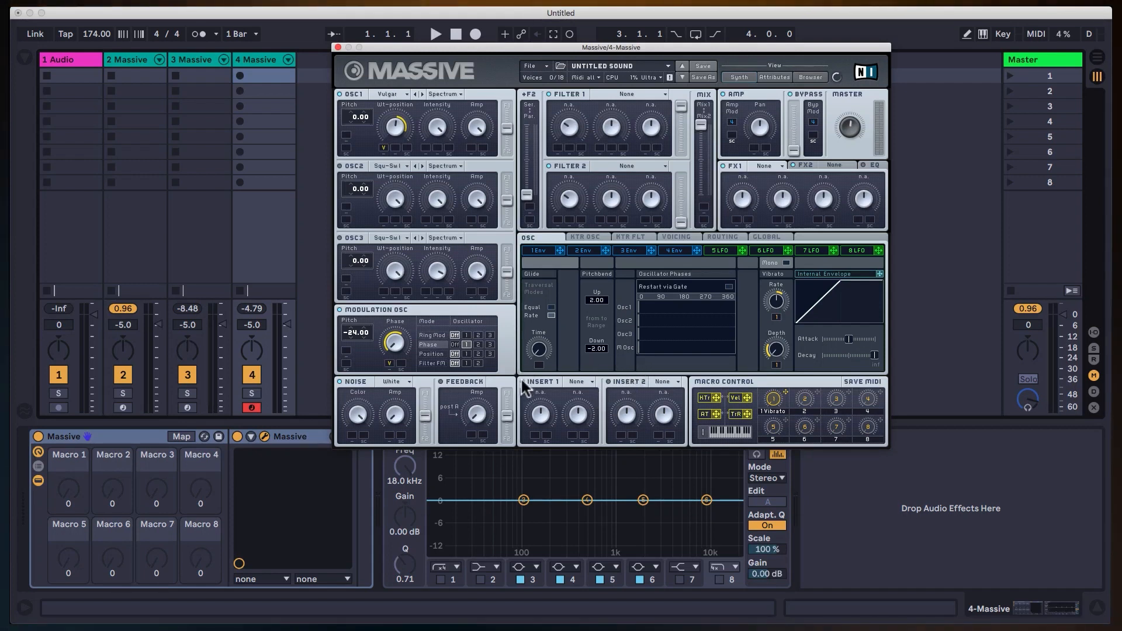
Load the Sine Shaper into Insert 1 and adjust its Dry/Wet.
left_click(575, 382)
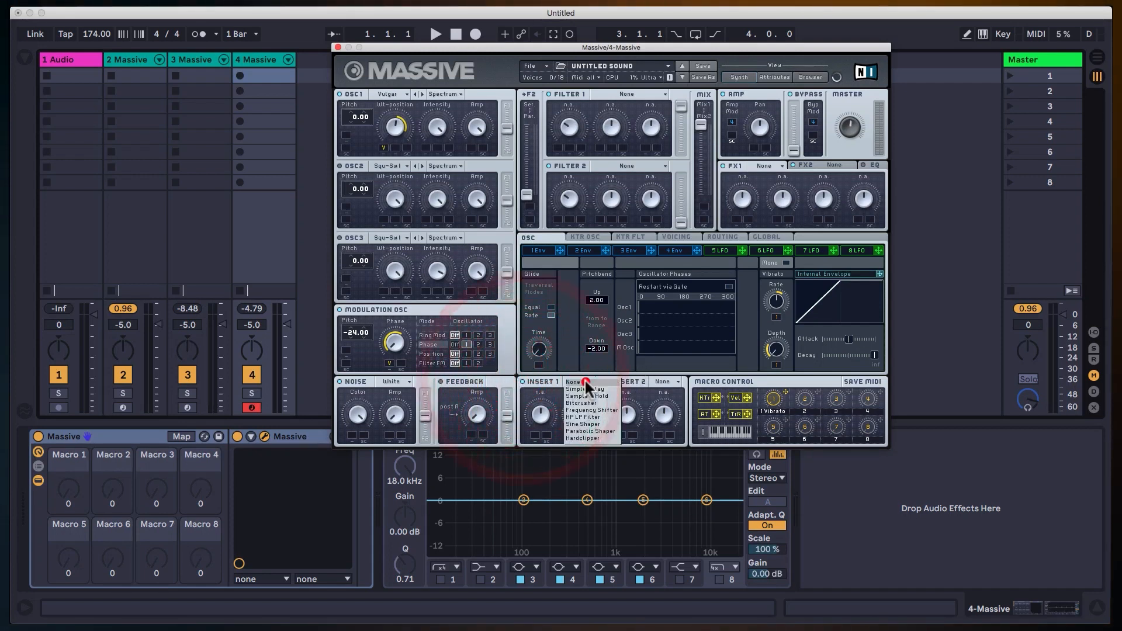
left_click(593, 424)
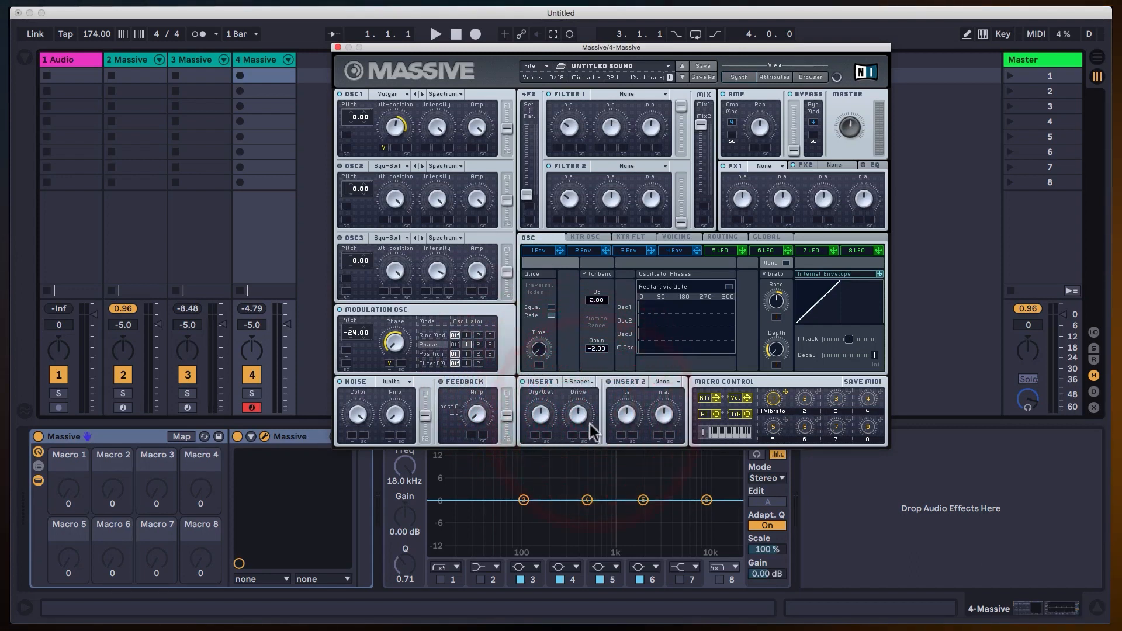
left_click_drag(533, 413, 567, 529)
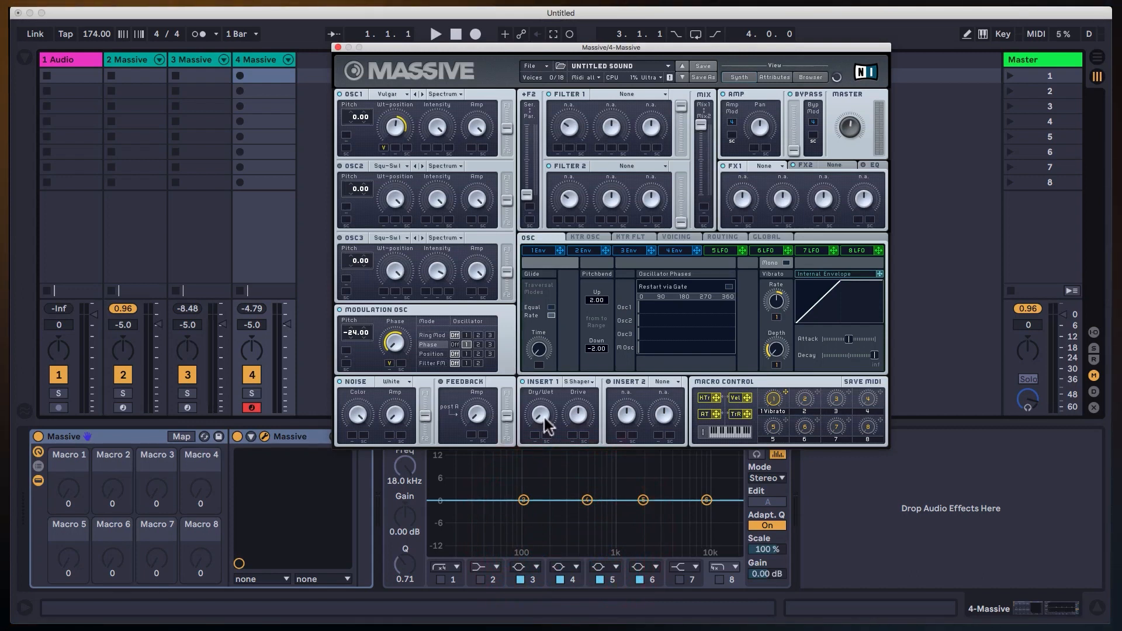
left_click_drag(543, 426, 549, 358)
Adjust the Drive of the Sine Shaper in Insert 1 and assign velocity to modulate it.
left_click_drag(579, 408, 585, 381)
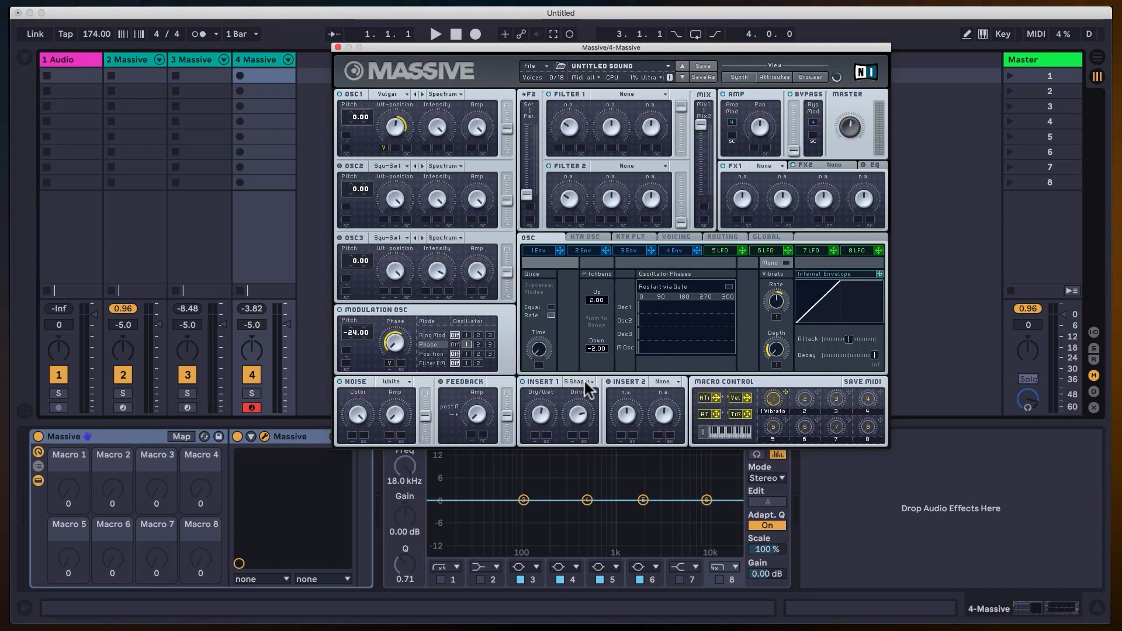
left_click(589, 438)
left_click_drag(746, 397, 589, 419)
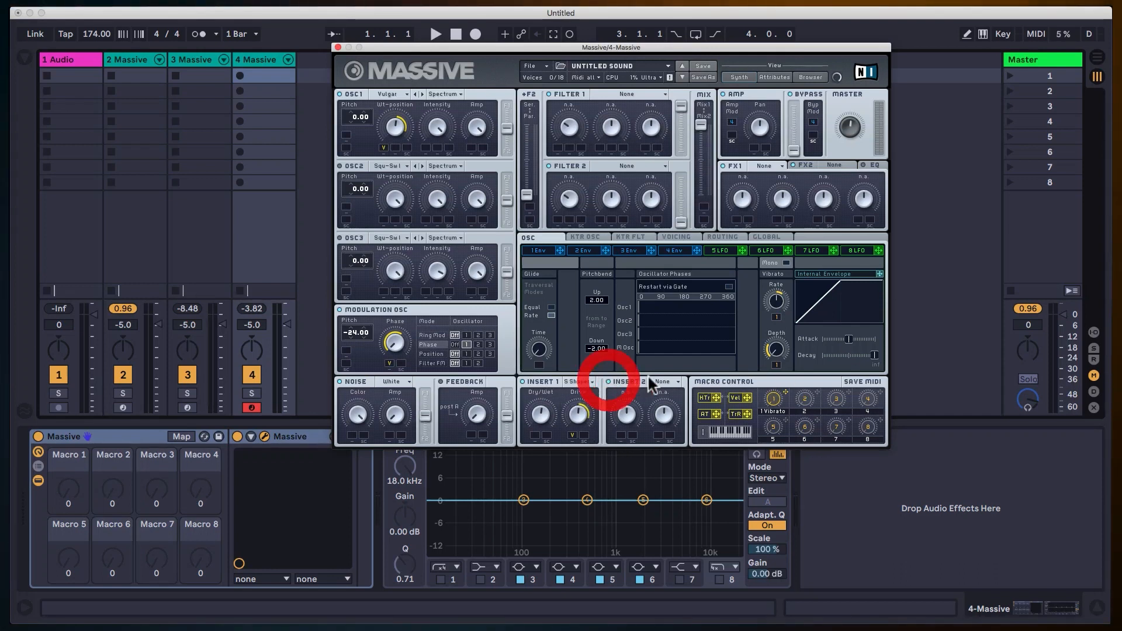
Load the Parabolic Shaper into Insert 2, and raise its Drive and Dry/Wet.
left_click(666, 381)
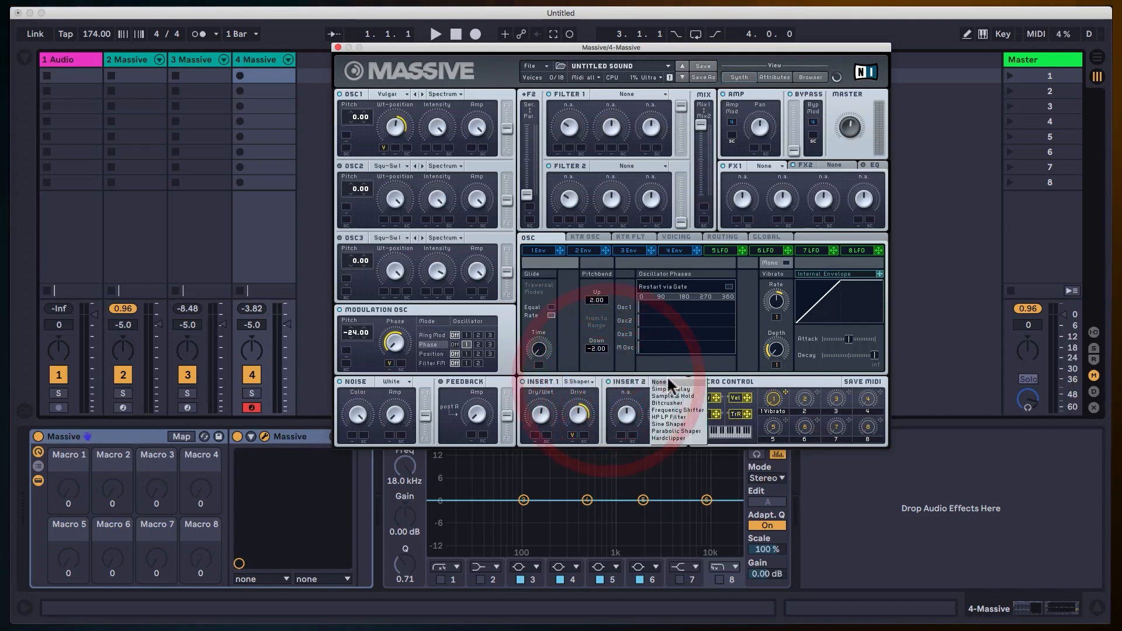
left_click(682, 431)
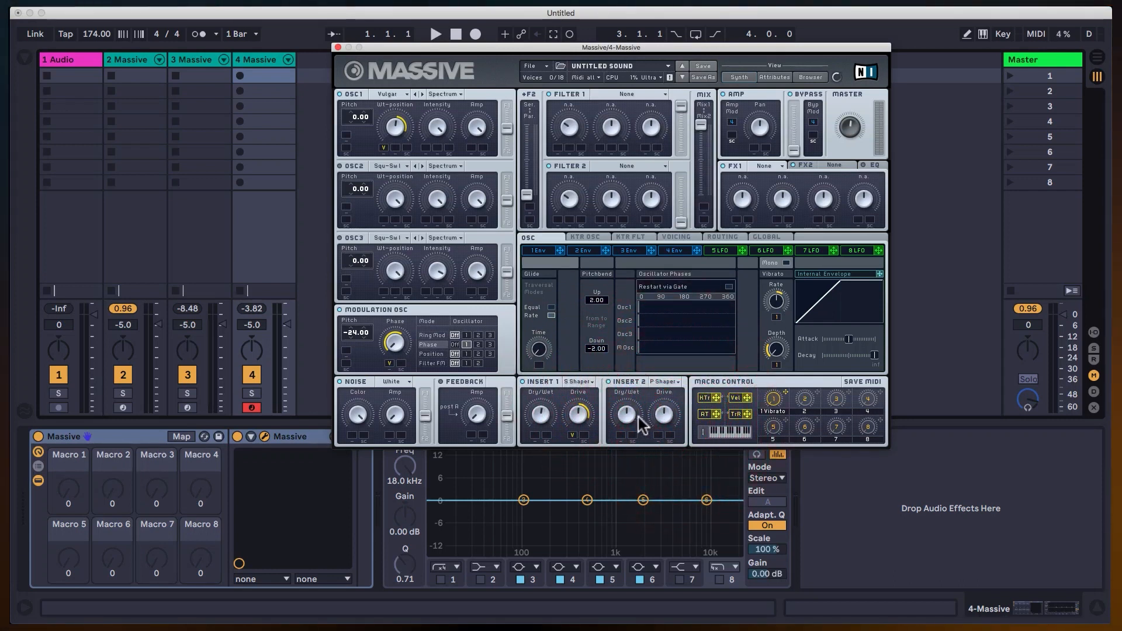
left_click_drag(661, 418, 669, 381)
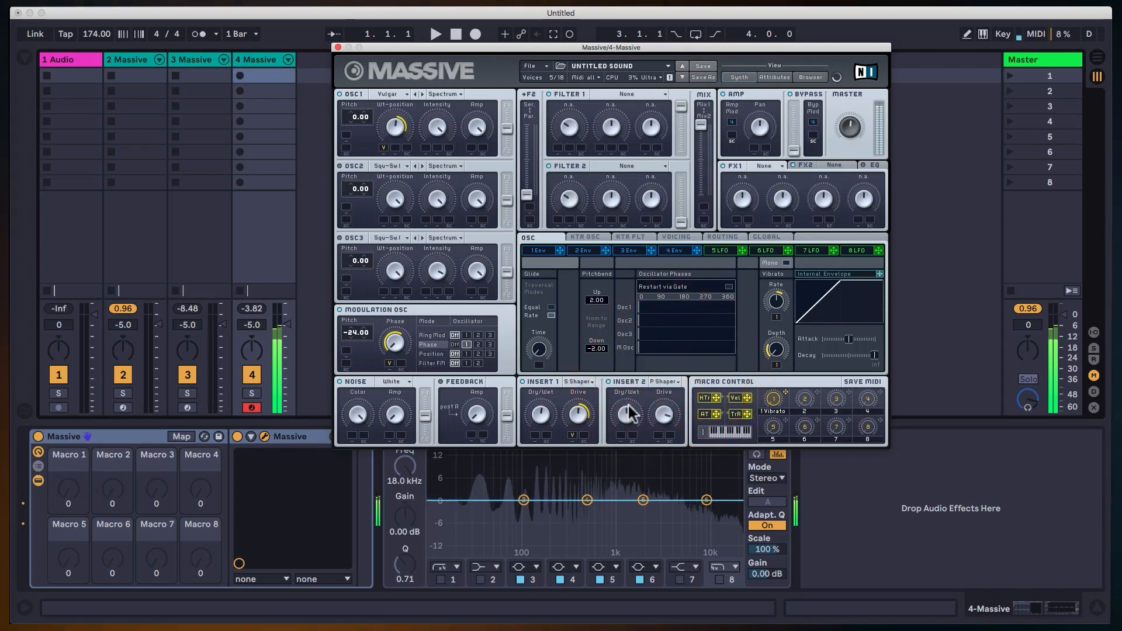
left_click(647, 332)
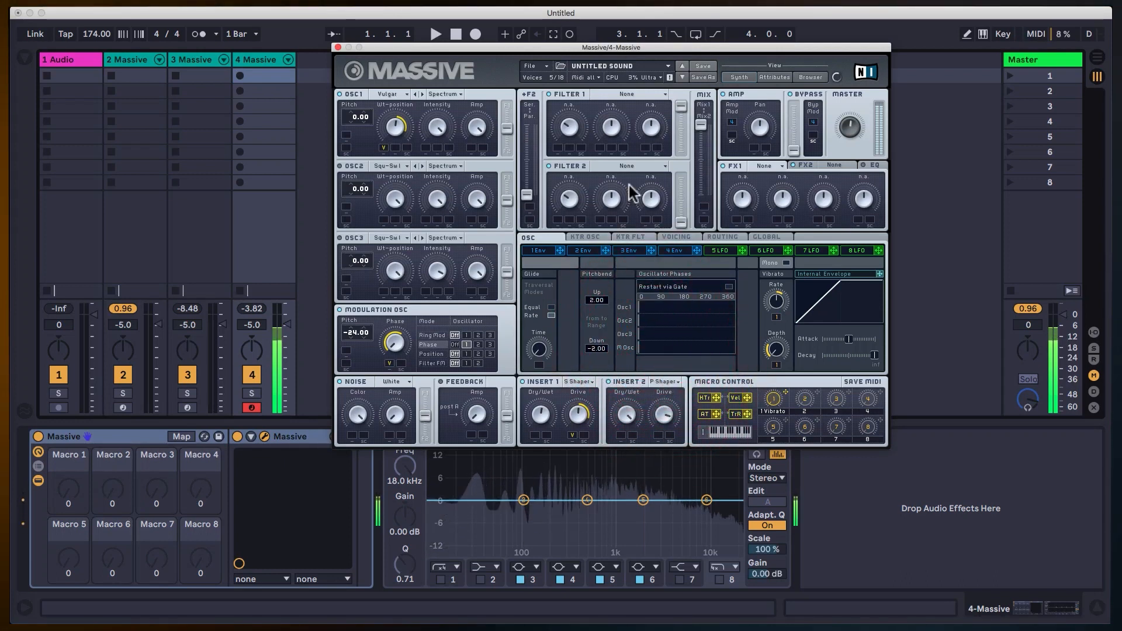
Route Insert 2 to the slot after the filter mix, just before Amp/Pan.
left_click(722, 238)
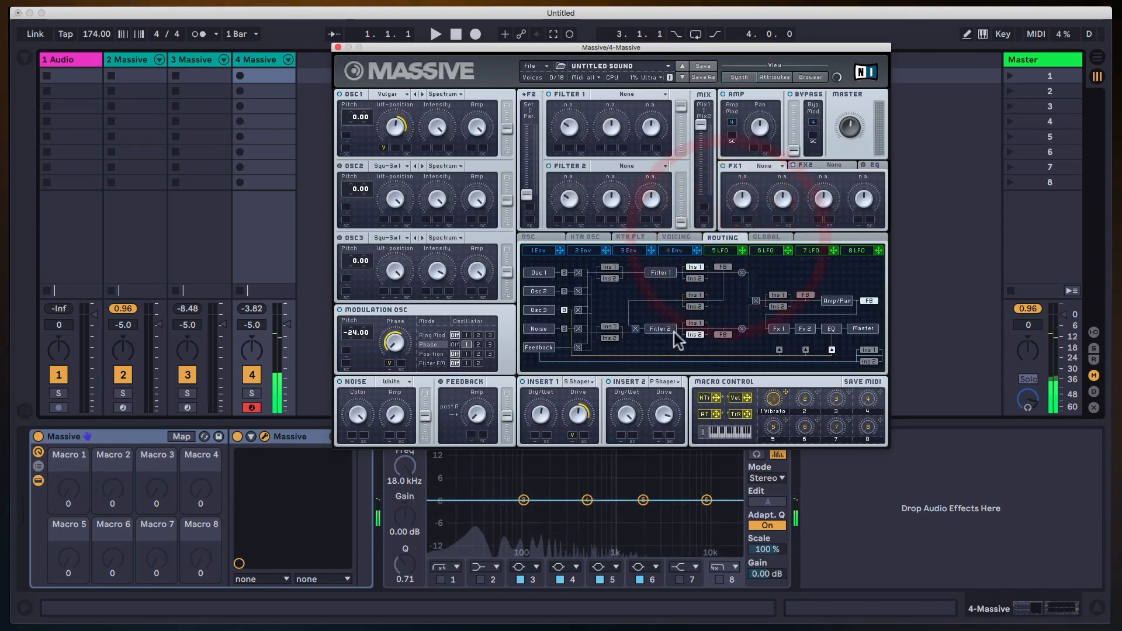
left_click(772, 305)
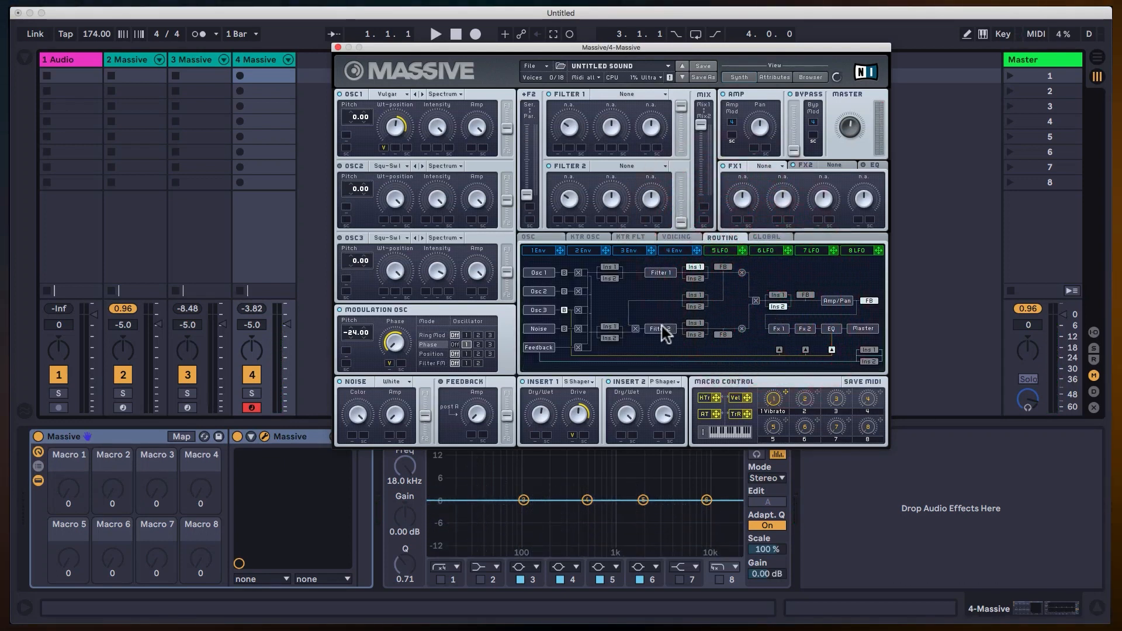
Lower the Parabolic Shaper's Drive in Insert 2 and turn down the Master level.
left_click_drag(667, 411, 671, 430)
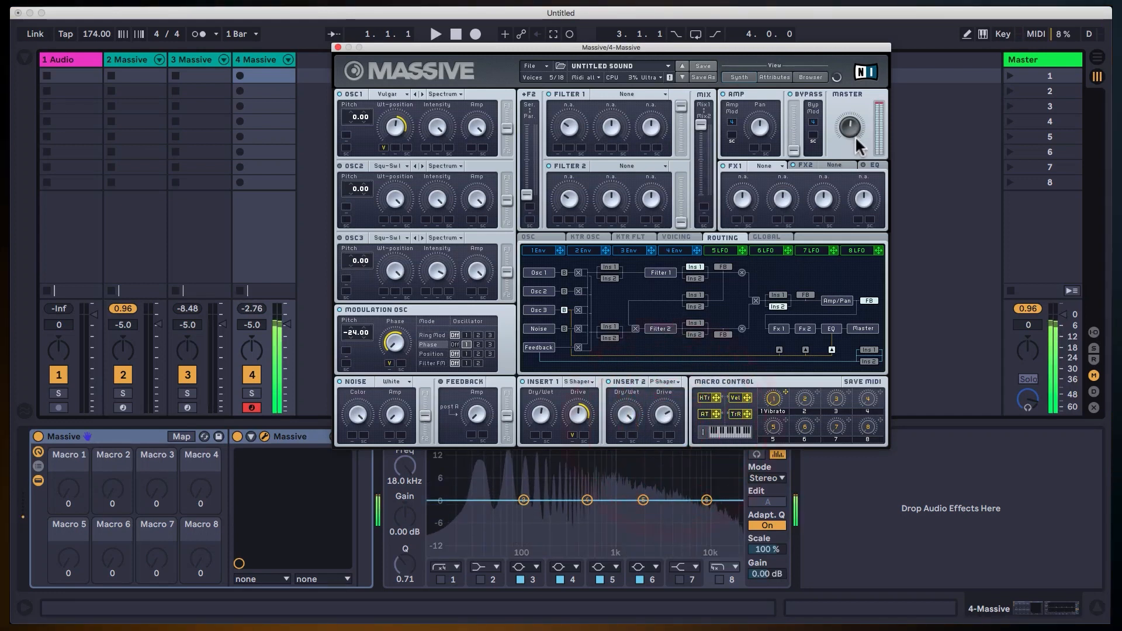
left_click(854, 149)
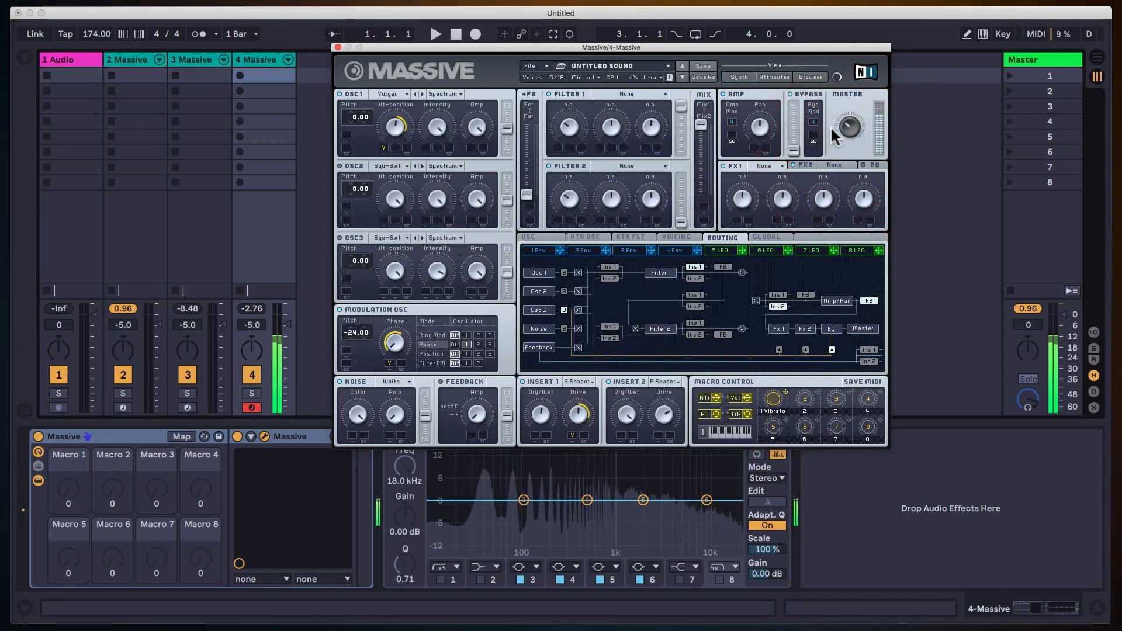
left_click_drag(847, 134, 847, 129)
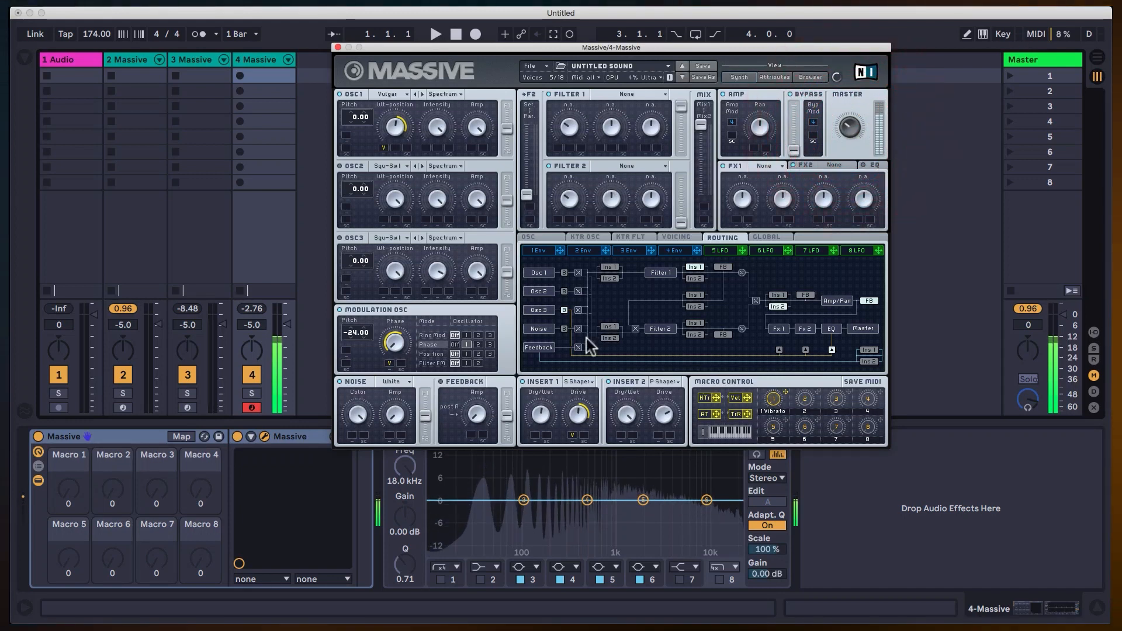
Assign velocity to modulate the Parabolic Shaper's Drive in Insert 2, then adjust the base Drive and its modulation range.
left_click_drag(691, 404, 695, 354)
left_click_drag(747, 398, 659, 434)
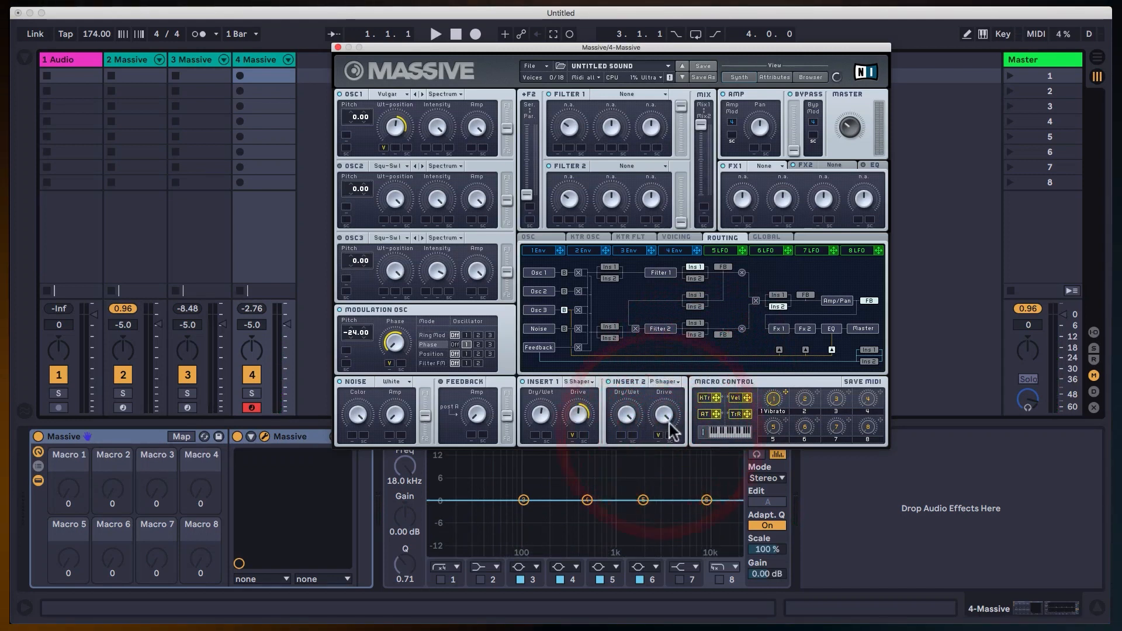
left_click_drag(671, 472, 677, 488)
left_click_drag(657, 435, 660, 418)
left_click(663, 407)
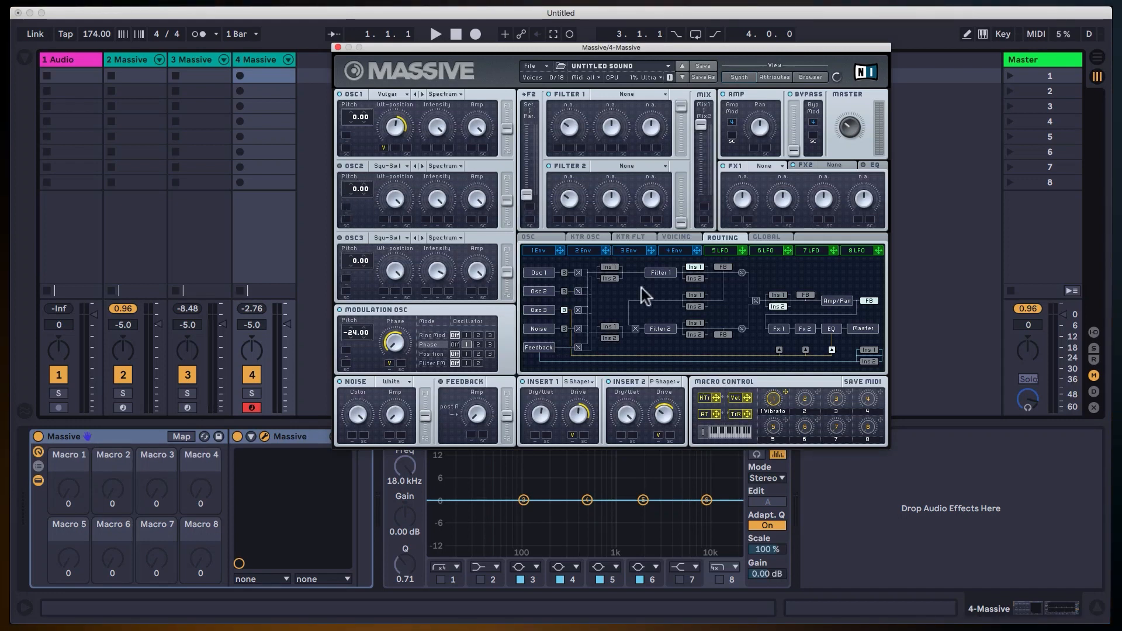
Route Insert 1 before Filter 1 and Insert 2 directly after Filter 1.
left_click(609, 267)
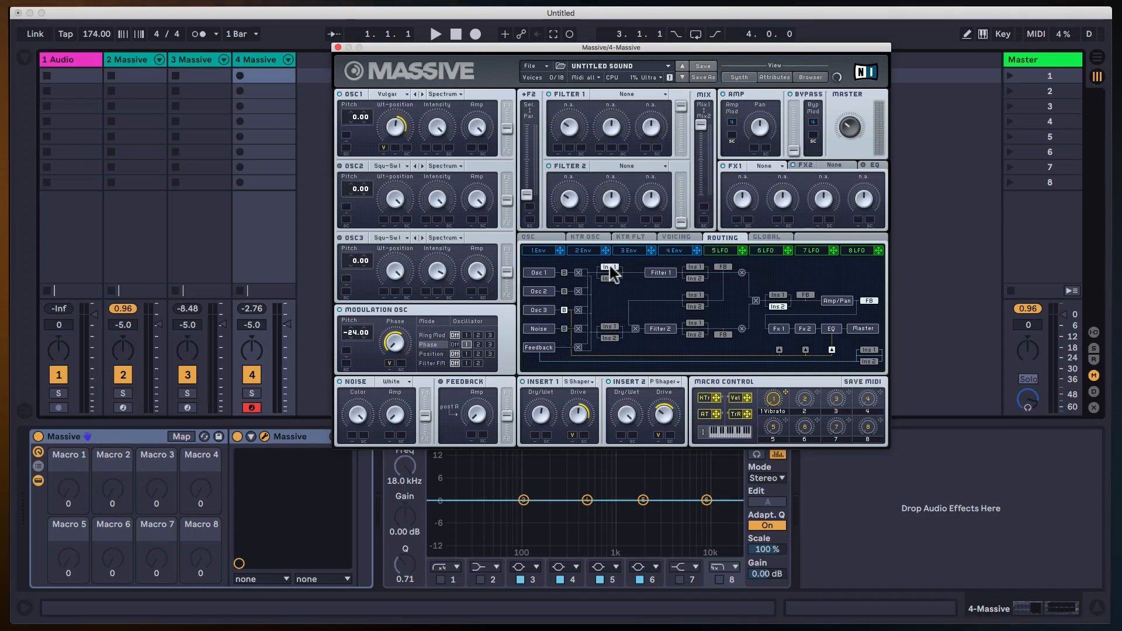
left_click(694, 278)
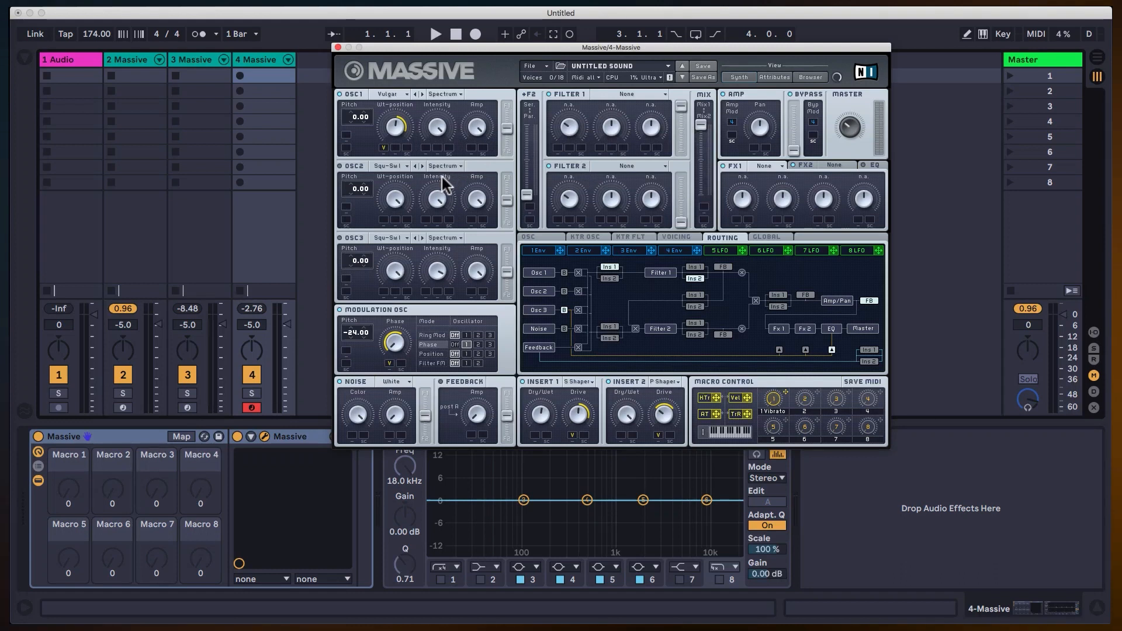
Load the Sin-Triangle wavetable into oscillator 2, enable the oscillator, and set its pitch to -12.00.
left_click(390, 164)
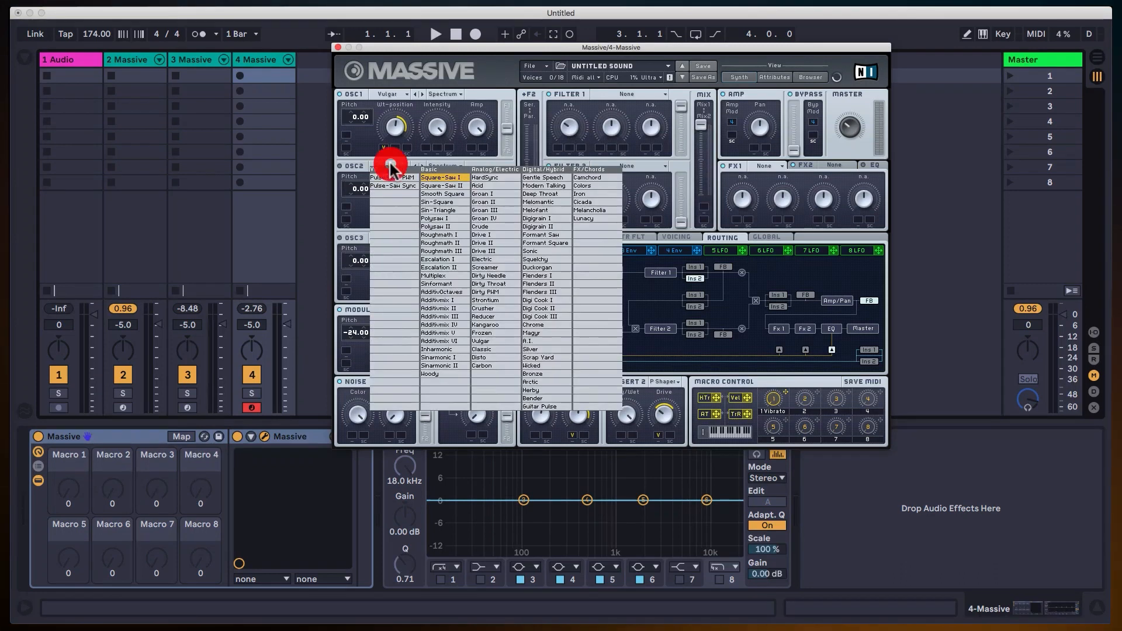
left_click(457, 208)
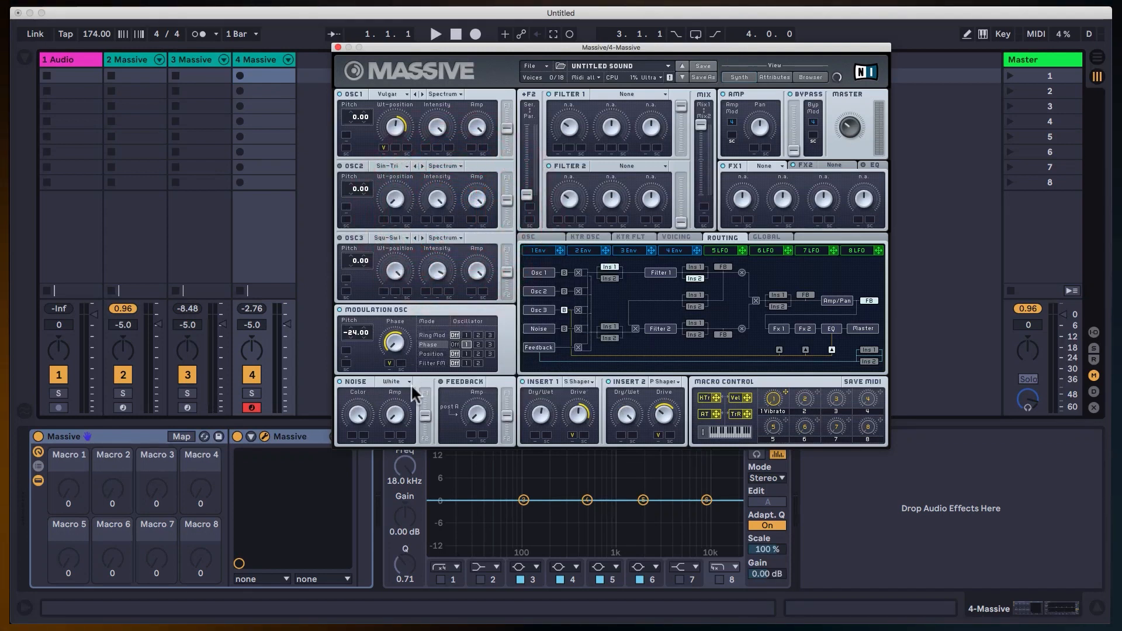
left_click(338, 166)
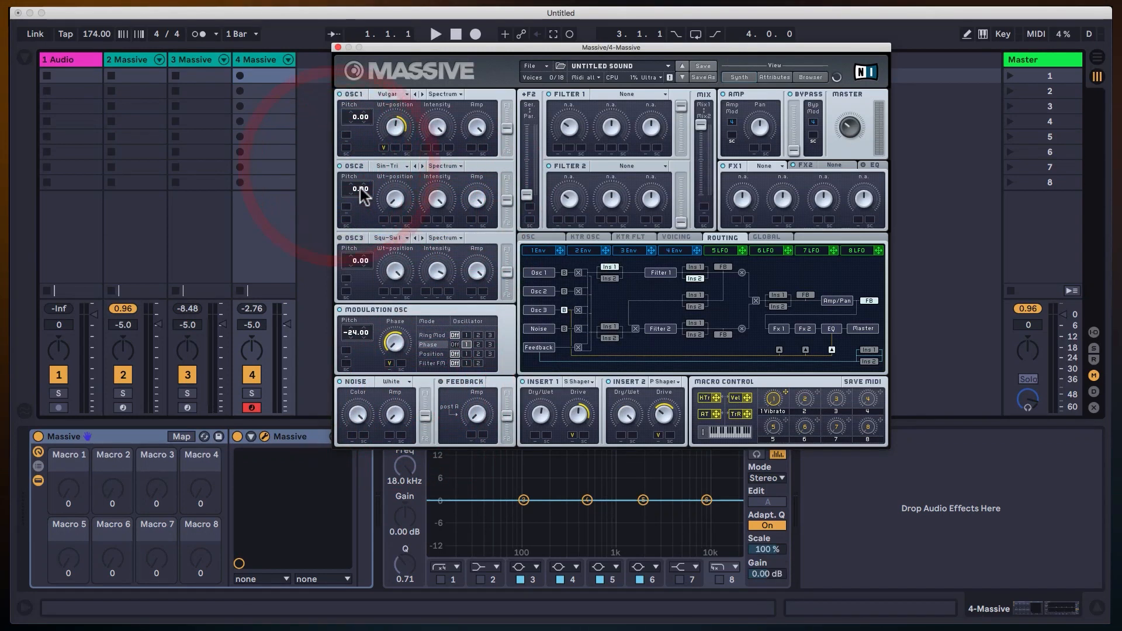
left_click_drag(357, 196, 359, 189)
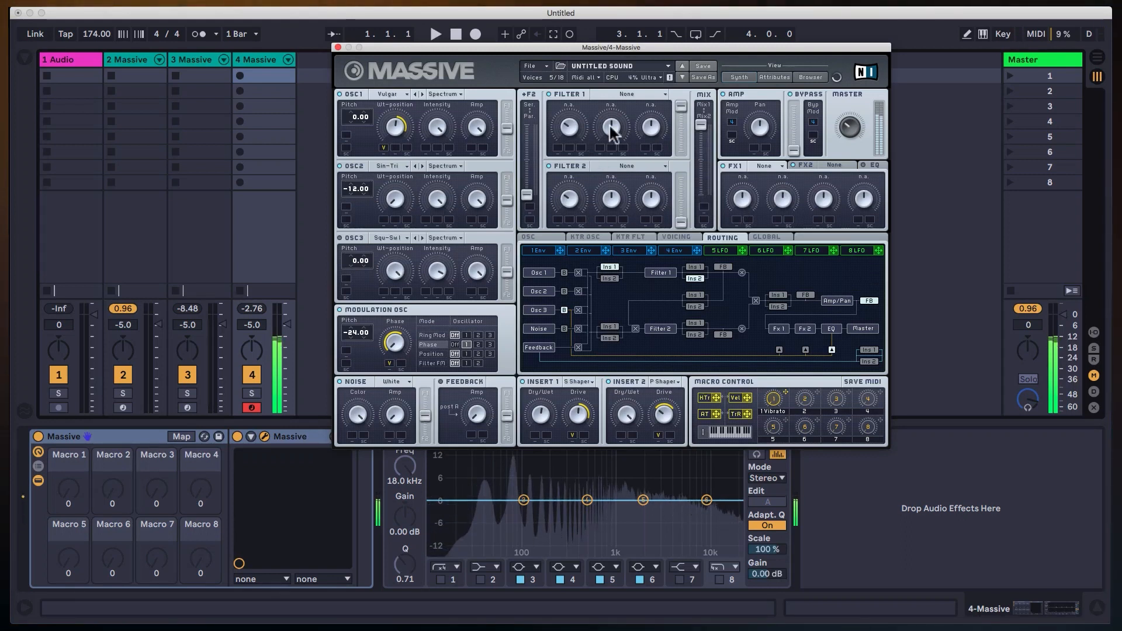
Set Filter 1 to the Daft type, sweep its Cutoff up and down, and leave it at a low setting.
left_click(618, 93)
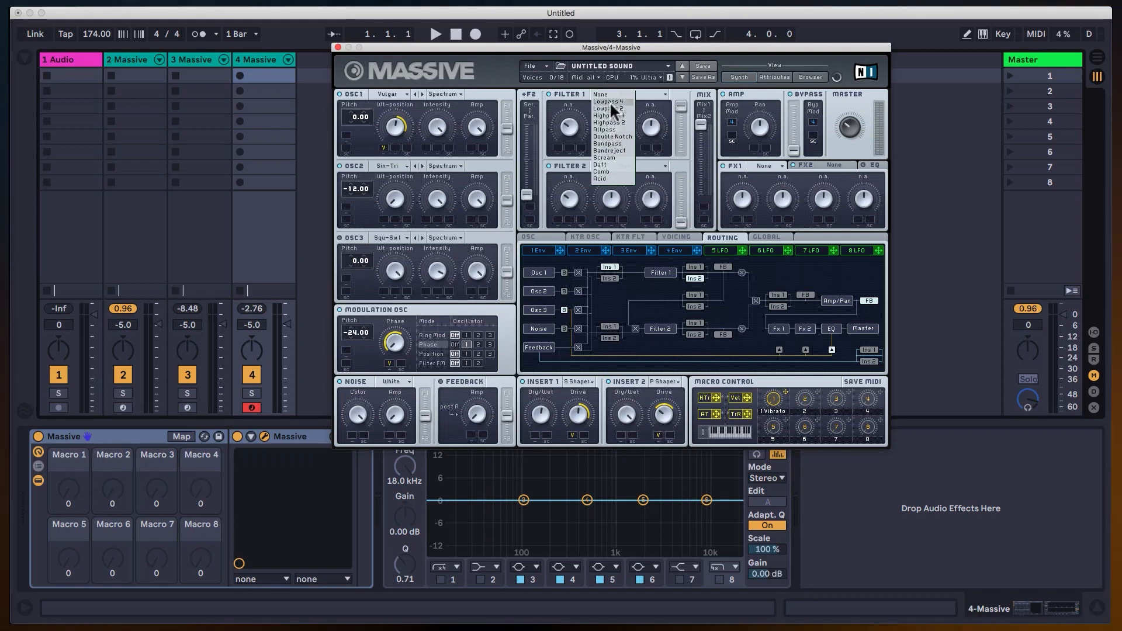
left_click(610, 164)
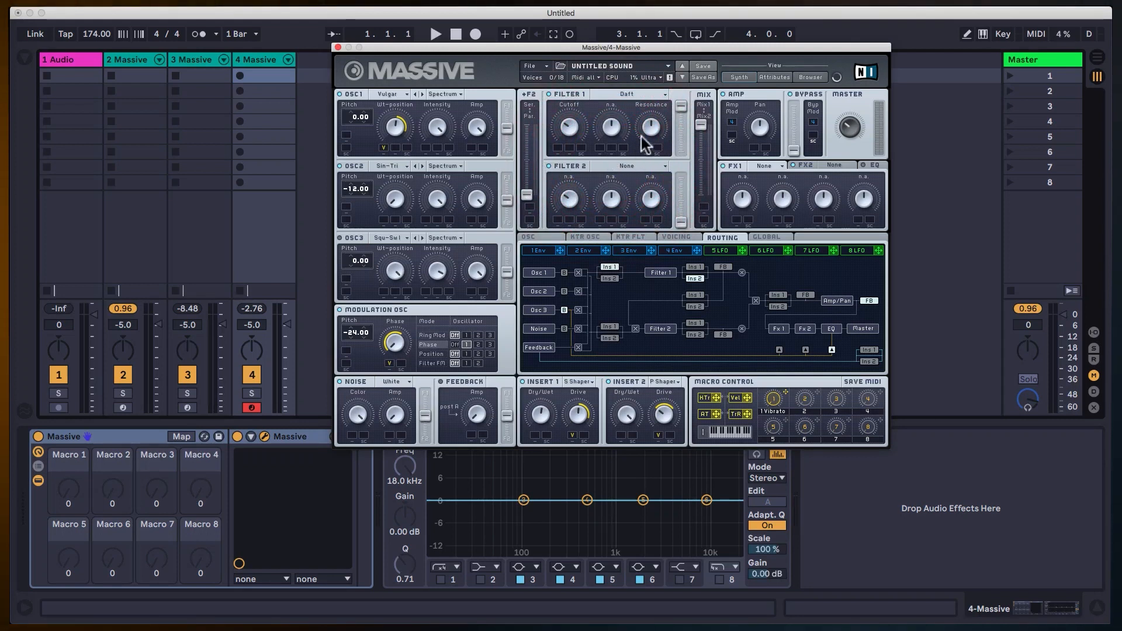
left_click_drag(566, 121, 567, 144)
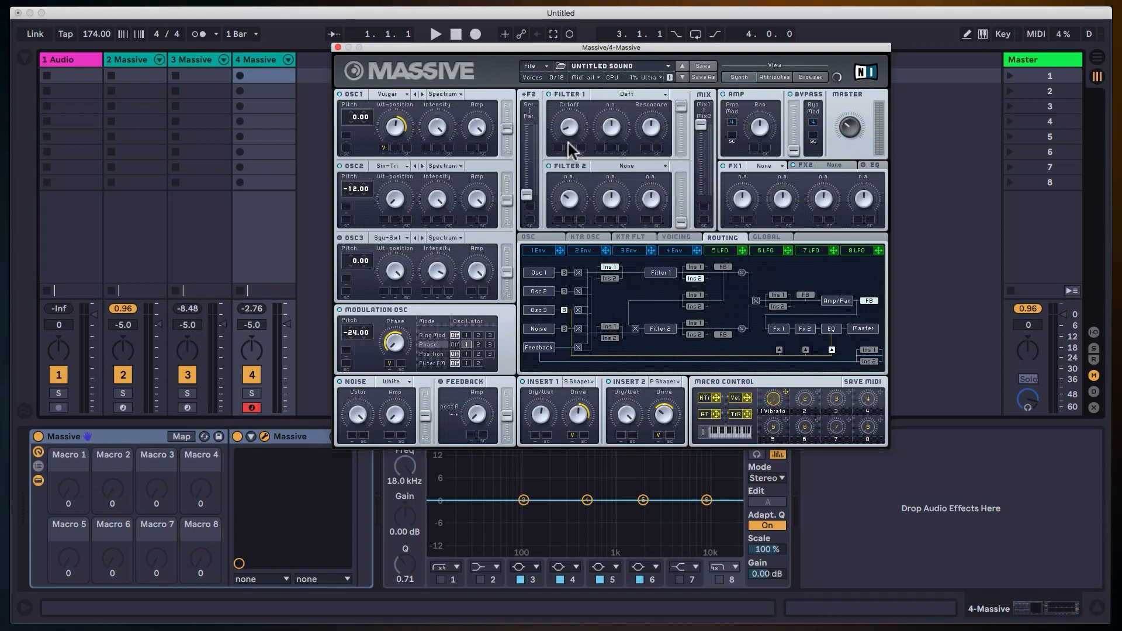
left_click_drag(568, 142, 587, 100)
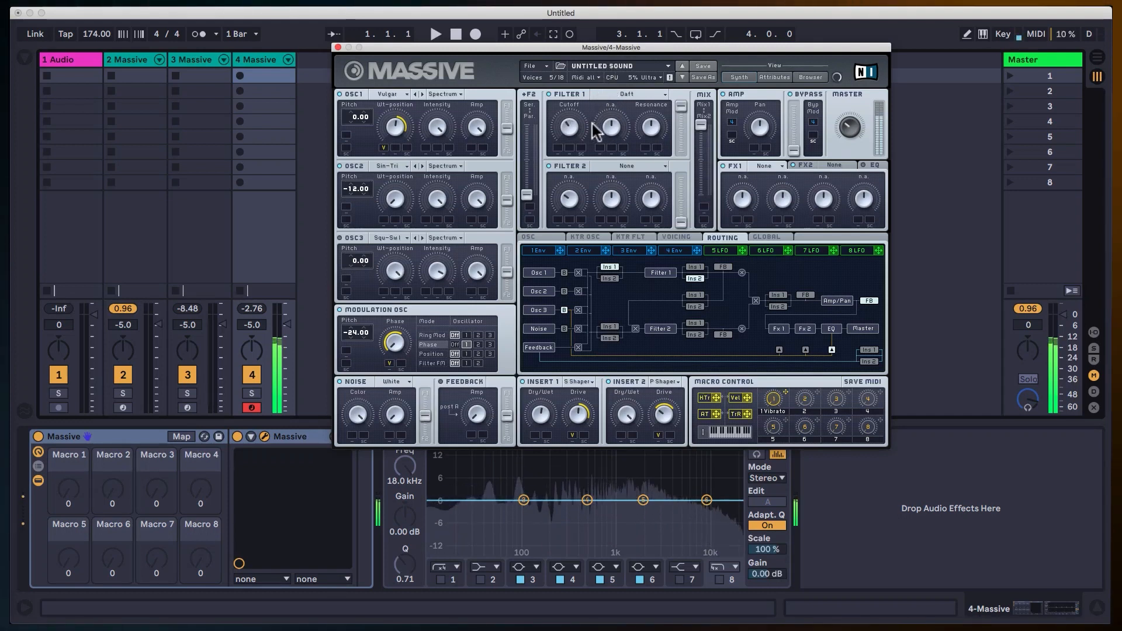
left_click_drag(602, 78, 596, 123)
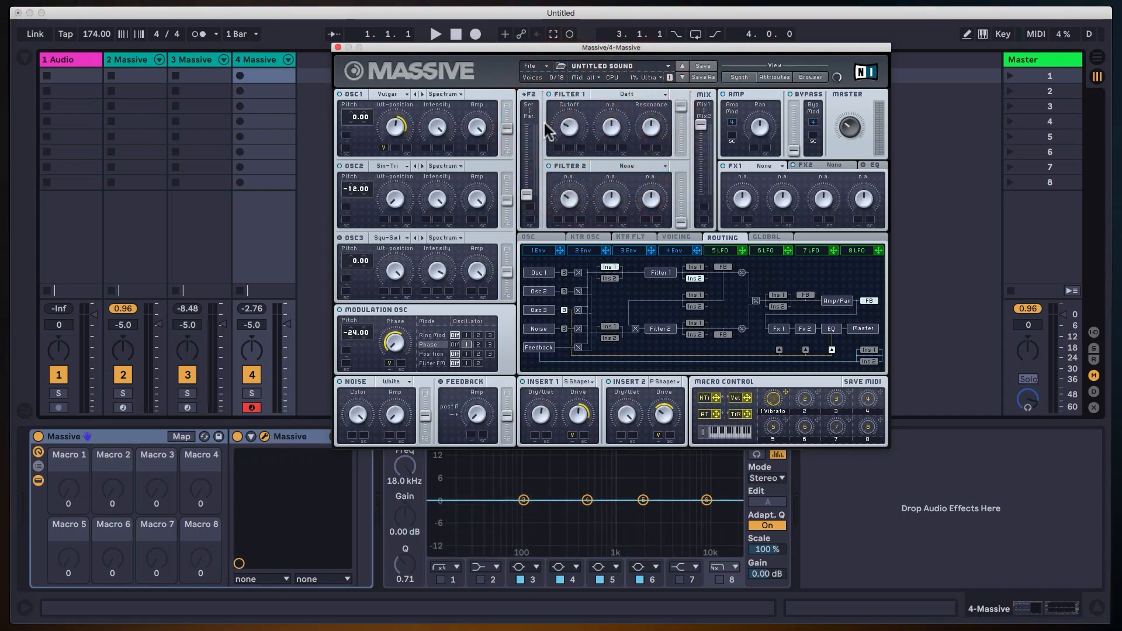
Modulate Filter 1's Cutoff upward with envelope 3, lengthening the envelope's Attack and lowering its Decay Level.
left_click(624, 250)
left_click_drag(652, 252, 557, 149)
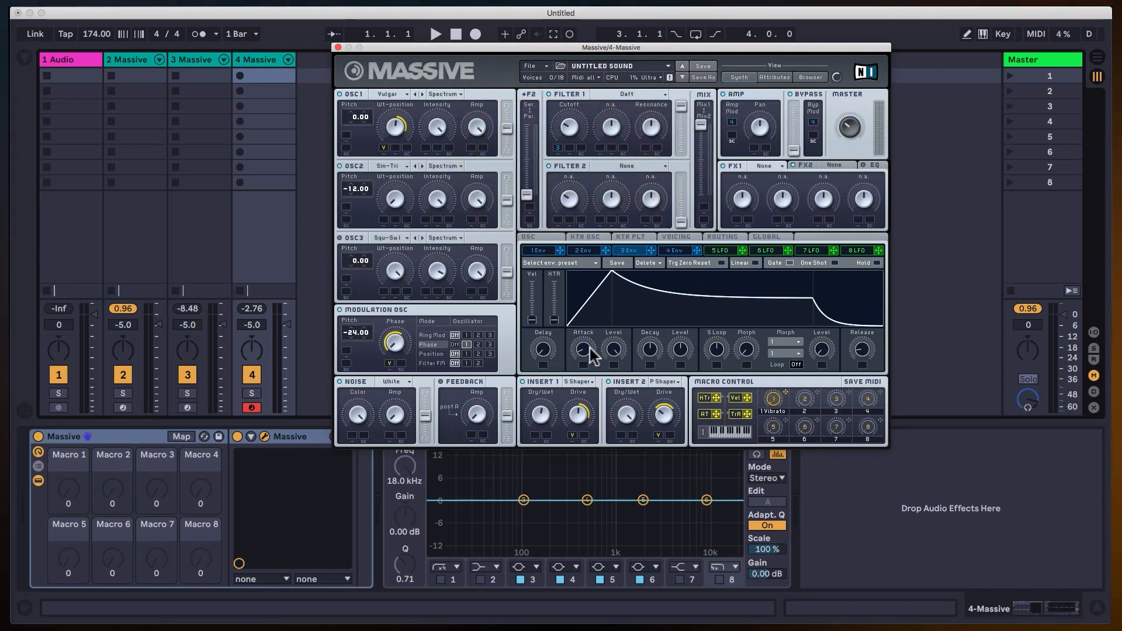
left_click_drag(586, 347, 586, 332)
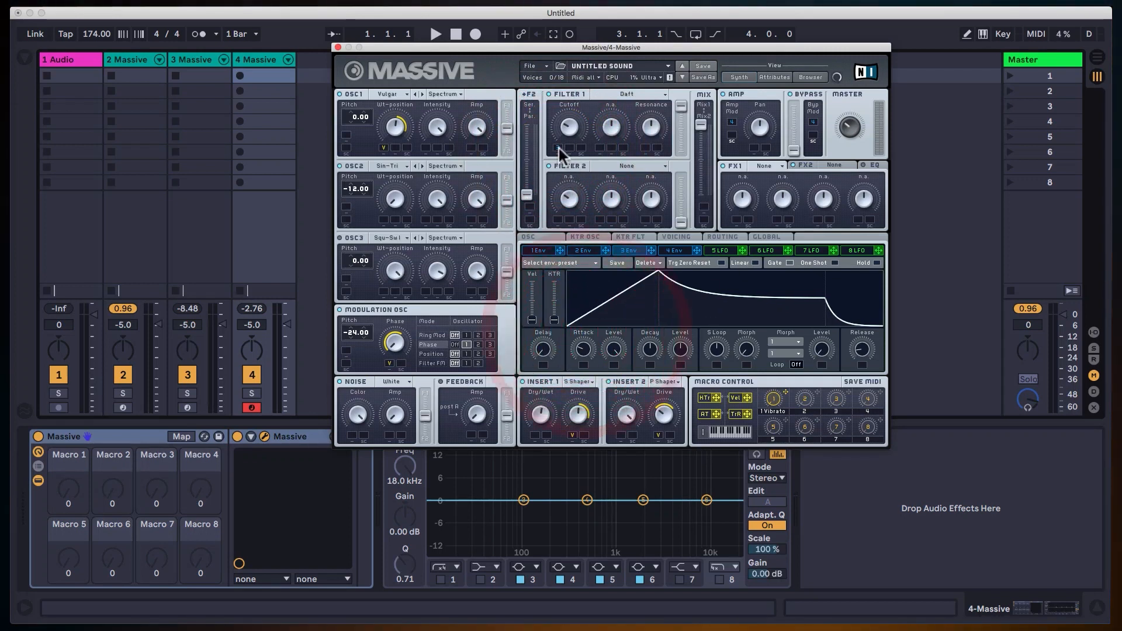
left_click(566, 110)
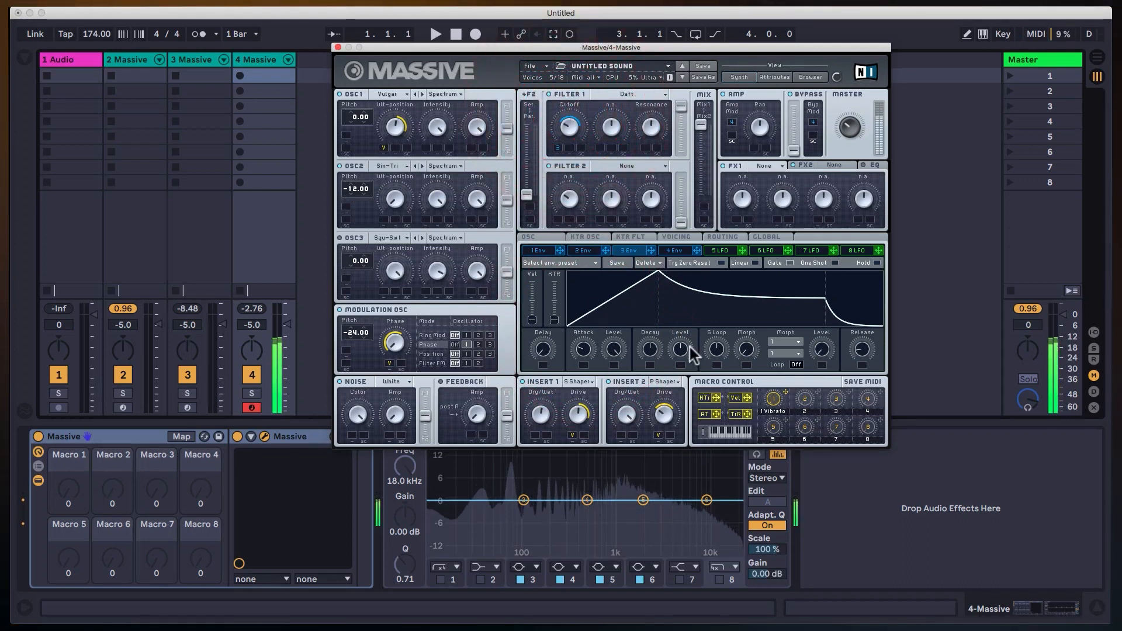
left_click_drag(682, 349, 677, 376)
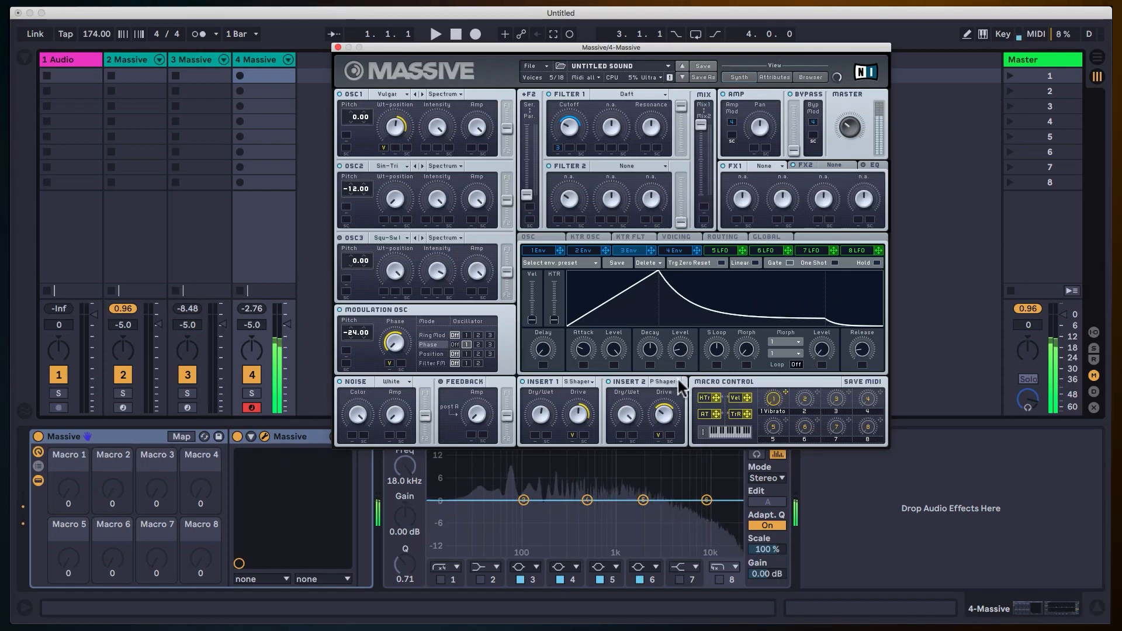
left_click(678, 378)
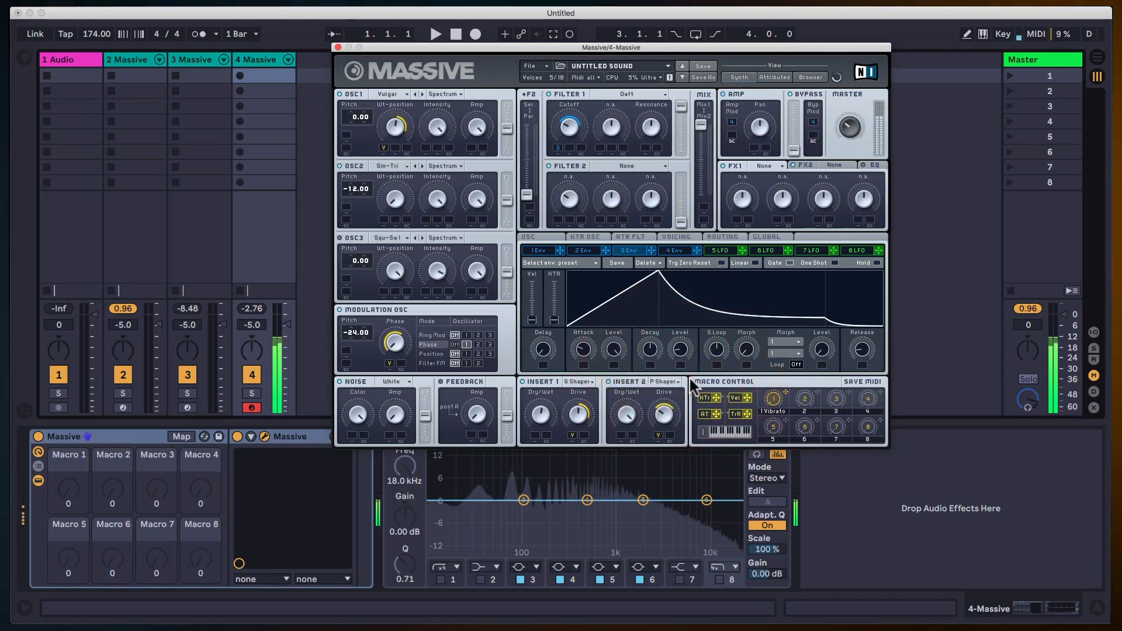
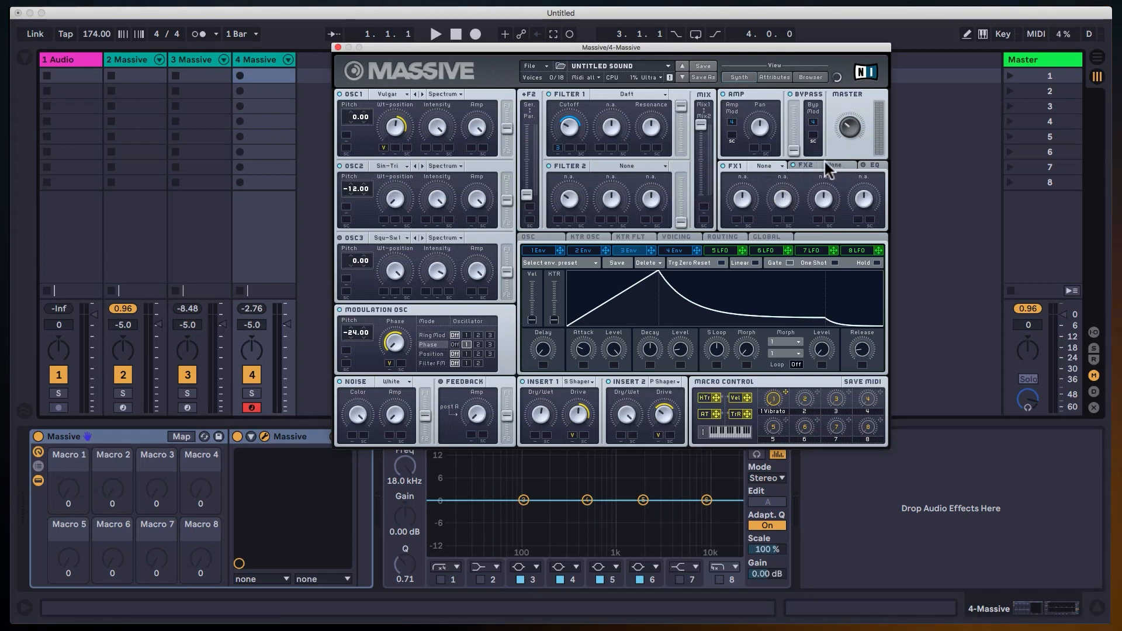
Load the Classic Tube effect into FX1 and raise its Drive to a high setting.
left_click(773, 166)
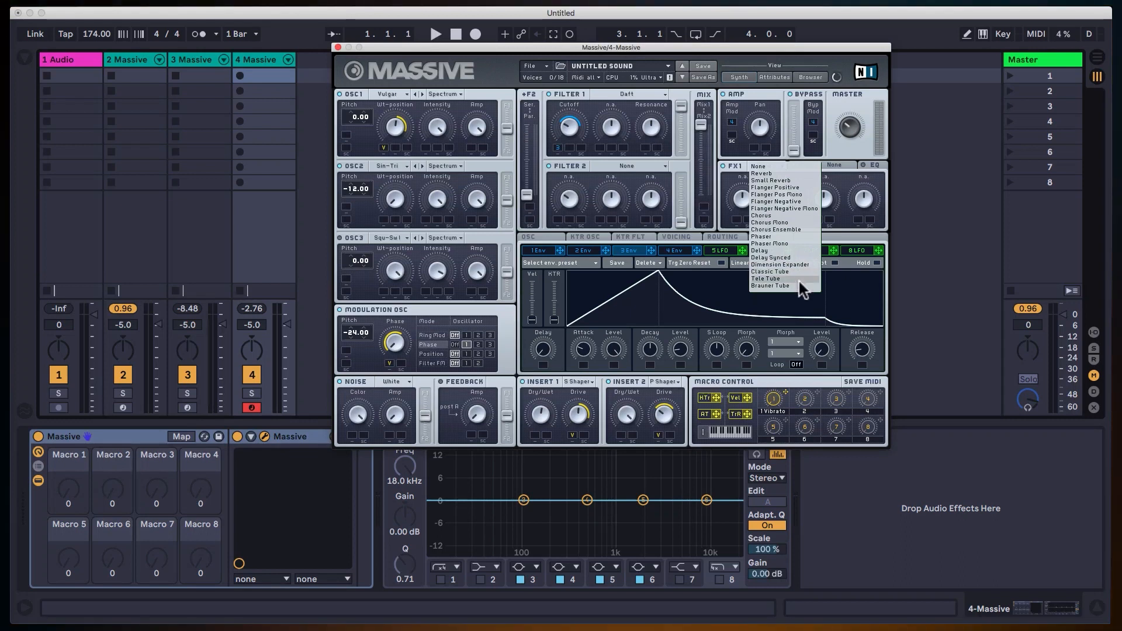
left_click(831, 283)
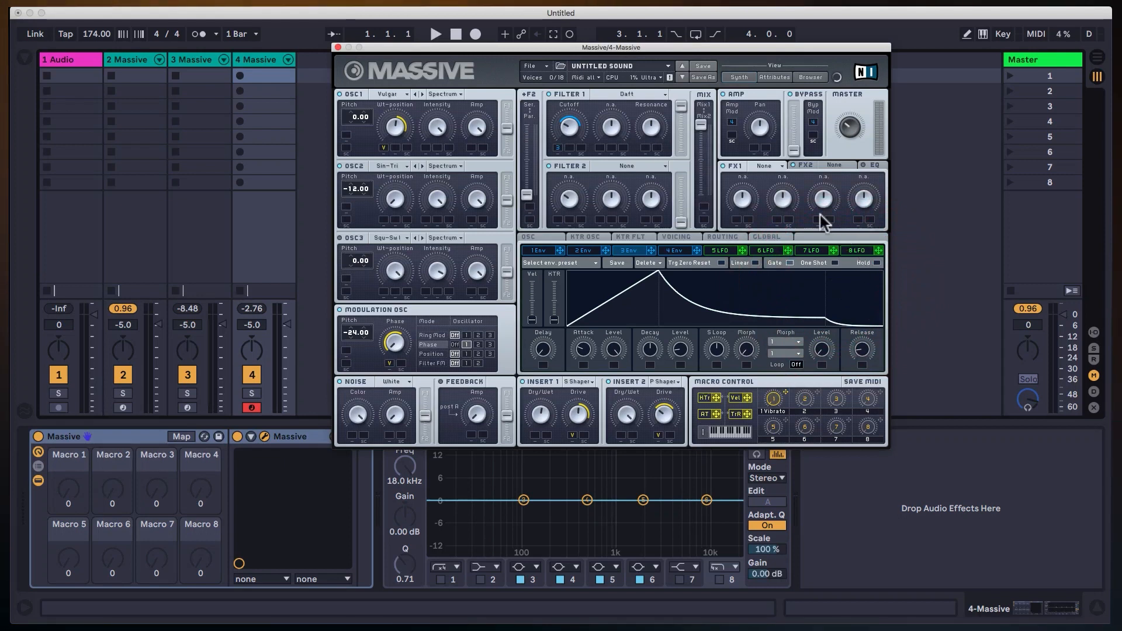
left_click(769, 166)
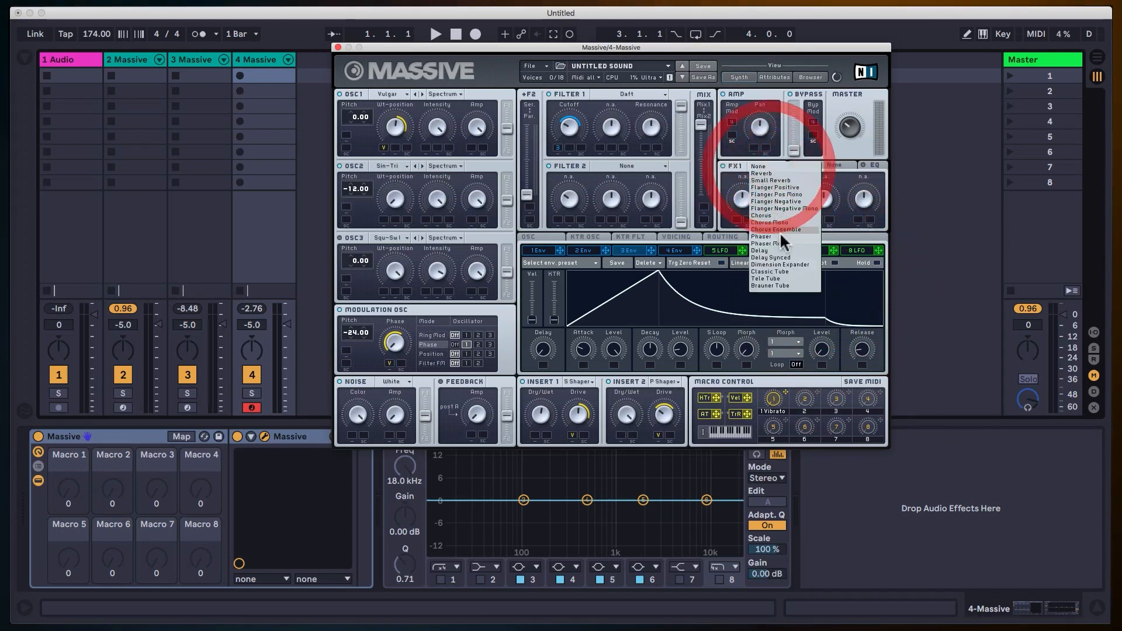
left_click(786, 271)
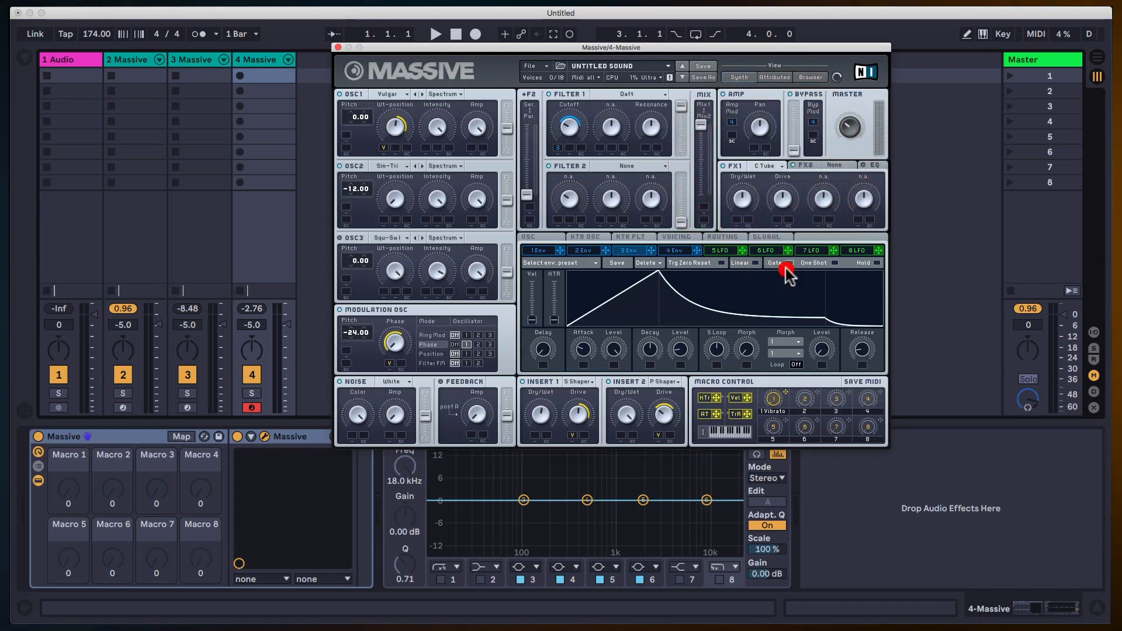
left_click(740, 202)
left_click(783, 212)
left_click_drag(784, 212, 791, 164)
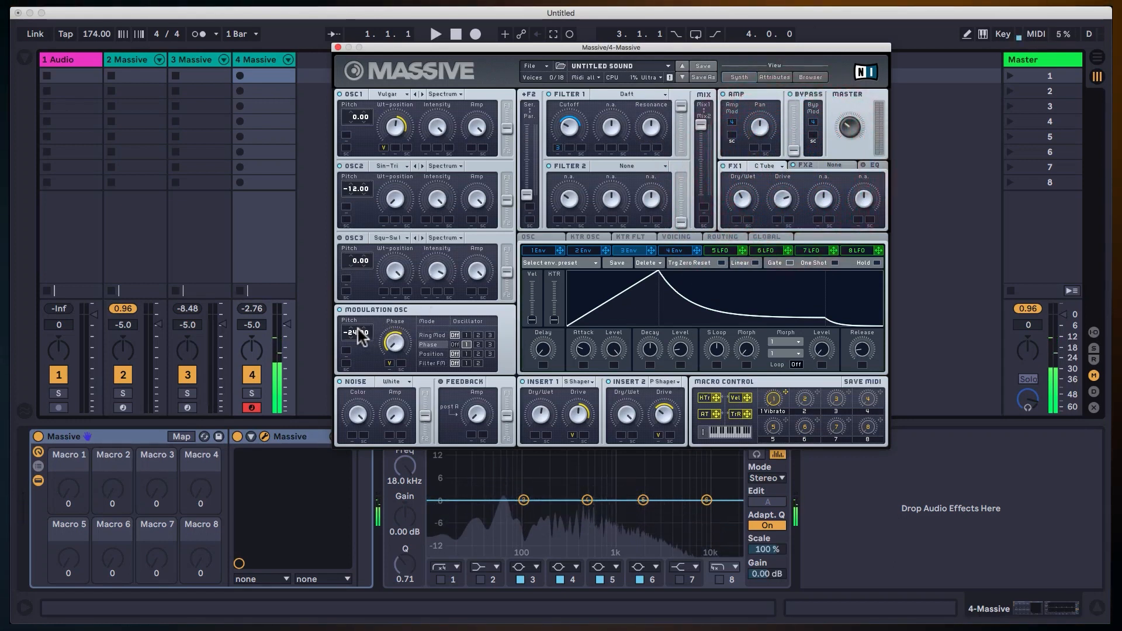
Set the modulation oscillator's pitch to -12.00 and sweep its Phase amount up and back.
left_click_drag(355, 334, 357, 326)
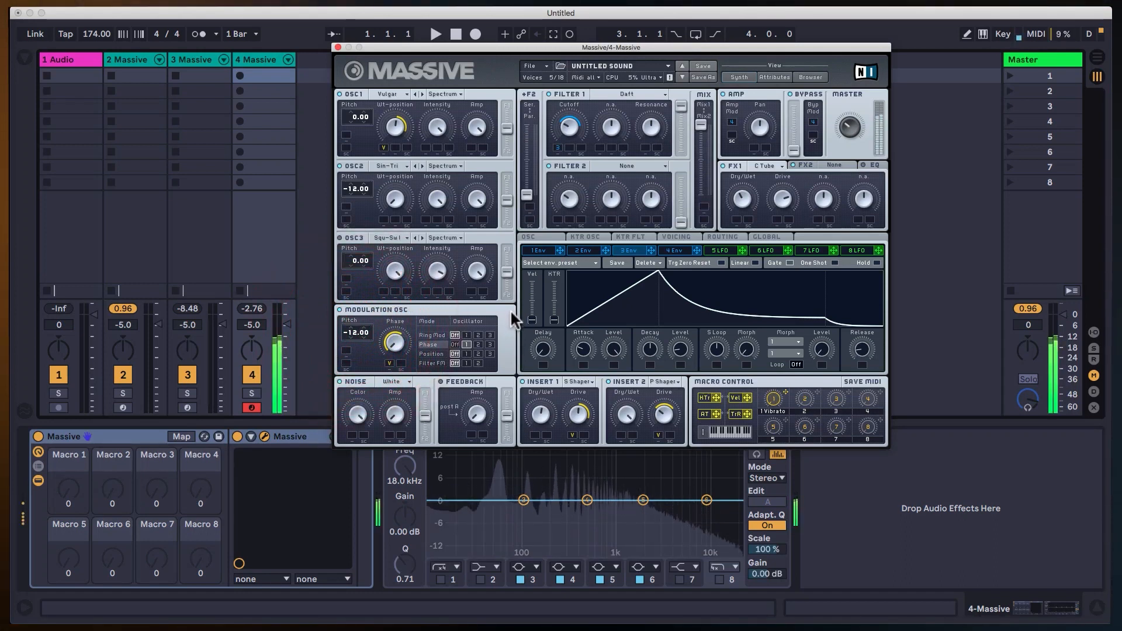
left_click_drag(389, 363, 398, 326)
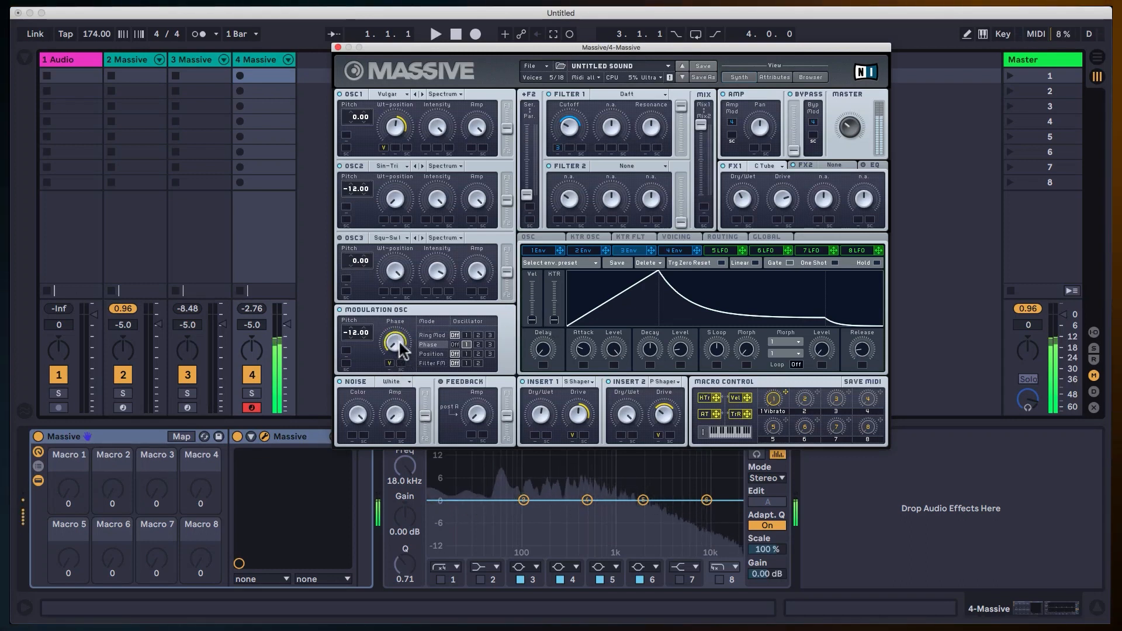
left_click(398, 342)
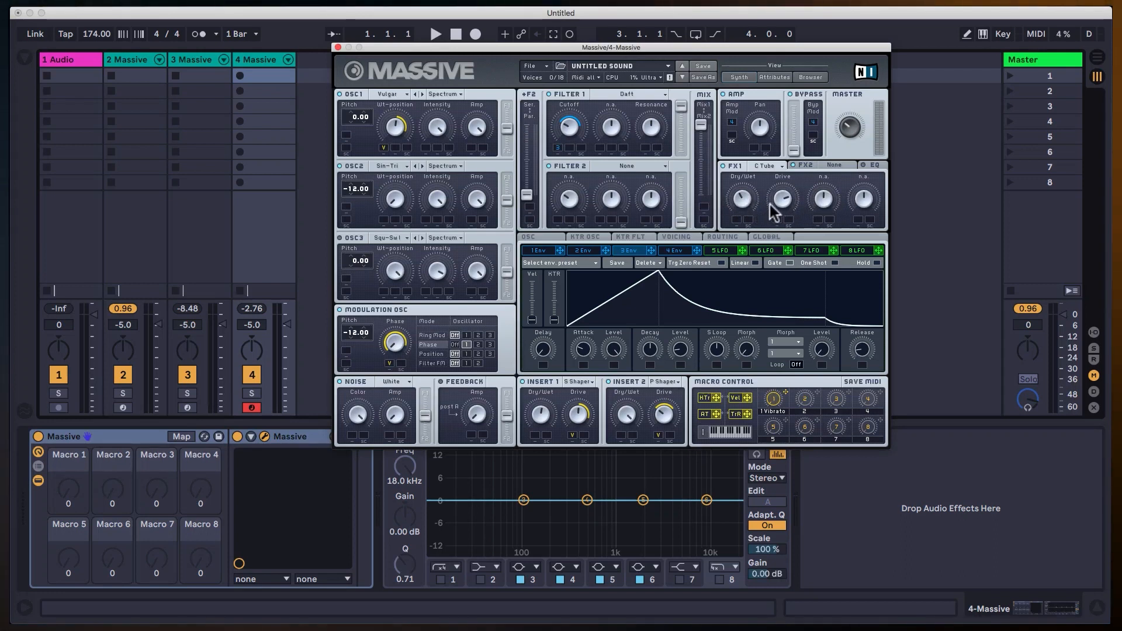
Set FX1's Dry/Wet to about halfway, lower its Drive, and modulate the Drive upward with velocity.
mouse_move(790, 250)
left_mouse_down()
mouse_move(735, 201)
mouse_move(742, 187)
mouse_move(742, 198)
left_mouse_up()
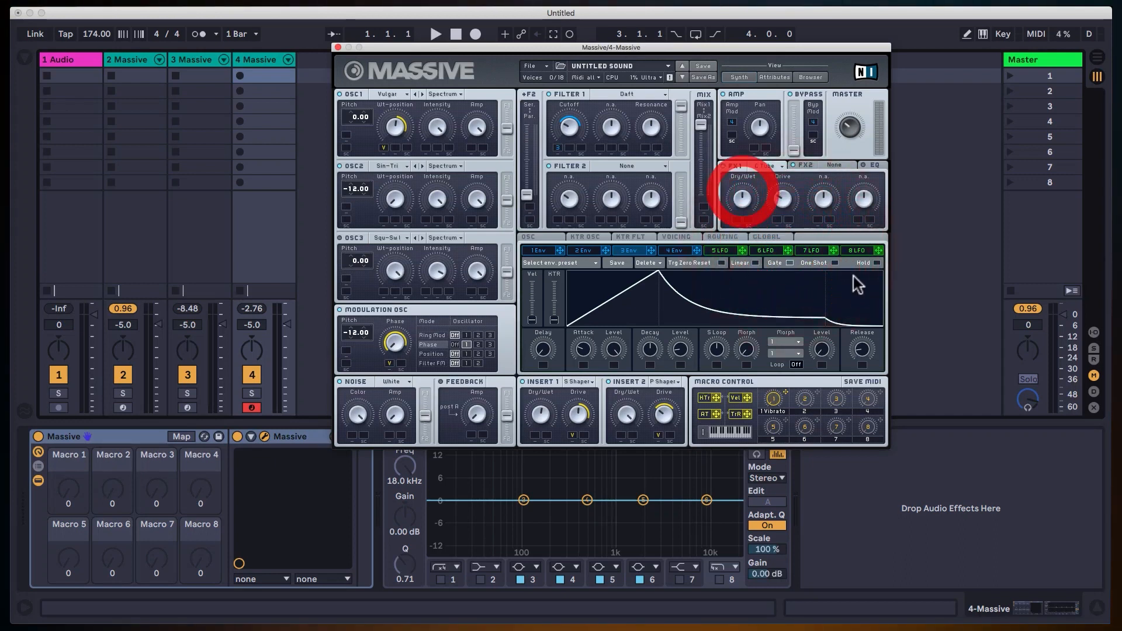
left_click_drag(747, 397, 748, 341)
left_click_drag(777, 218, 776, 216)
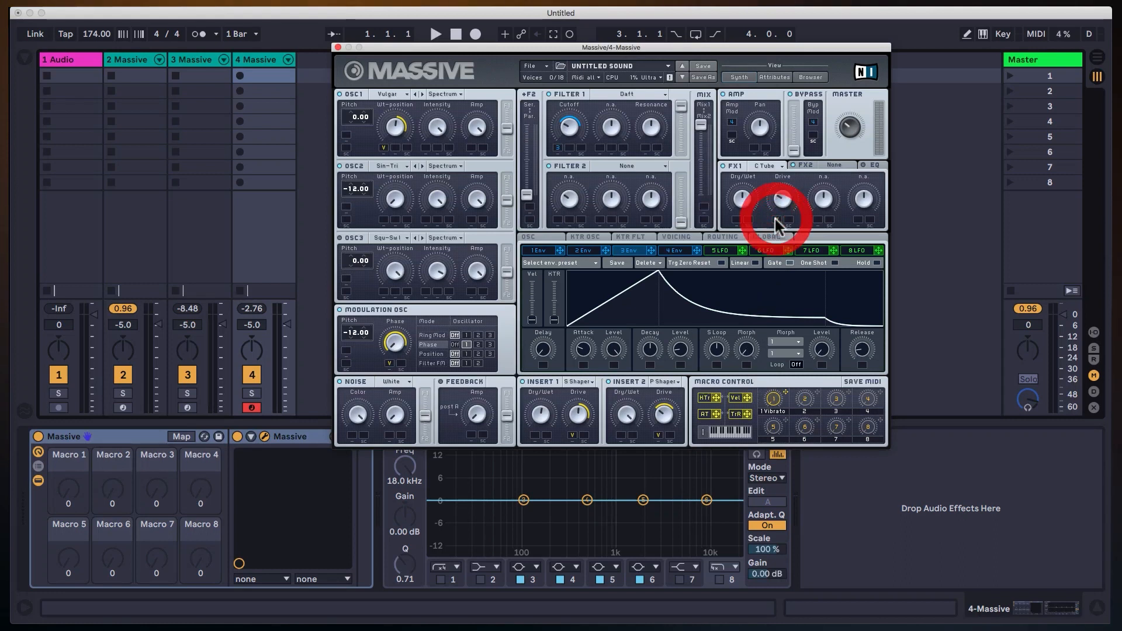
left_click(784, 178)
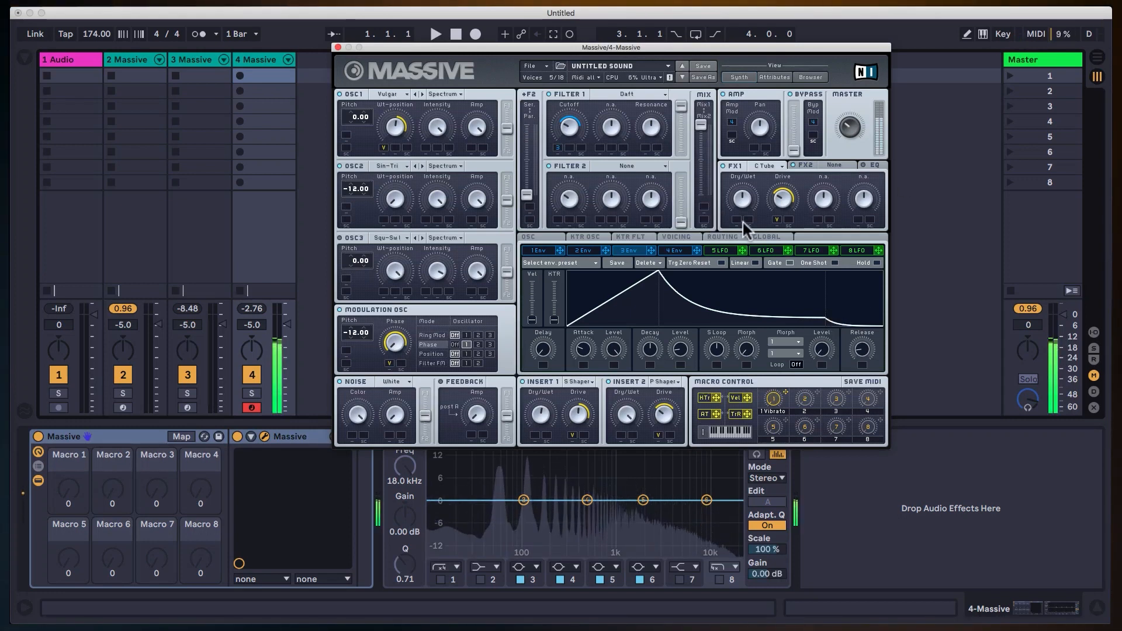
left_click(782, 199)
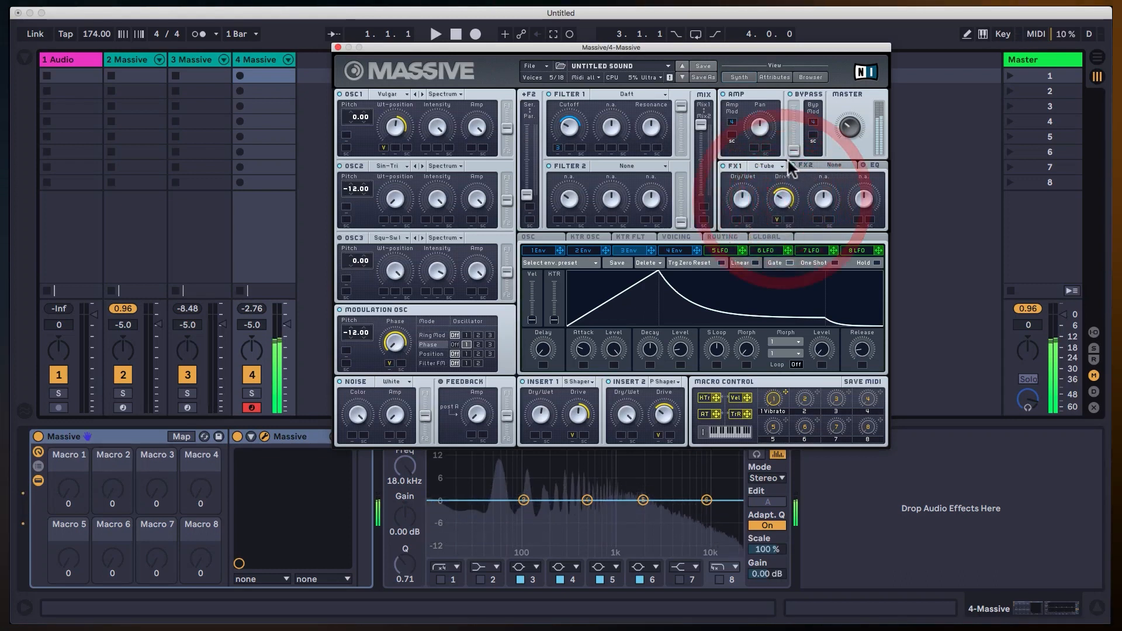
Try the Tele Tube and Brauner Tube effects in FX1 with a higher Dry/Wet amount.
left_click(782, 166)
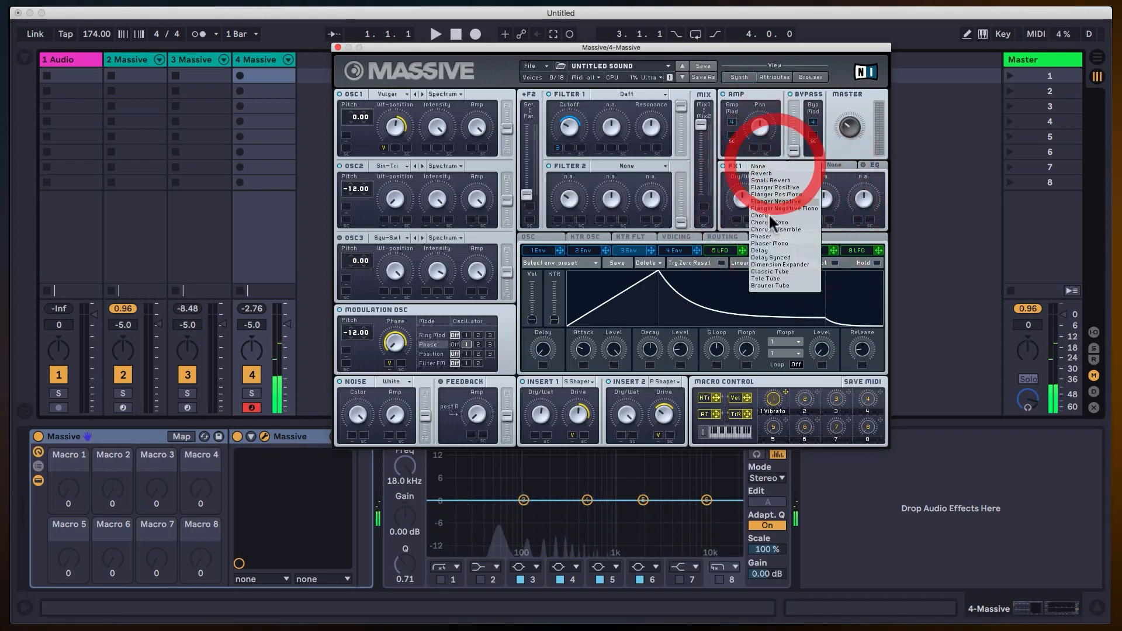
left_click(772, 280)
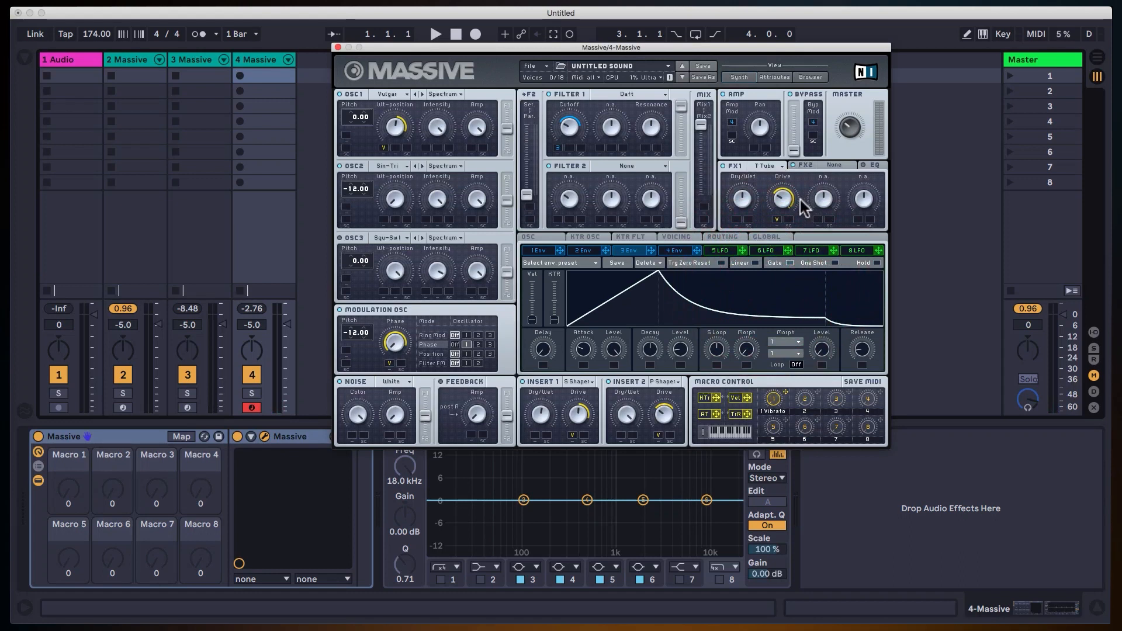
left_click(770, 165)
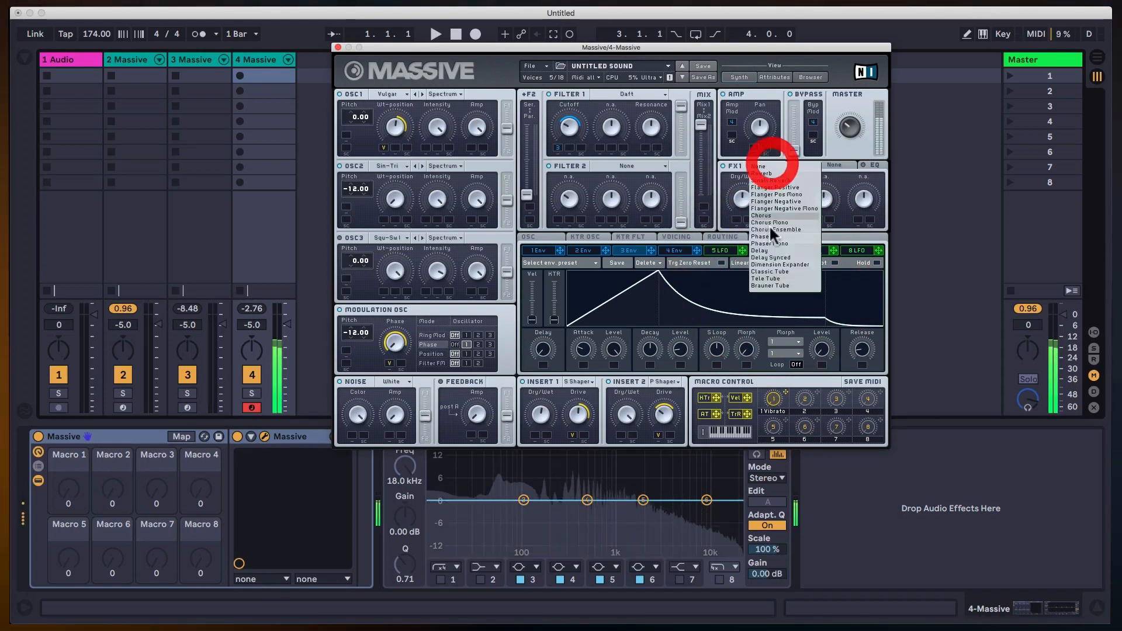
left_click(781, 283)
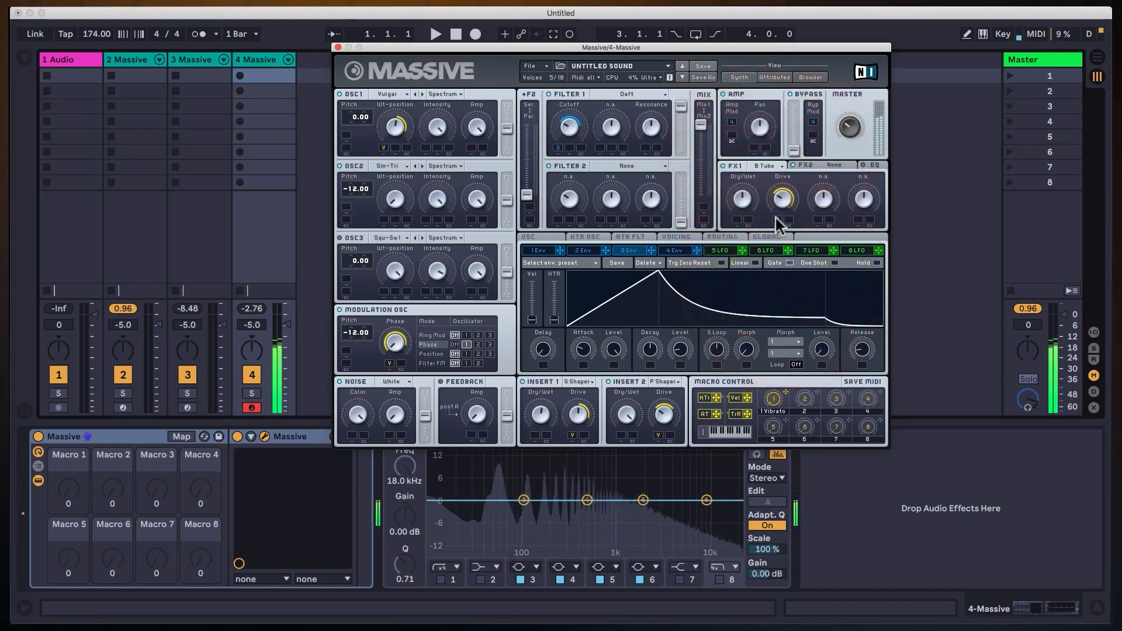
left_click_drag(740, 201, 754, 152)
Set FX1 back to Classic Tube and lower its Dry/Wet to slightly below halfway.
left_click(759, 168)
left_click(779, 273)
left_click(770, 165)
left_click(780, 267)
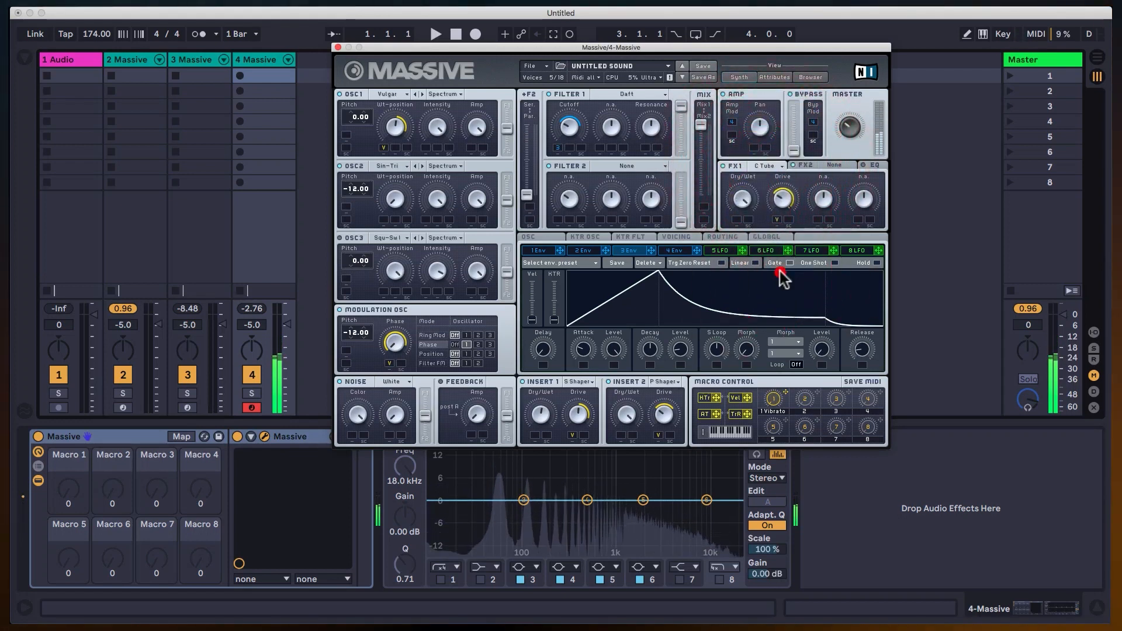
left_click_drag(743, 205, 753, 255)
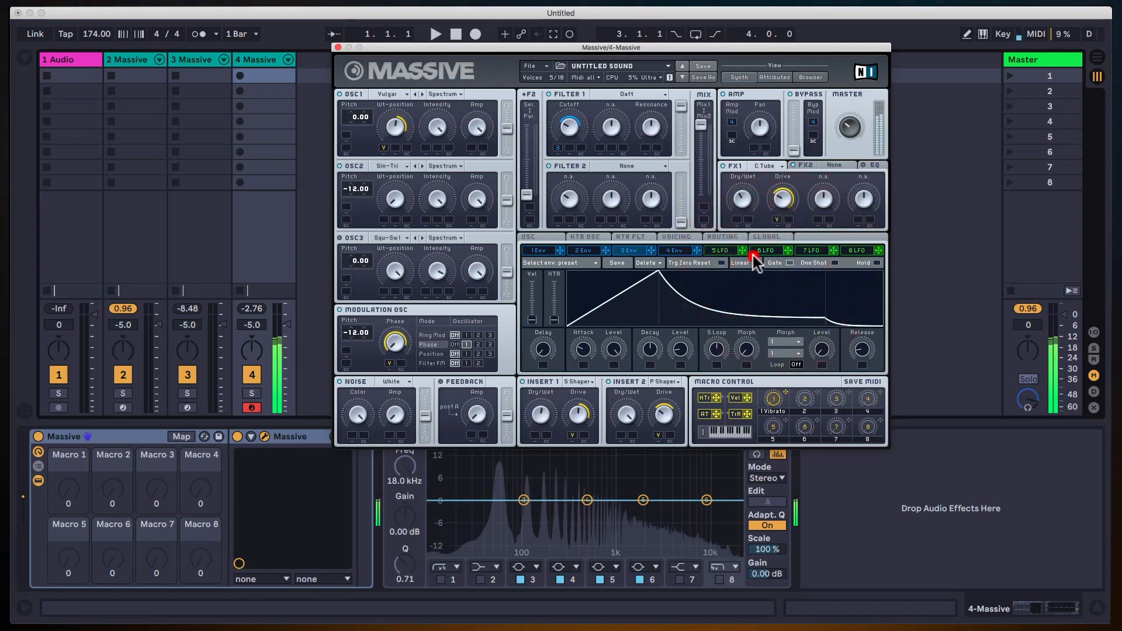
left_click(776, 220)
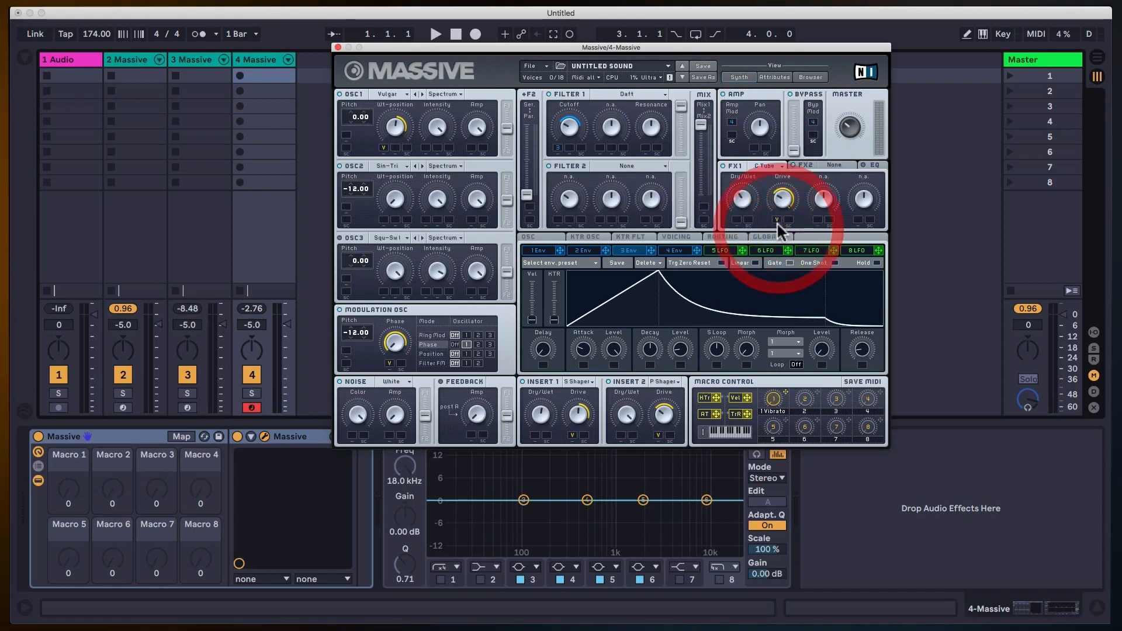
left_click(777, 225)
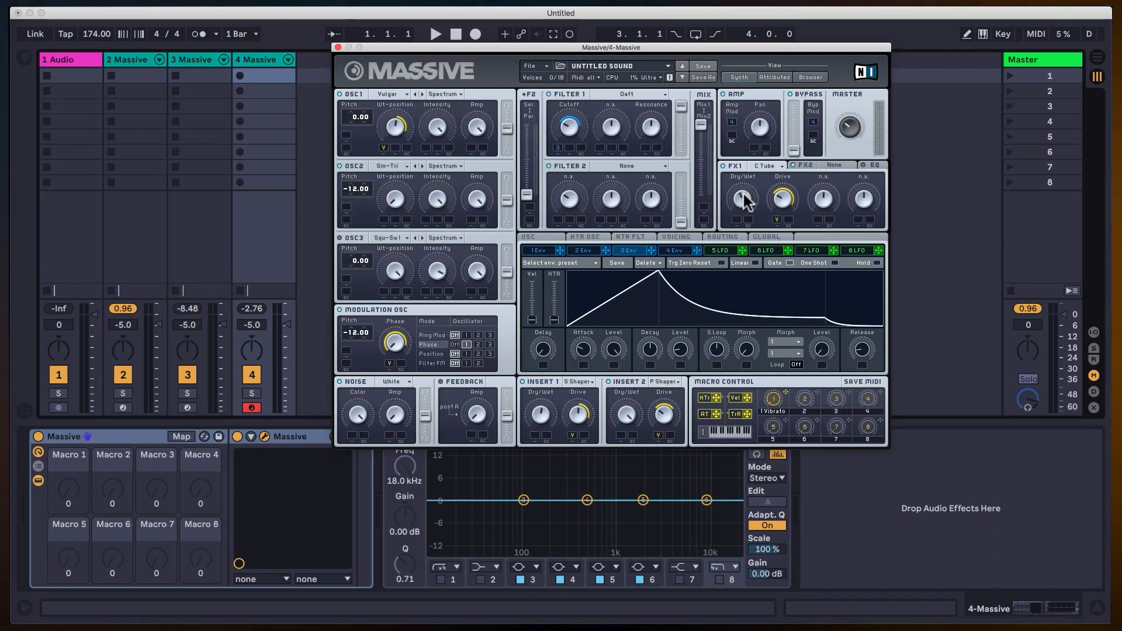
Load the Dimension Expander into FX2, sweep its Dry/Wet and Size, and compare the sound with the effect off and on.
left_click(831, 165)
left_click(836, 166)
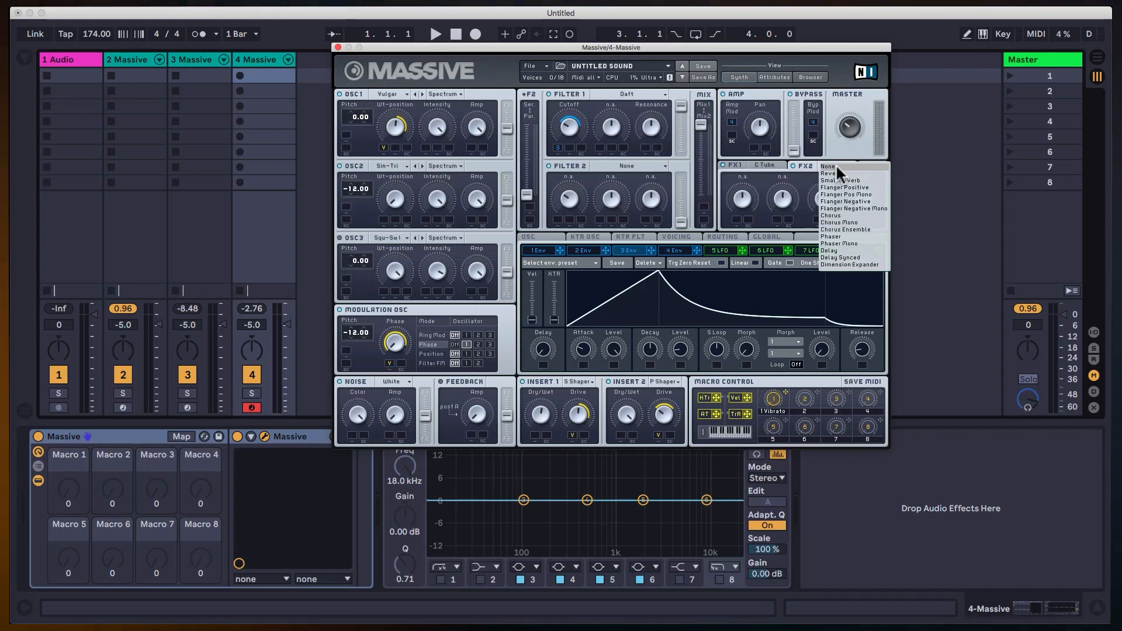
left_click(855, 264)
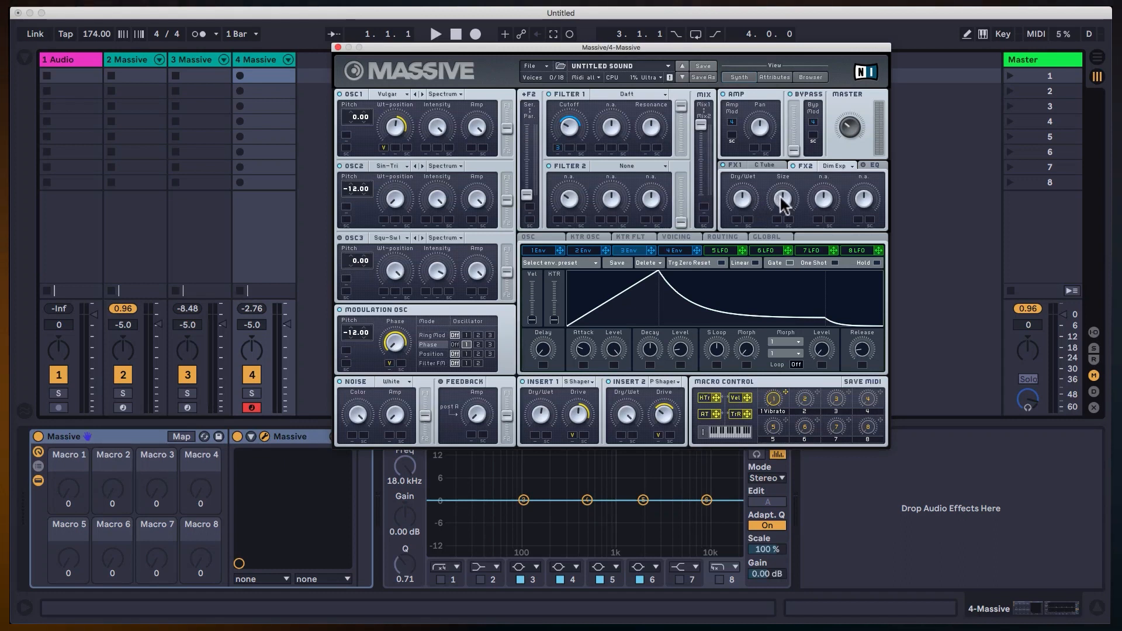
left_click_drag(739, 197, 751, 358)
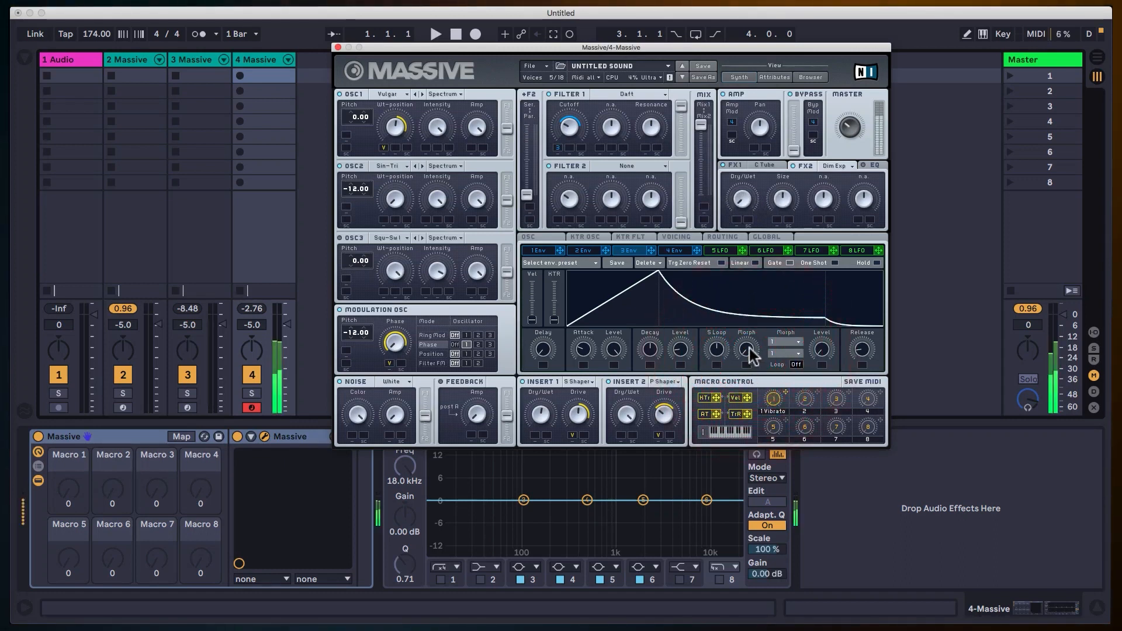
left_click(751, 143)
left_click(791, 234)
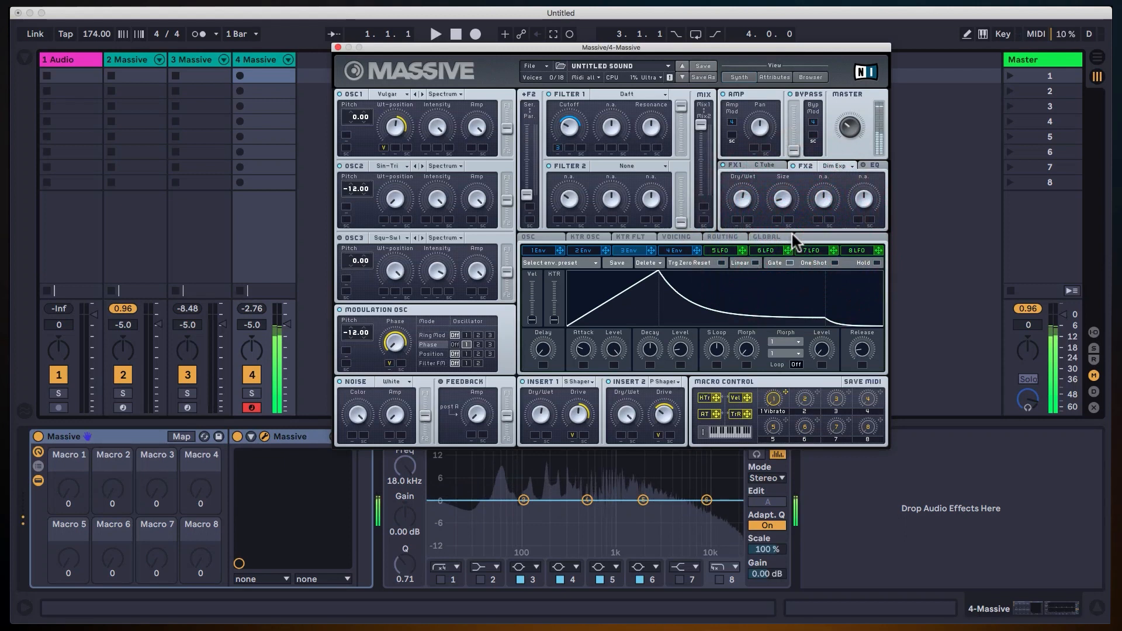
left_click(794, 166)
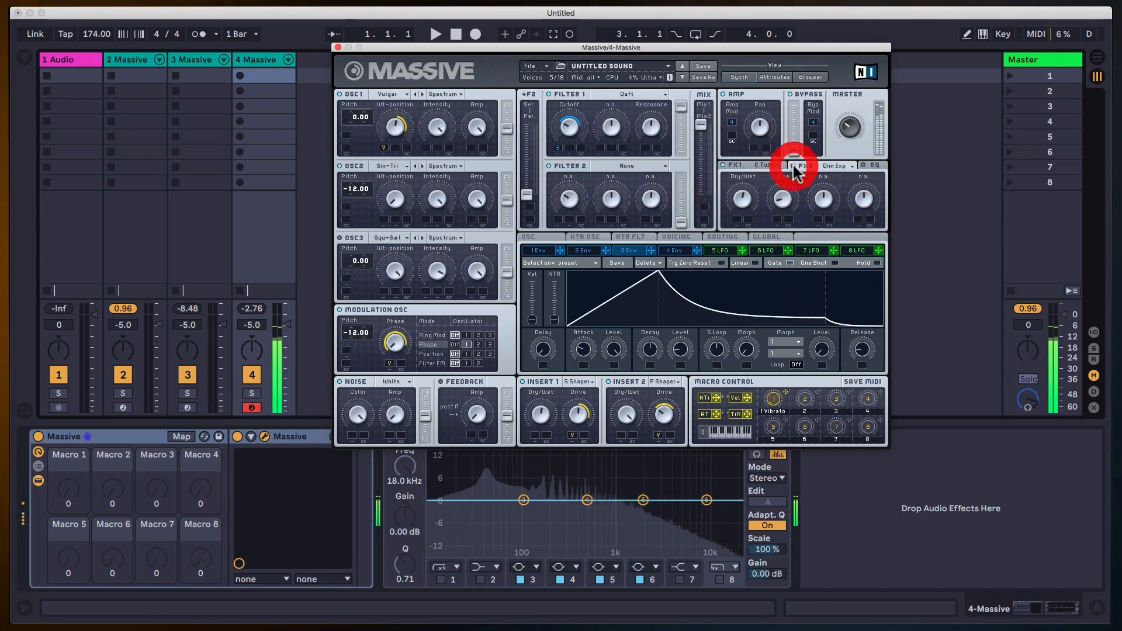
left_click(794, 166)
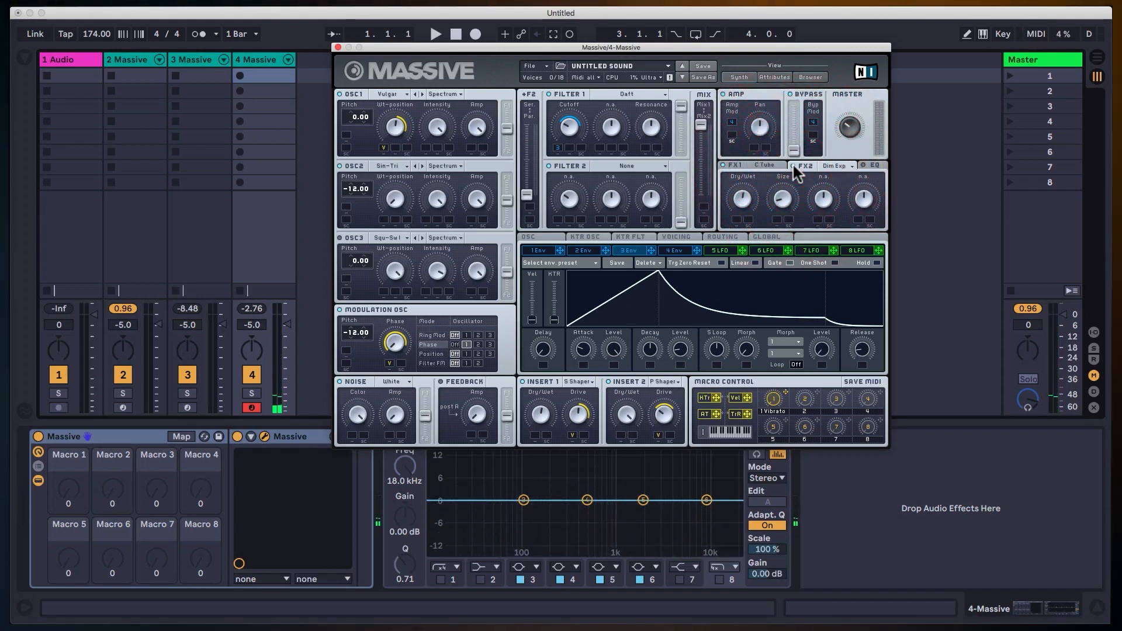
Set FX2's Dry/Wet to about halfway, lower its Size, and modulate the Size upward with key tracking (KTr).
left_click(780, 202)
left_click(750, 202)
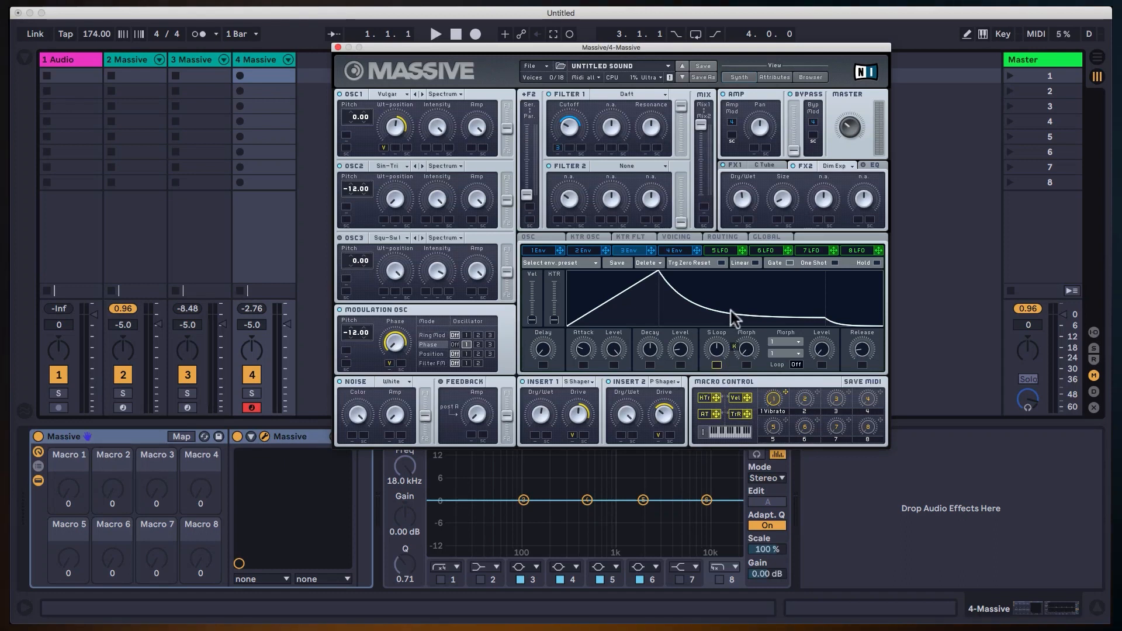
left_click(775, 218)
left_click_drag(775, 216, 786, 170)
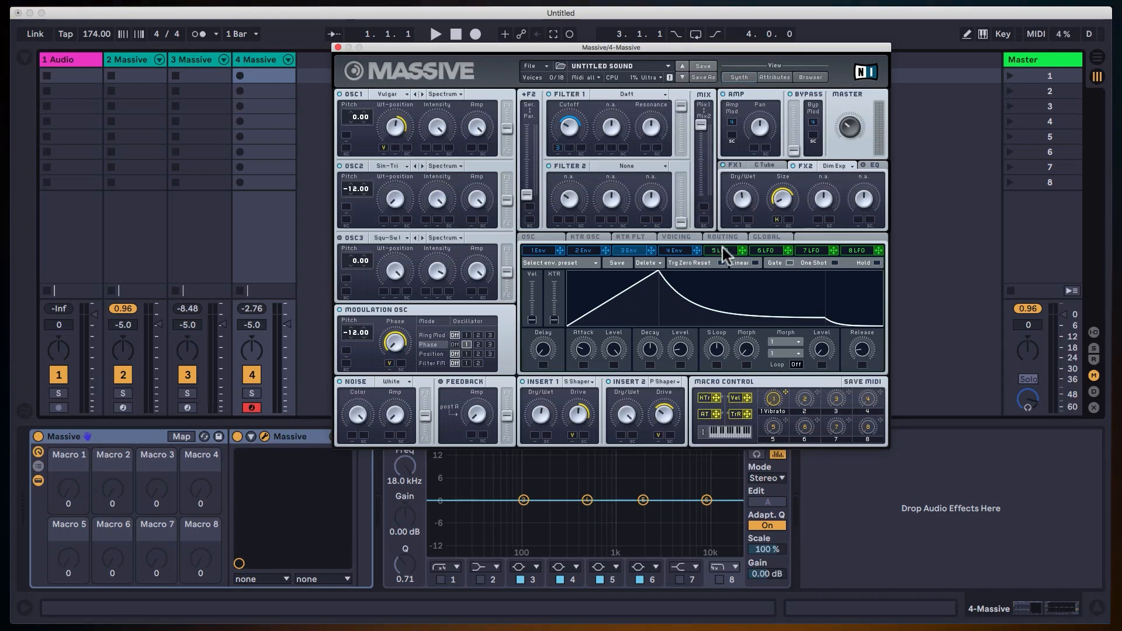
Look through the curves of envelopes 1 to 3 and compare them with the LFO 5 settings.
left_click(628, 250)
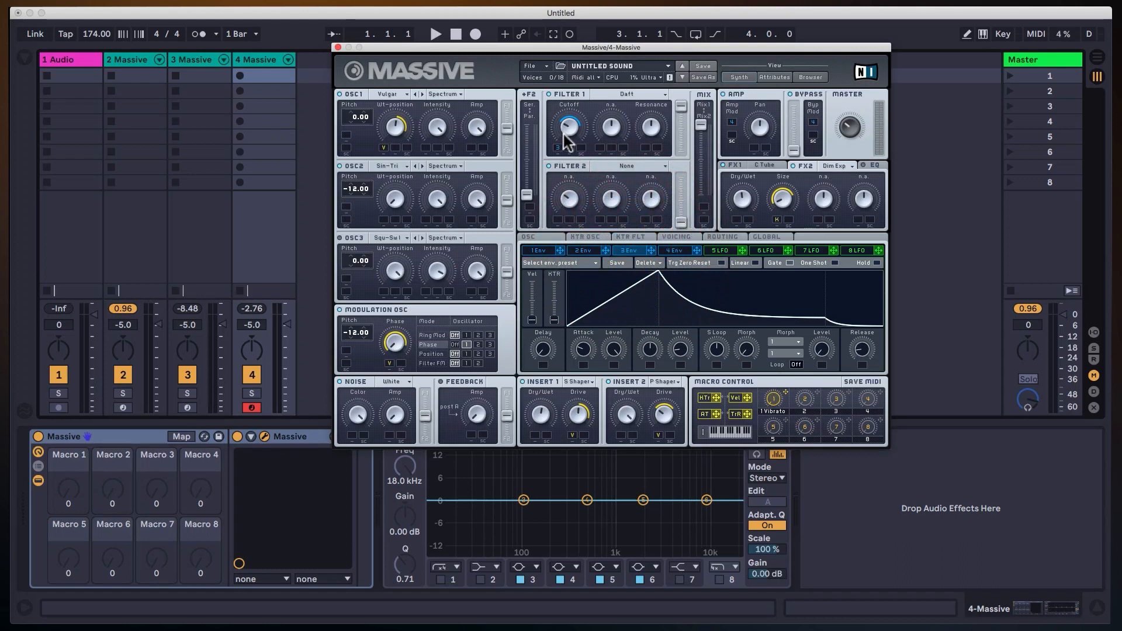
left_click(587, 253)
left_click(545, 251)
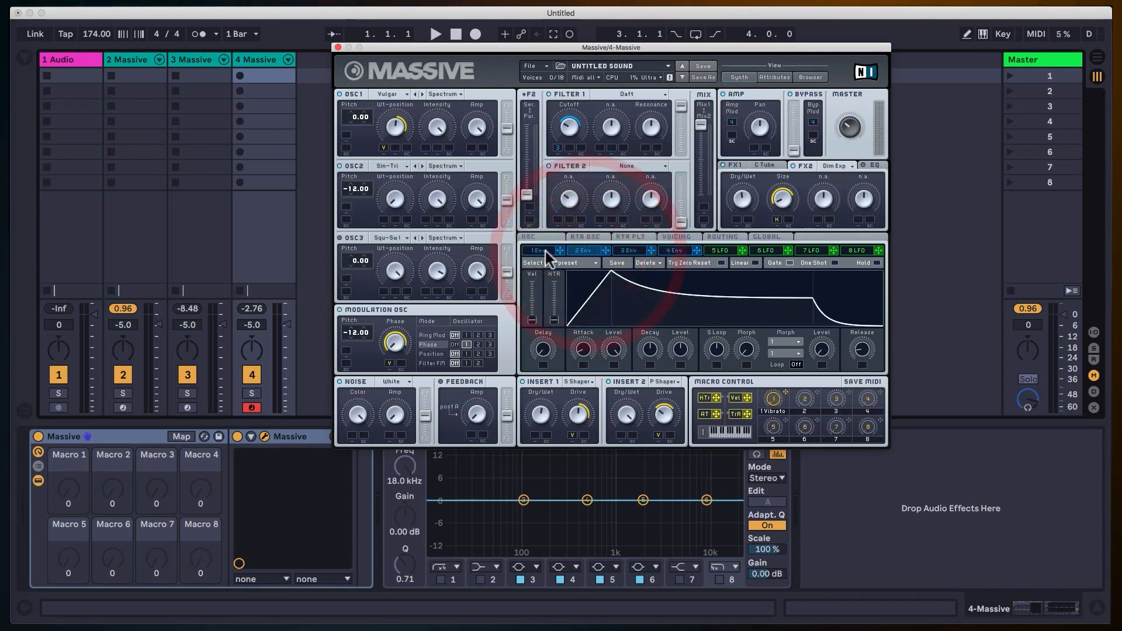
left_click(629, 253)
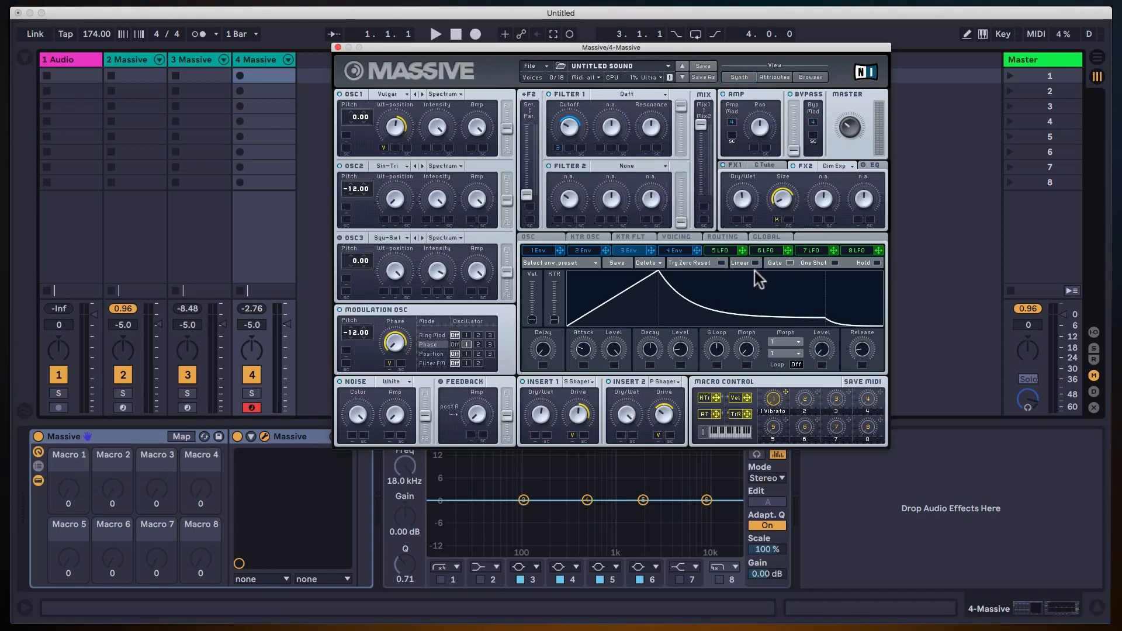
left_click(719, 251)
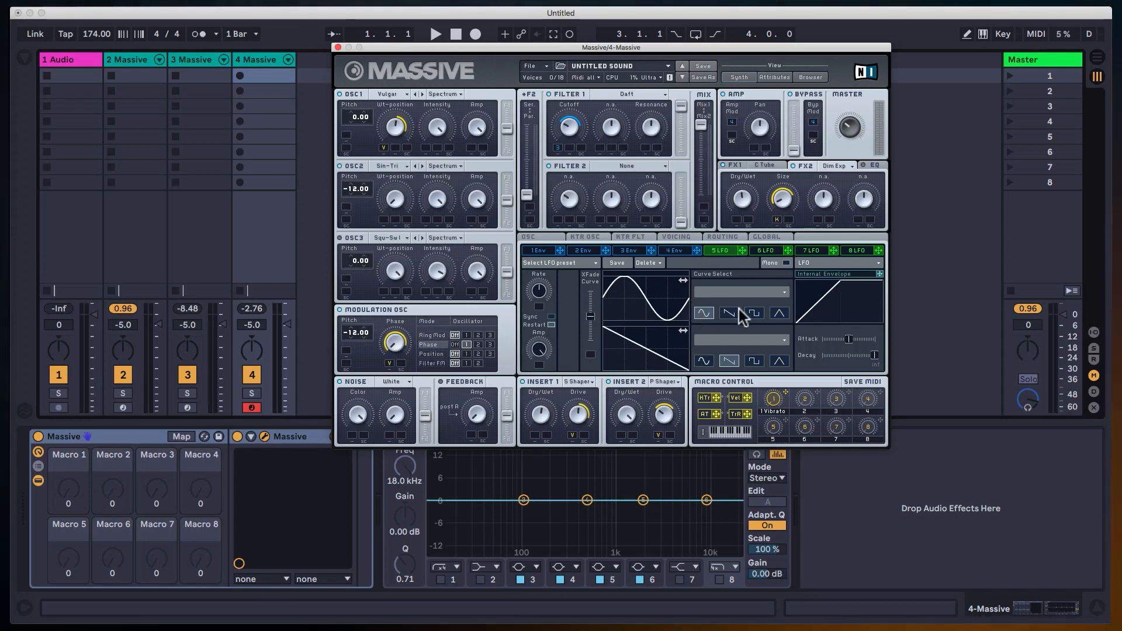
left_click(683, 251)
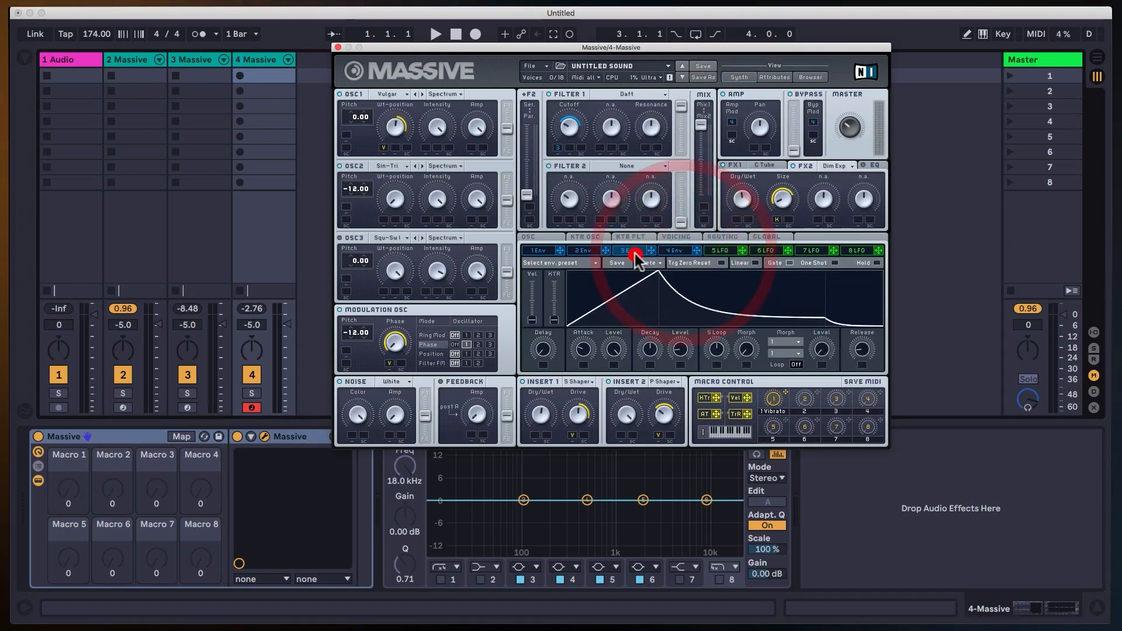
left_click(727, 252)
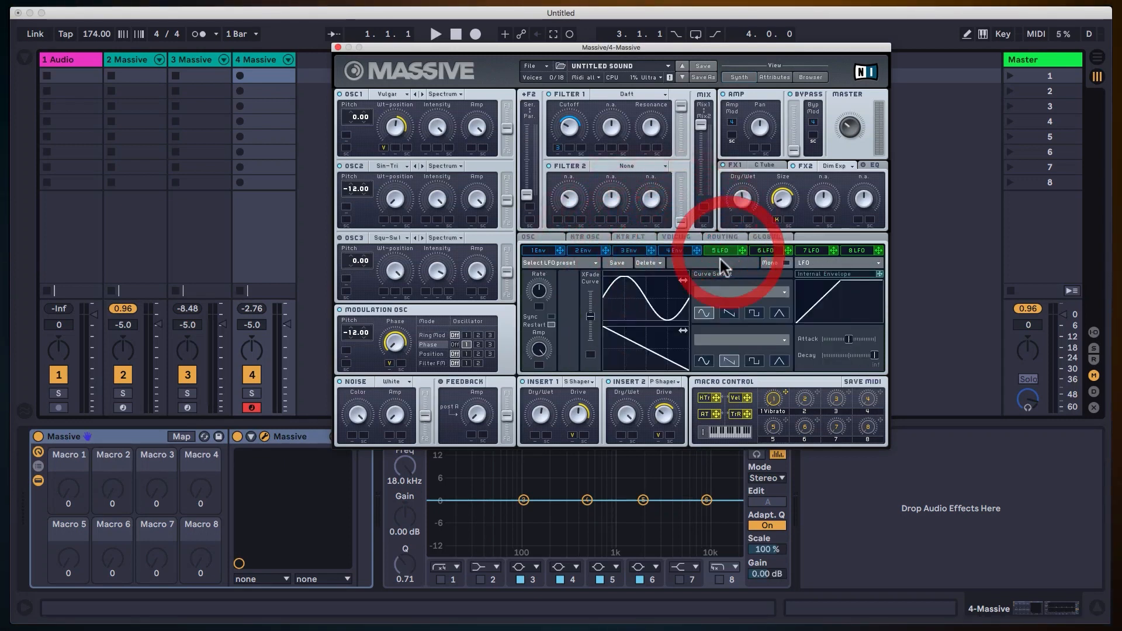